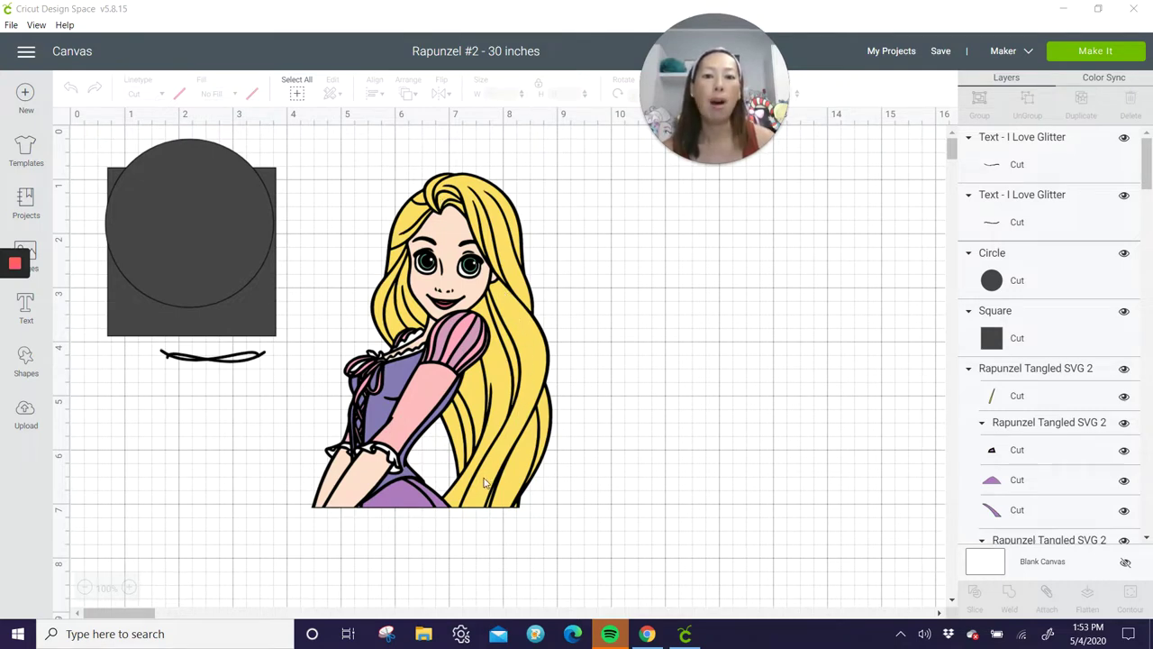
Separate the two overlapping curved strokes by moving one below the other on the canvas.
drag(236, 367, 225, 435)
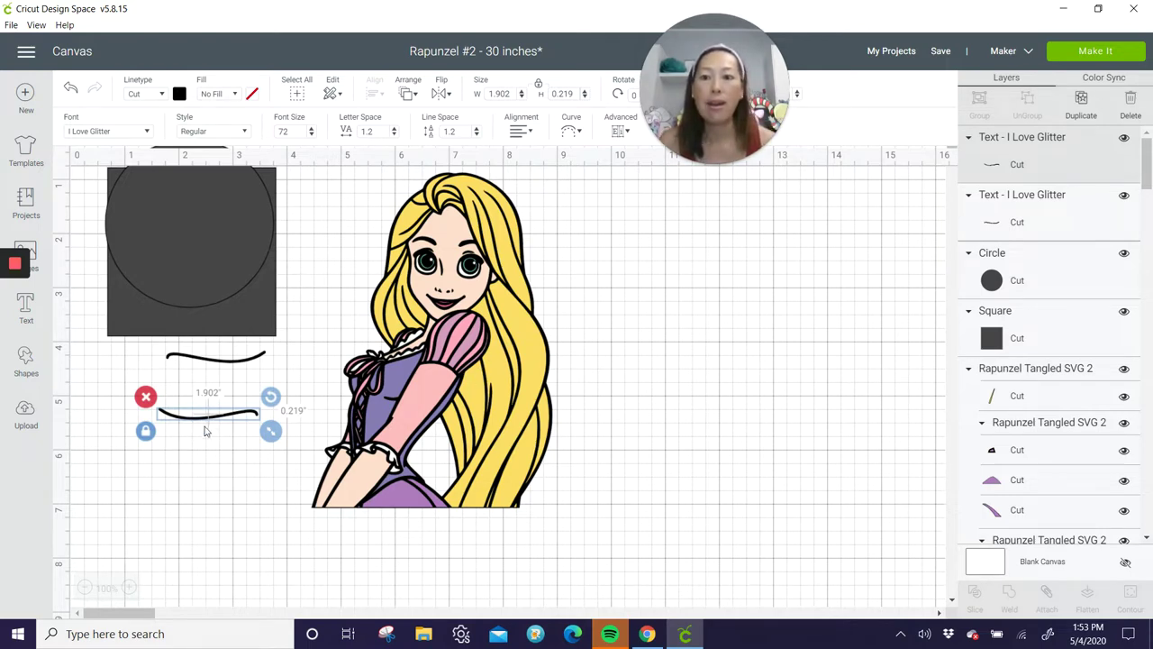
drag(206, 421, 431, 391)
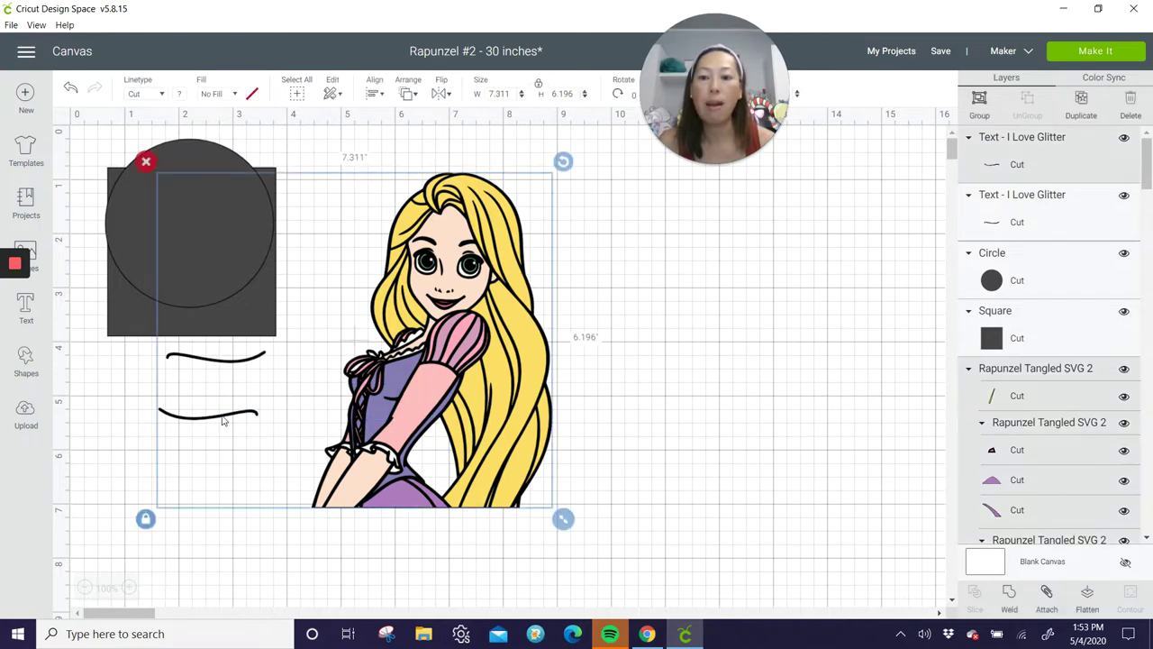
click(154, 430)
click(187, 425)
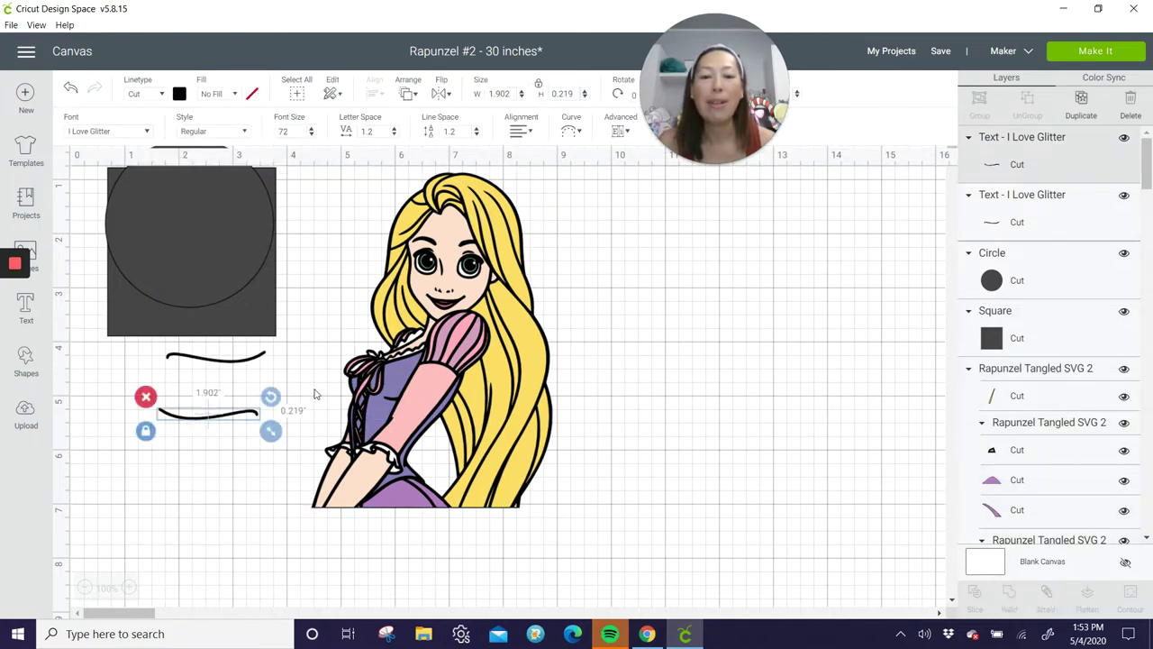
Place the lower curved stroke over Rapunzel's hair beside the puffed sleeve and rotate it to follow the strands.
drag(187, 424, 556, 360)
drag(633, 335, 539, 370)
click(588, 372)
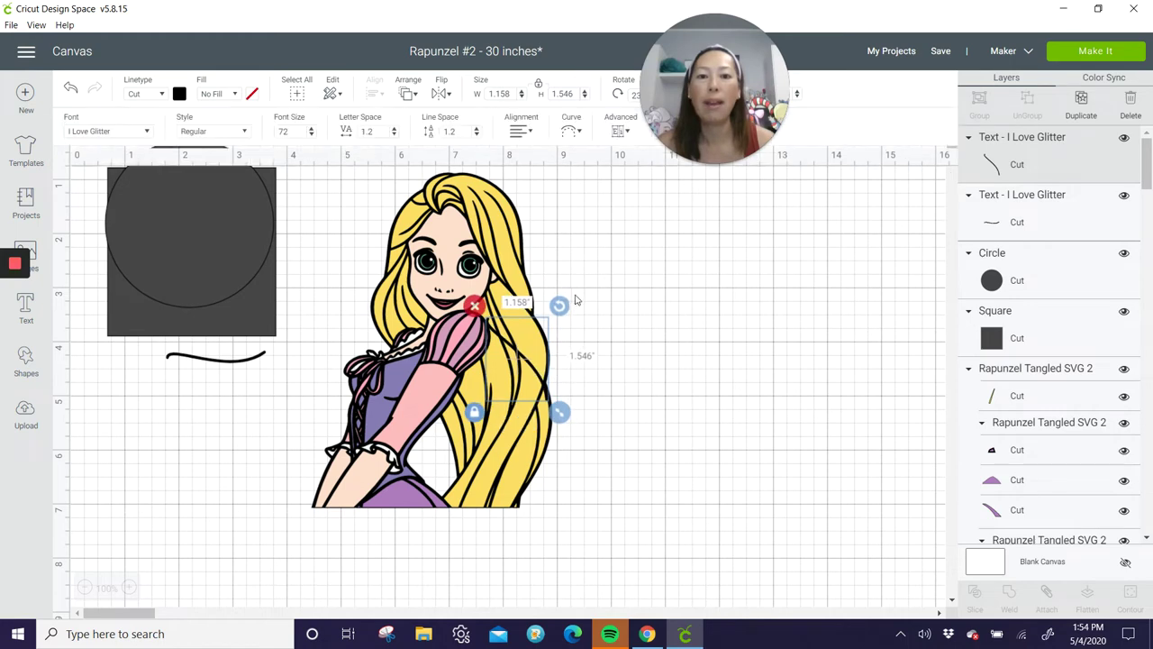
drag(562, 304, 569, 327)
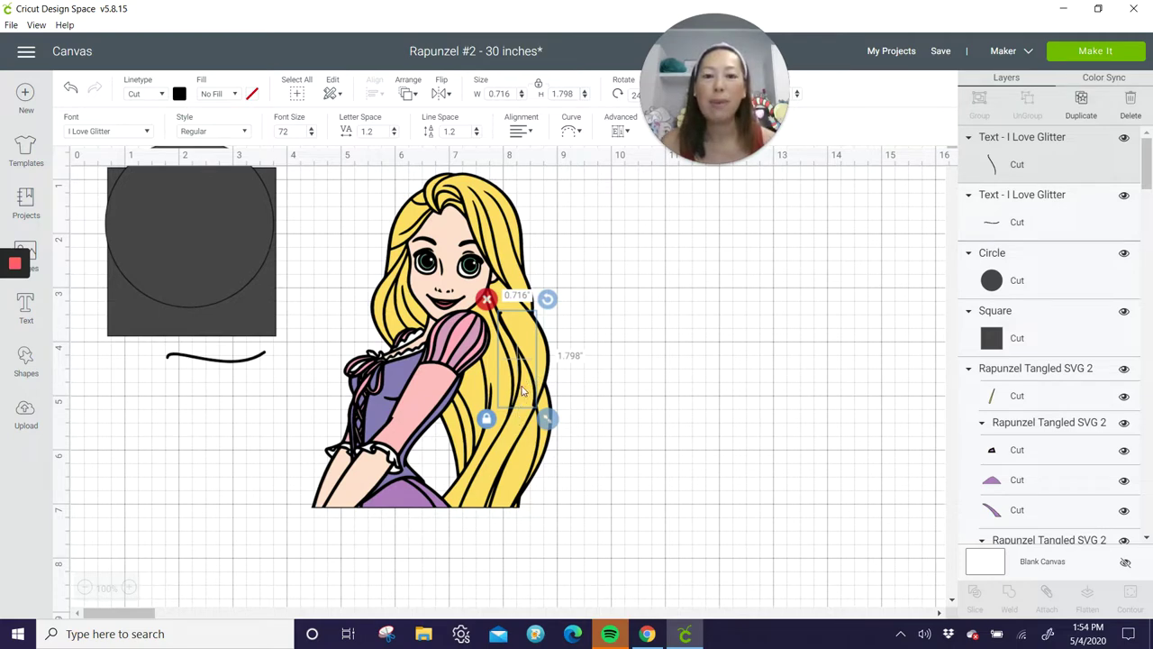
Try the stroke on the lower hair, rotate it nearly upright, and move it back off the artwork beside the other stroke.
drag(521, 389, 473, 492)
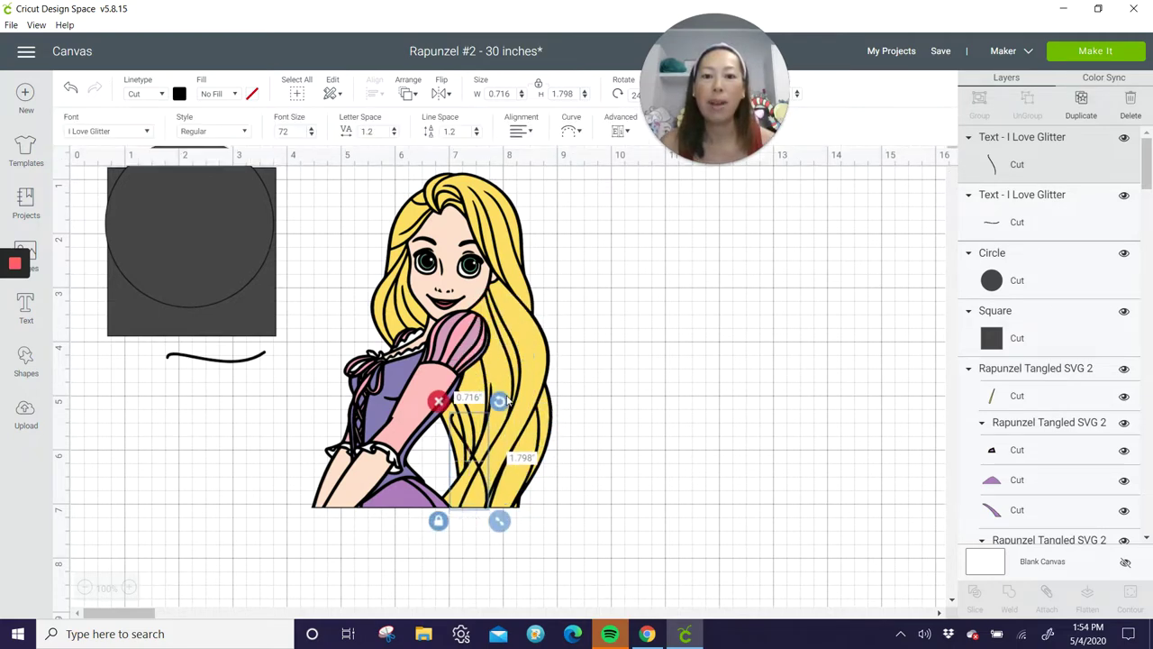
drag(503, 403, 501, 436)
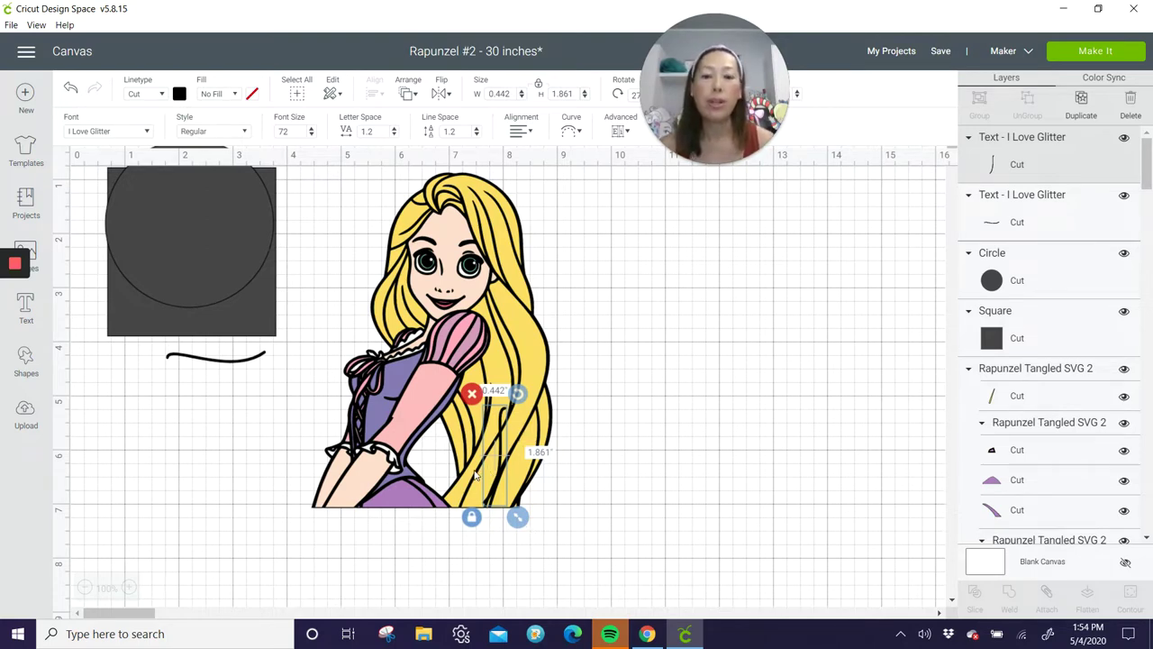
drag(505, 451, 152, 375)
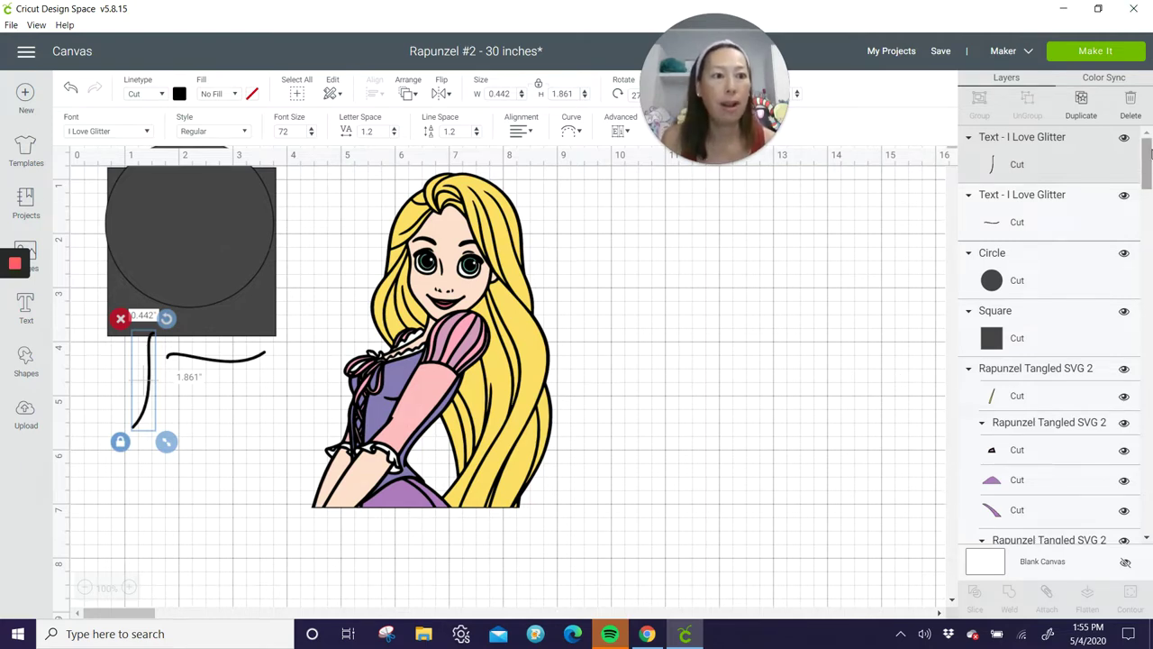
Set the height of the whole Rapunzel artwork to 30 inches, keeping its proportions.
drag(1149, 155, 1148, 261)
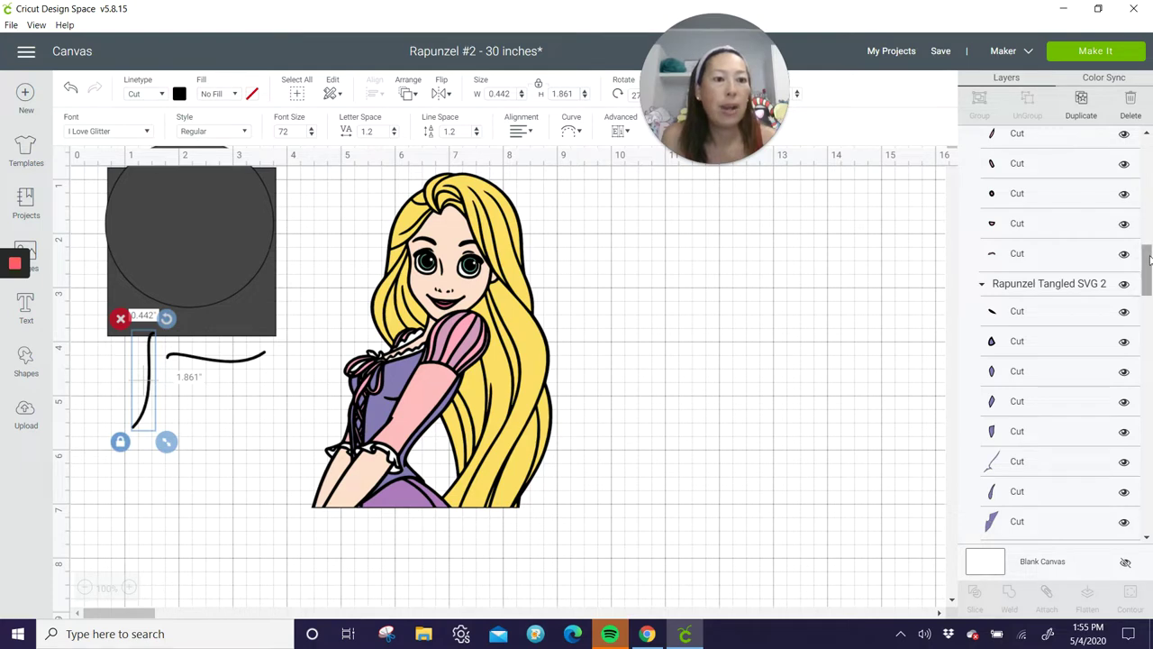
drag(1150, 260, 1149, 502)
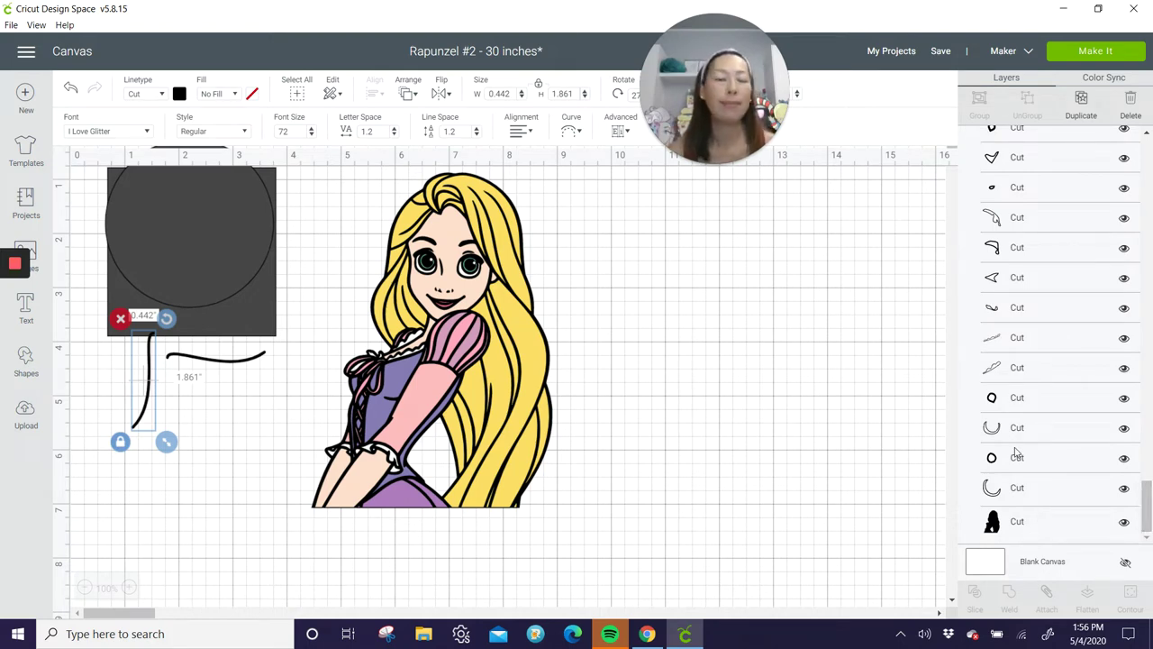
click(522, 443)
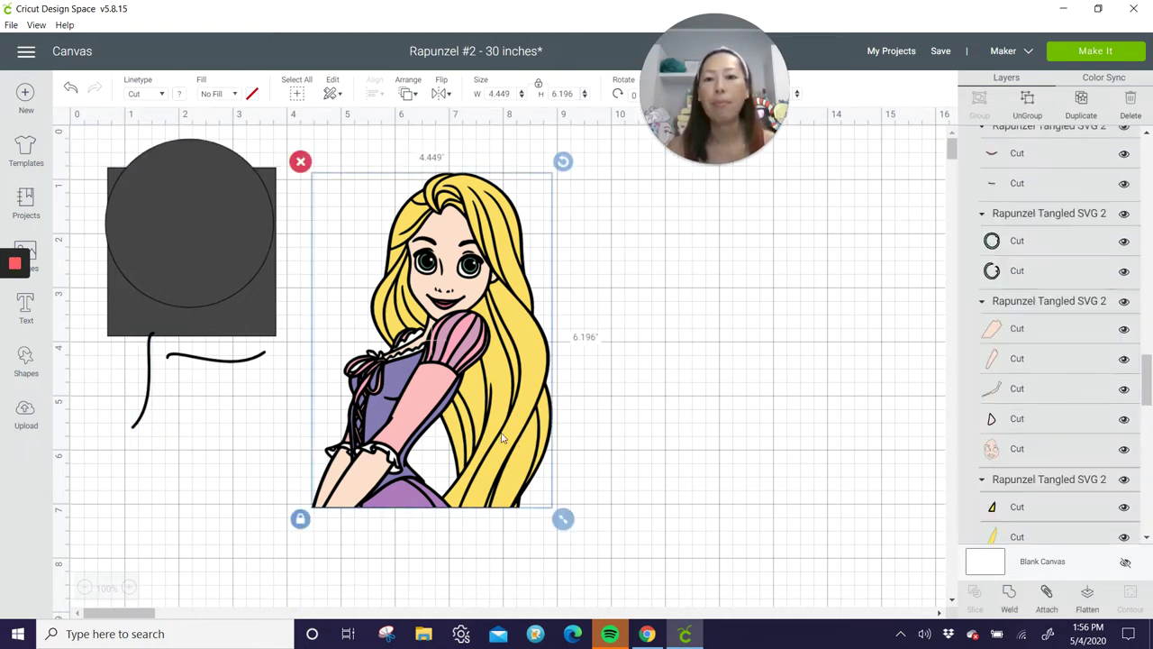
click(567, 93)
text(30)
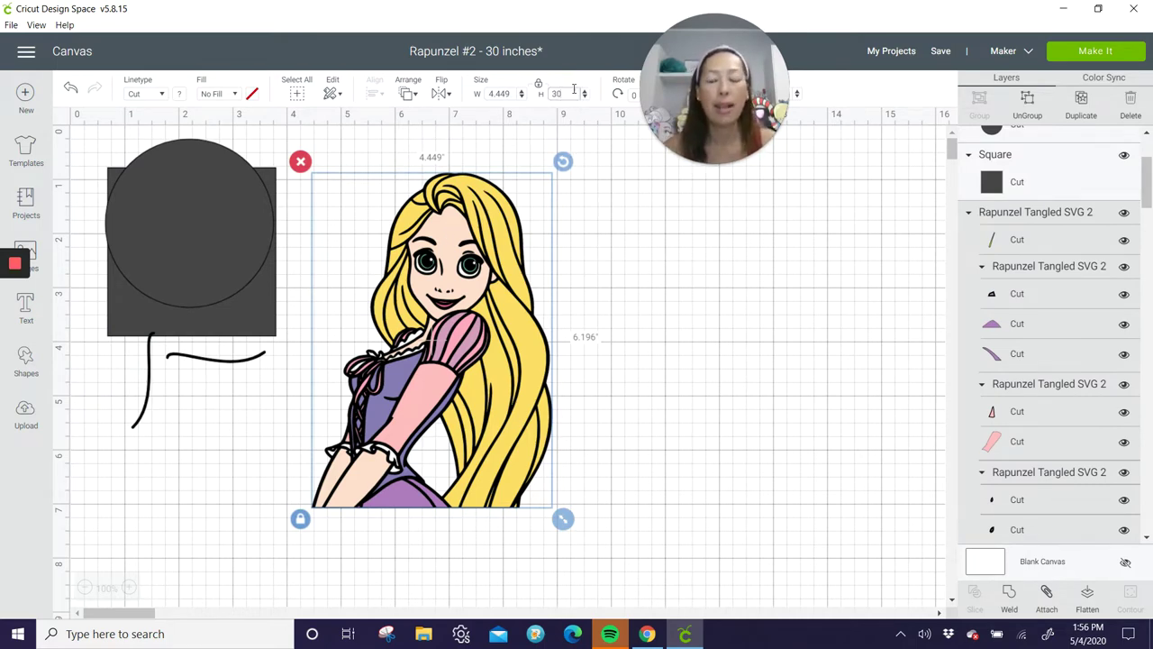
key(Tab)
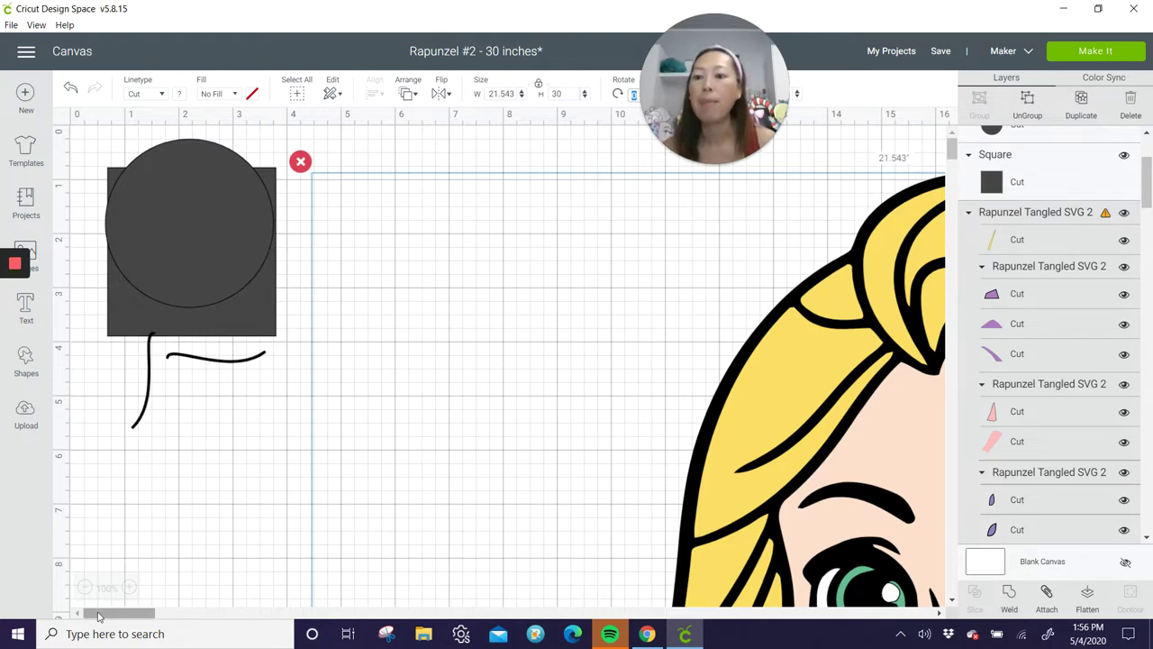
click(83, 587)
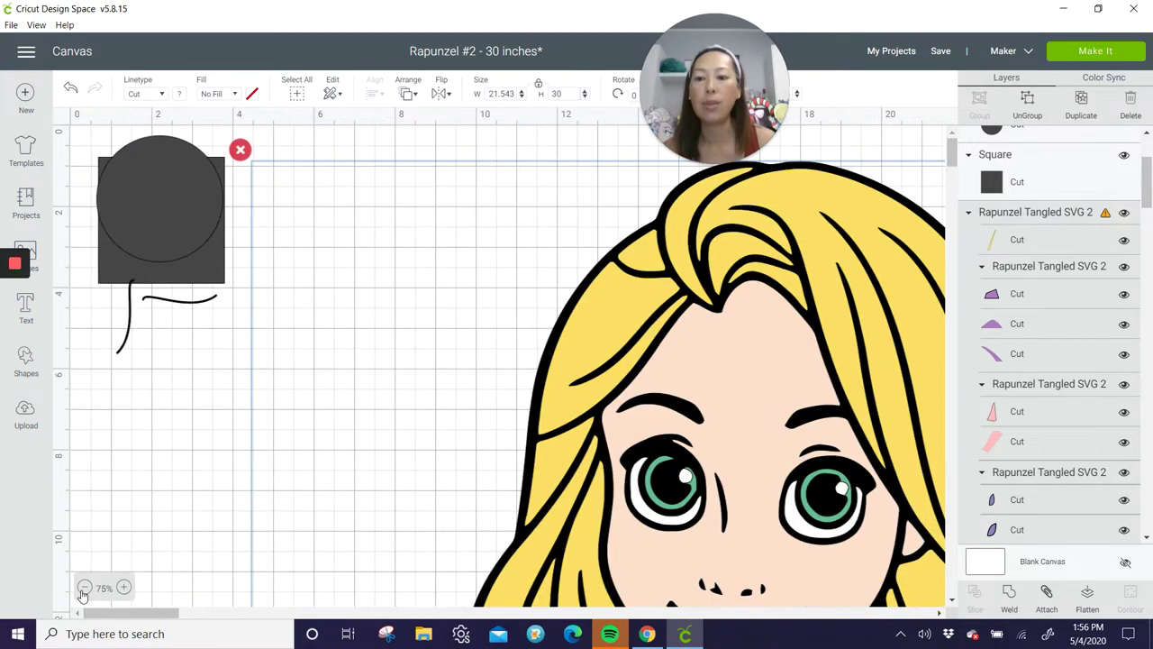
click(83, 588)
click(83, 588)
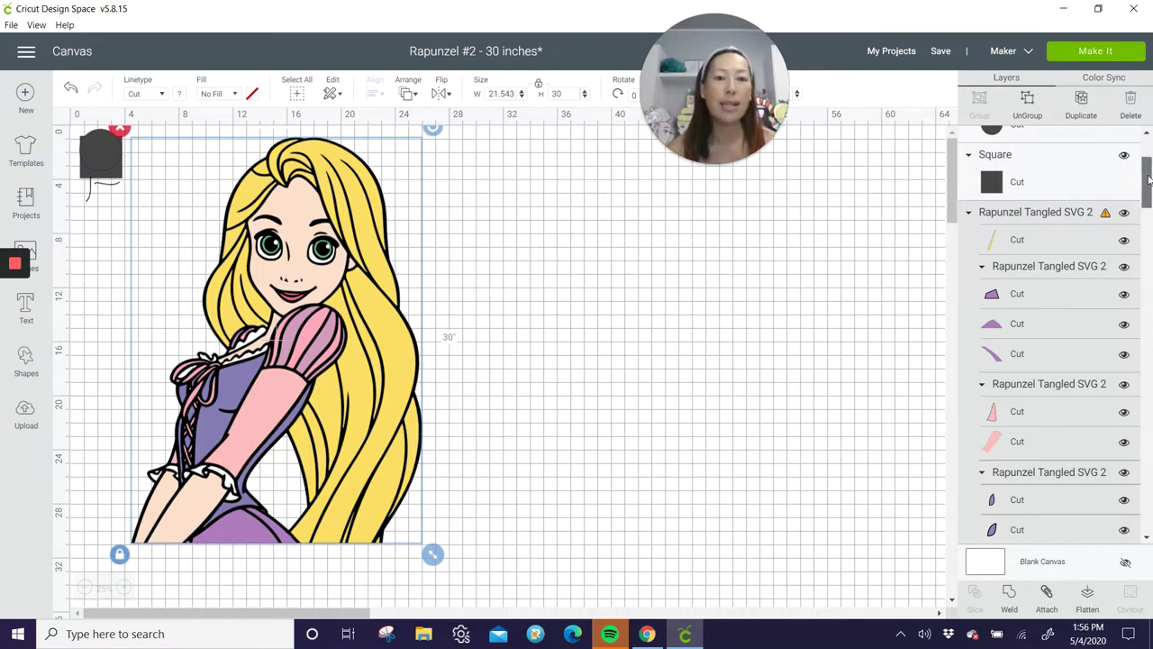
Move the enlarged Rapunzel artwork clear of the dark circle and square and ungroup it.
drag(1148, 186, 1141, 155)
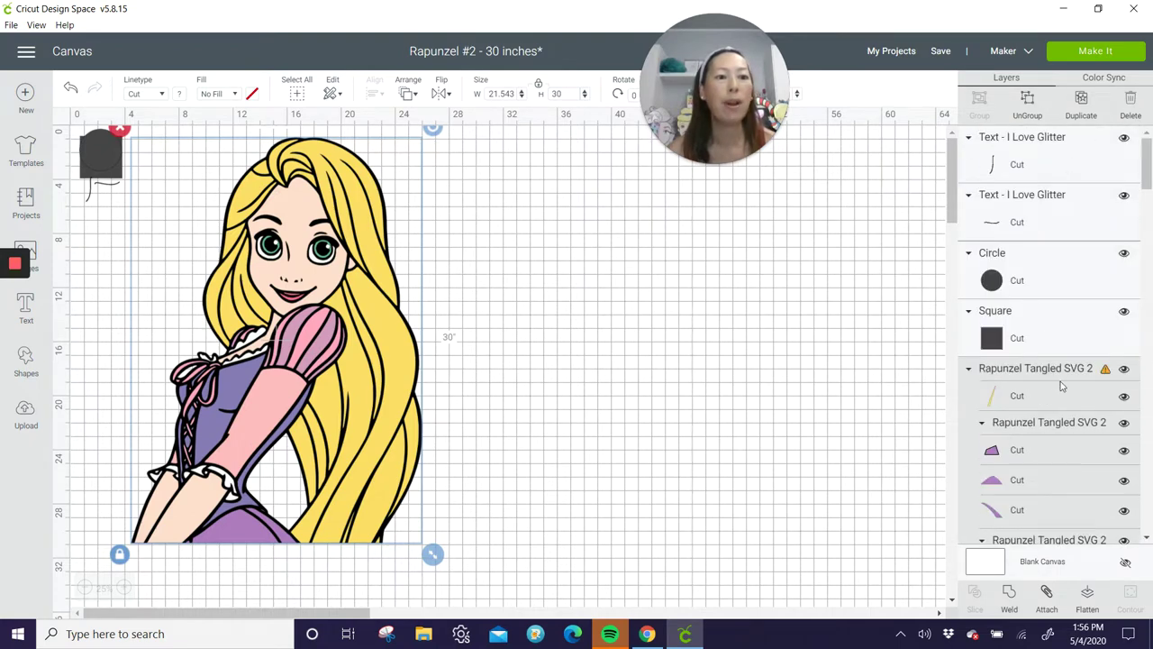
drag(329, 328, 478, 337)
click(1028, 107)
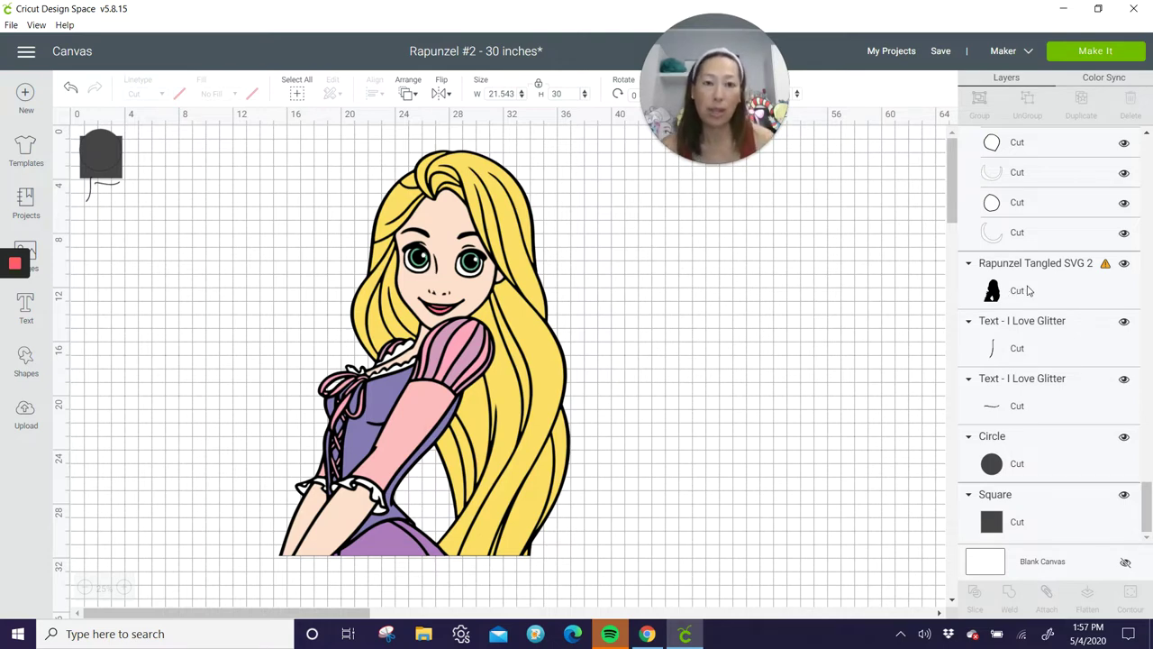
Review the ungrouped Rapunzel layers and the material color choices for the green eye pieces.
scroll(1028, 290, up, 10)
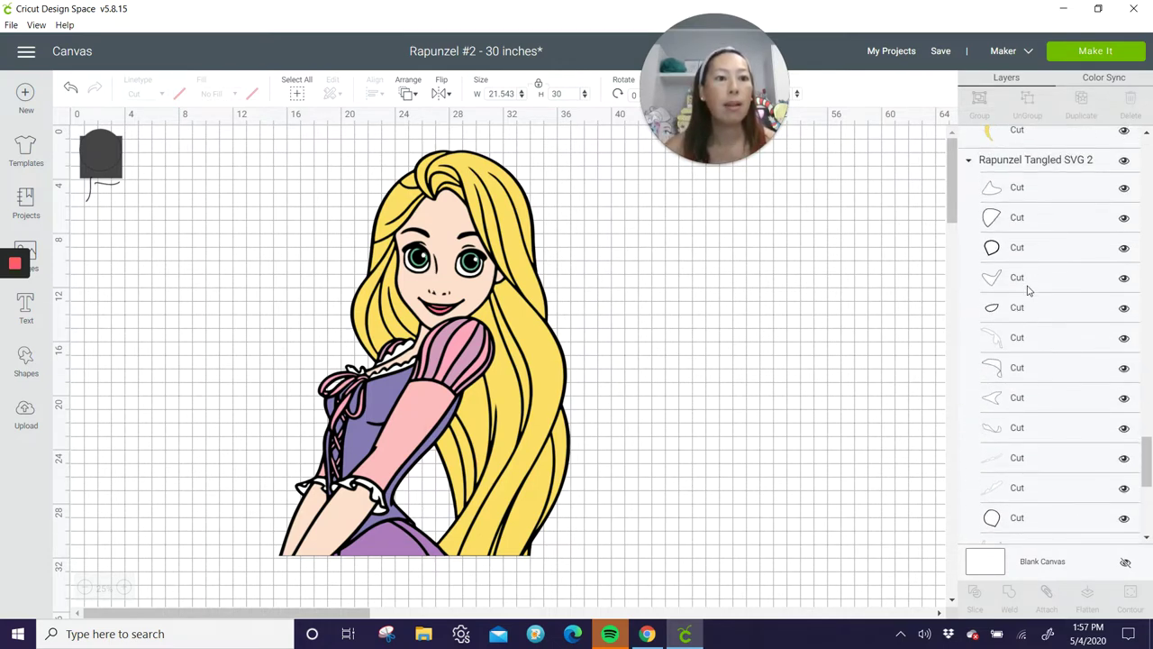
scroll(1028, 290, up, 10)
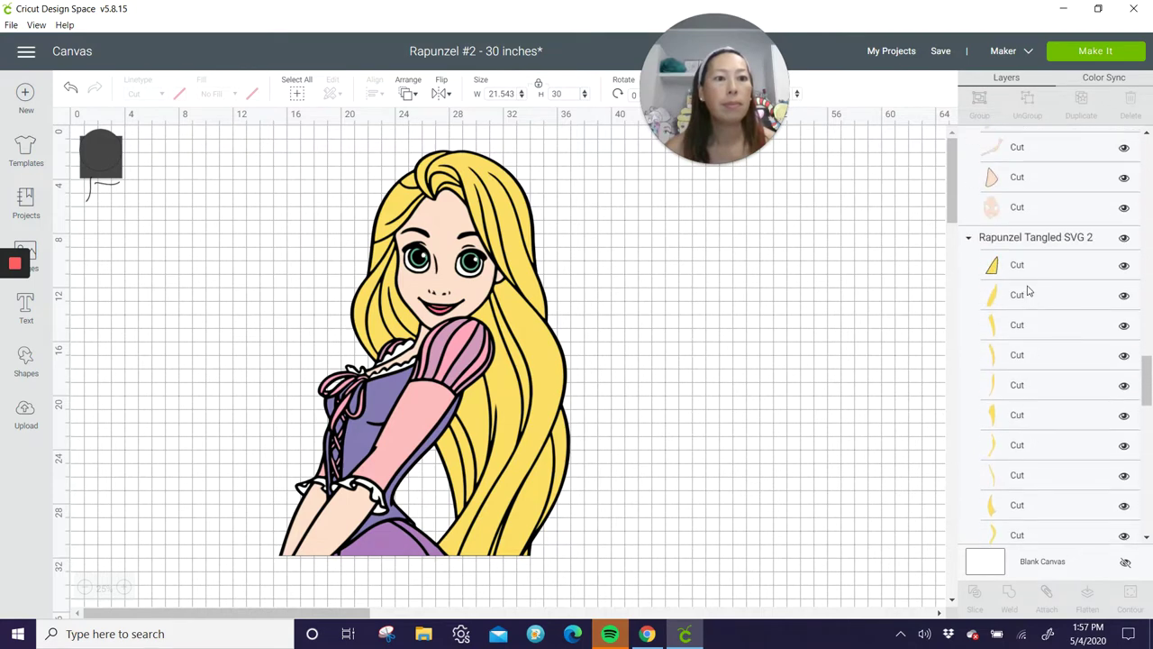
scroll(1028, 291, up, 10)
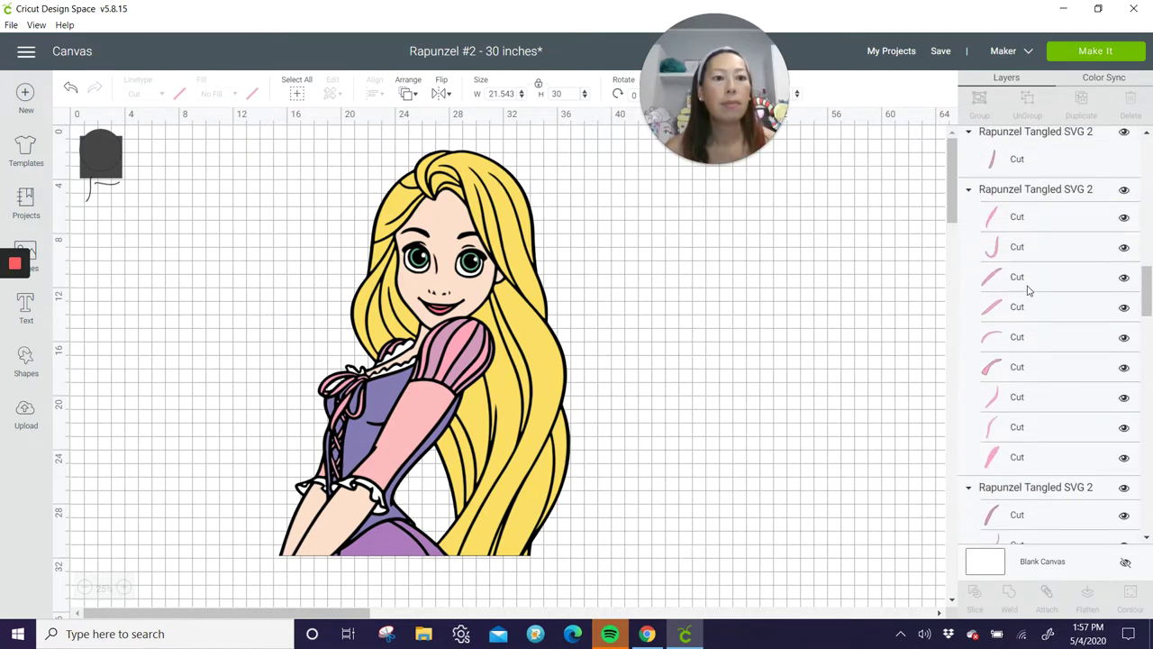
scroll(1028, 290, up, 3)
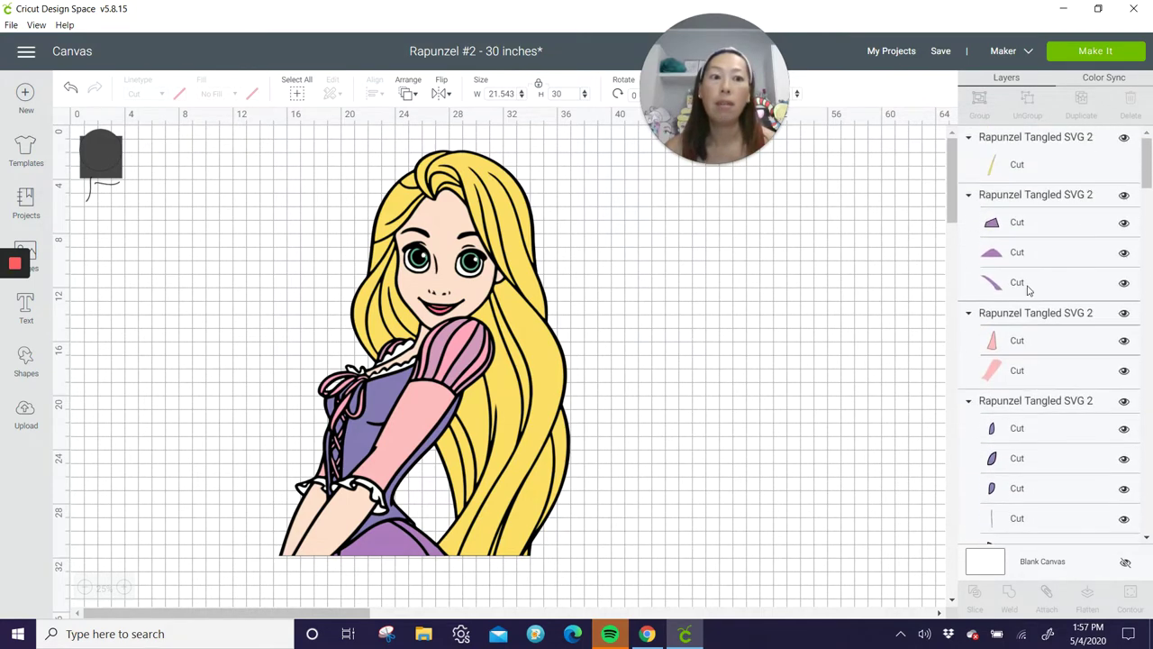
scroll(1028, 290, down, 15)
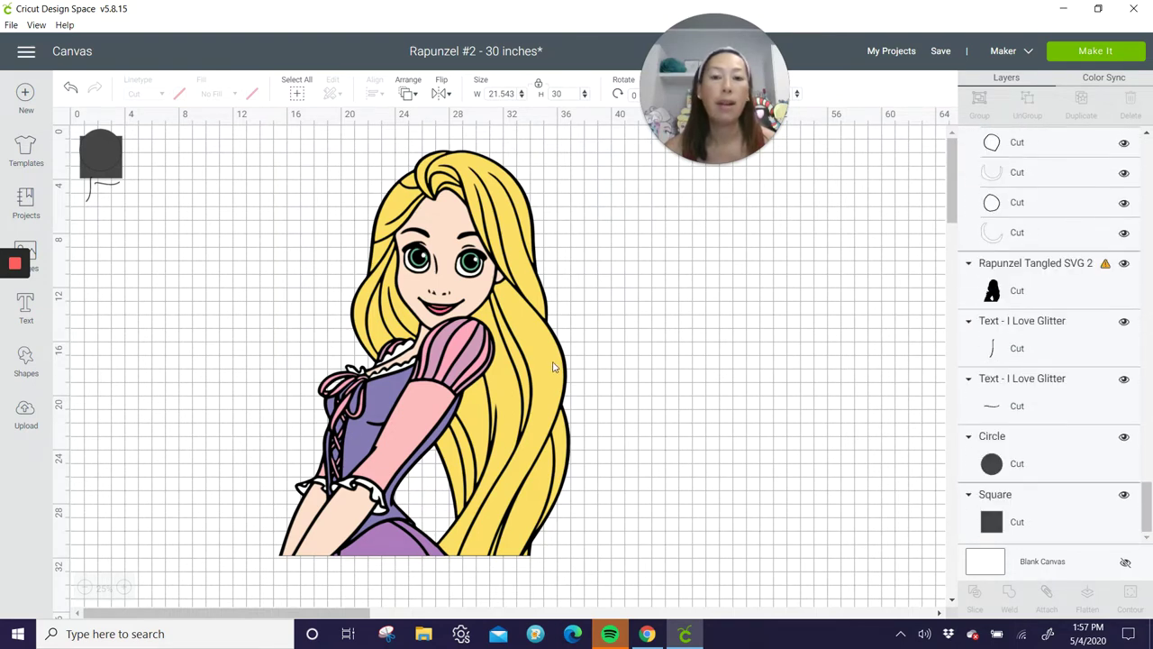
click(766, 345)
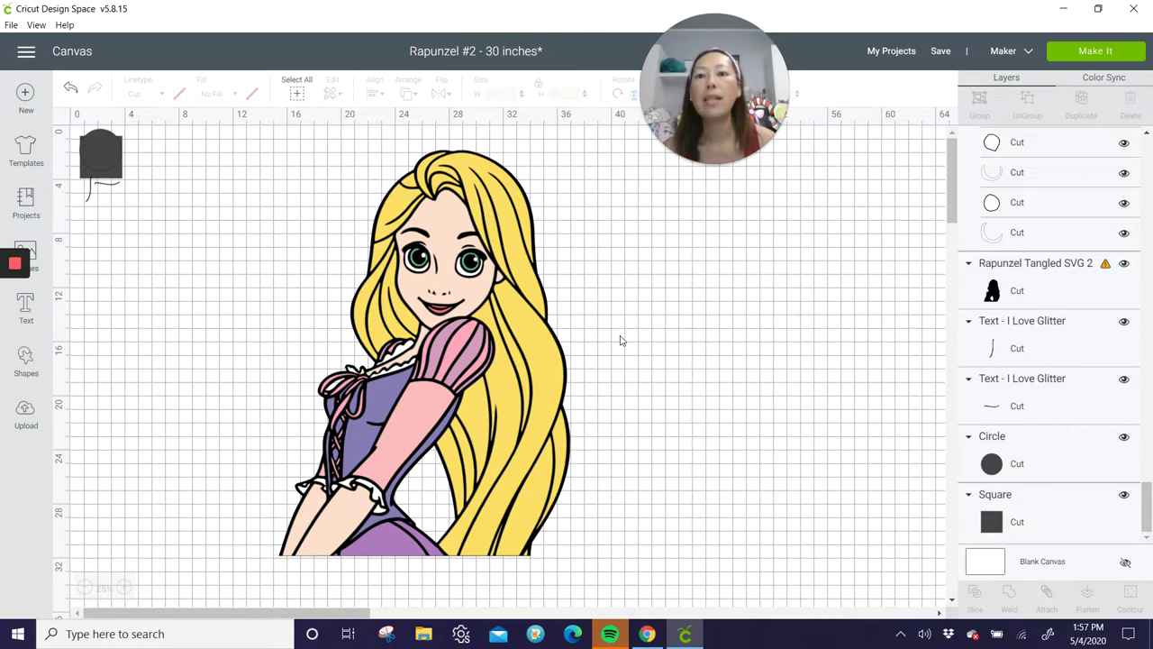
click(470, 273)
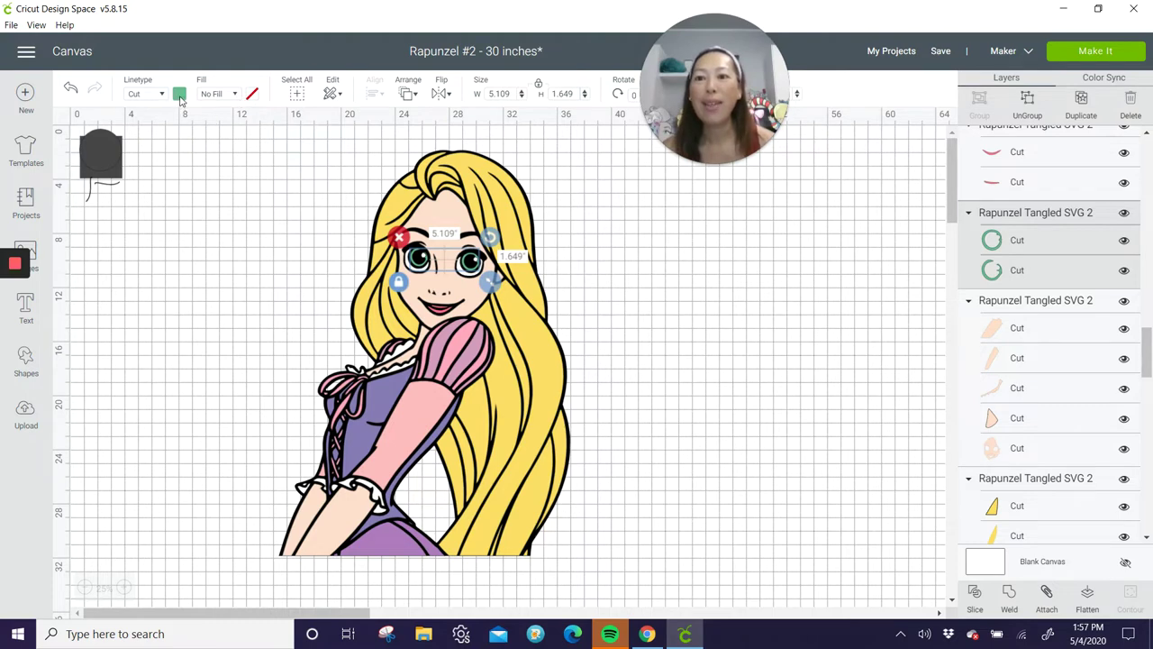
click(181, 94)
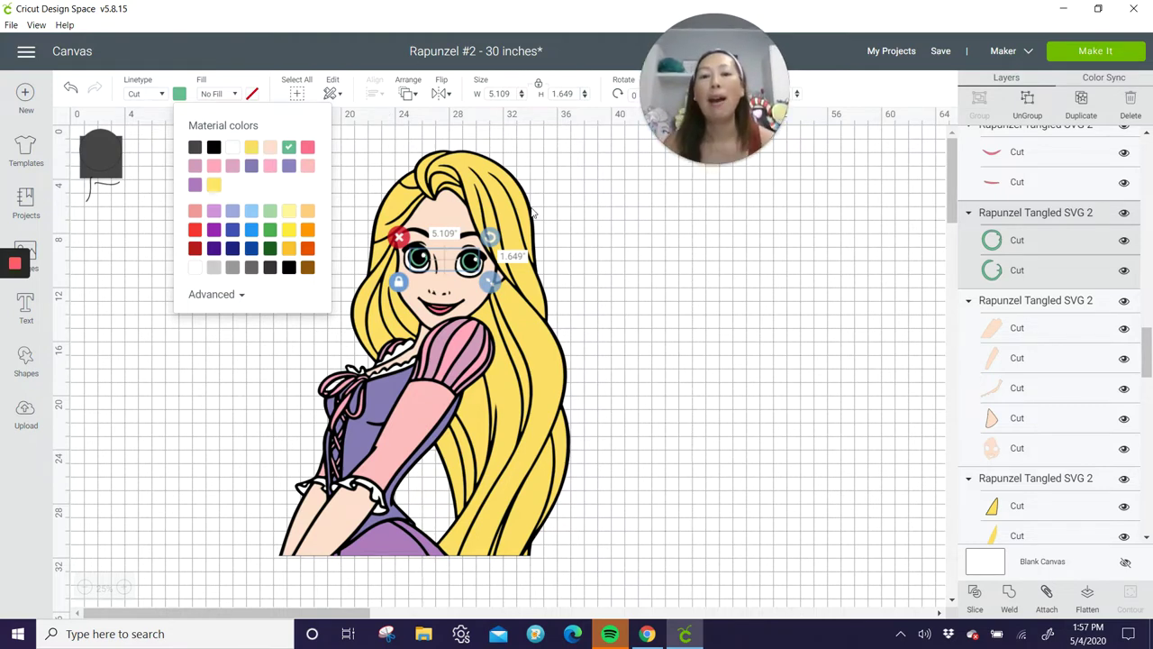
Use Color Sync to merge the lone yellow hair strand into the main yellow hair color.
click(1102, 79)
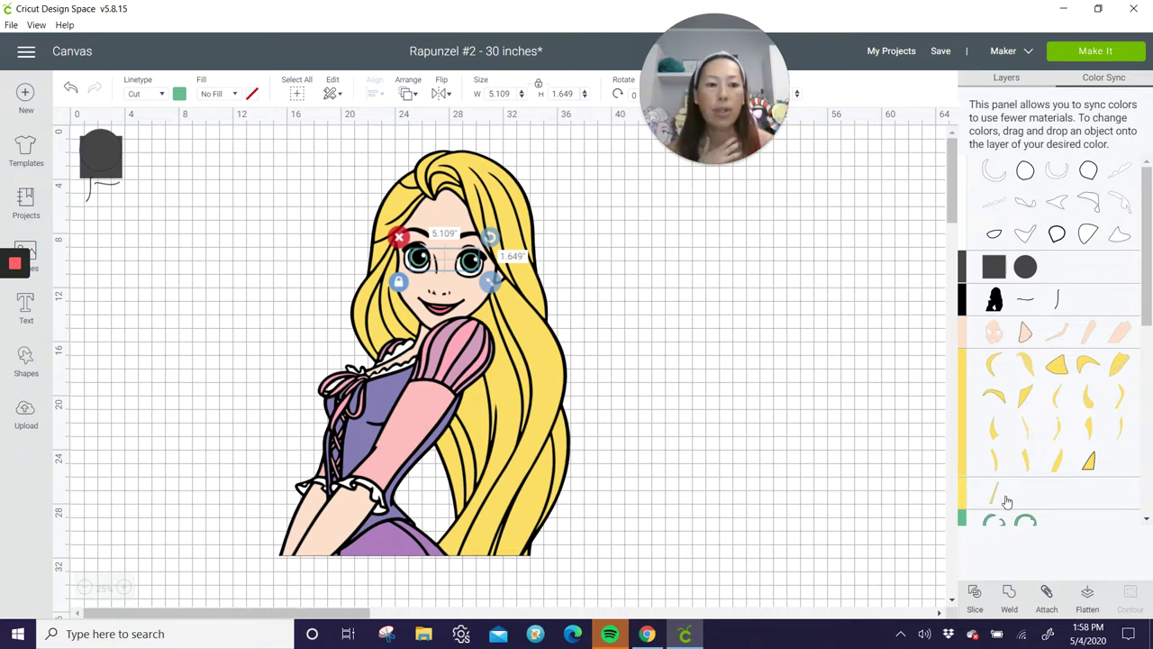
drag(994, 501, 1015, 459)
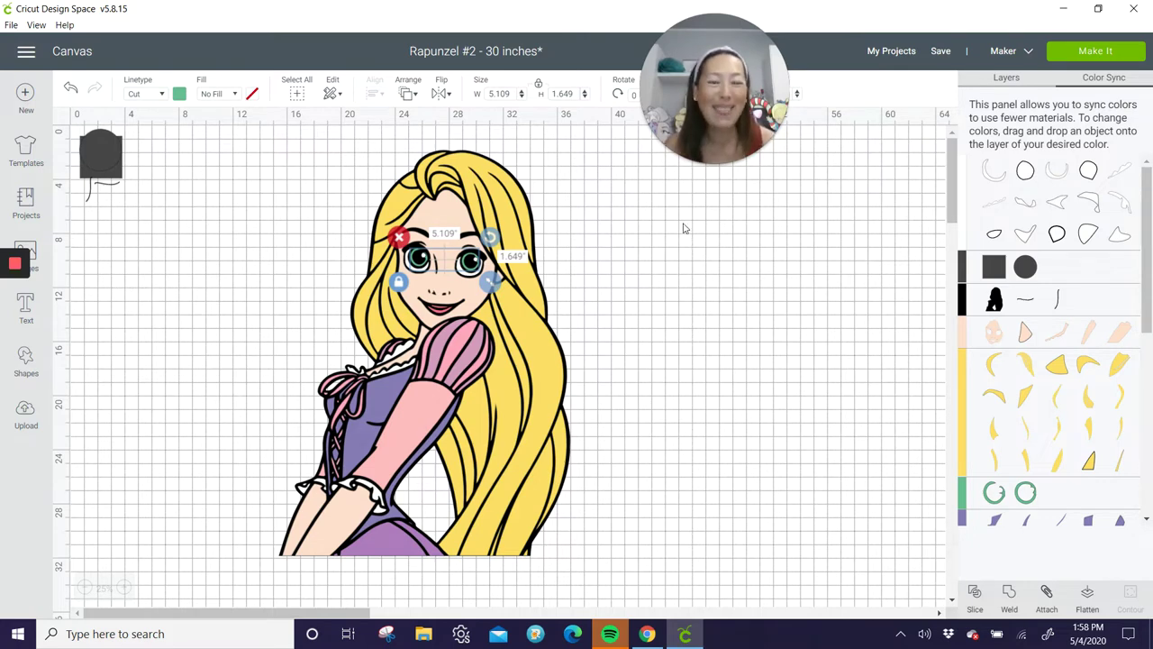
Sync all pieces of the second blue-purple bodice shade to the first blue-purple color.
scroll(683, 229, down, 2)
scroll(824, 355, up, 2)
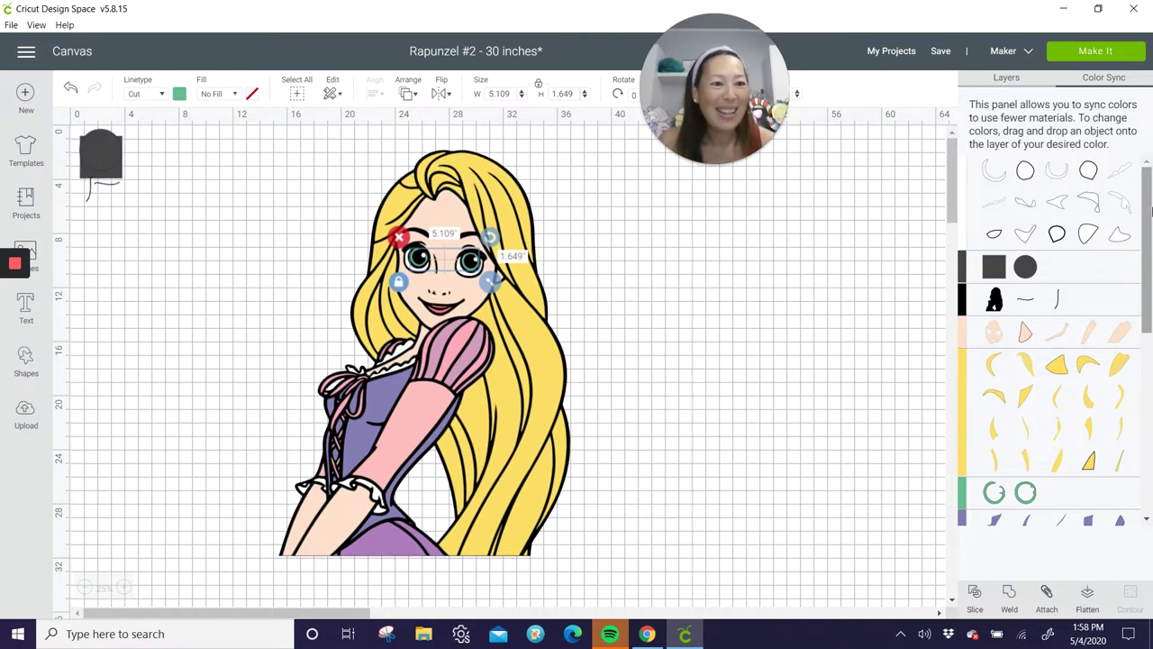
drag(1150, 210, 1144, 330)
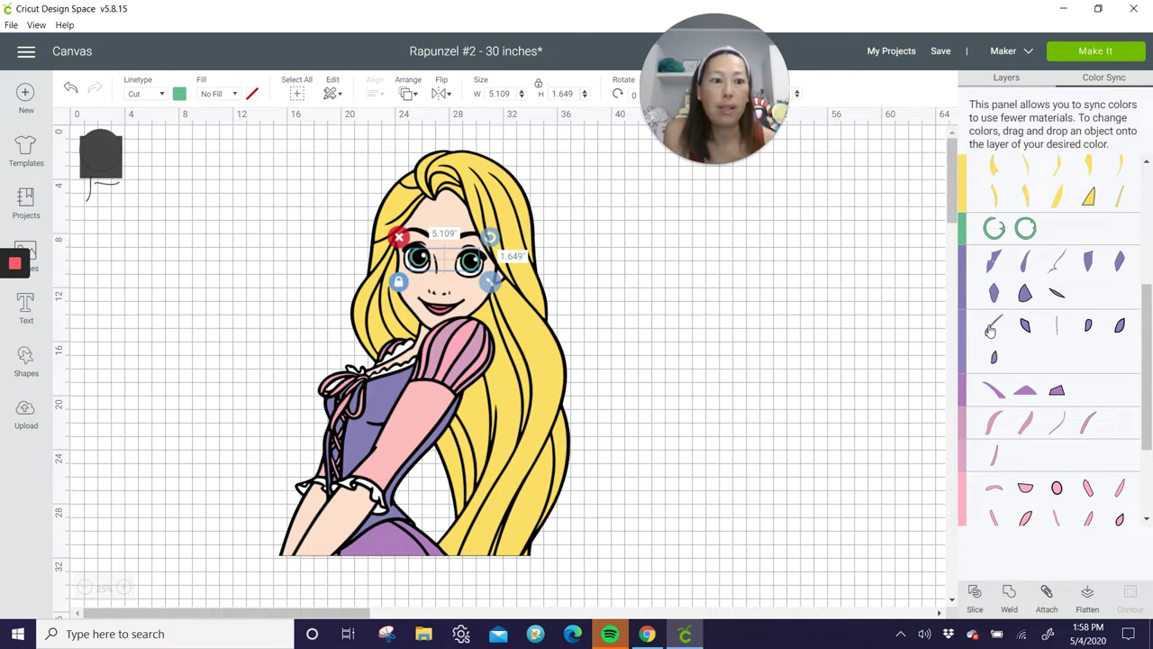
drag(993, 327, 996, 307)
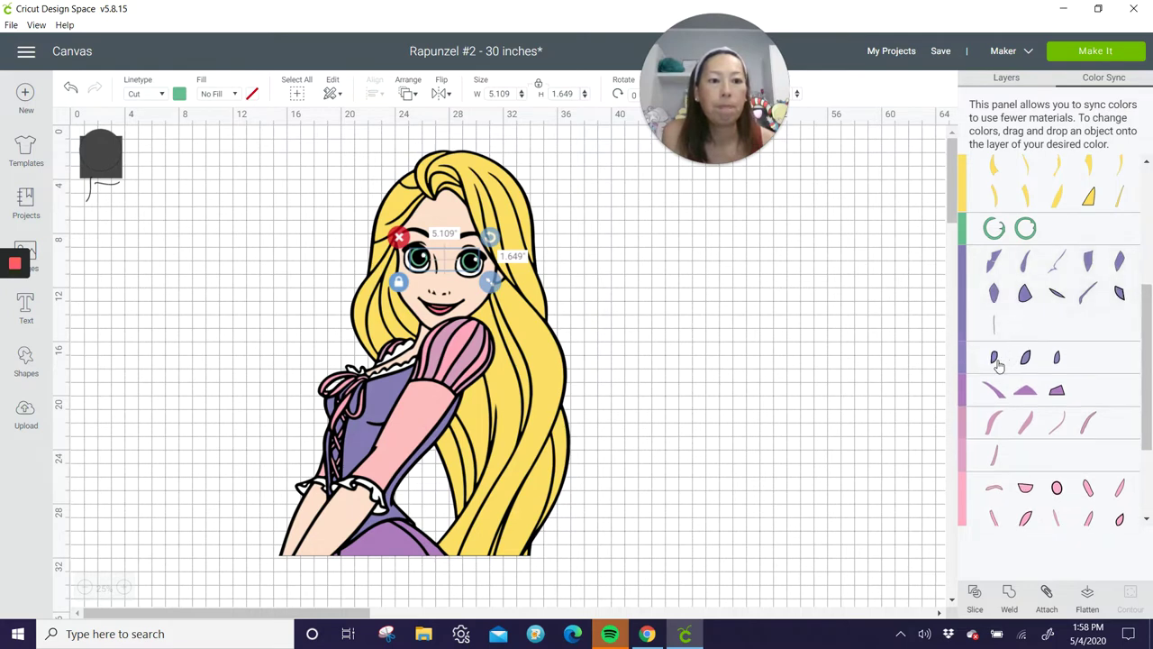
drag(999, 362, 1026, 307)
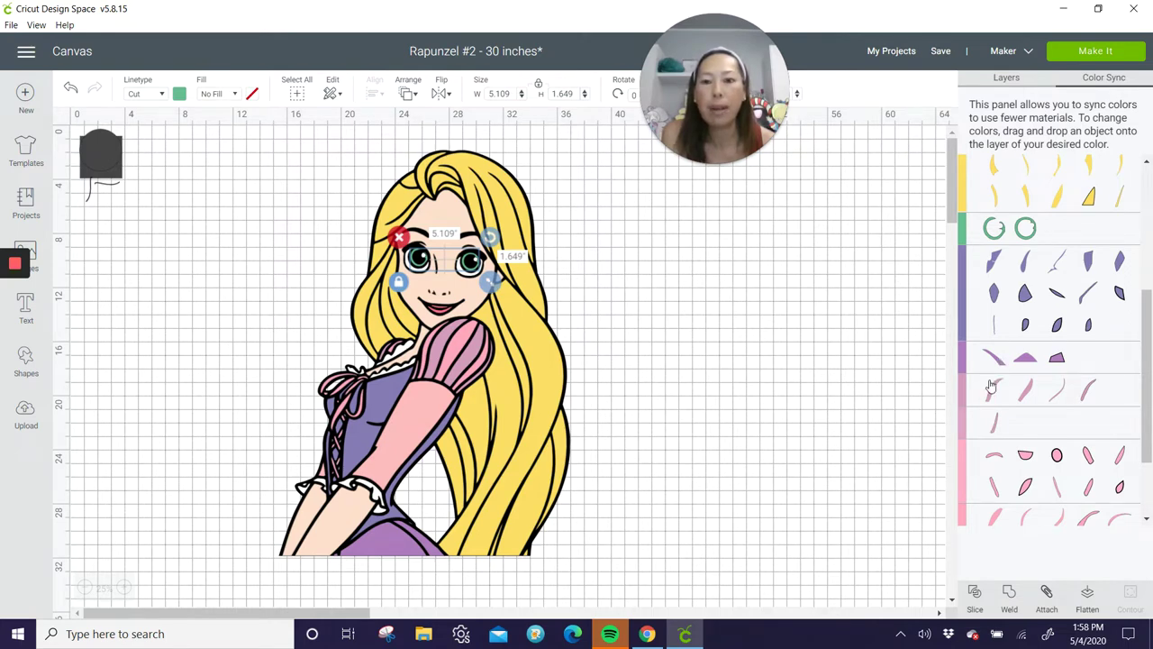
Sync the three brighter purple skirt pieces to the blue-purple bodice color.
click(806, 392)
scroll(806, 393, down, 4)
scroll(807, 393, up, 2)
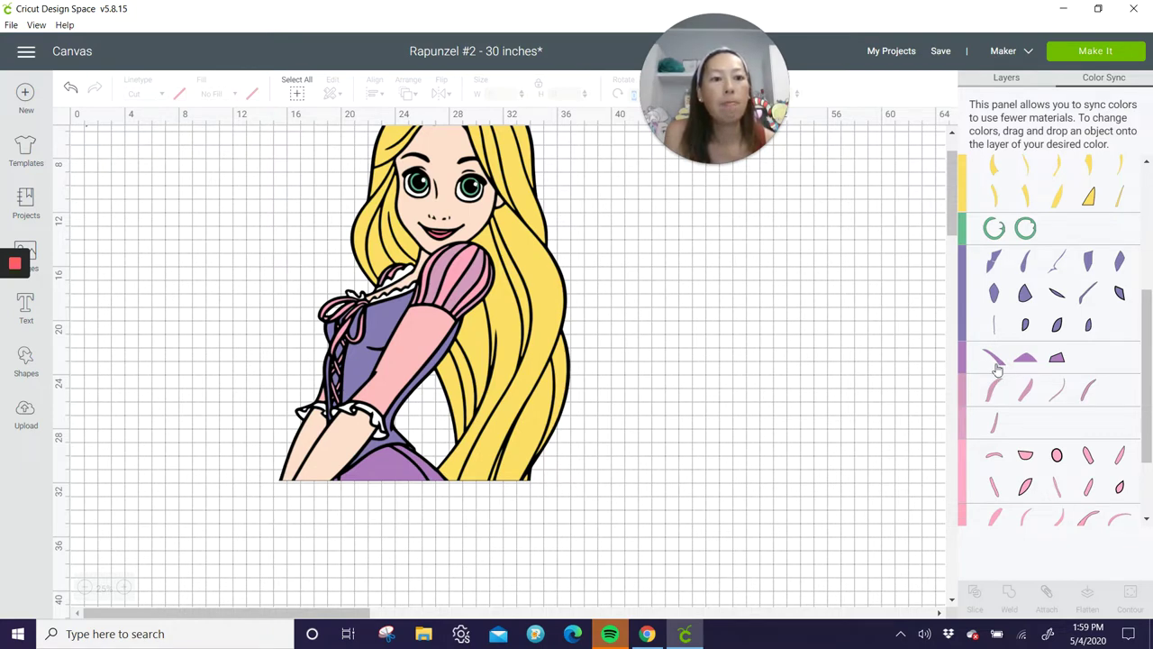
drag(995, 360, 1013, 324)
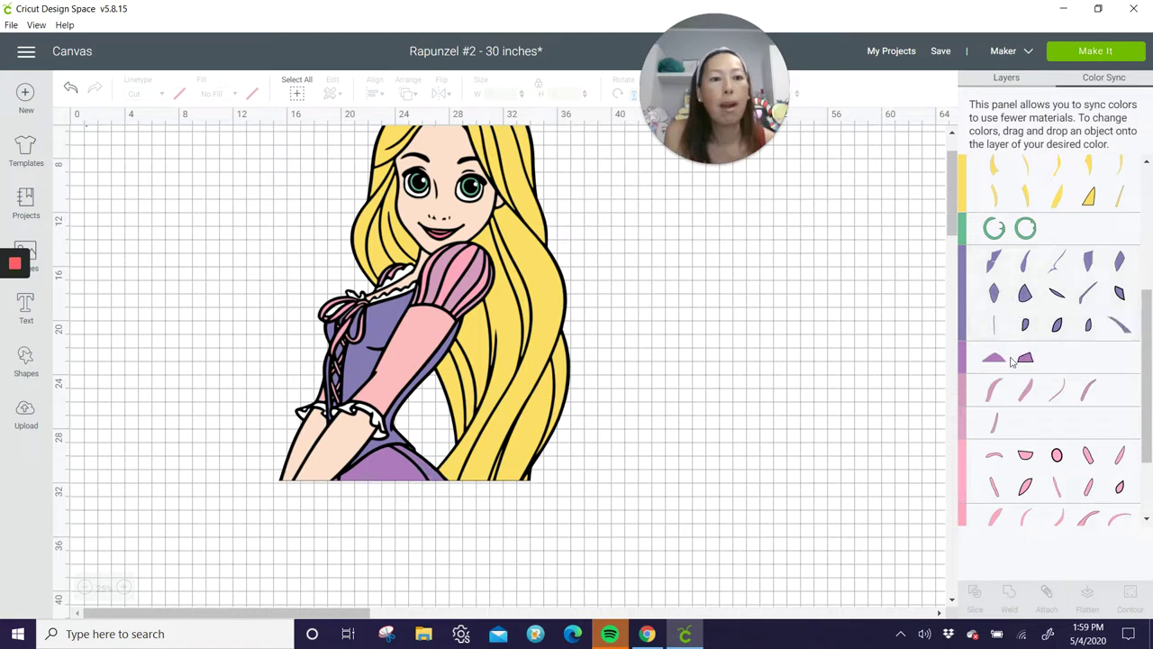
drag(998, 365, 1006, 341)
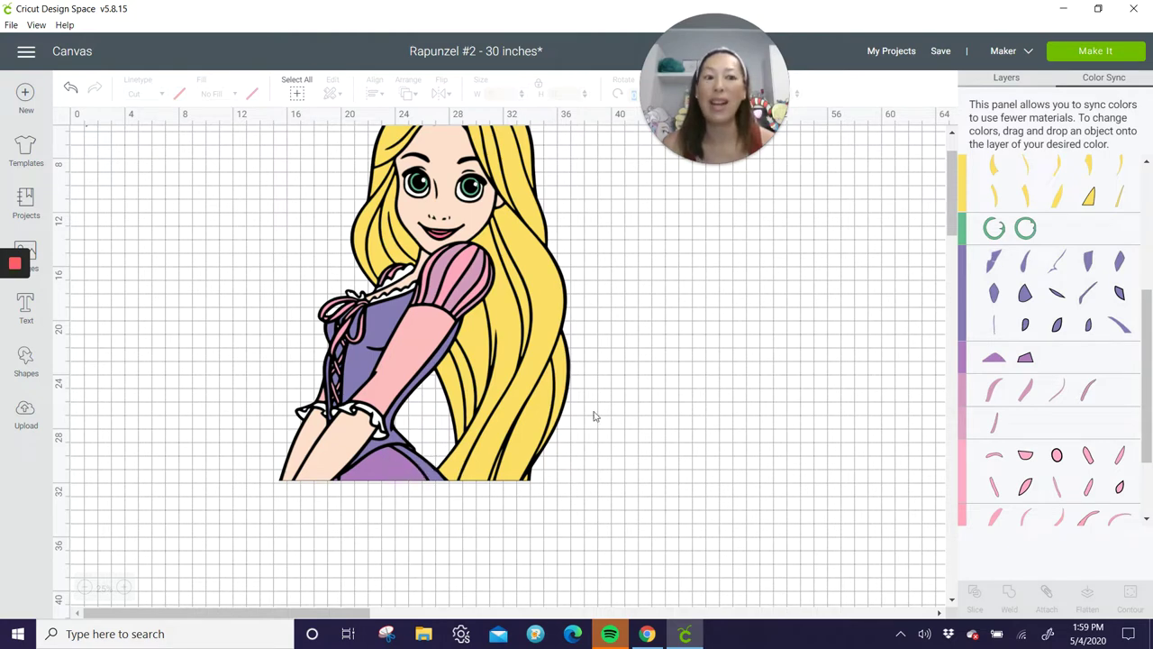
mouse_move(1025, 359)
mouse_down()
mouse_move(1027, 322)
mouse_move(1010, 362)
mouse_move(980, 383)
mouse_move(1001, 402)
mouse_move(1024, 354)
mouse_up()
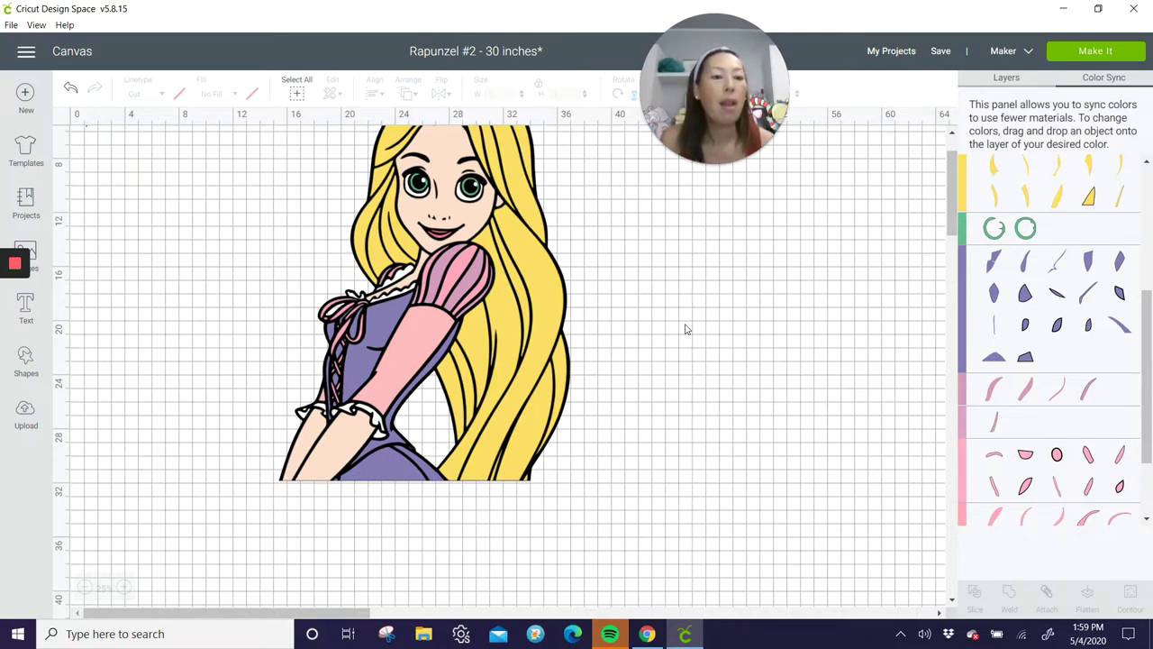
Sync all pieces of the second light pink shade to the first light pink color.
scroll(1073, 432, down, 2)
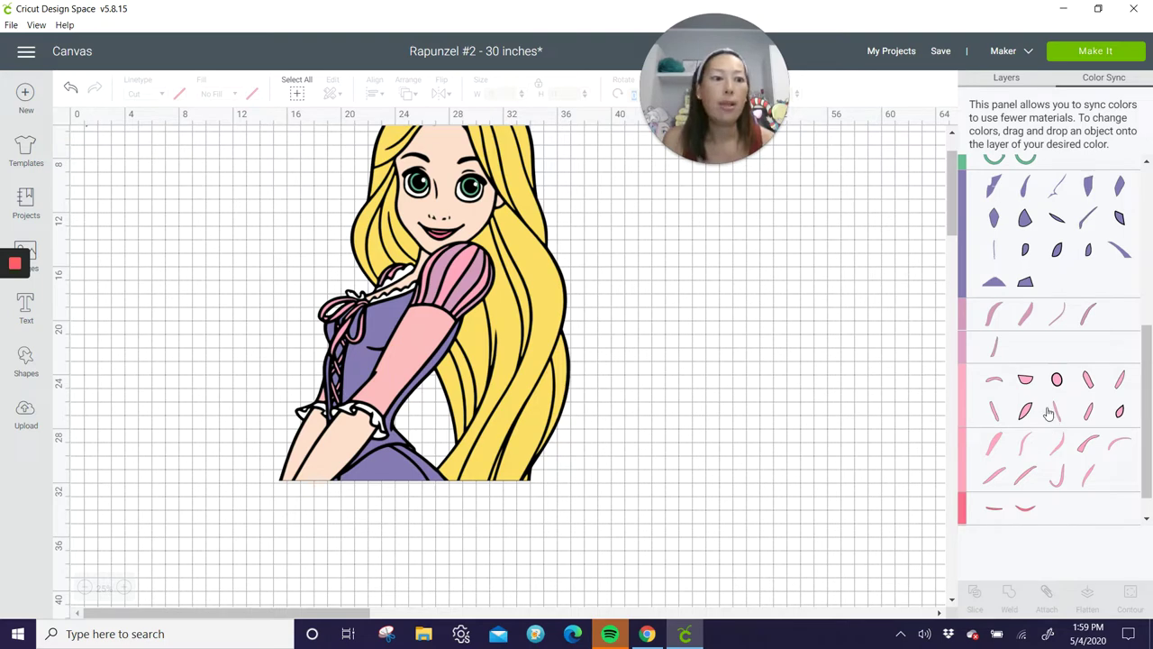
drag(1114, 455, 1117, 422)
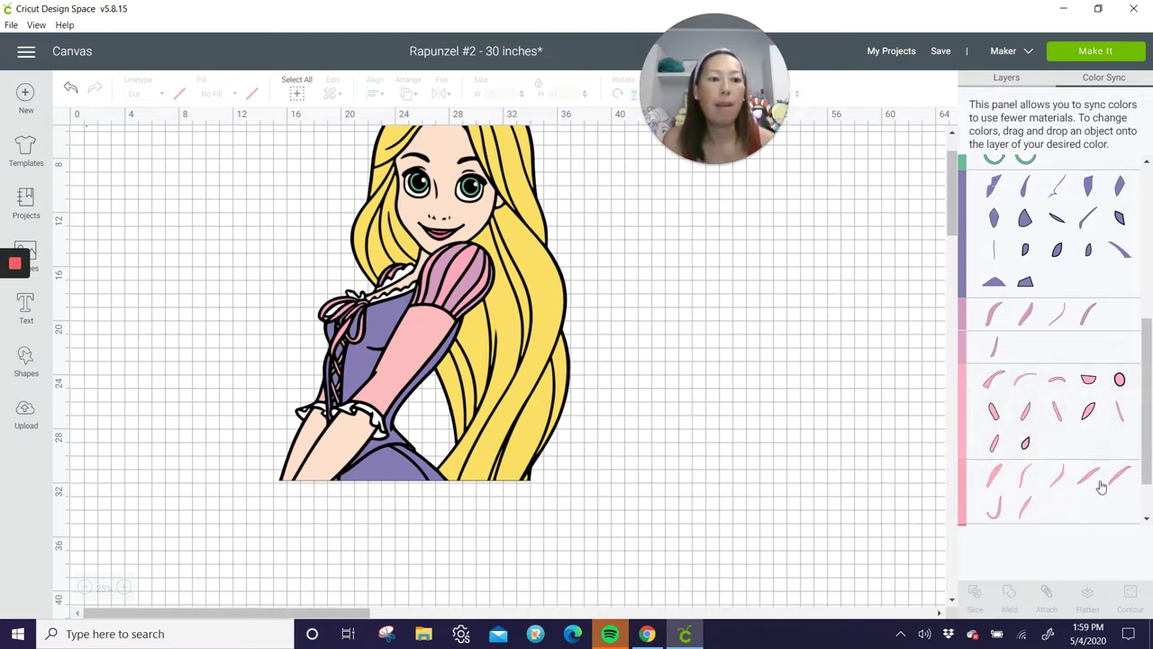
drag(1101, 483, 1098, 418)
drag(1087, 483, 1059, 441)
drag(1023, 476, 1017, 443)
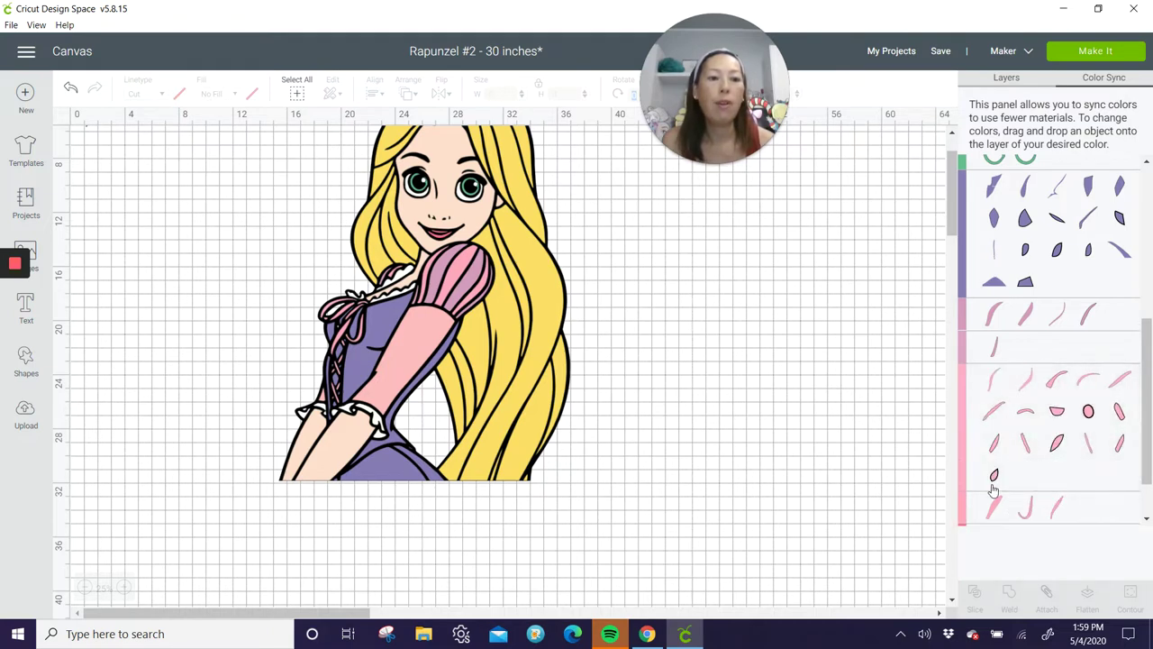
drag(994, 504, 1007, 462)
drag(999, 507, 1014, 450)
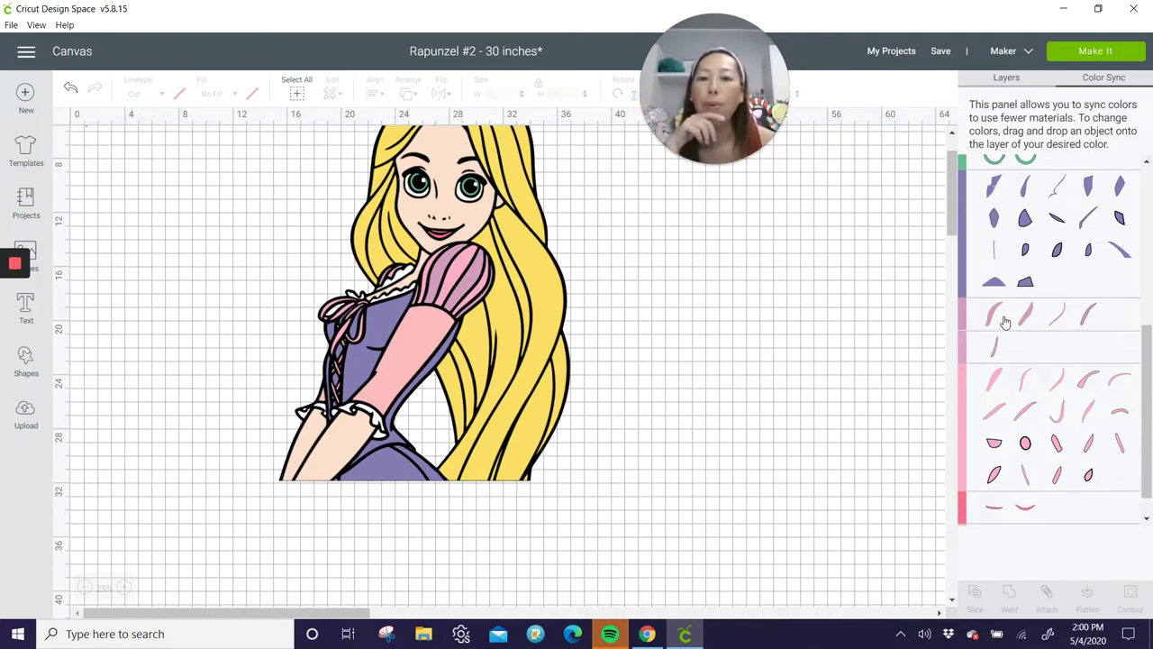
Sync the lone mauve sleeve stripe to the other mauve stripes, and the two salmon sleeve pieces to the light pink color.
mouse_move(1005, 322)
mouse_down()
mouse_move(996, 350)
mouse_move(1004, 323)
mouse_up()
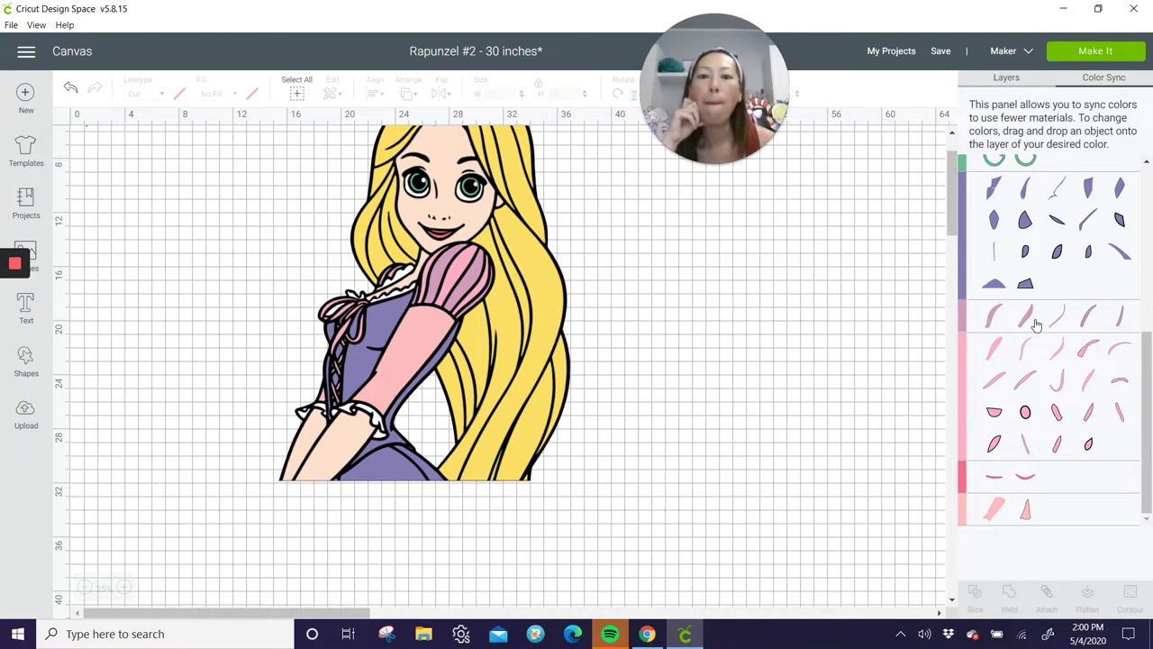
drag(1027, 513, 1042, 419)
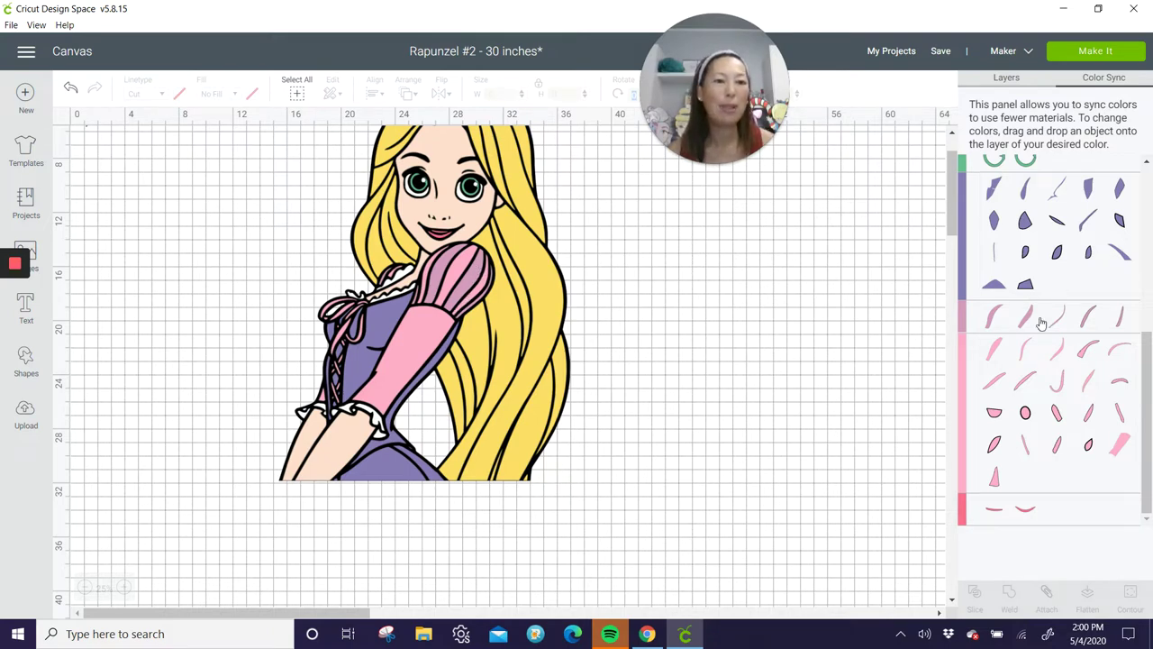
Sync all the mauve sleeve stripes to the blue-purple dress color.
drag(995, 320, 1062, 294)
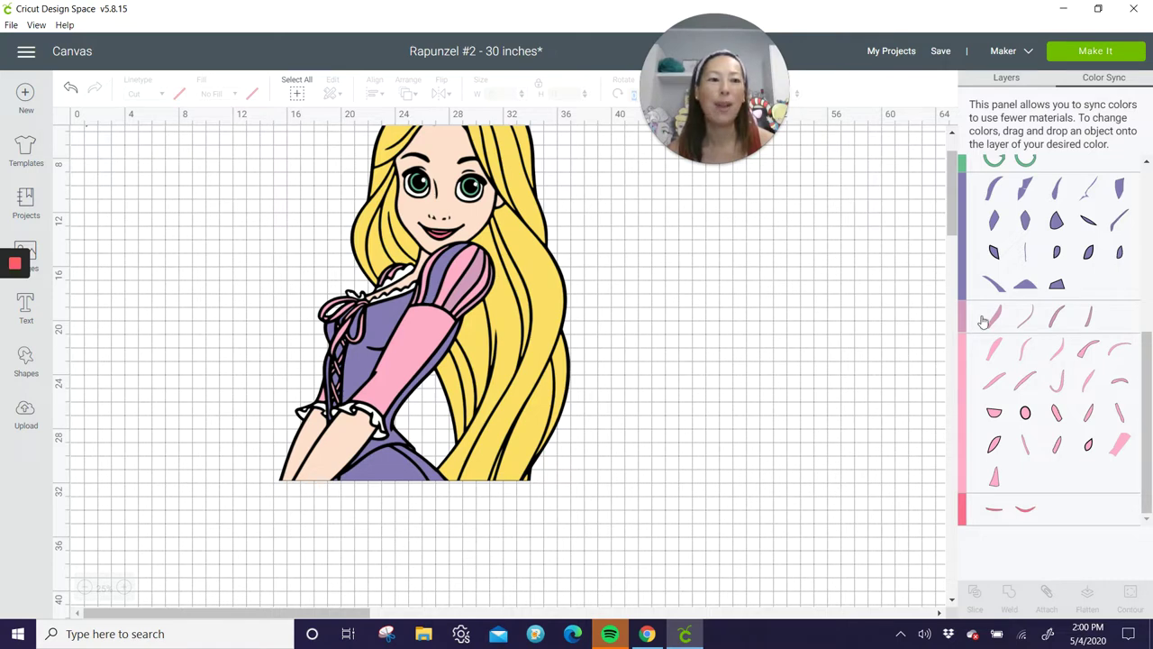
drag(991, 321, 1011, 271)
drag(1005, 321, 1042, 248)
drag(994, 346, 1015, 305)
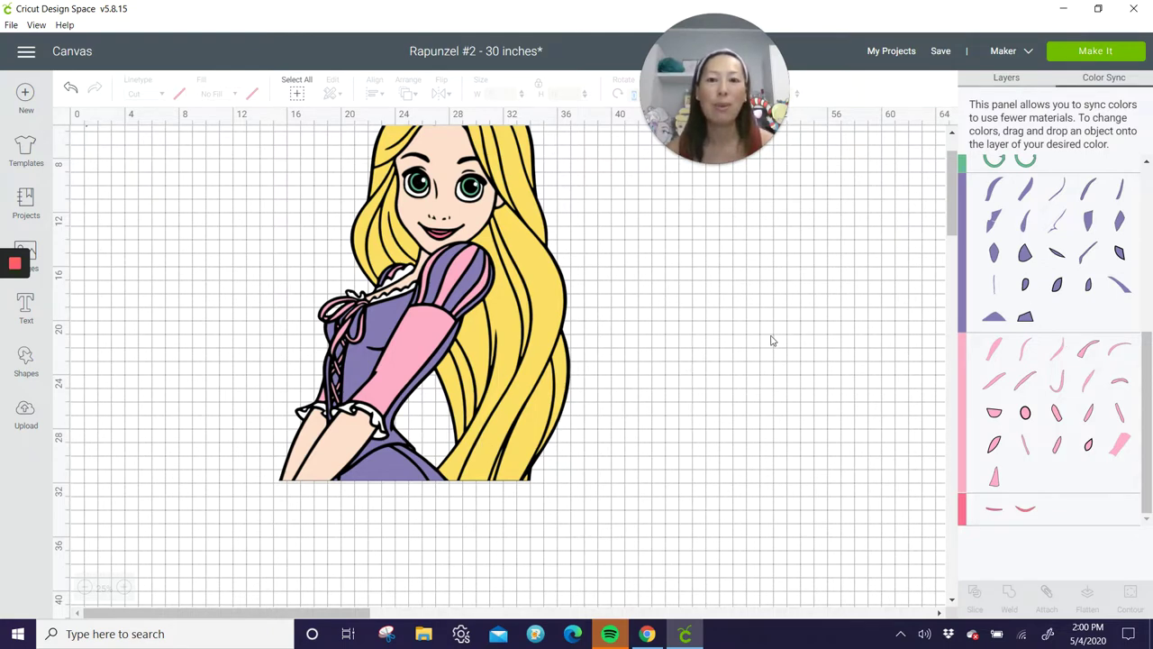
Ungroup the yellow hair pieces into separate layers.
scroll(771, 347, up, 1)
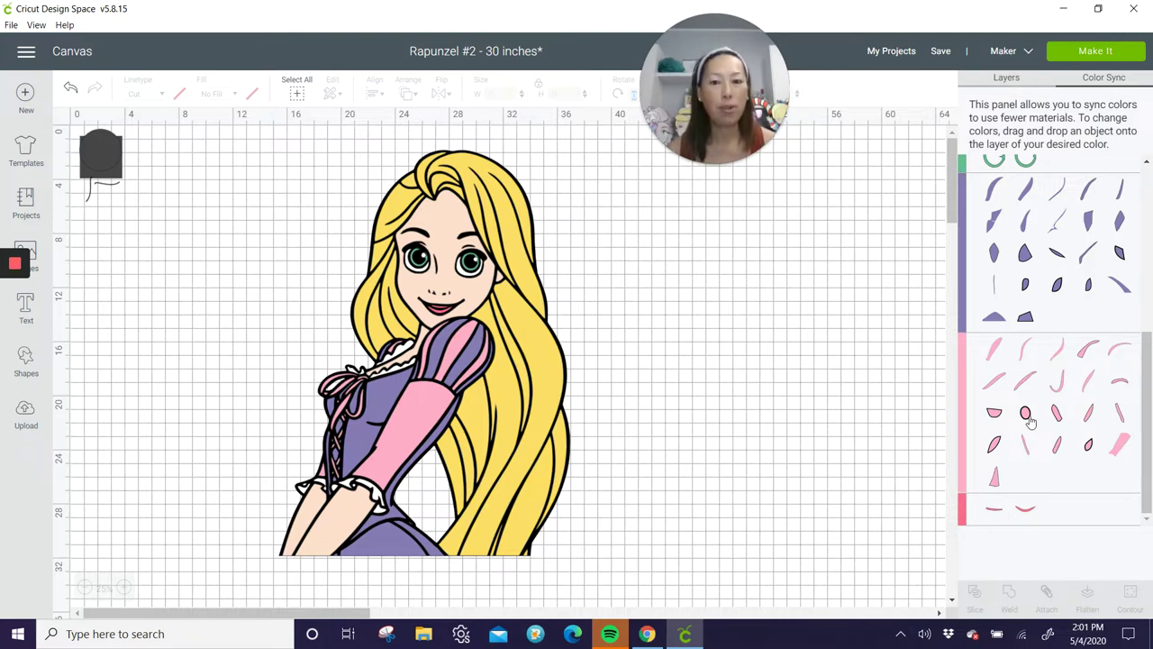
scroll(1038, 297, up, 5)
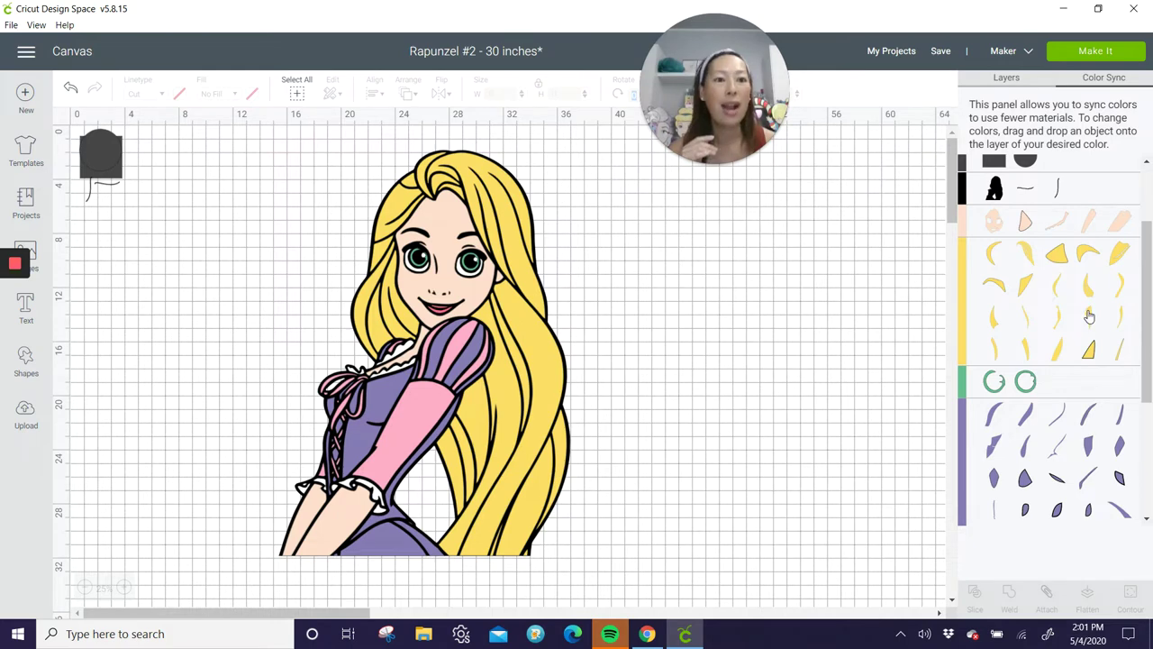
scroll(1090, 315, up, 3)
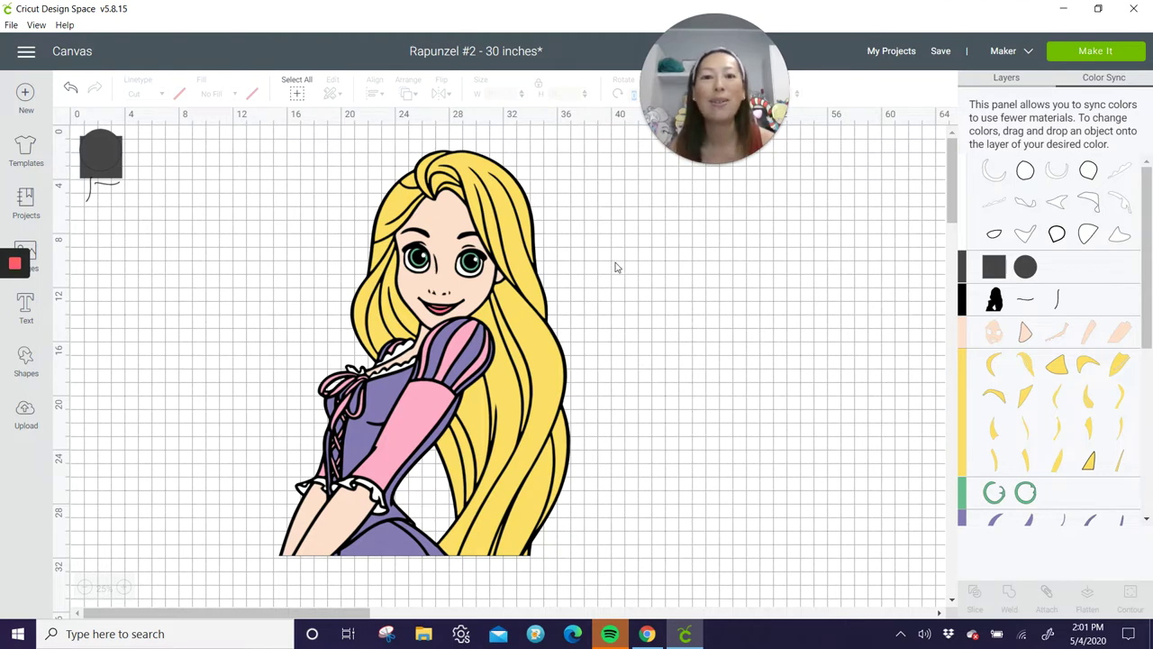
click(506, 203)
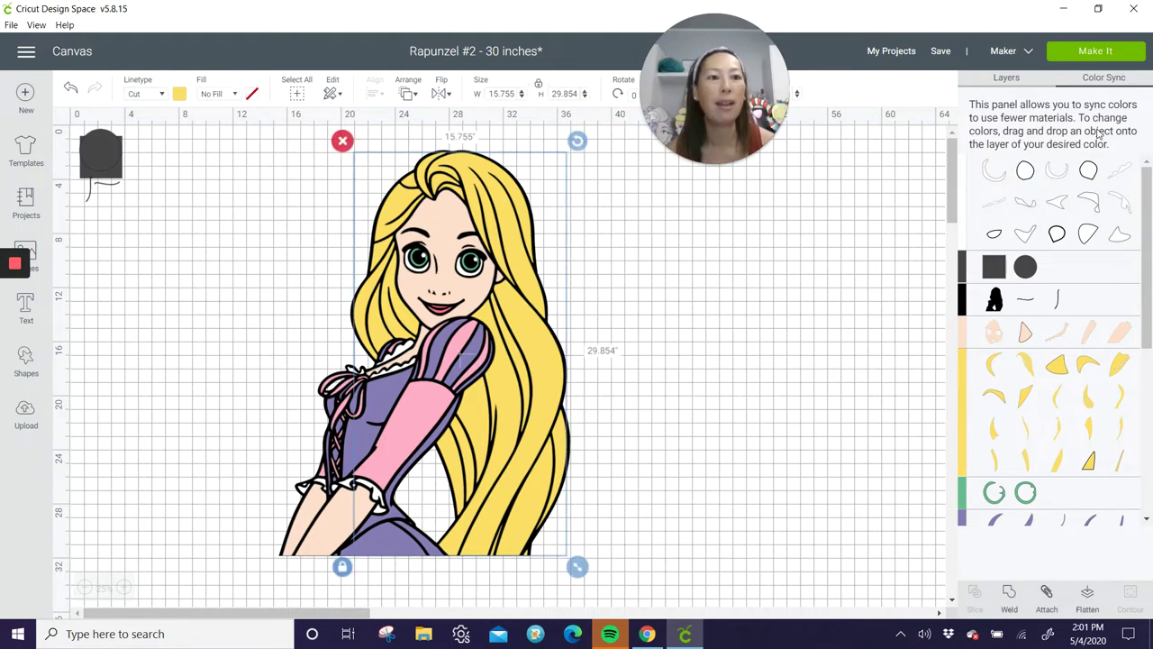
click(1007, 77)
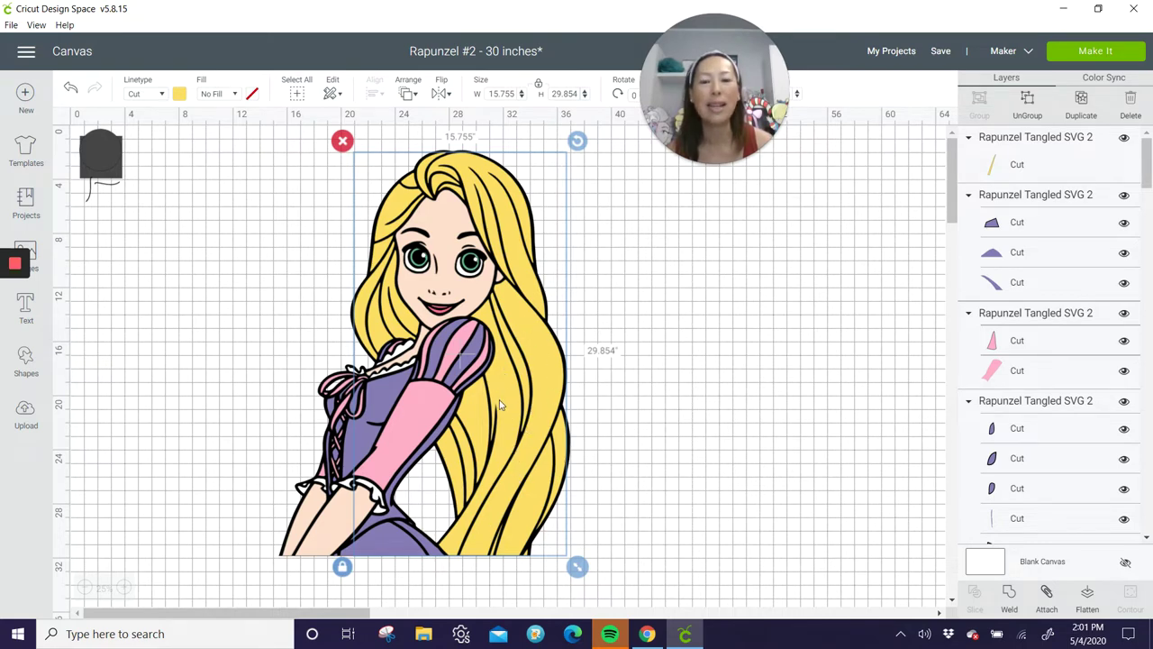
scroll(1082, 270, down, 10)
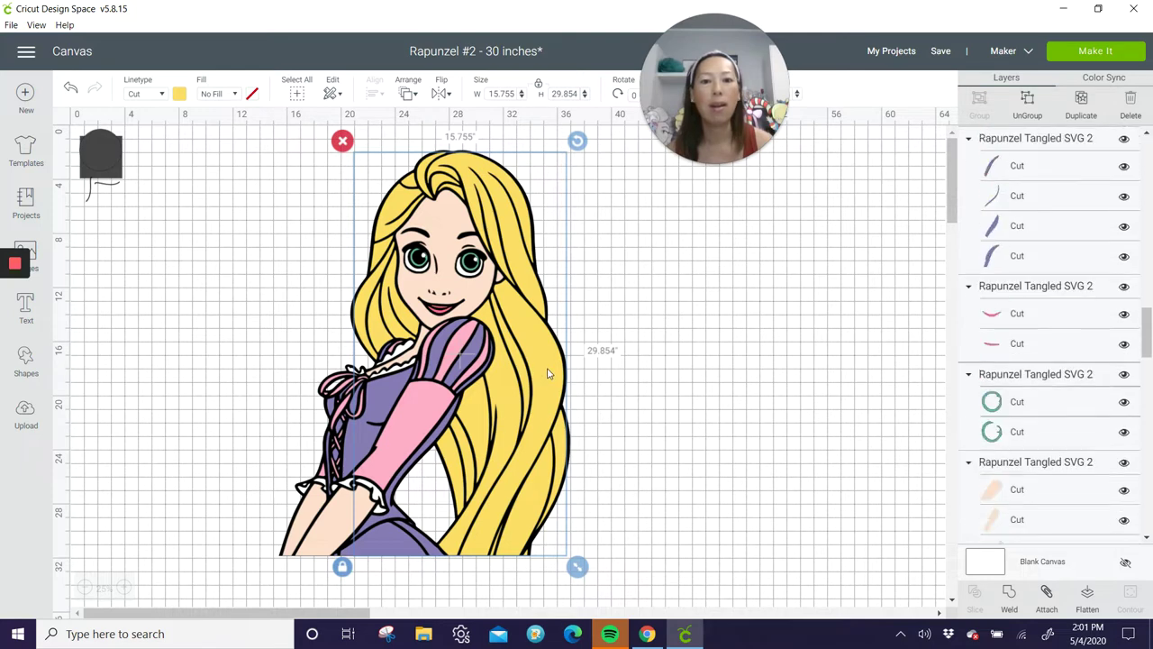
click(1032, 106)
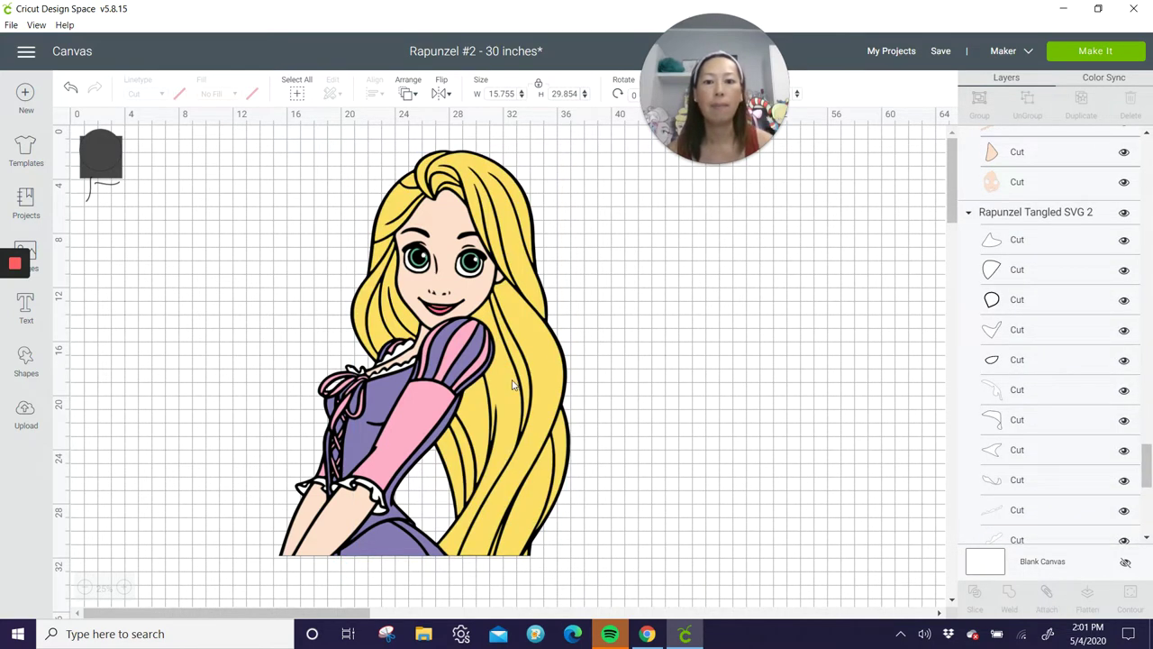
Select individual pieces of the long yellow hair to examine how the hair is divided.
click(551, 356)
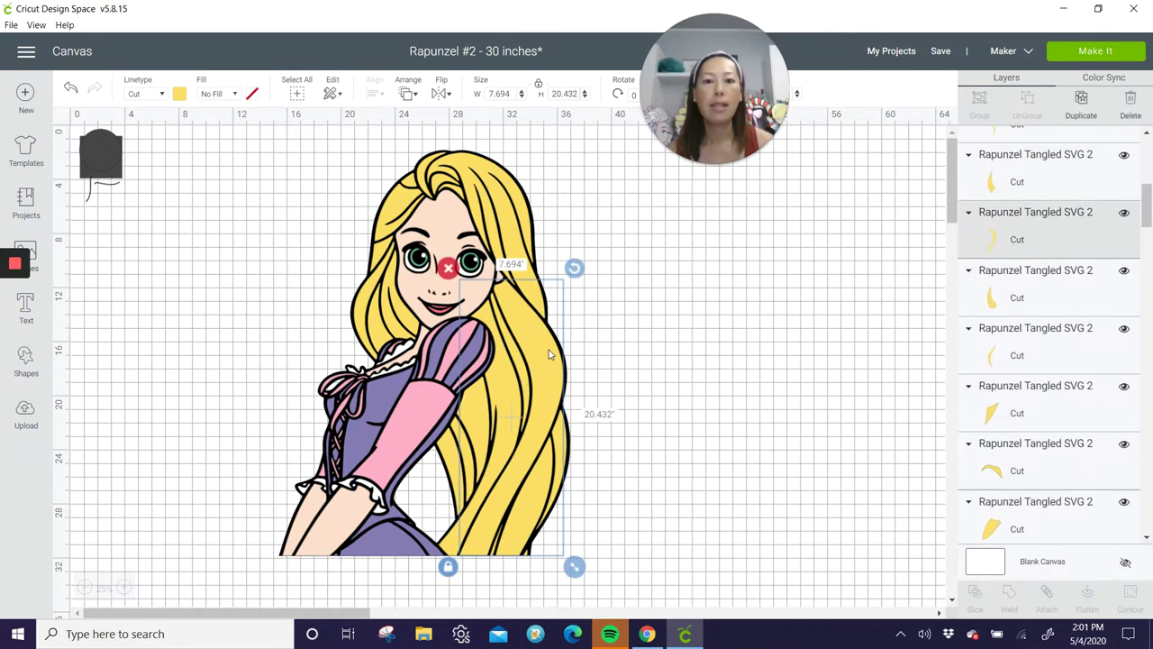
scroll(544, 323, down, 3)
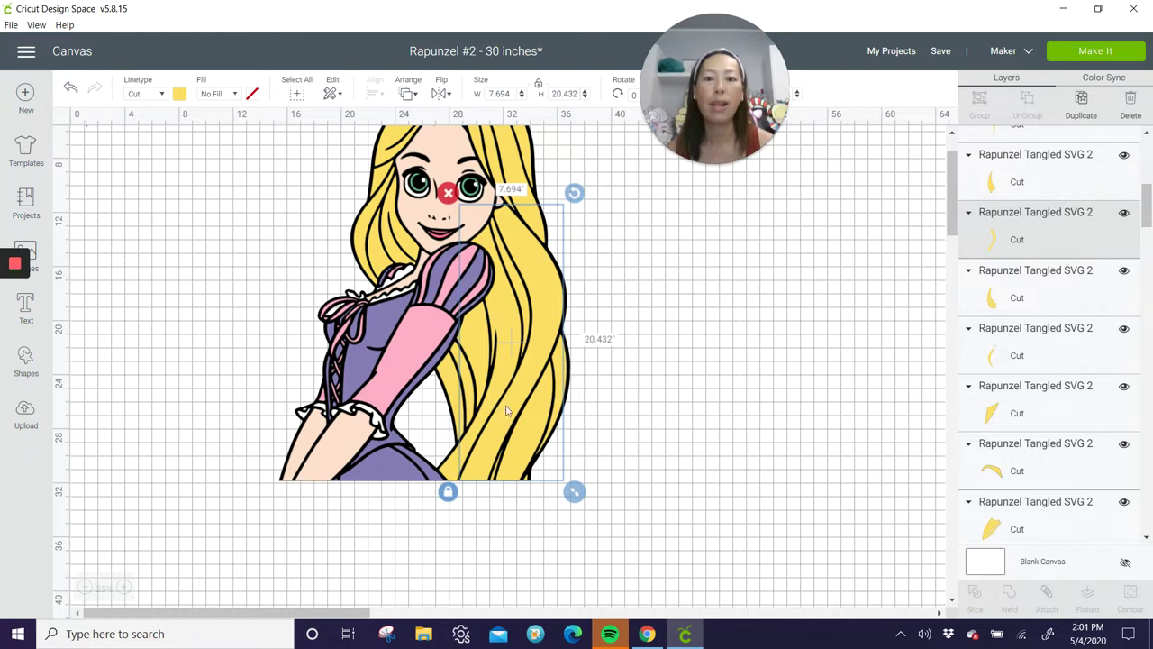
click(507, 329)
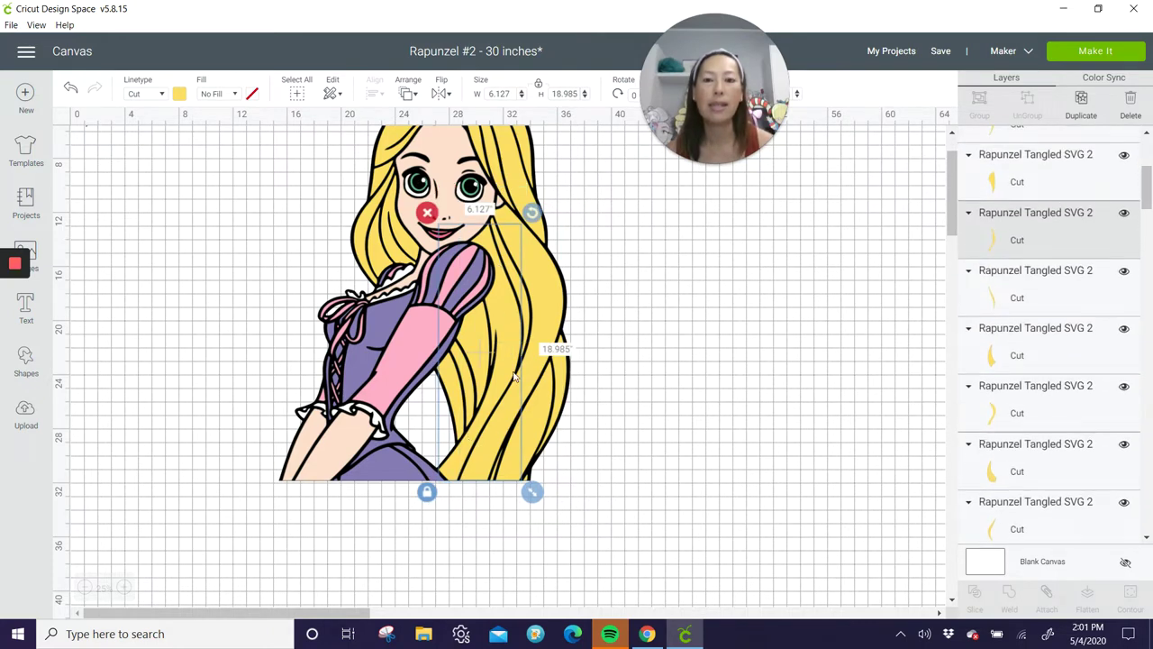
click(770, 325)
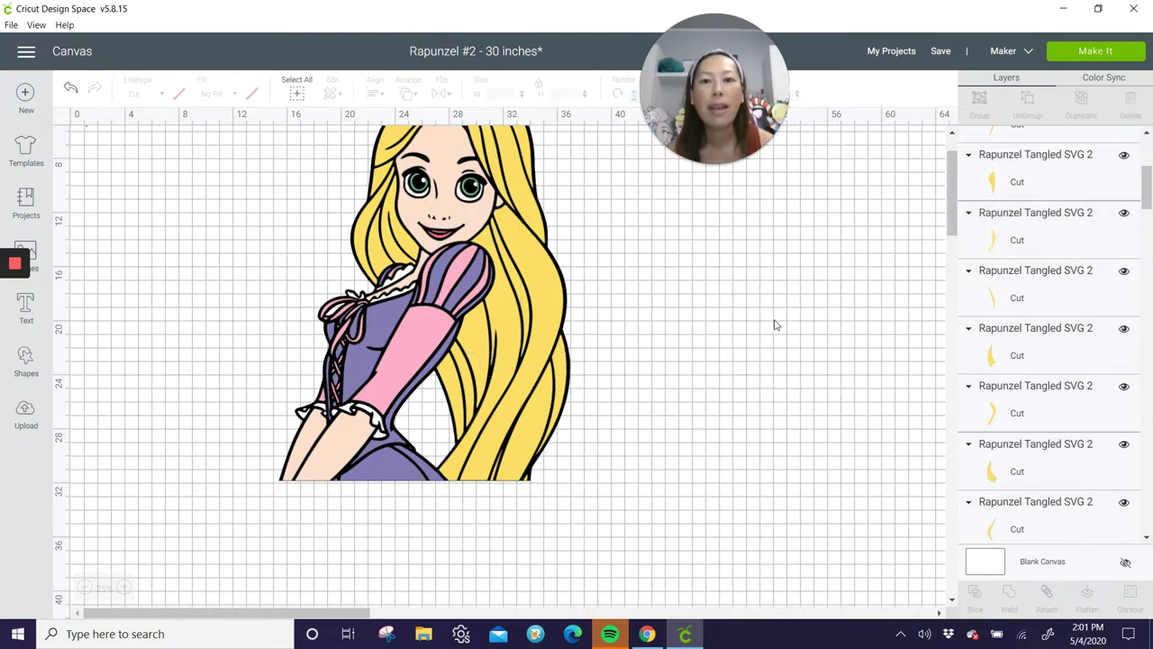
scroll(775, 326, up, 2)
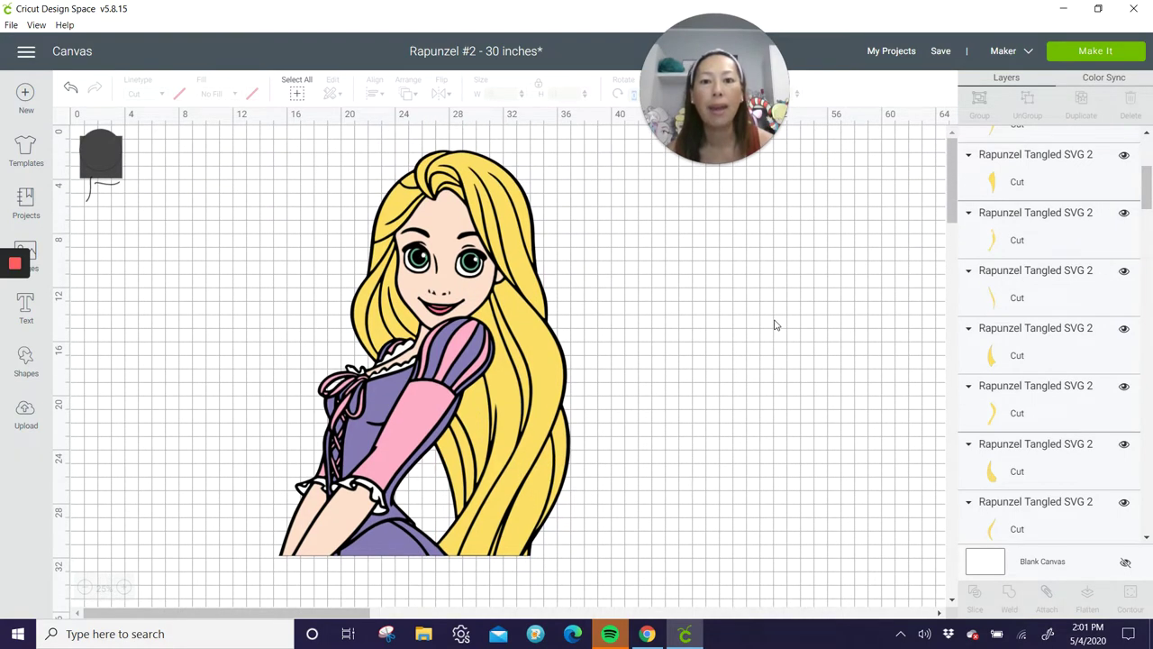
scroll(775, 325, down, 2)
scroll(586, 288, up, 2)
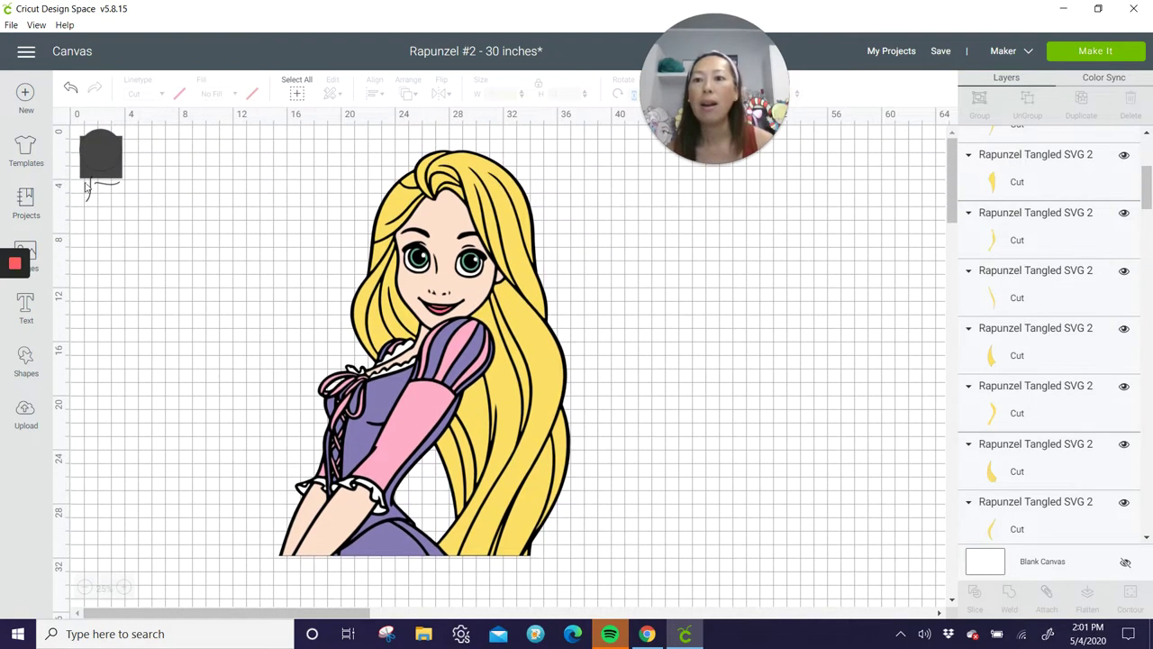
Move the slim curved black text stroke out beside the character, resize it to about 7.2 inches tall, and rotate it into a slant.
click(93, 188)
mouse_move(112, 219)
mouse_down()
mouse_move(250, 455)
mouse_move(239, 400)
mouse_up()
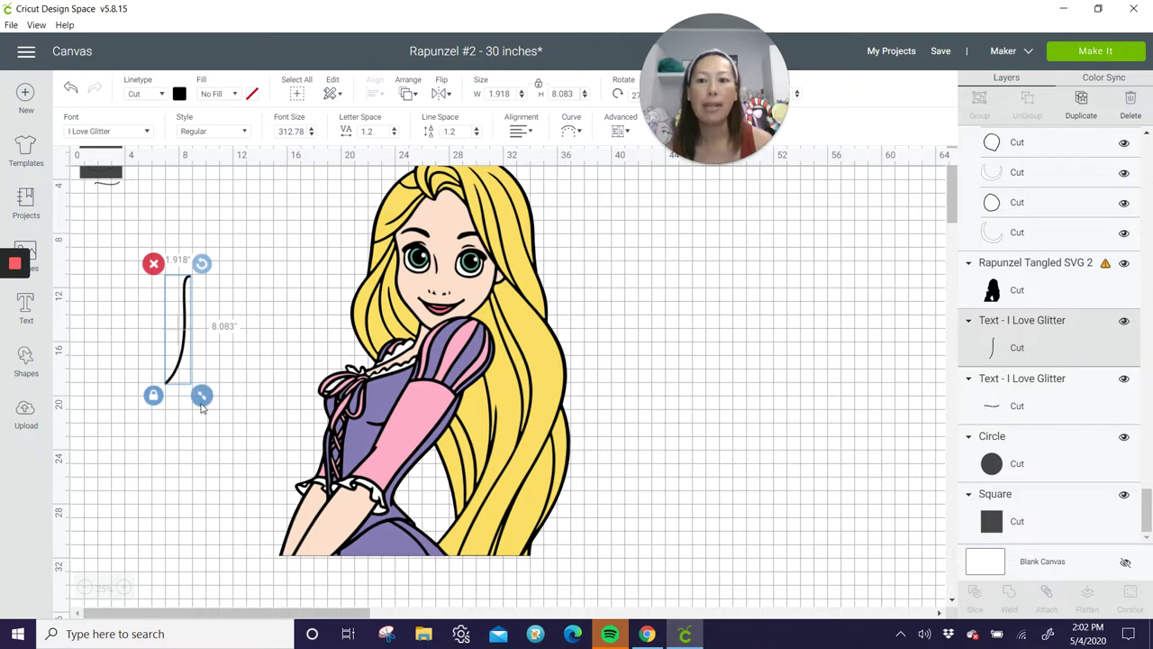
drag(203, 406, 199, 394)
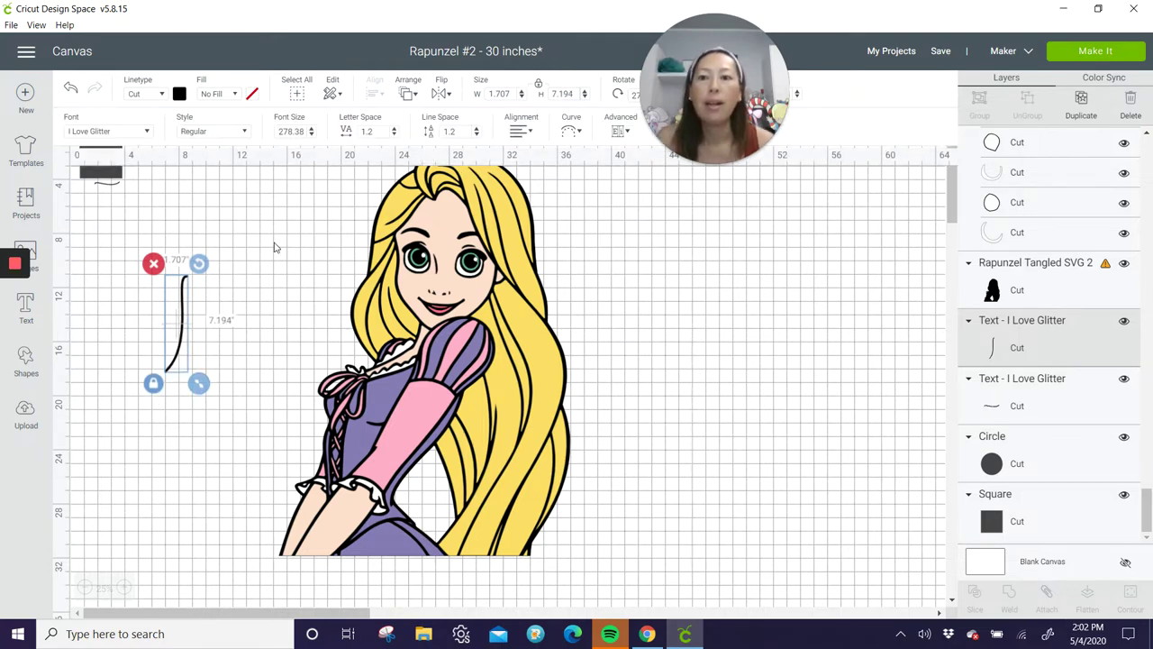
mouse_move(198, 263)
mouse_down()
mouse_move(230, 369)
mouse_move(191, 395)
mouse_move(235, 425)
mouse_move(266, 412)
mouse_move(216, 195)
mouse_move(140, 180)
mouse_up()
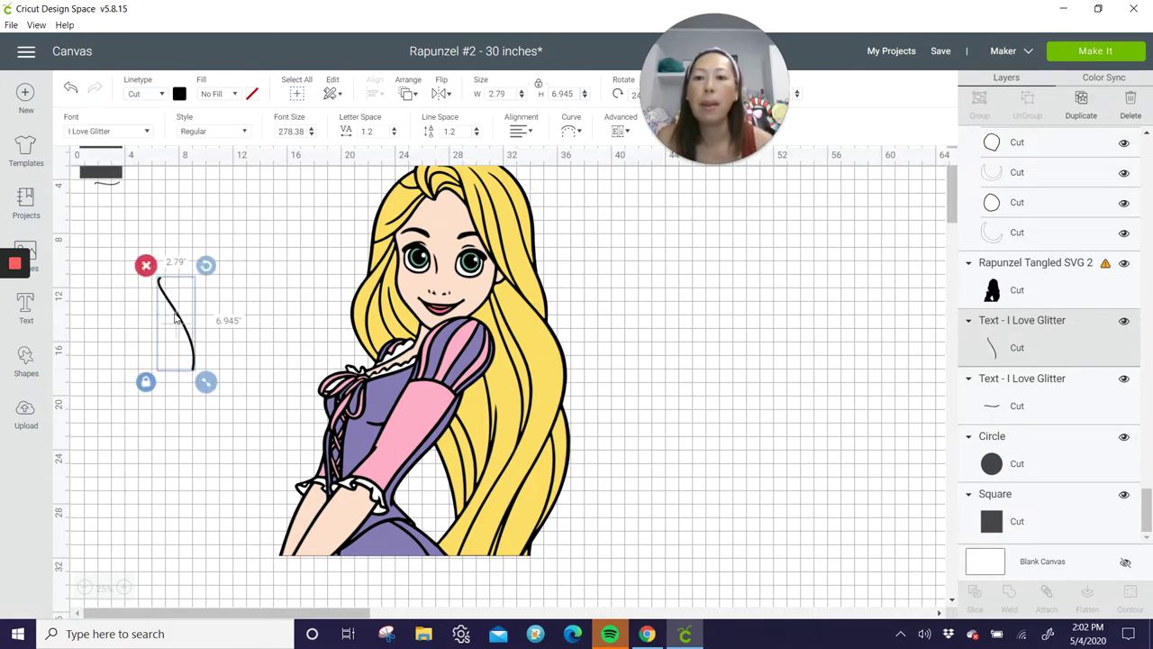
Send the curved black stroke to the front and lay it across the long hair, rotating it slightly.
mouse_move(175, 317)
mouse_down()
mouse_move(408, 338)
mouse_move(549, 382)
mouse_move(662, 368)
mouse_up()
click(405, 94)
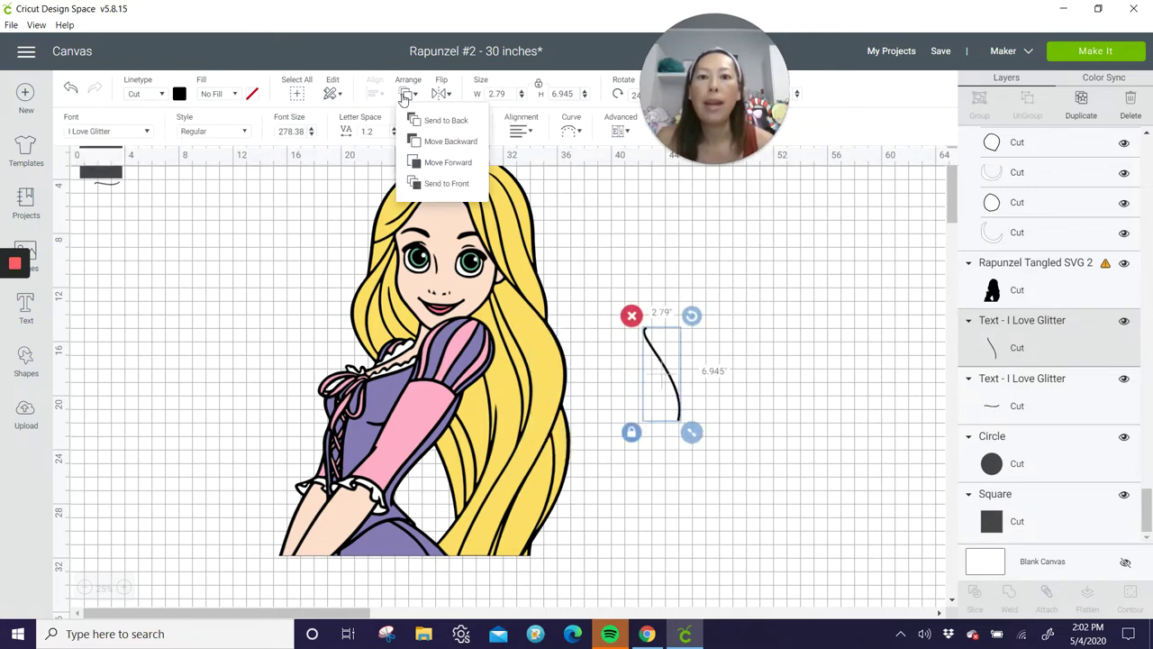
click(446, 183)
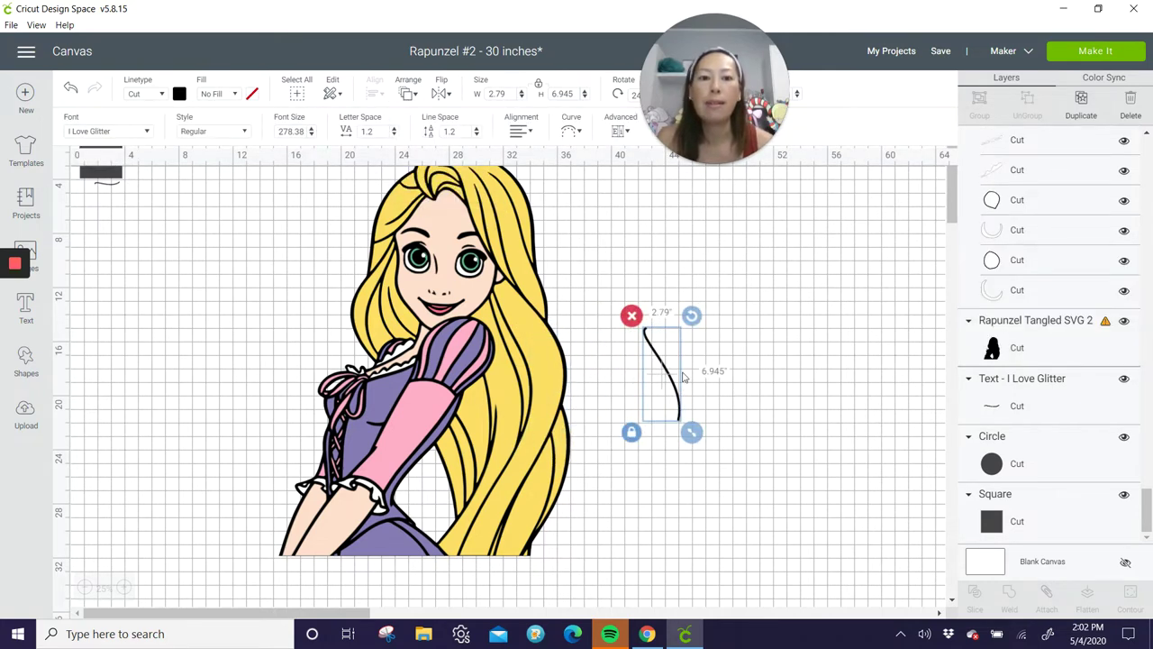
mouse_move(683, 377)
mouse_down()
mouse_move(566, 378)
mouse_move(531, 365)
mouse_up()
drag(564, 321, 566, 321)
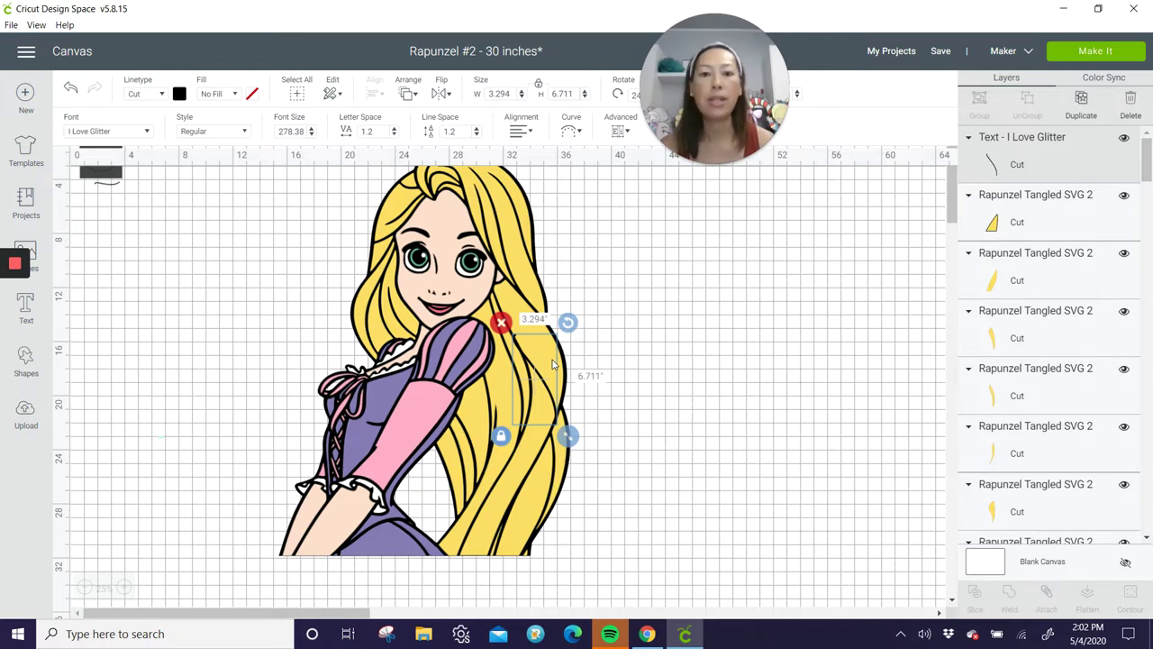
Slice the long yellow hair piece under the curved stroke with that stroke.
click(522, 454)
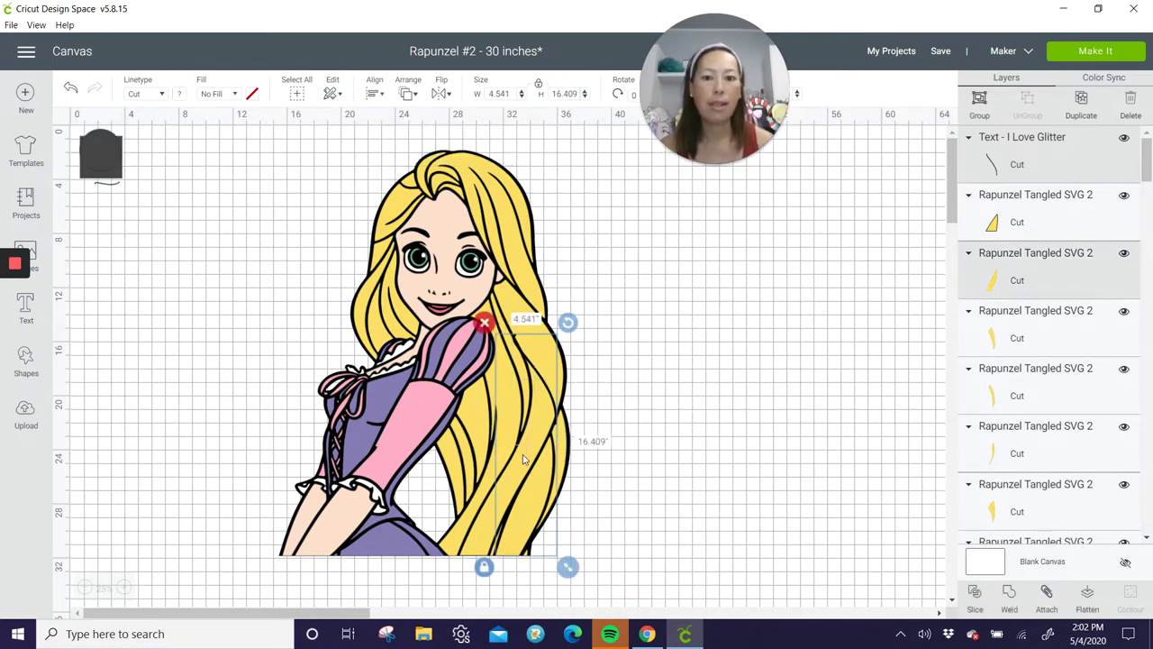
click(974, 594)
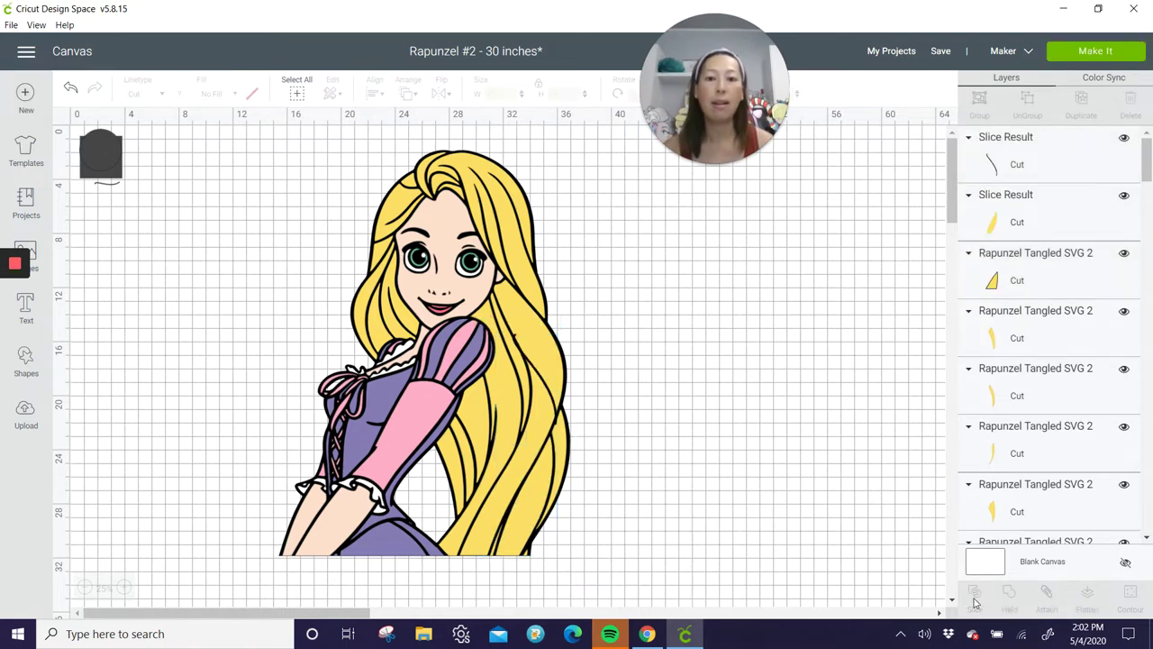
Move the sliced curved stroke off the hair to inspect the cut, and undo that move.
drag(530, 365, 546, 367)
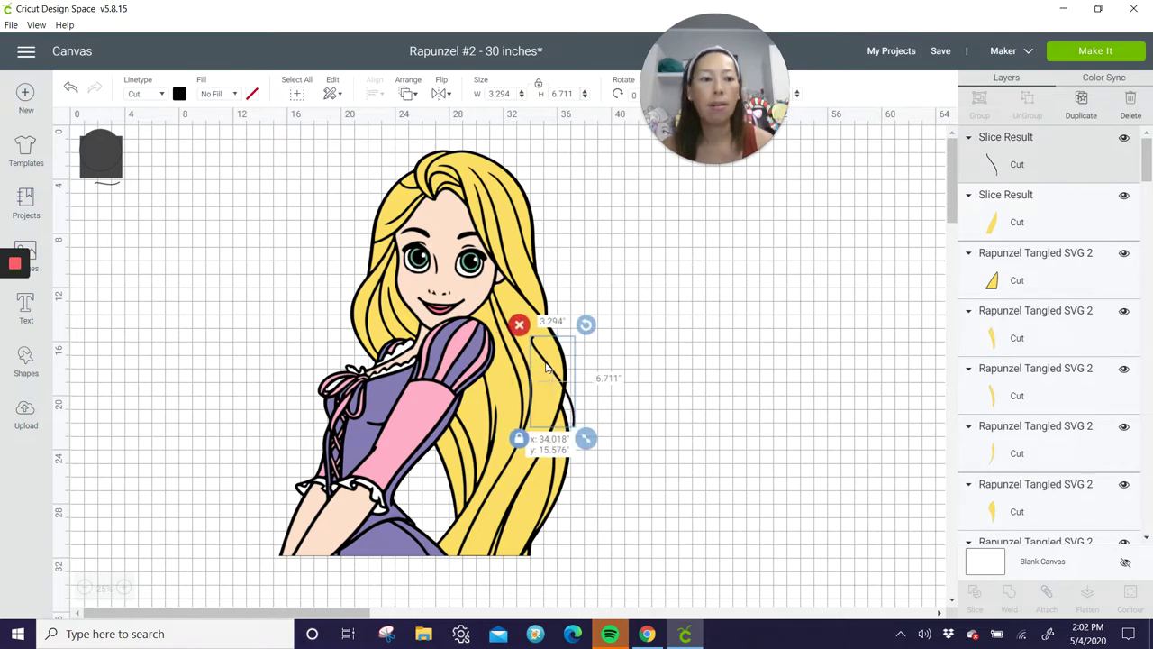
drag(546, 367, 683, 360)
scroll(1111, 192, down, 2)
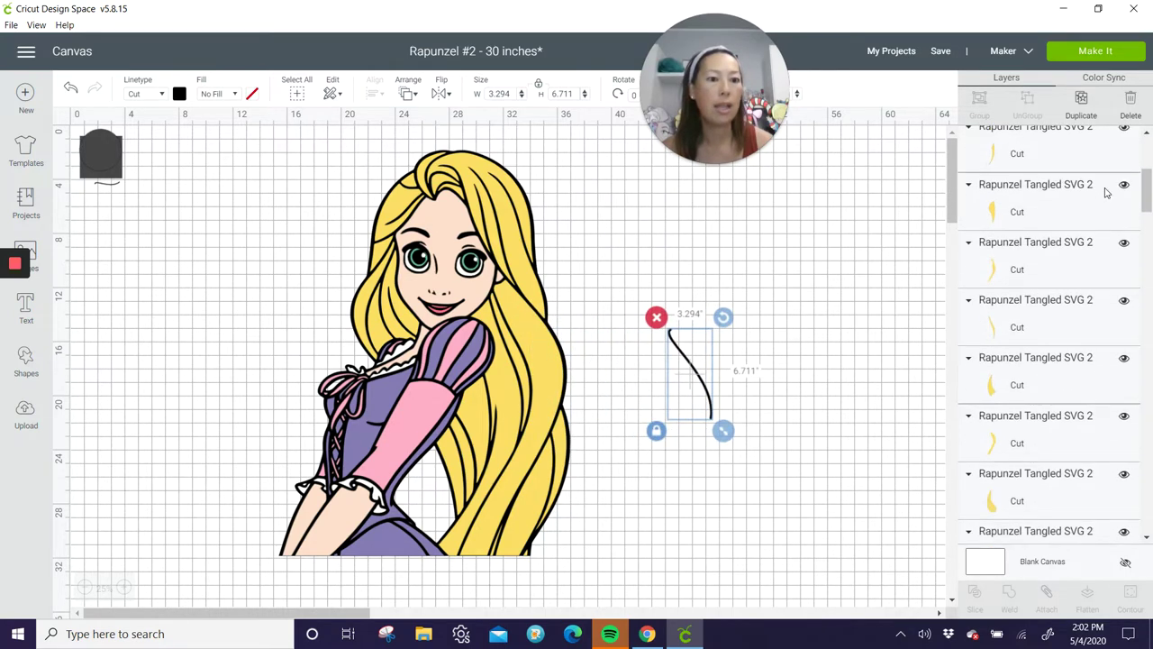
scroll(1091, 196, up, 2)
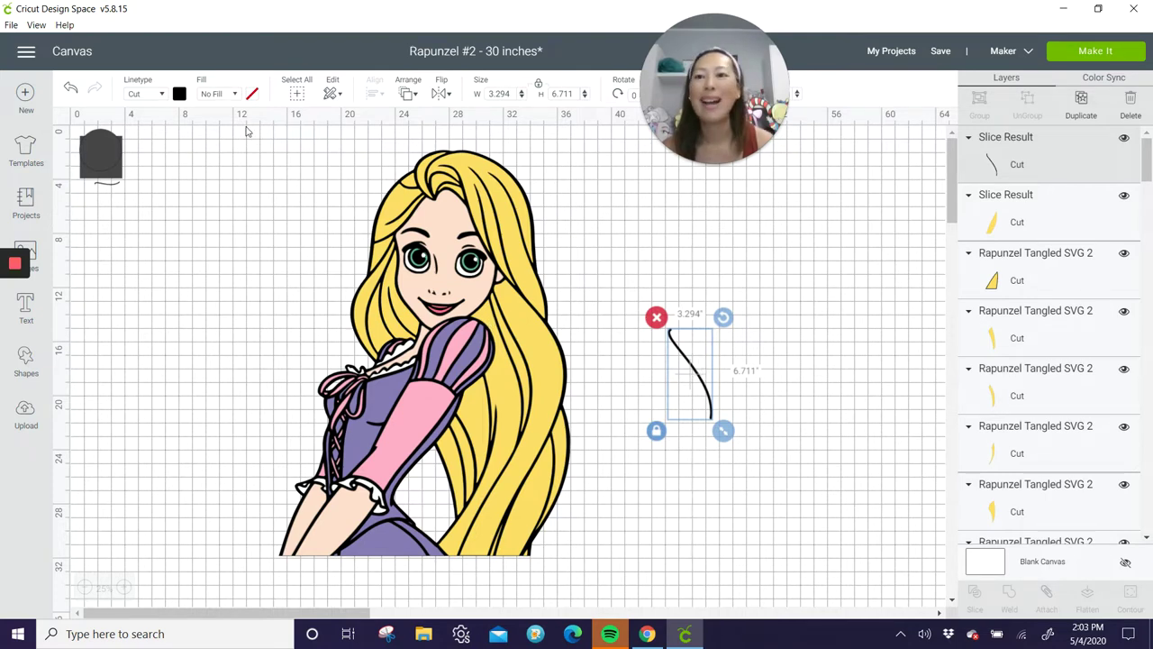
click(70, 90)
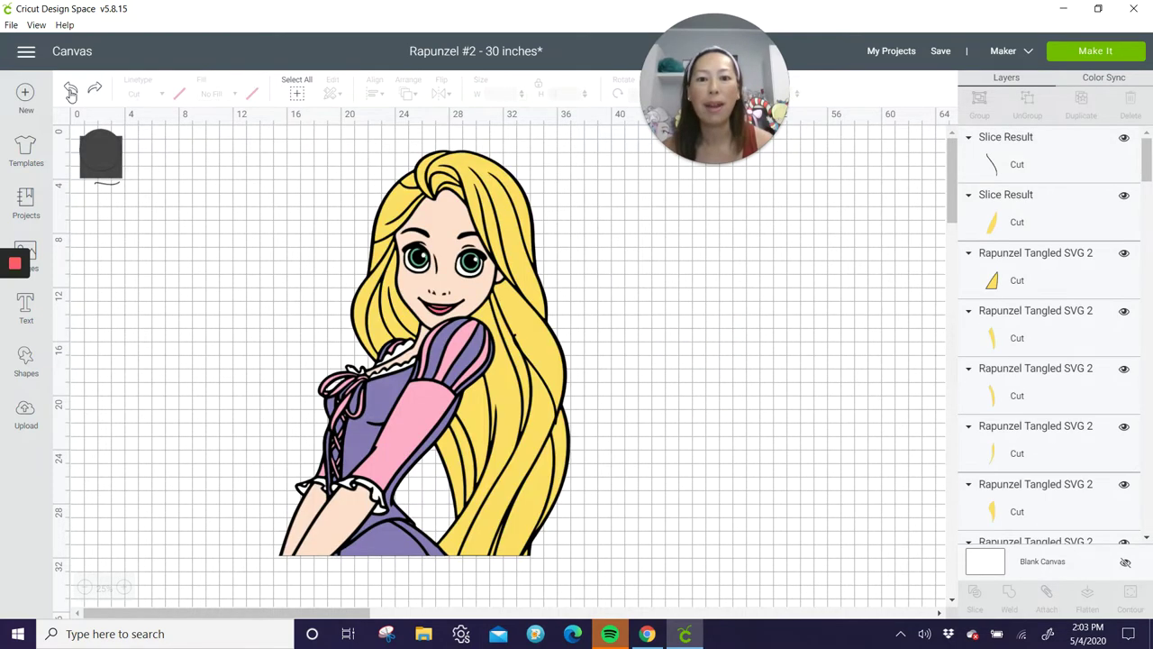
click(544, 386)
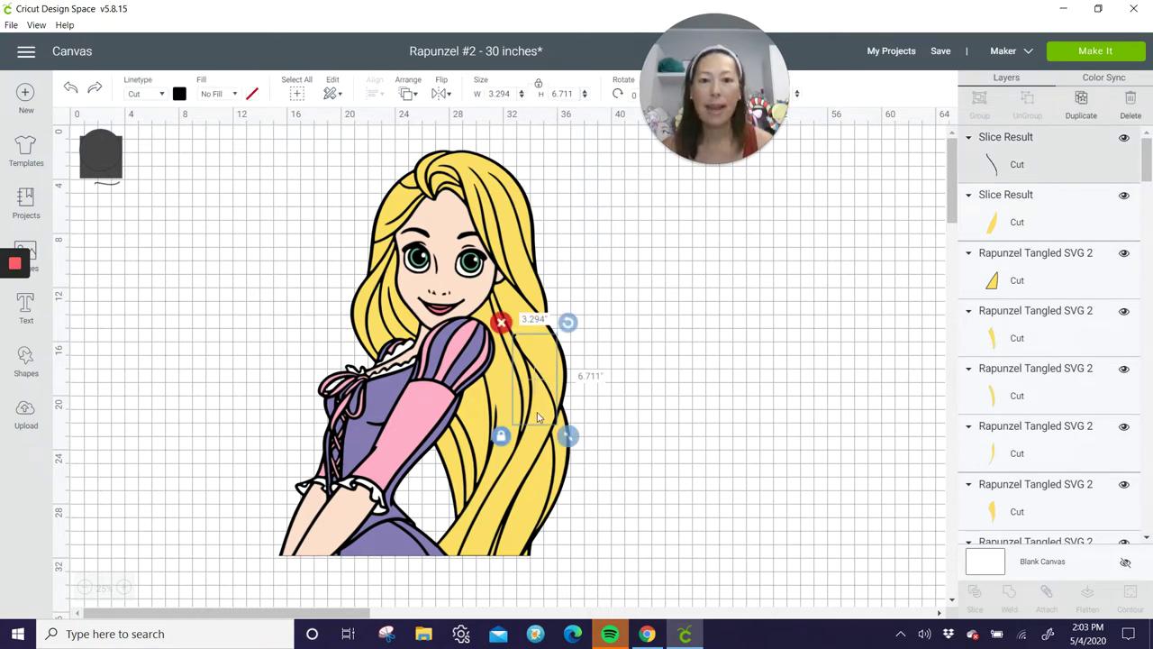
shift+click(526, 455)
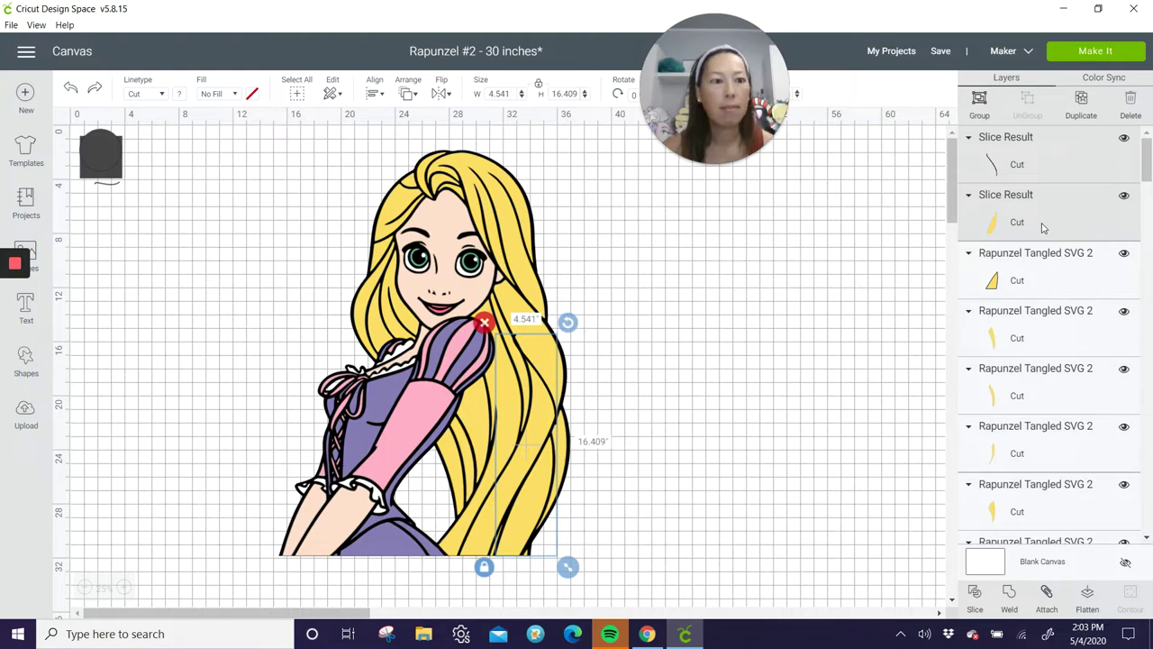
click(530, 343)
click(530, 342)
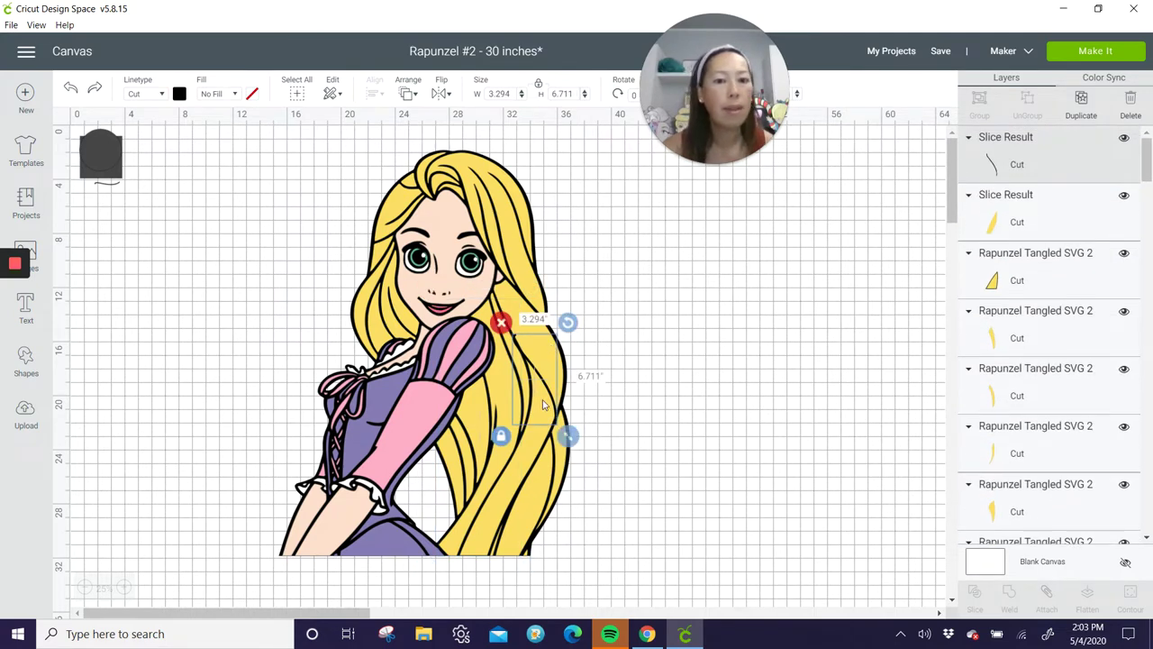
click(521, 458)
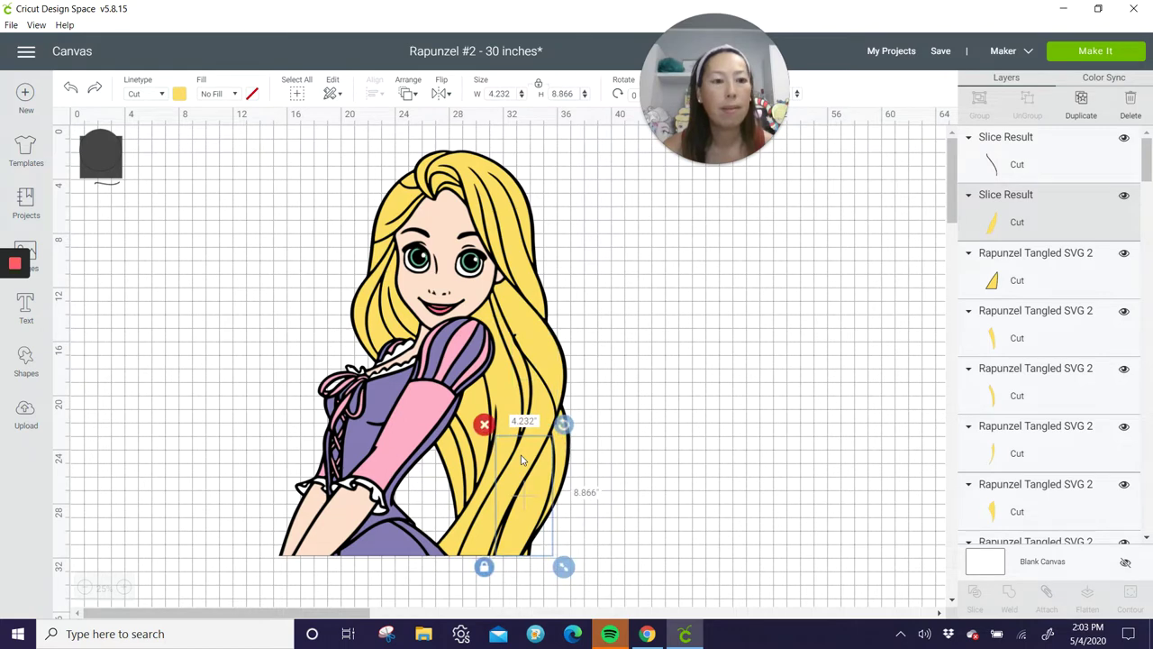
mouse_move(521, 459)
mouse_down()
mouse_move(538, 460)
mouse_move(523, 463)
mouse_up()
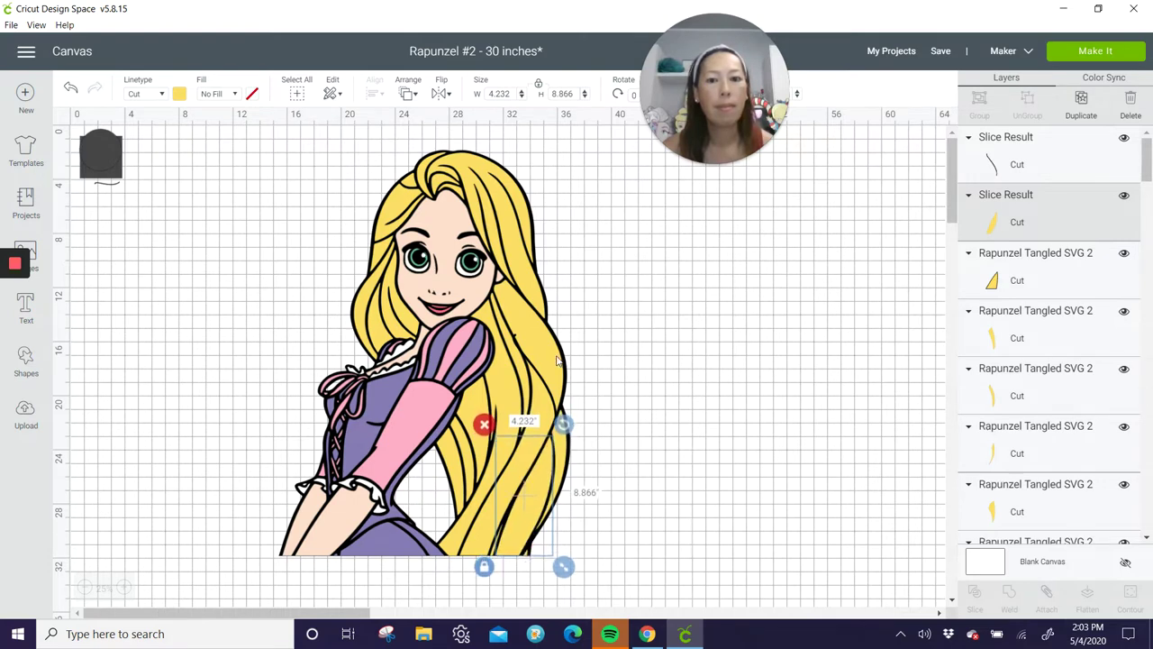
Slice the large outer hair piece with the curved black stroke lying across it.
click(558, 361)
click(563, 365)
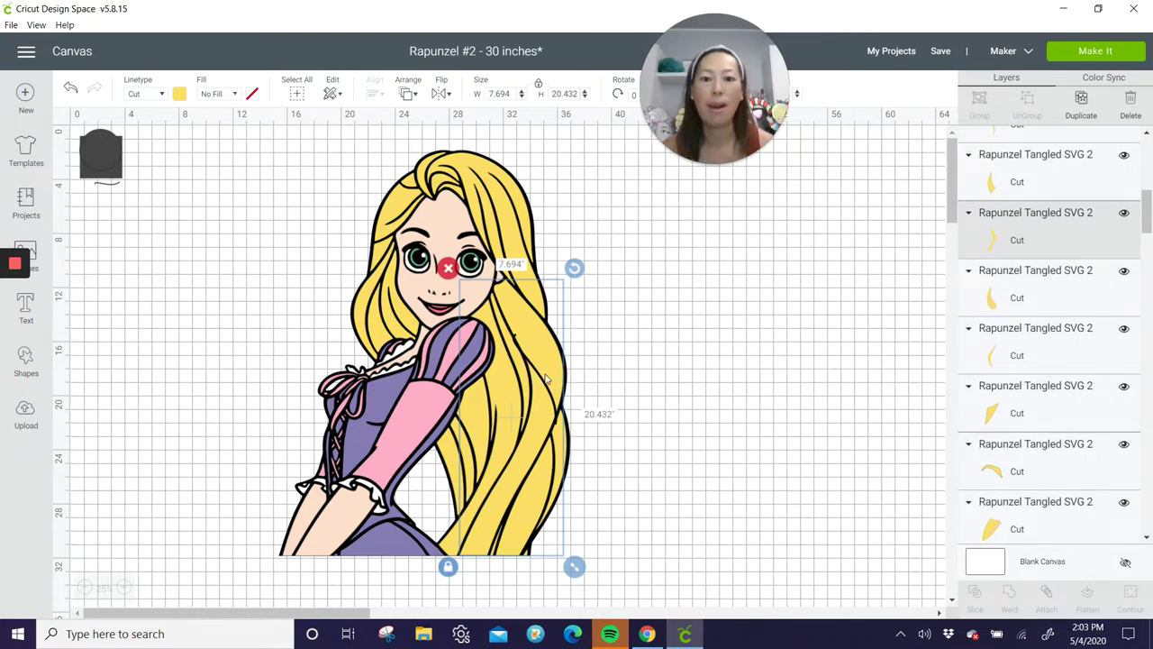
shift+click(545, 379)
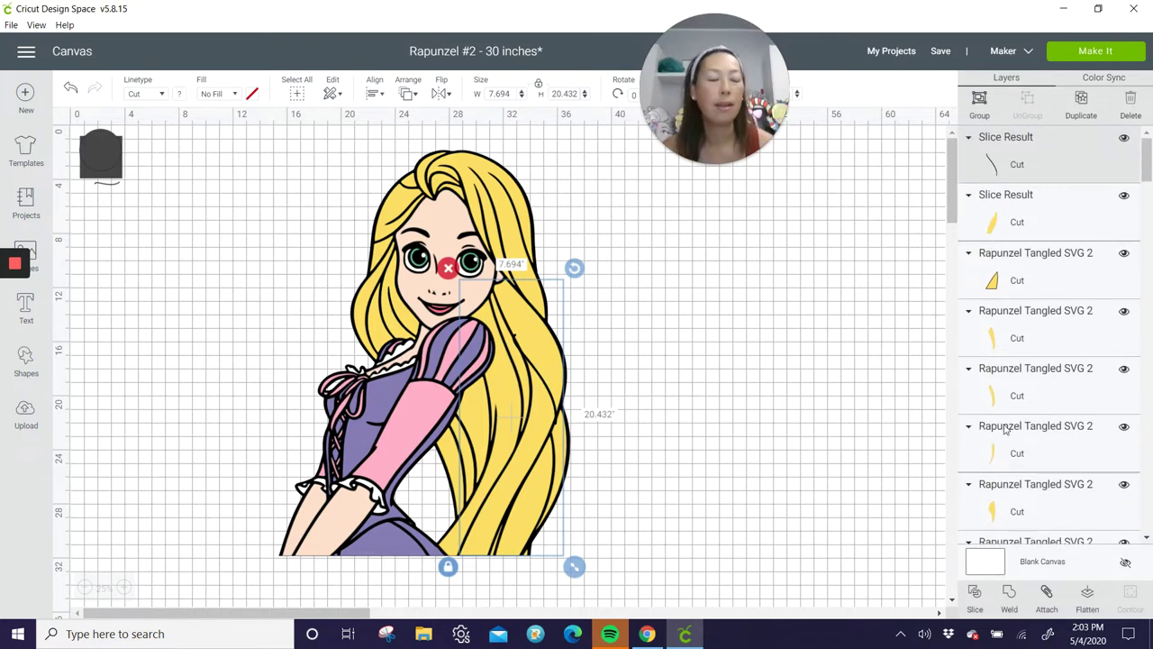
click(975, 594)
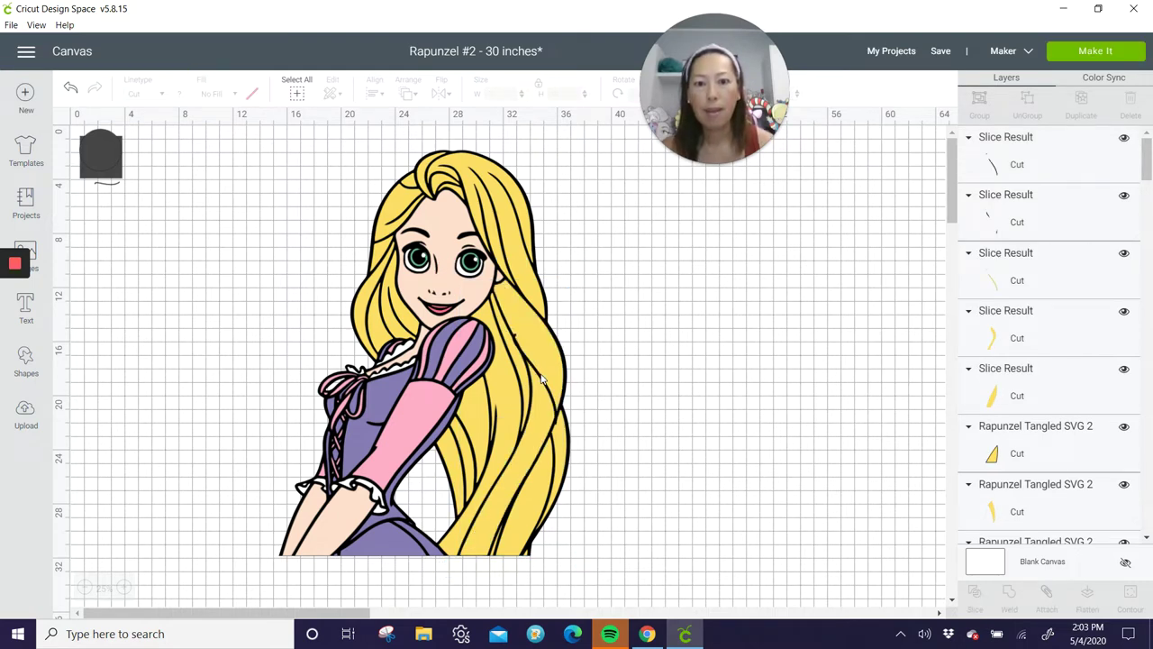
Move the two black stroke pieces left by the slice off the hair into the blank area beside the character.
drag(543, 379, 664, 365)
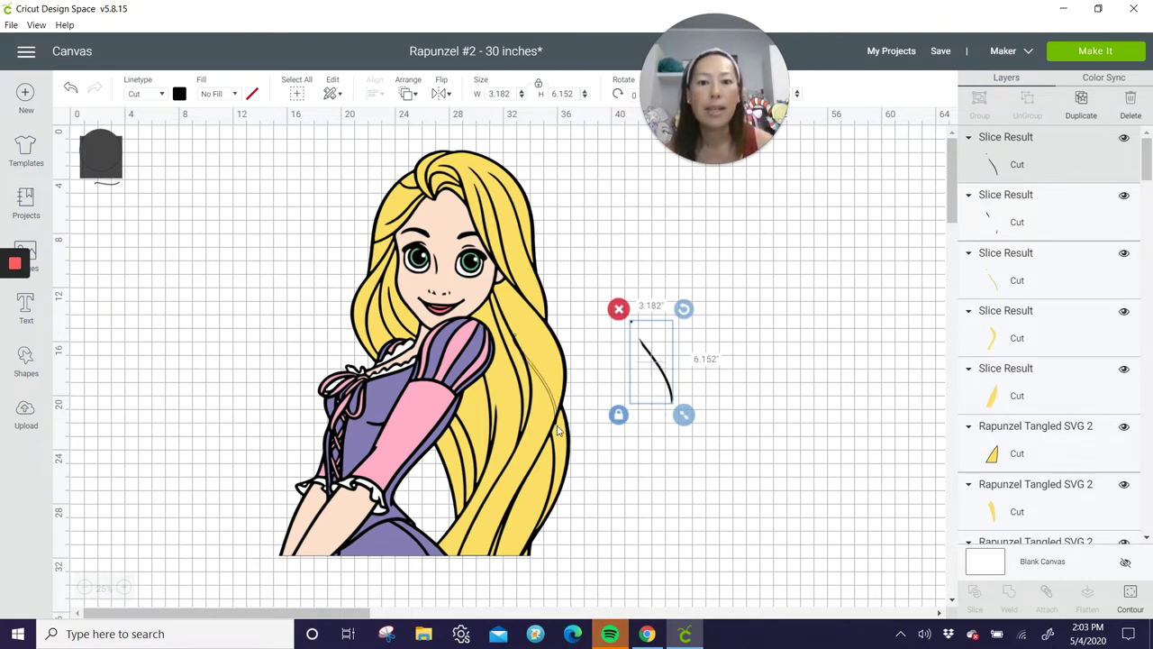
click(538, 377)
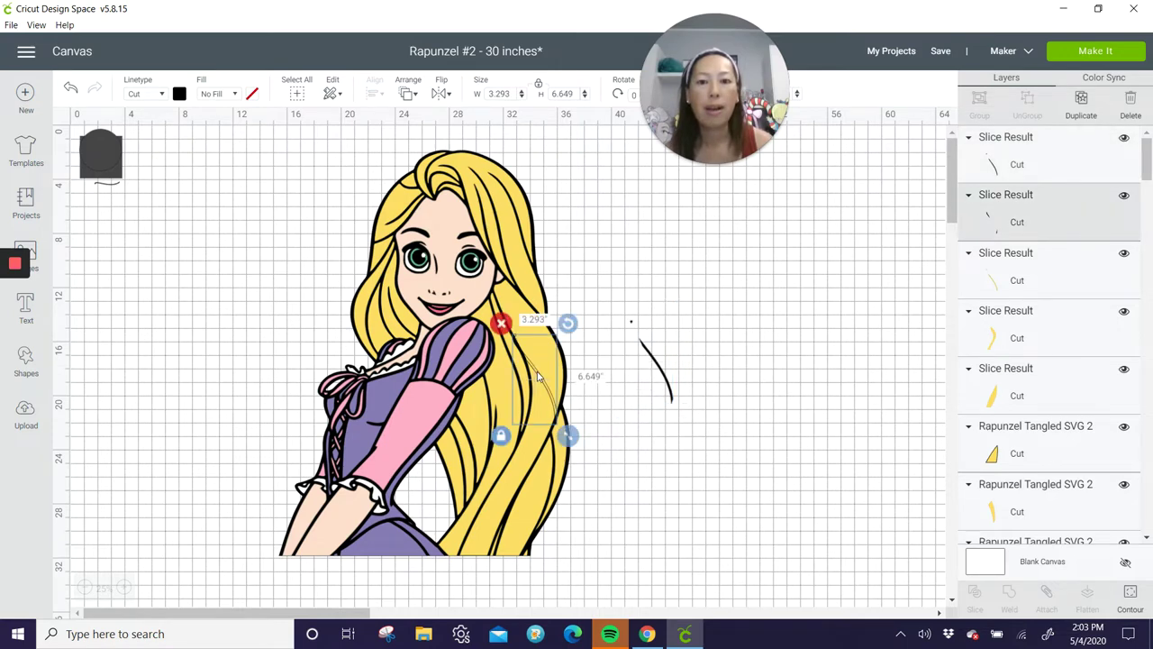
click(1132, 599)
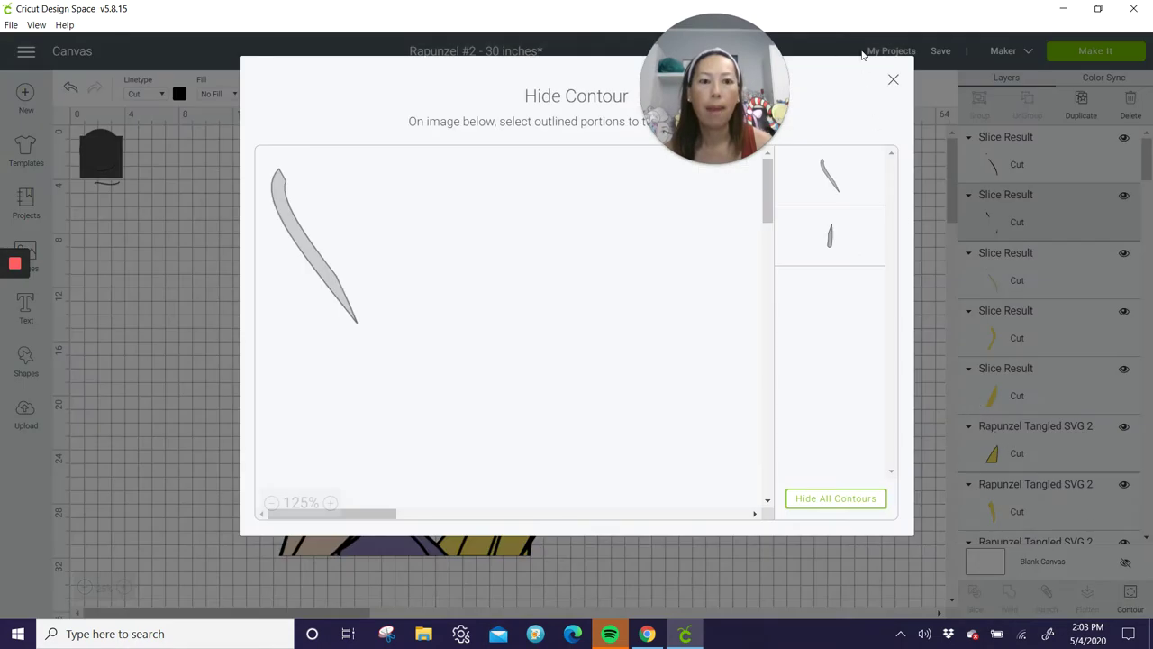
click(893, 80)
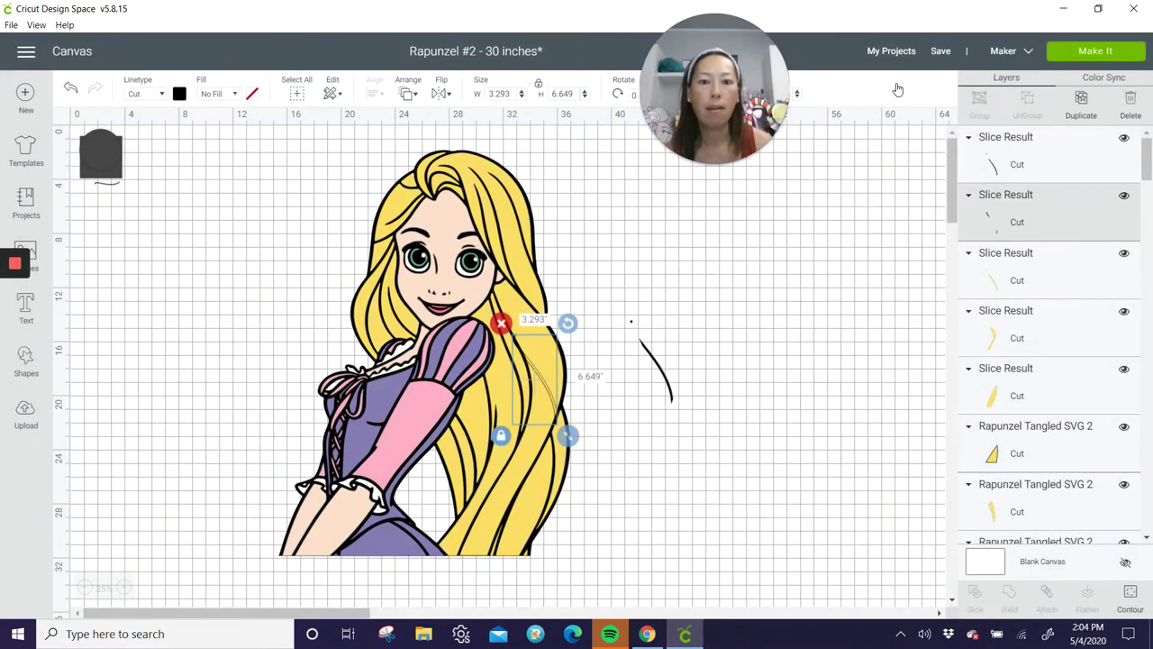
click(511, 473)
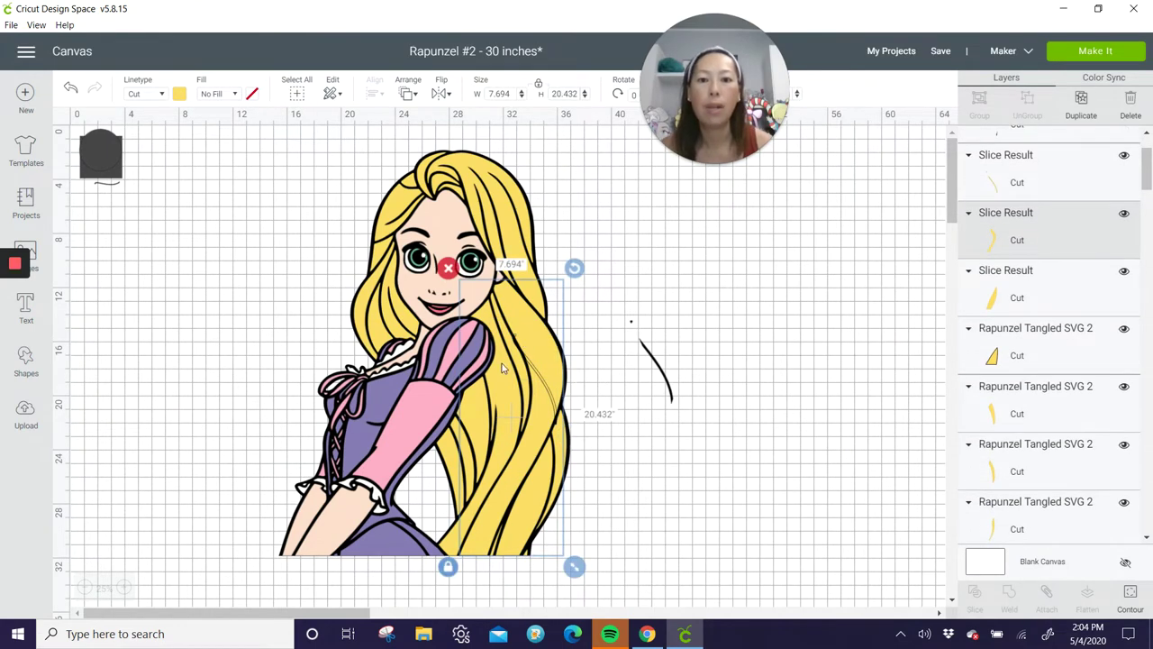
drag(523, 357, 734, 372)
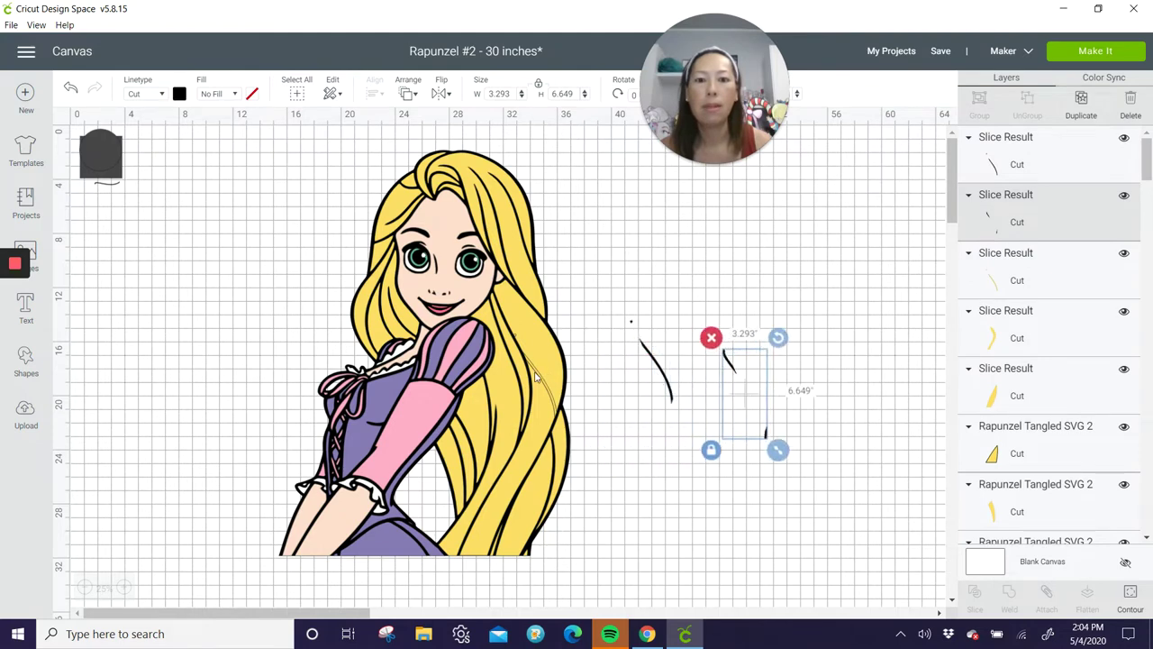
Pull the thin yellow slice piece off the hair, undo that move, and hide its long sliver contour so only the small dot-shaped part is kept.
drag(535, 379, 570, 376)
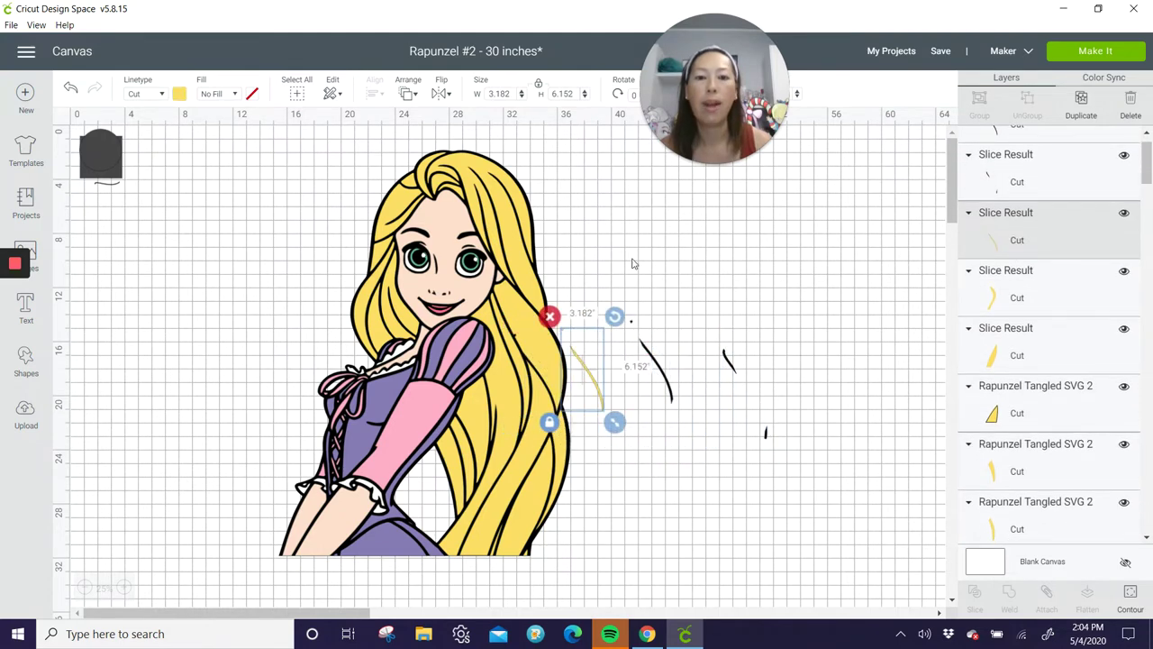
click(70, 88)
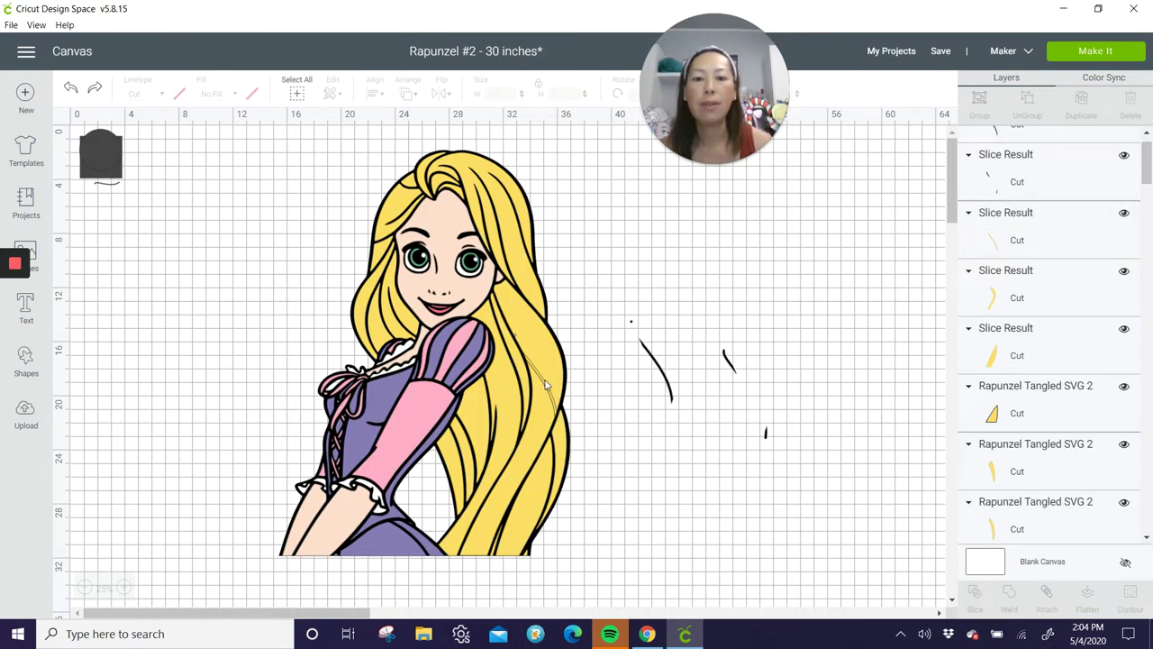
click(545, 385)
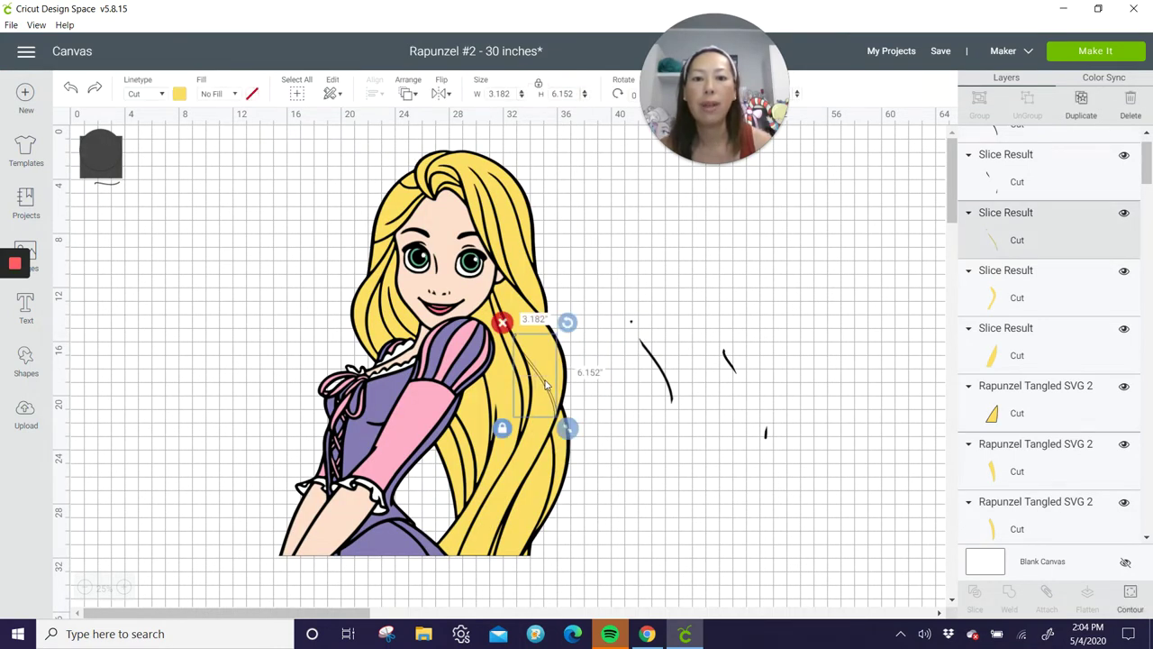
click(1132, 600)
click(413, 413)
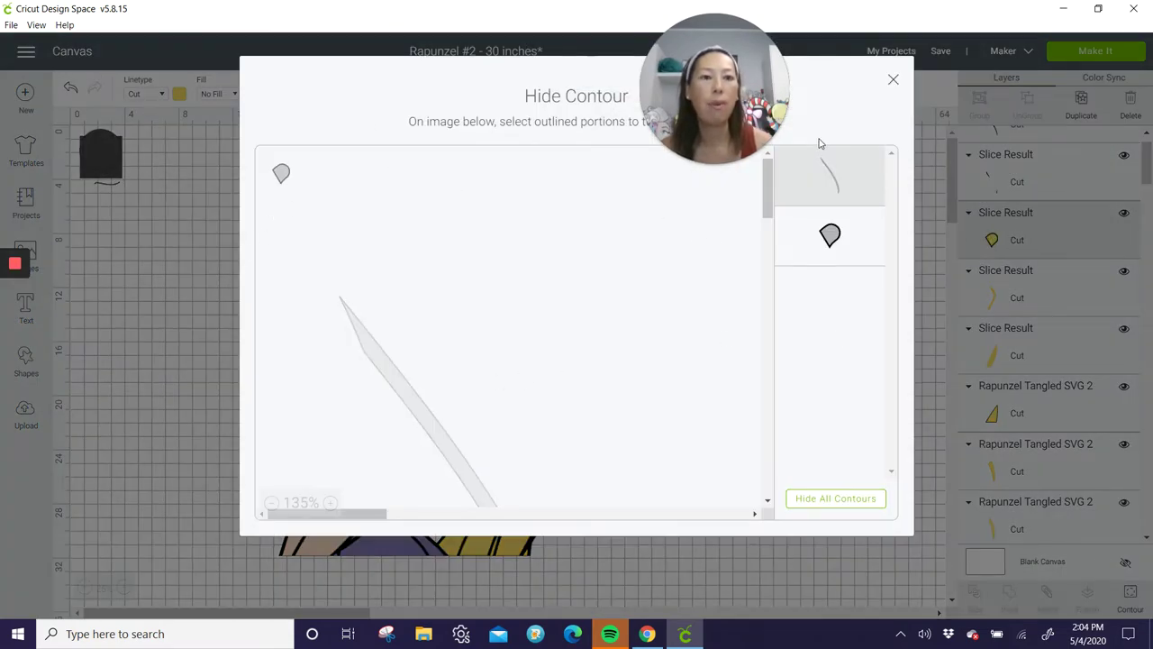
click(893, 82)
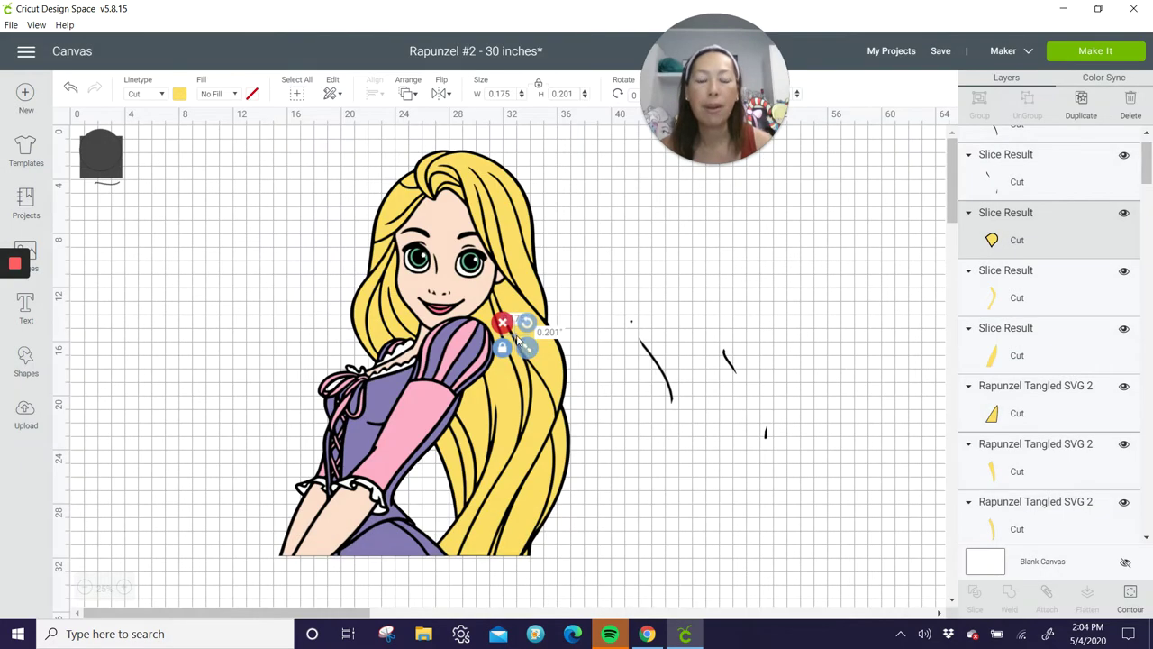
Weld the small yellow dot-shaped piece to the large outer hair piece and align the welded hair with its black outline.
click(617, 433)
click(541, 353)
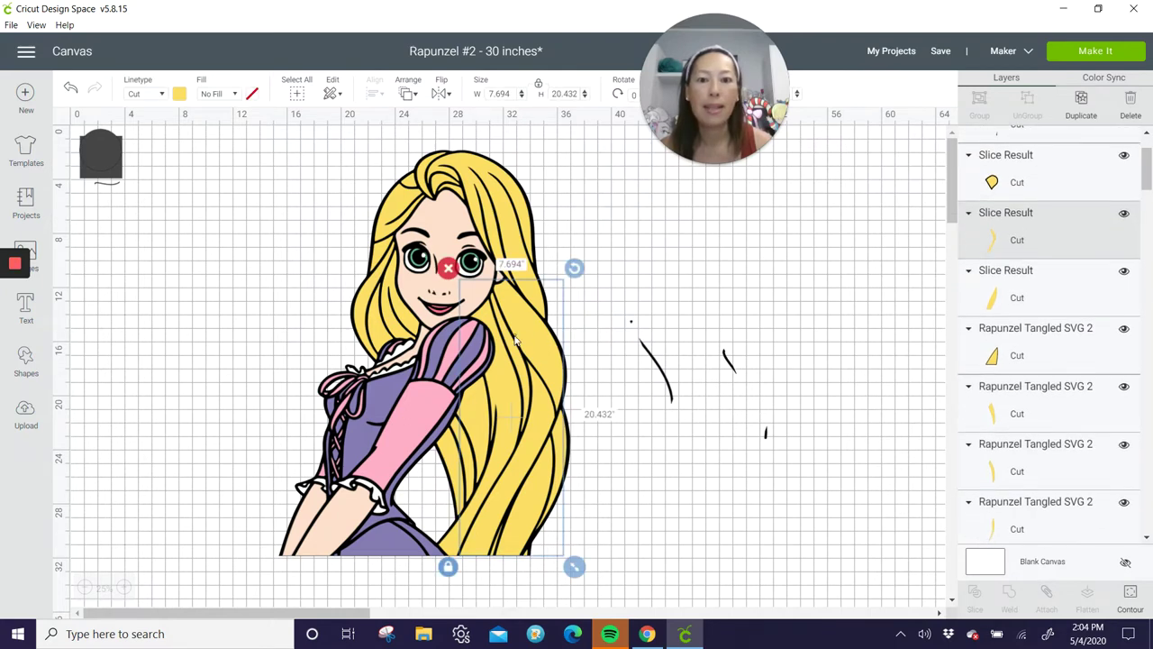
shift+click(516, 340)
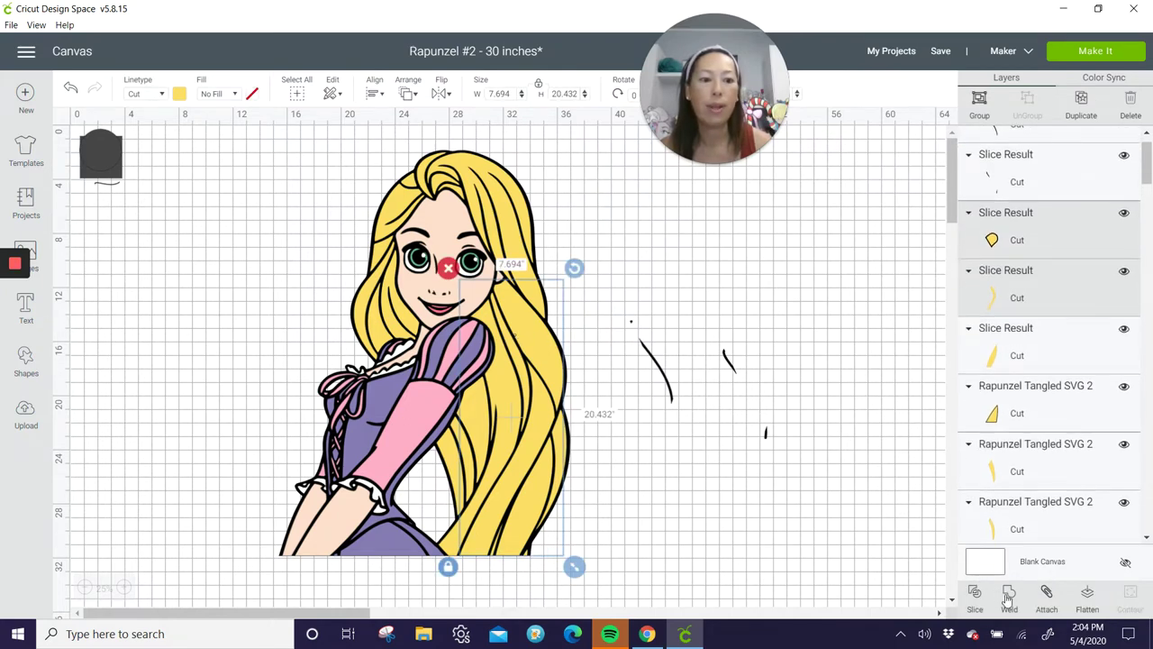
click(1009, 597)
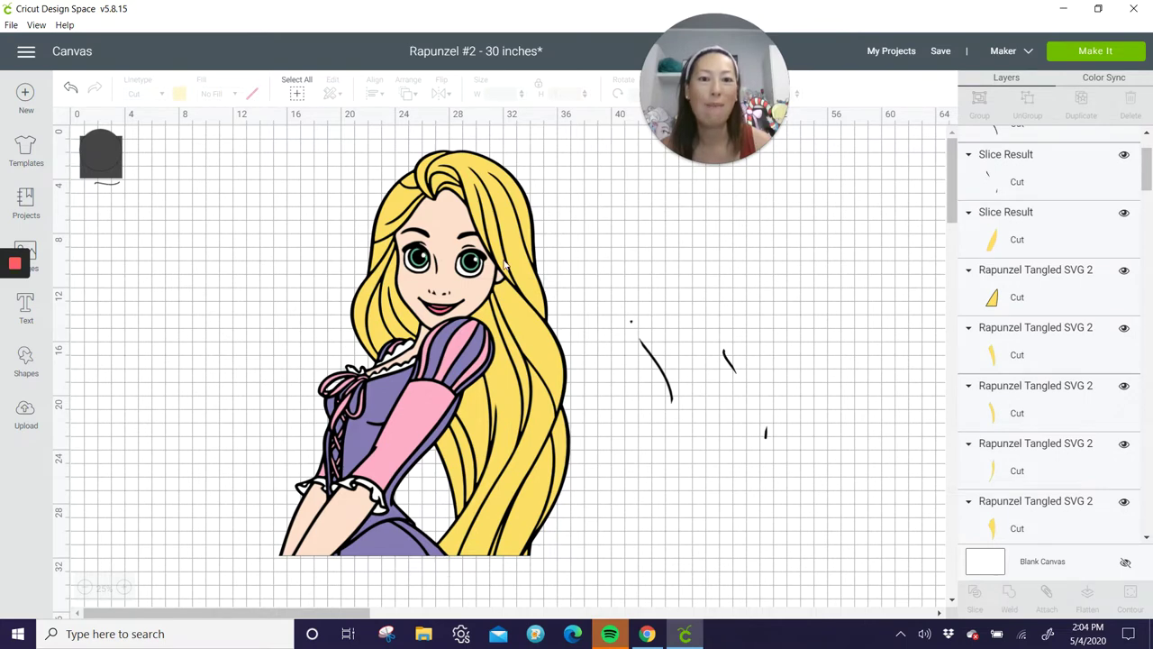
click(540, 356)
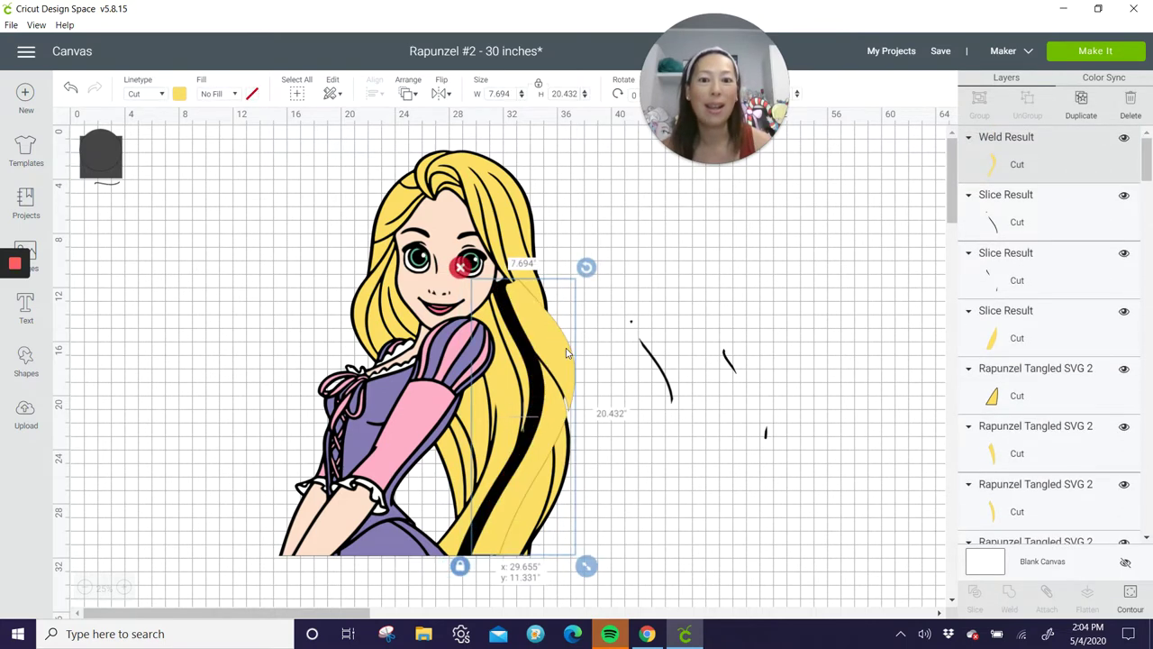
drag(567, 353, 538, 348)
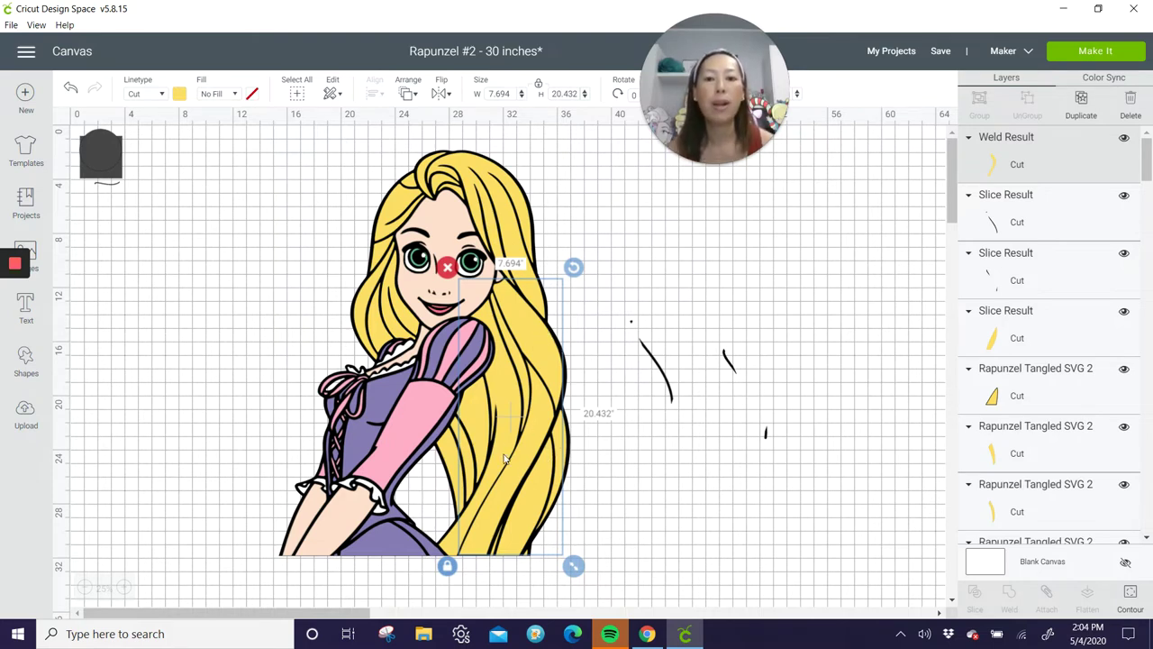
Move the longer black stroke slightly down and hide its stray dot contour so only the curved line is kept.
click(682, 446)
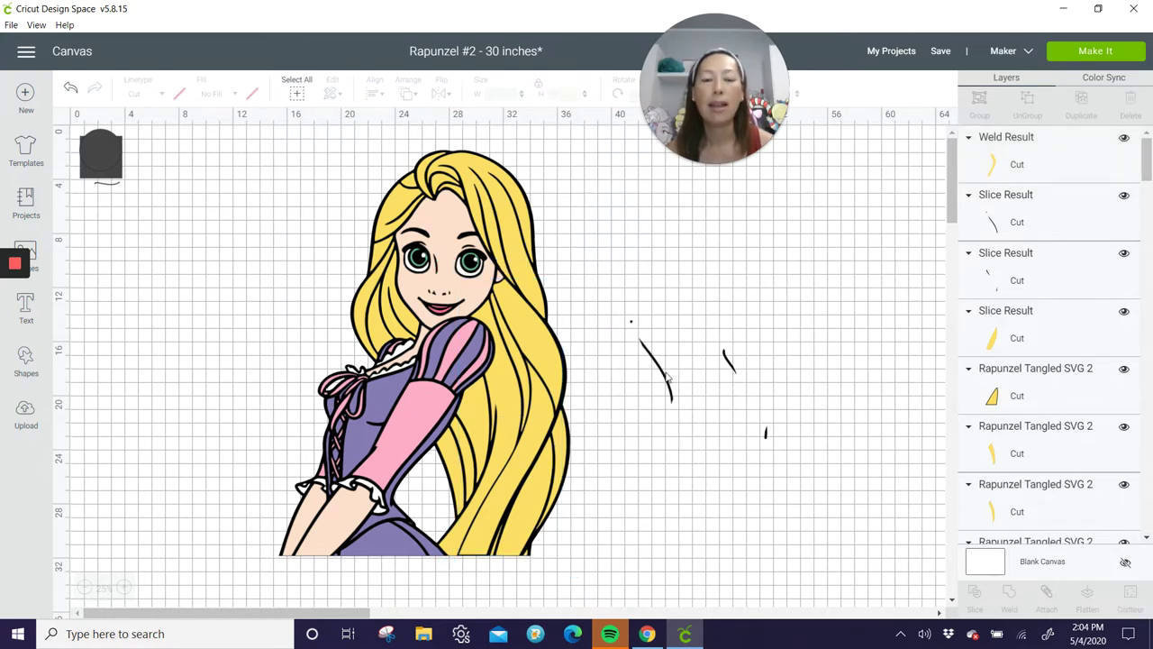
drag(668, 380, 669, 423)
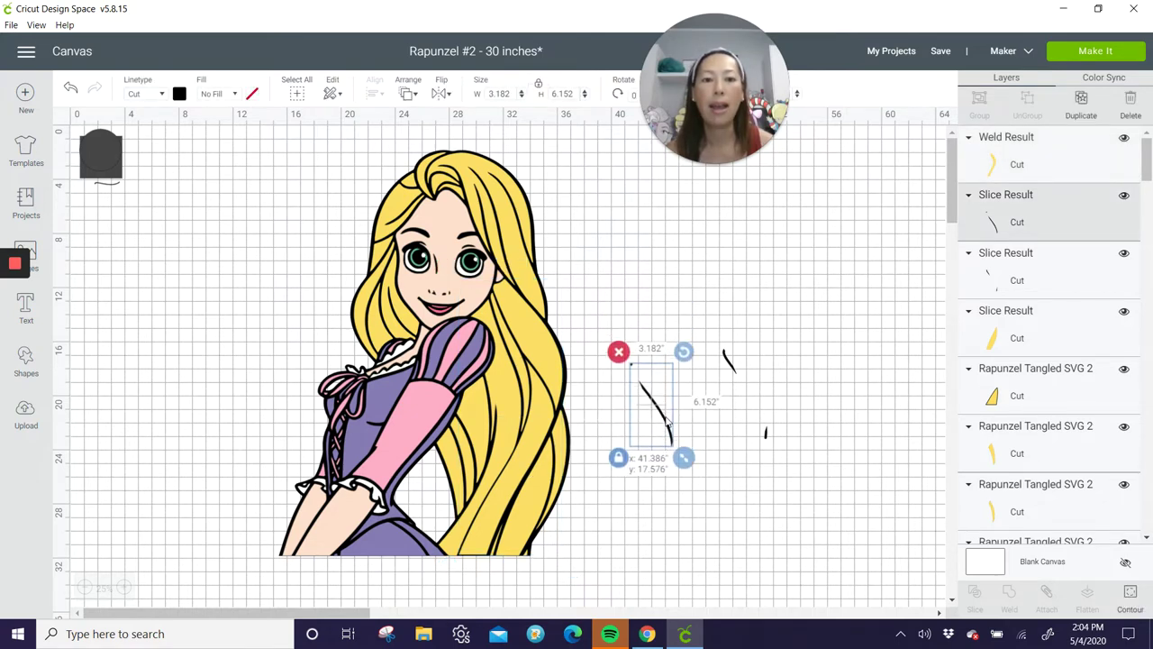
click(1131, 595)
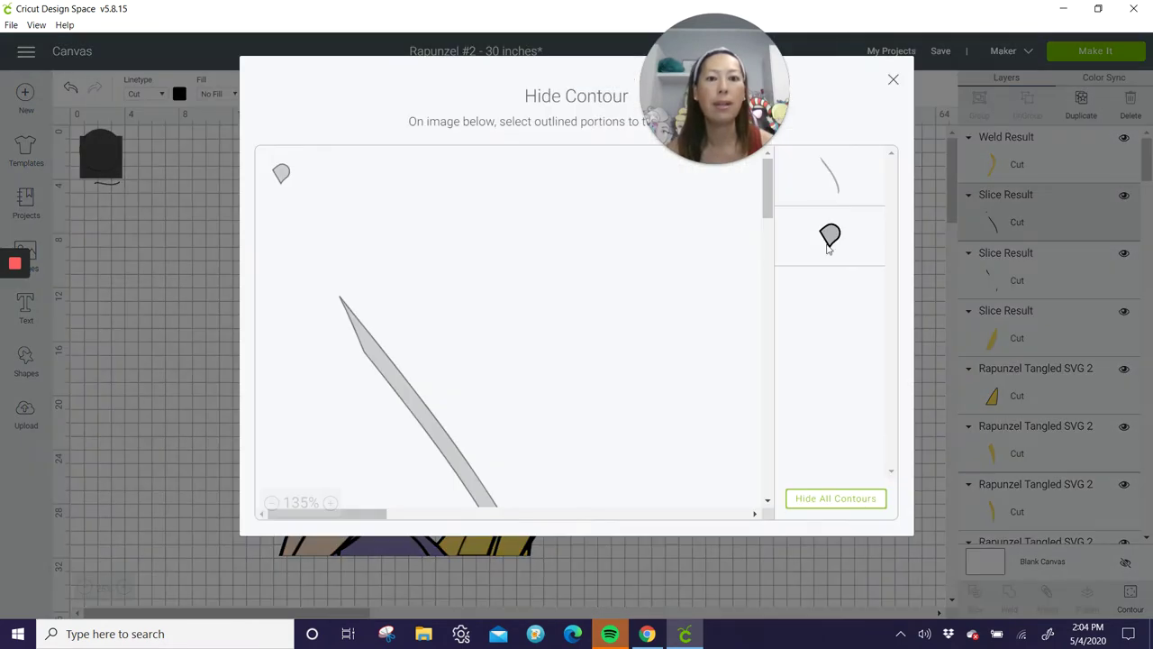
click(828, 247)
click(893, 80)
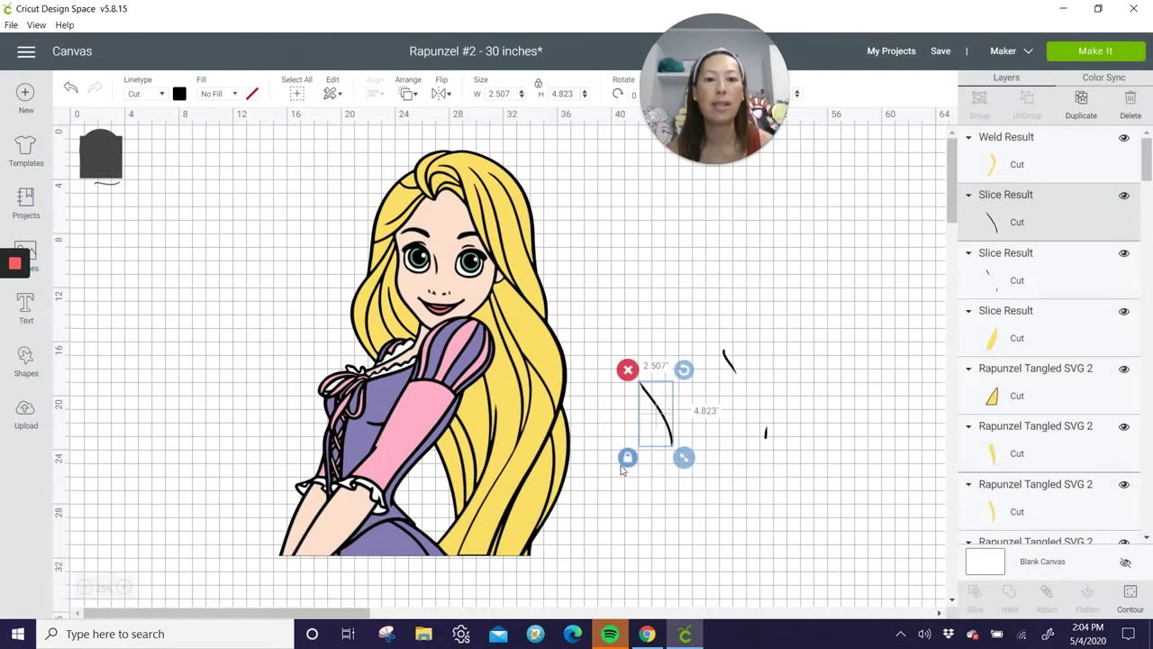
Move the cleaned curved black stroke next to the lower hair and send it to the front.
drag(643, 440, 619, 503)
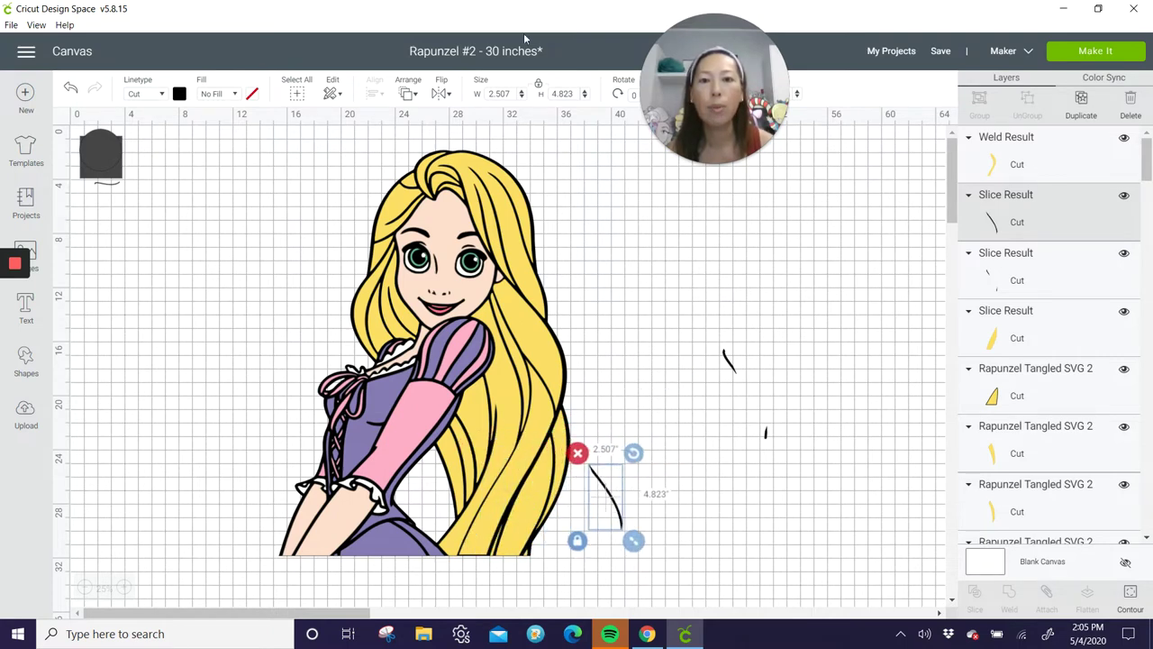
click(408, 93)
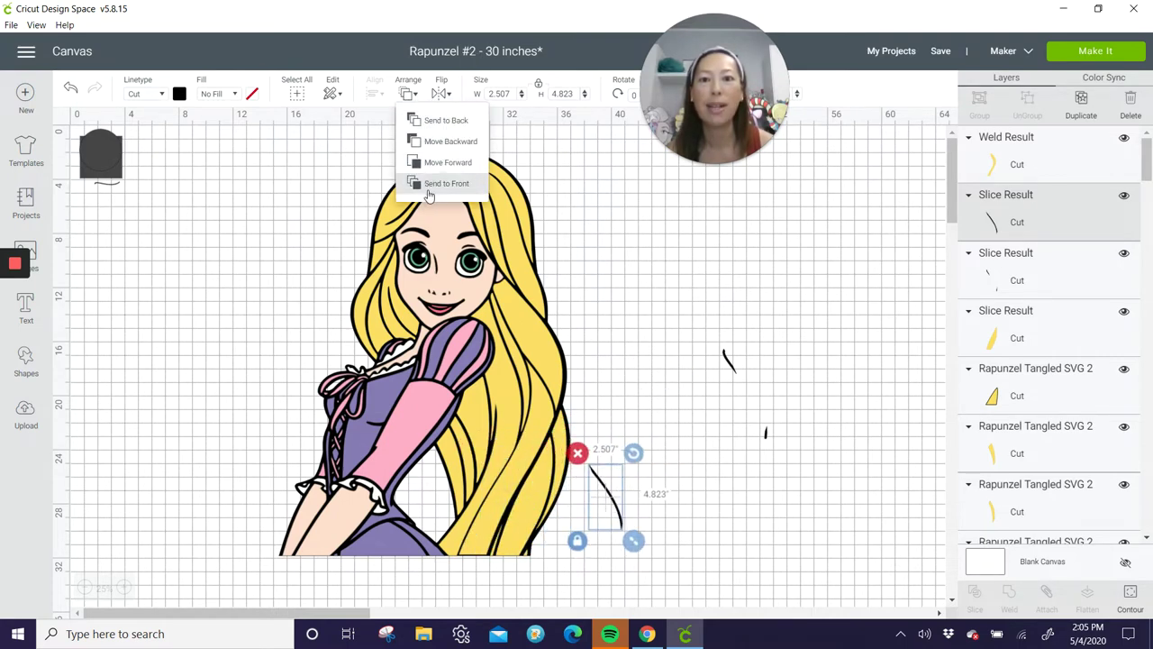
click(441, 183)
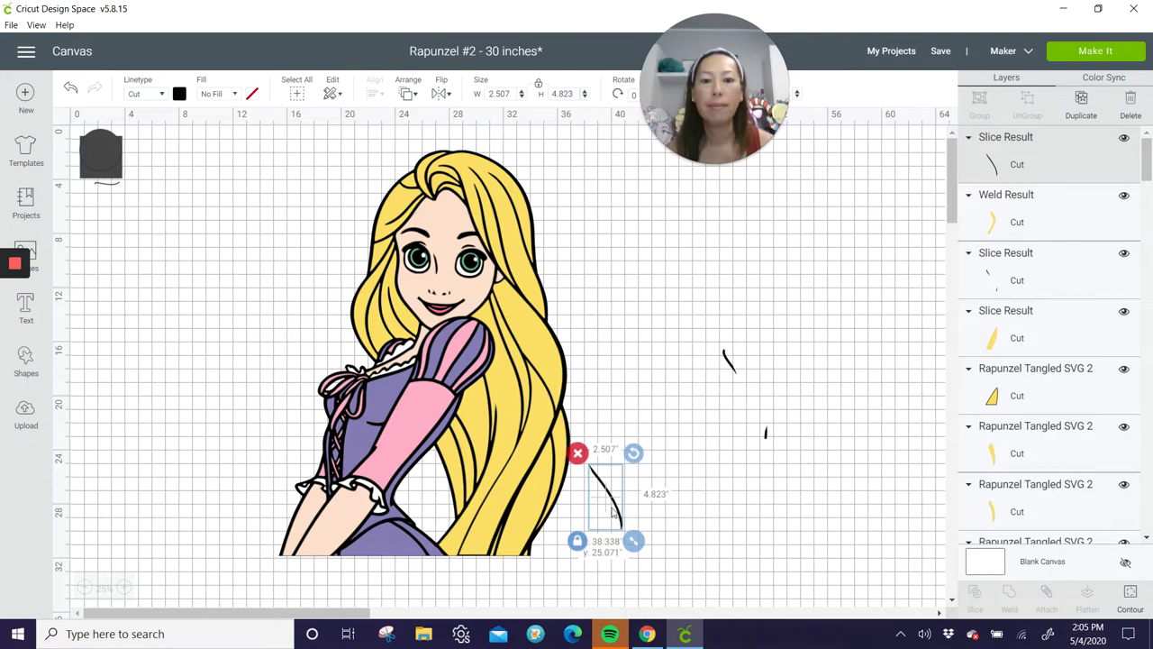
Lay the curved black stroke across the lower part of the long hair, rotate it to follow the strand, and stretch it to about 6.5 inches tall.
drag(618, 514, 516, 519)
drag(530, 457, 500, 494)
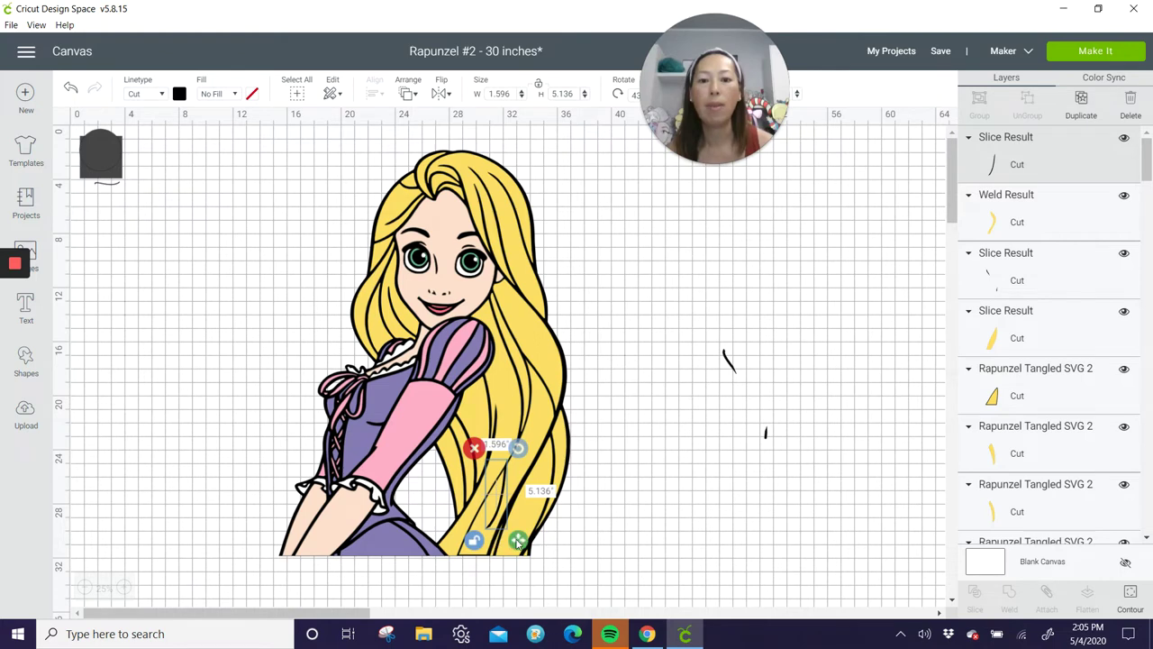
drag(518, 539, 518, 561)
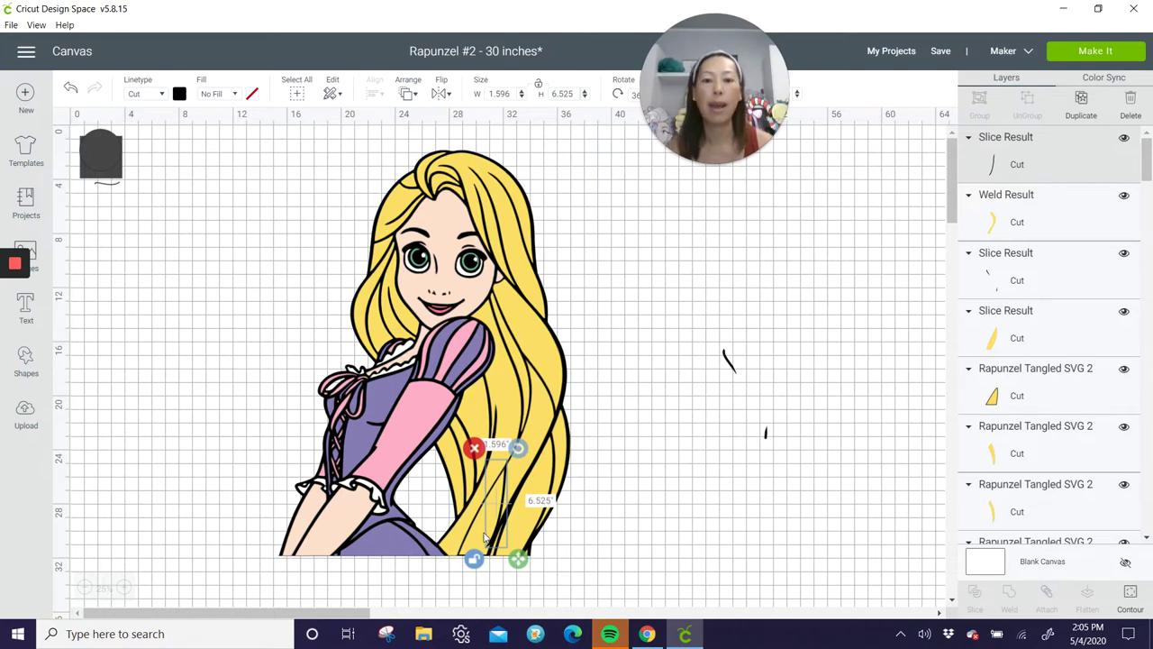
Slice the welded hair piece with the stretched black stroke on the lower hair.
shift+click(536, 414)
click(974, 592)
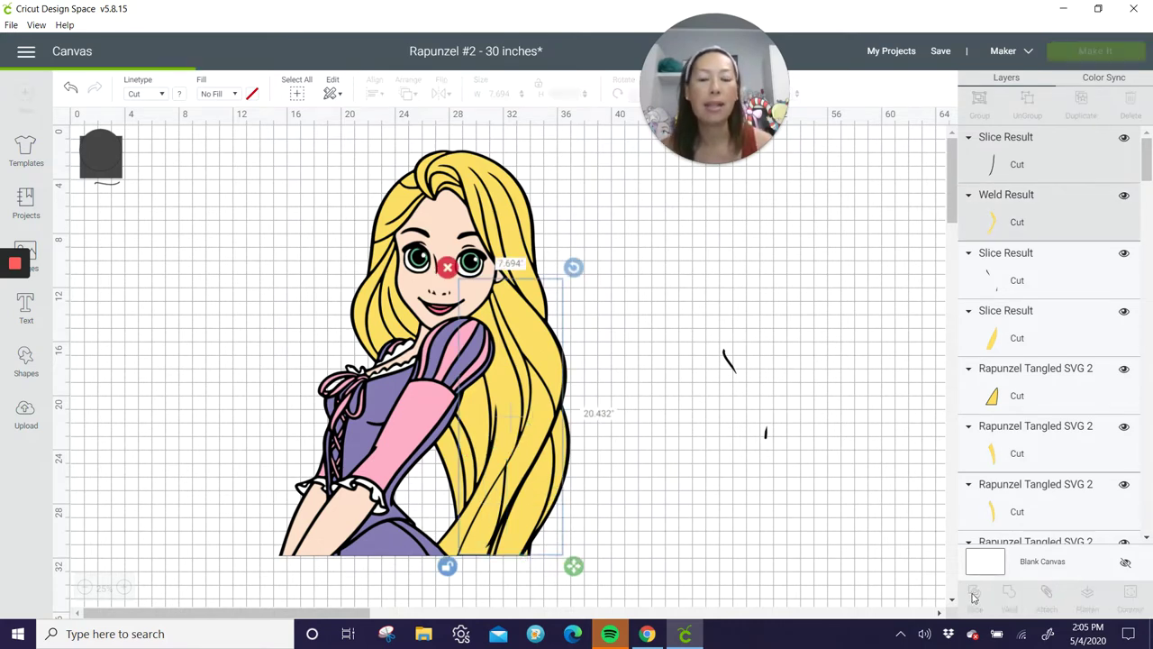
click(509, 500)
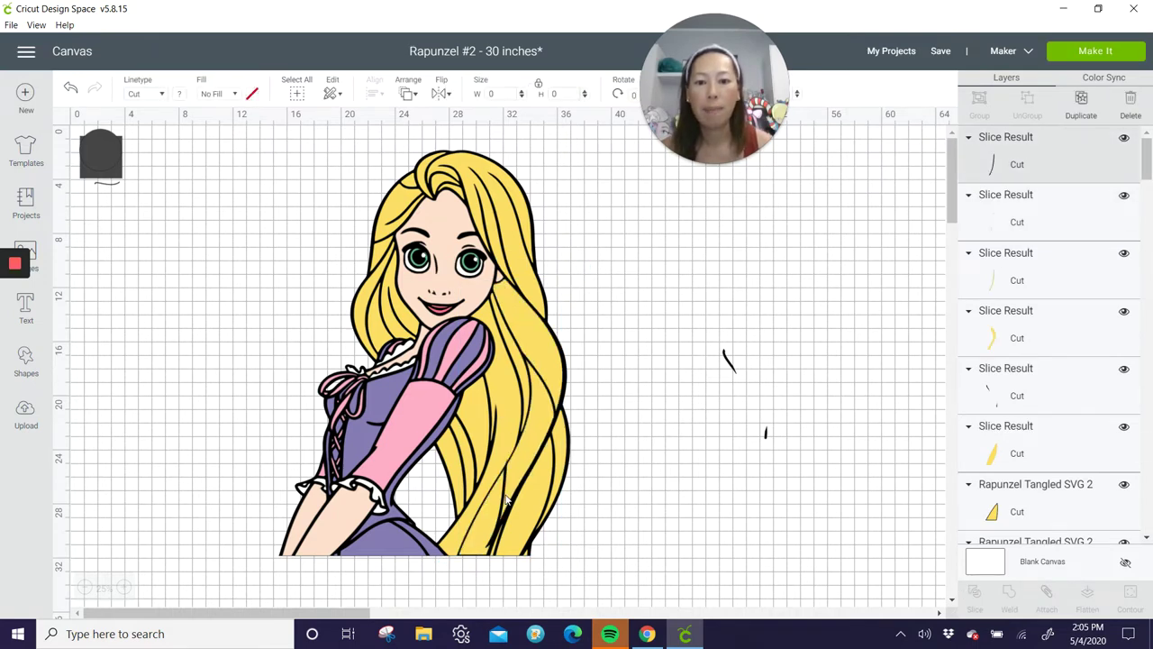
Move the sliced black stroke off the hair and hide the thin-line contour of the remaining black slice piece.
drag(510, 501, 667, 504)
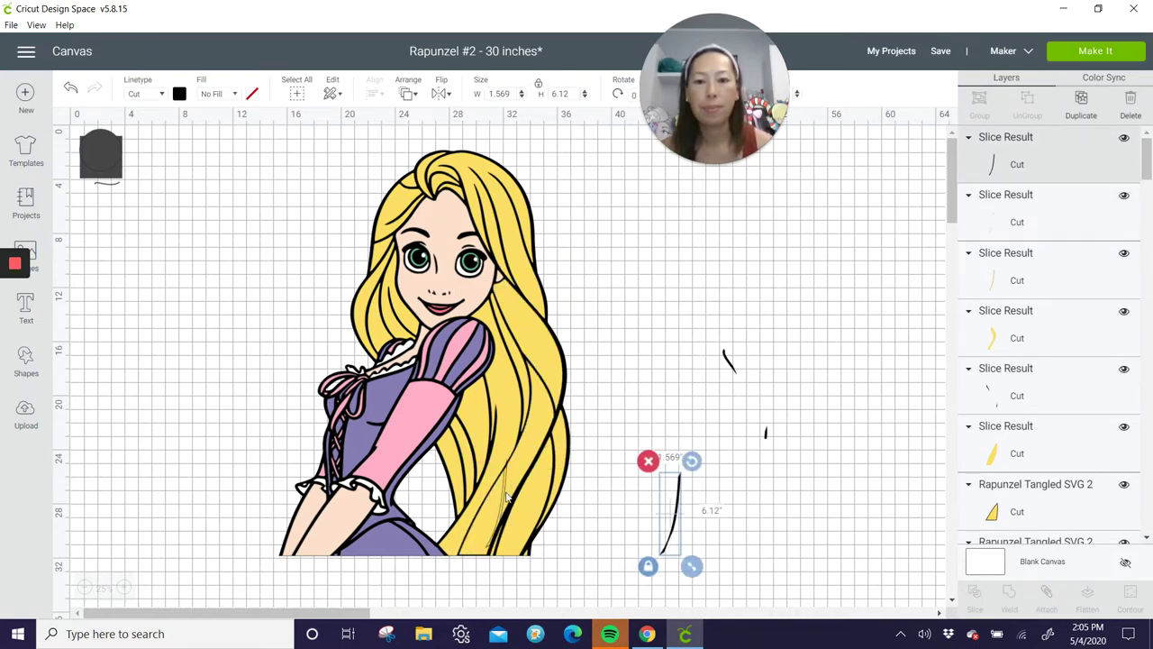
click(507, 498)
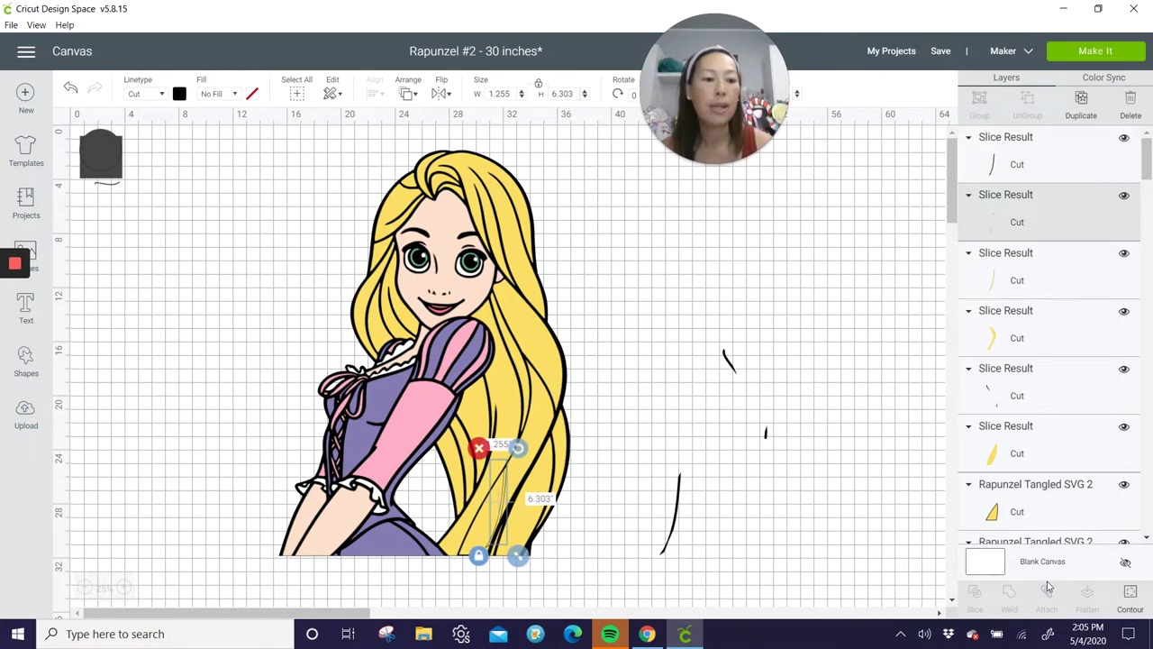
click(1131, 595)
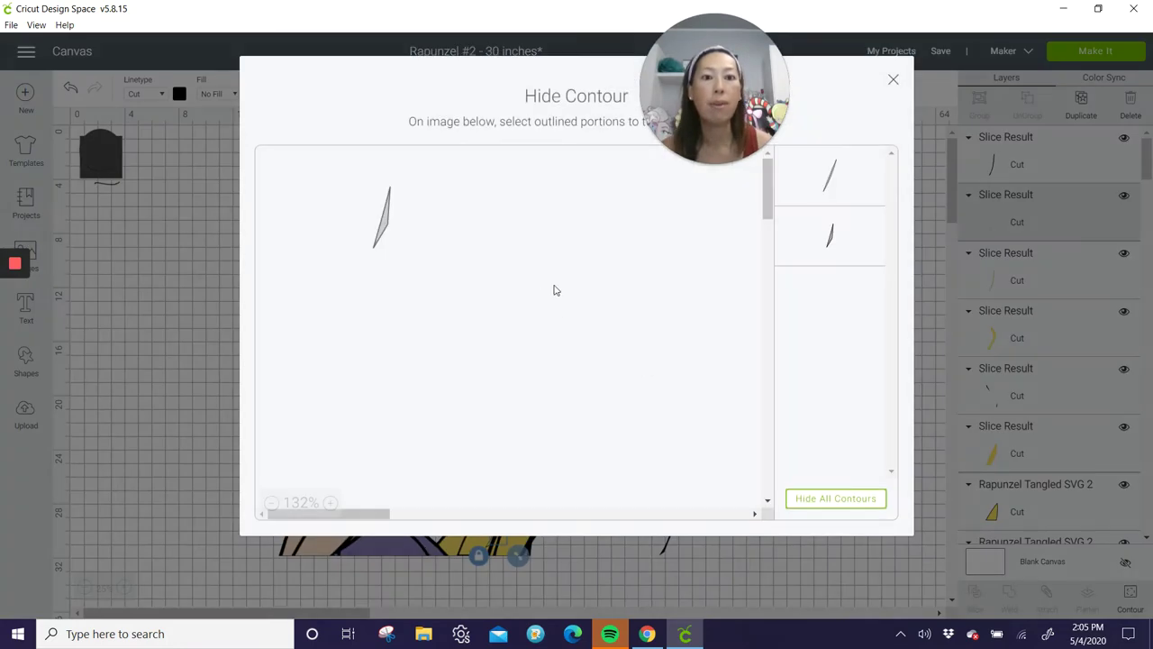
click(840, 180)
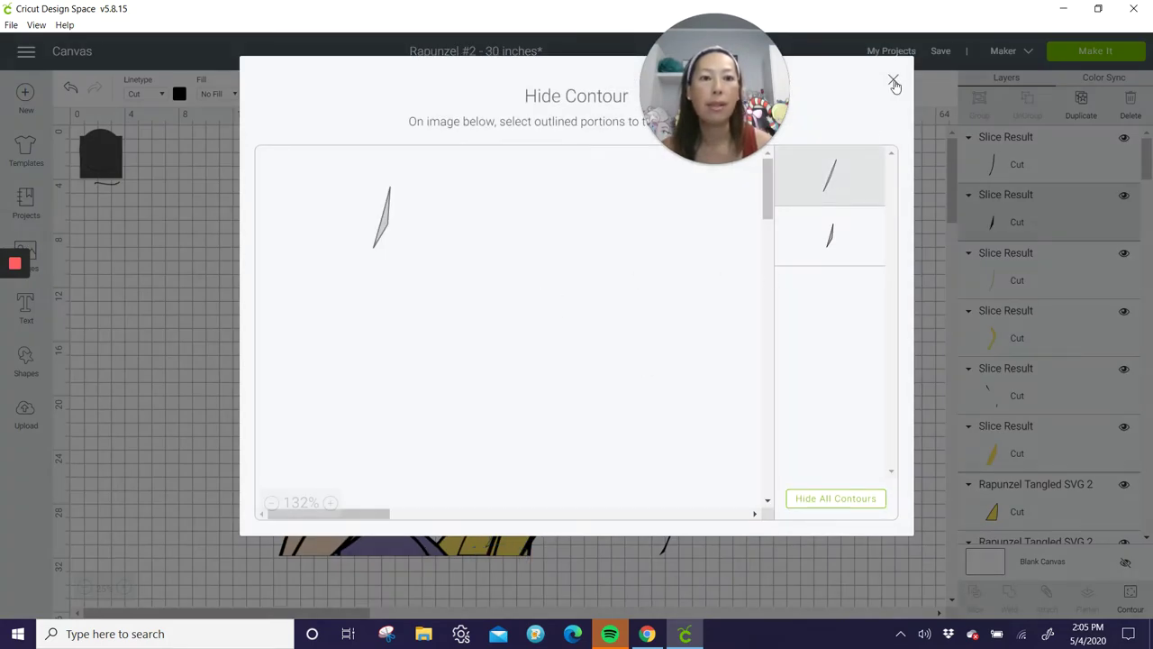
click(893, 82)
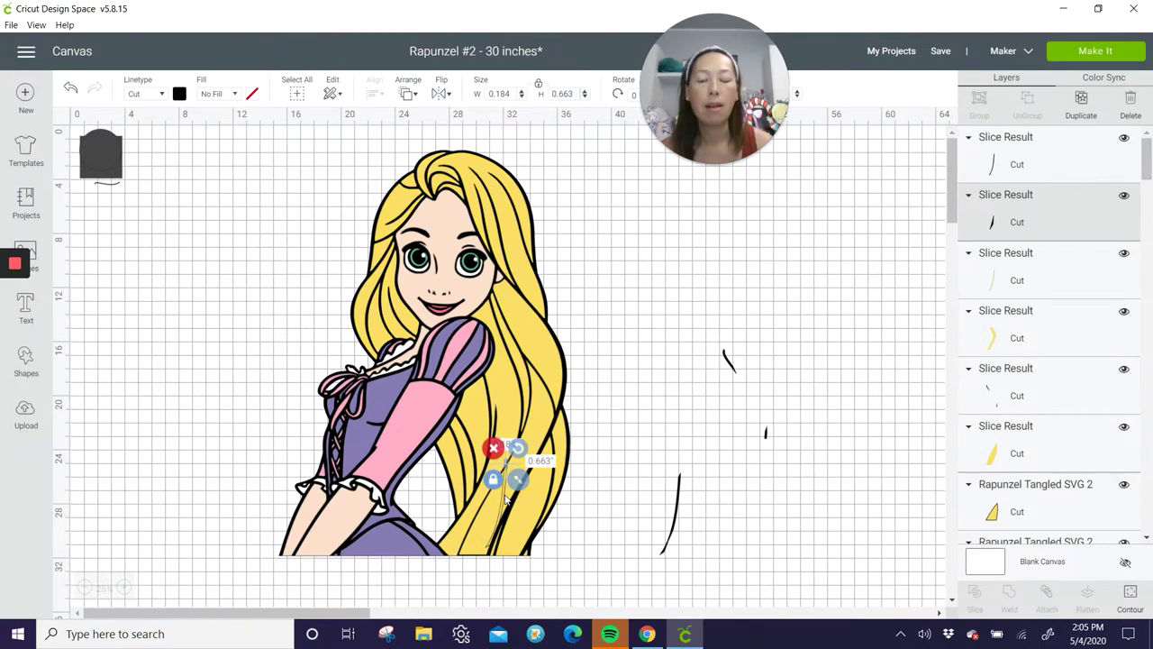
click(504, 502)
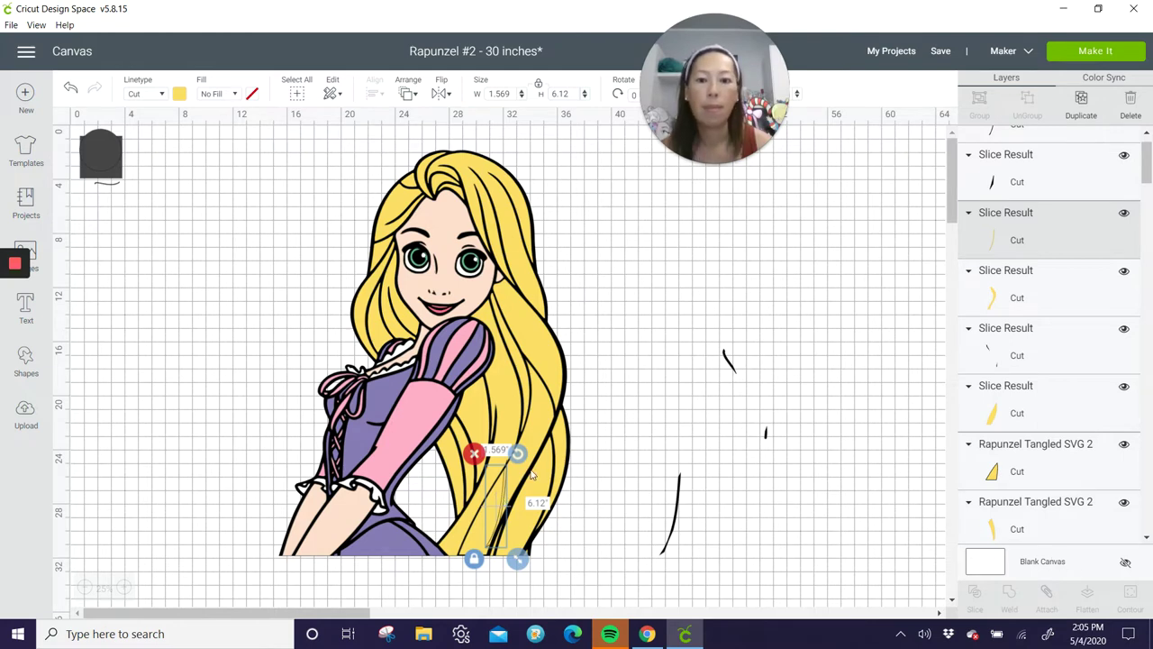
click(532, 475)
drag(541, 482, 750, 501)
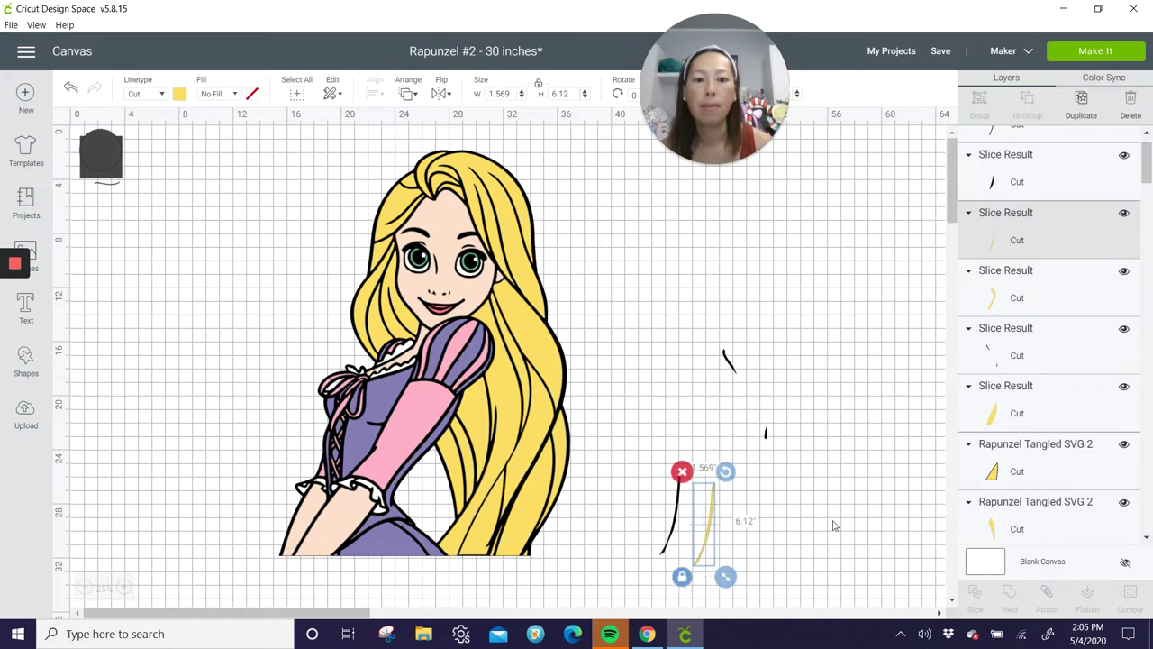
click(70, 88)
click(70, 88)
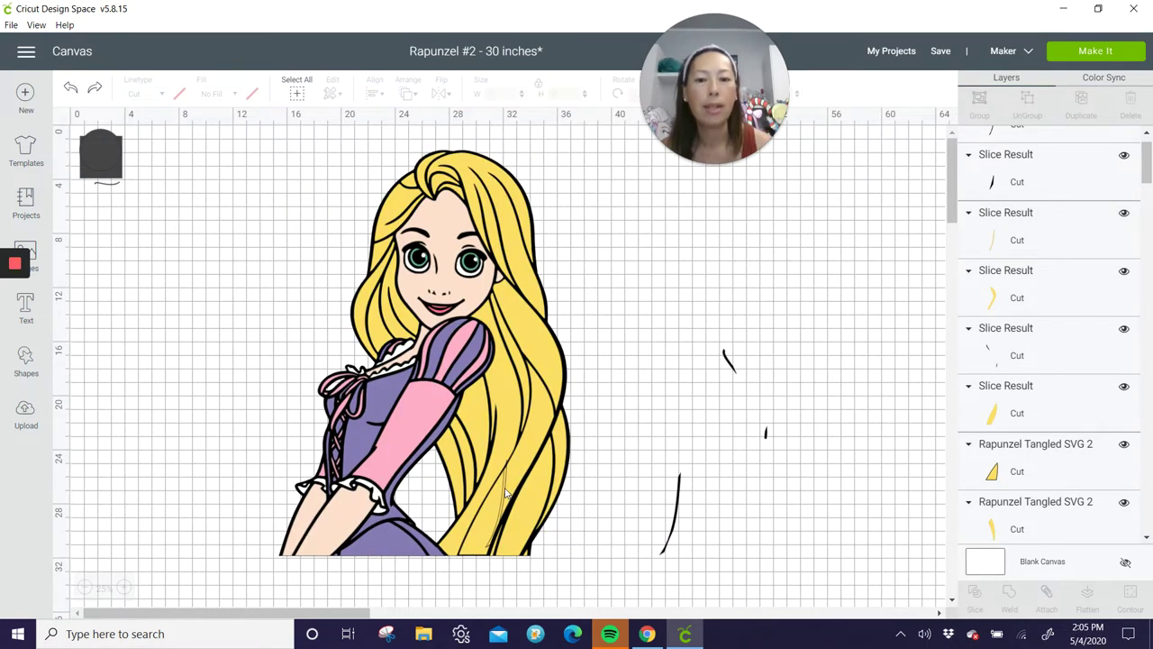
Move the thin yellow sliver and the sliced long hair strand off the figure onto the empty canvas.
click(507, 493)
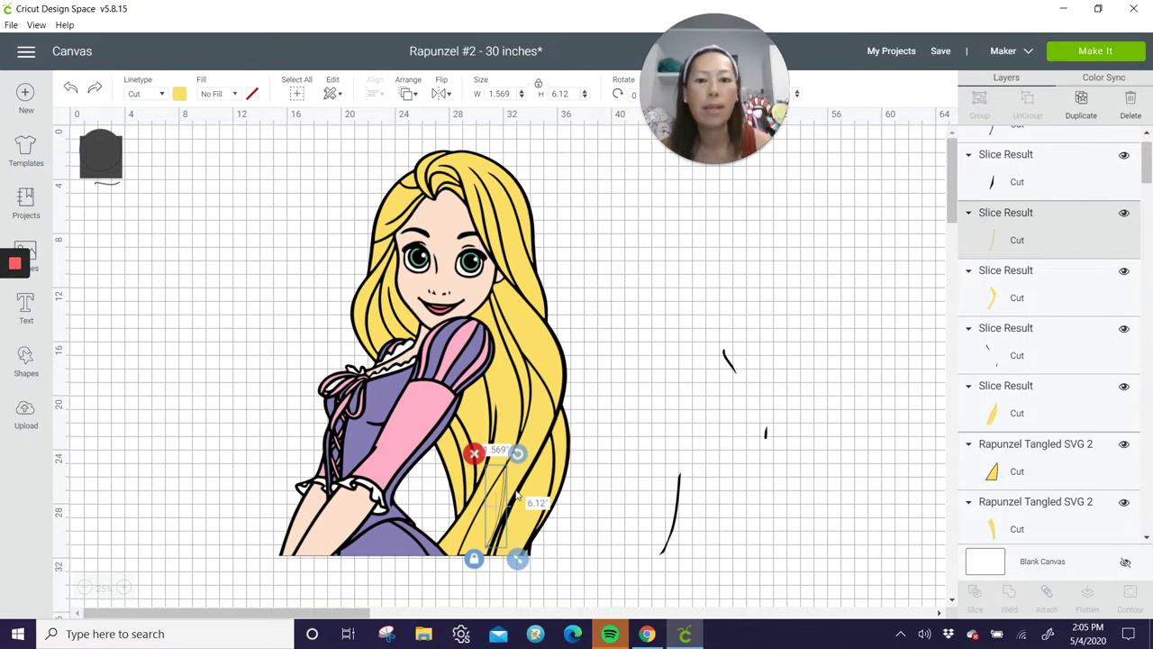
drag(507, 496, 768, 501)
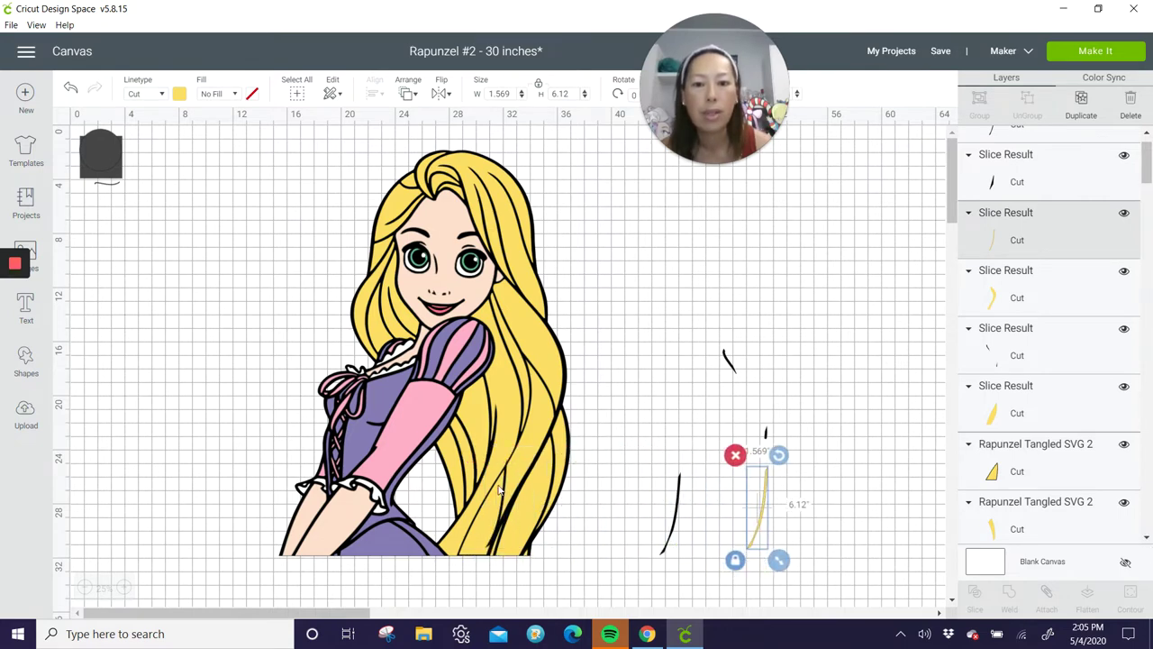
click(507, 491)
drag(507, 491, 535, 465)
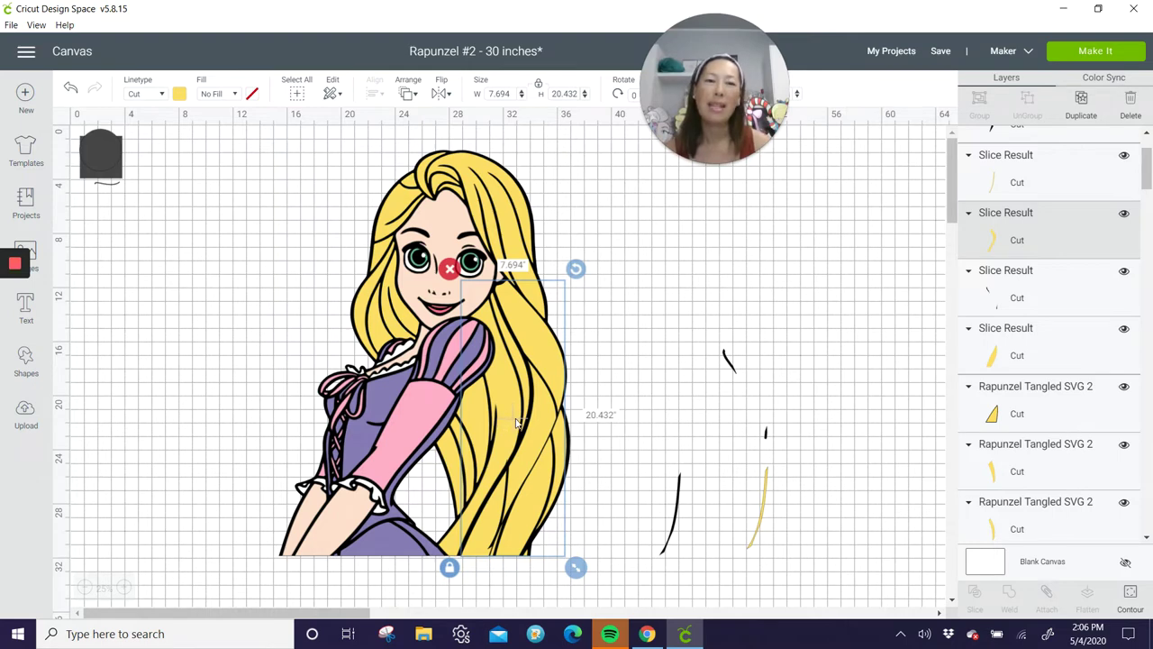
drag(556, 366, 920, 276)
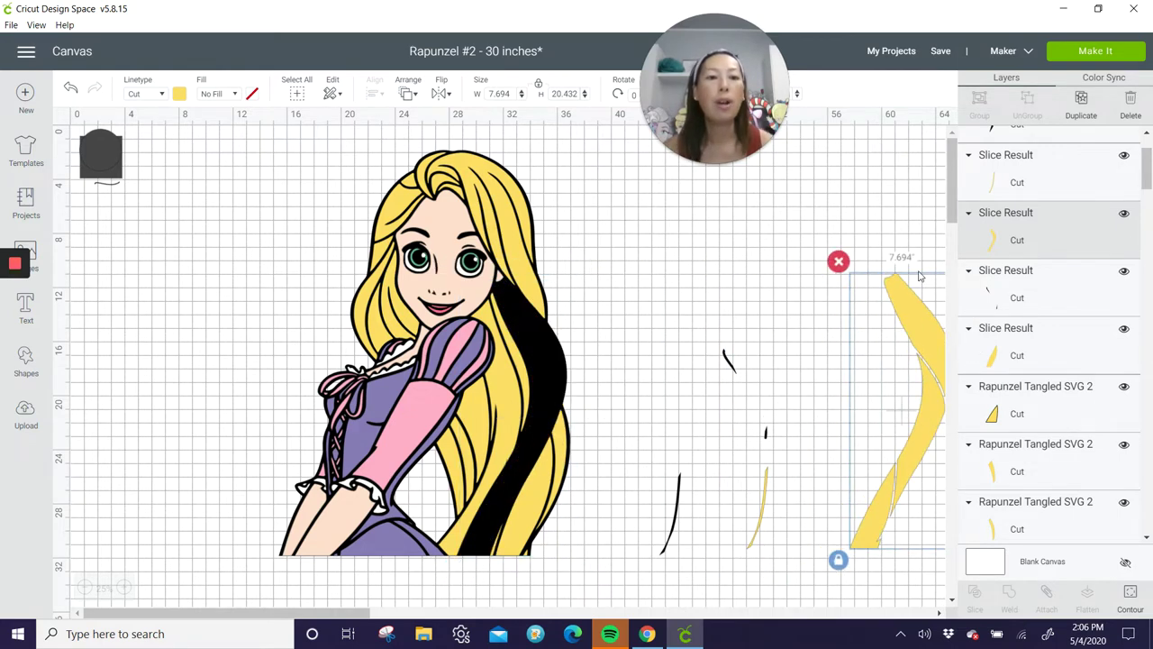
Delete the loose black strokes and yellow sliver beside the figure, and bring the sliced hair strand closer.
drag(667, 261, 791, 578)
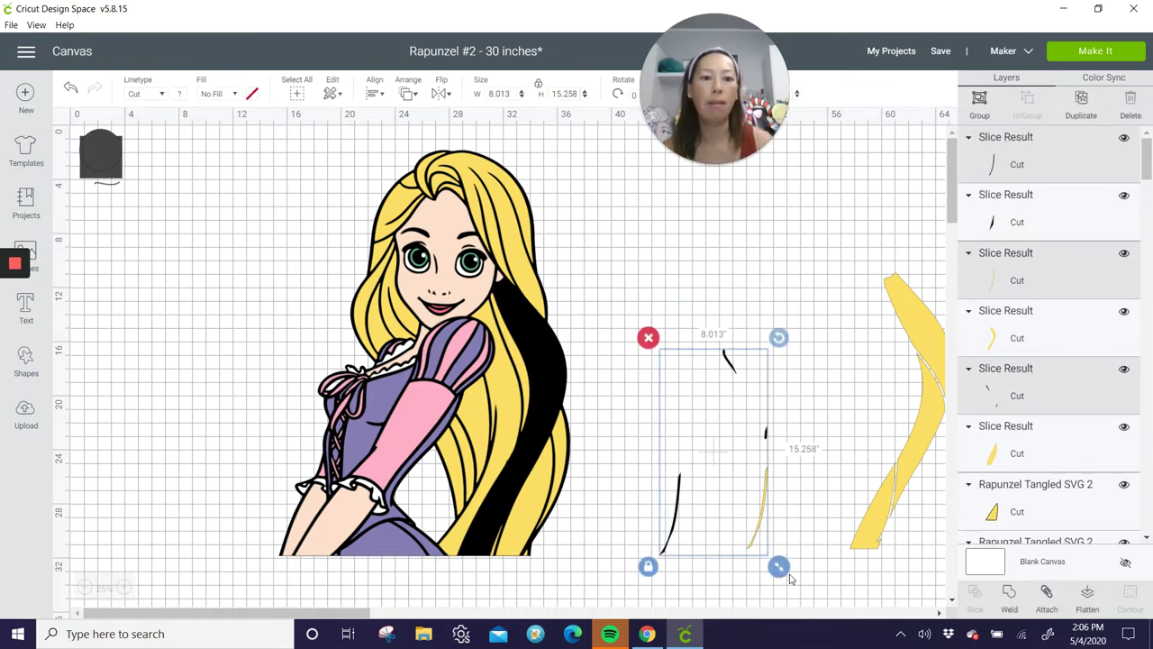
key(Delete)
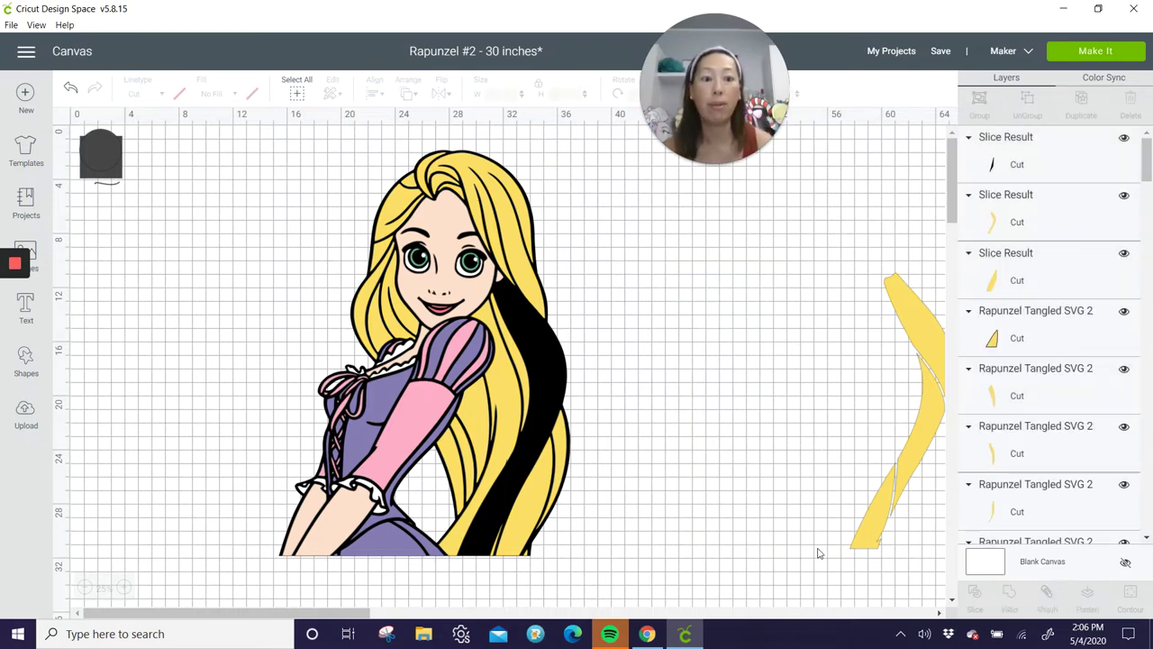
drag(930, 321, 737, 268)
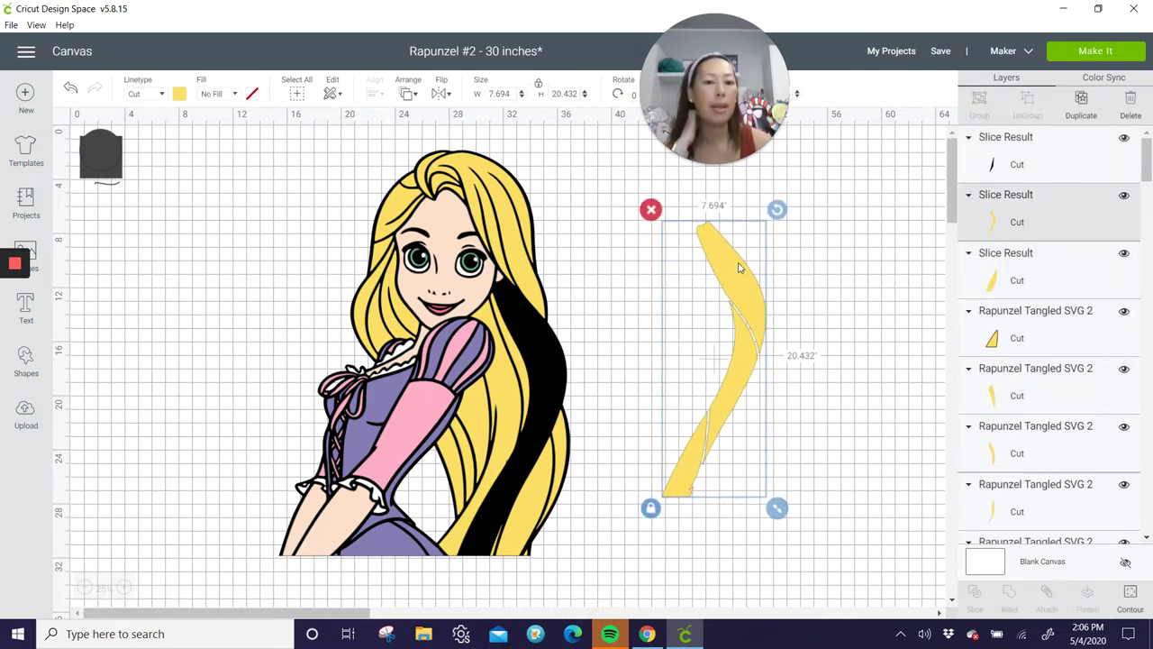
Duplicate the sliced hair strand twice and hide the middle and lower contours of one copy, setting its upper section aside.
click(1078, 102)
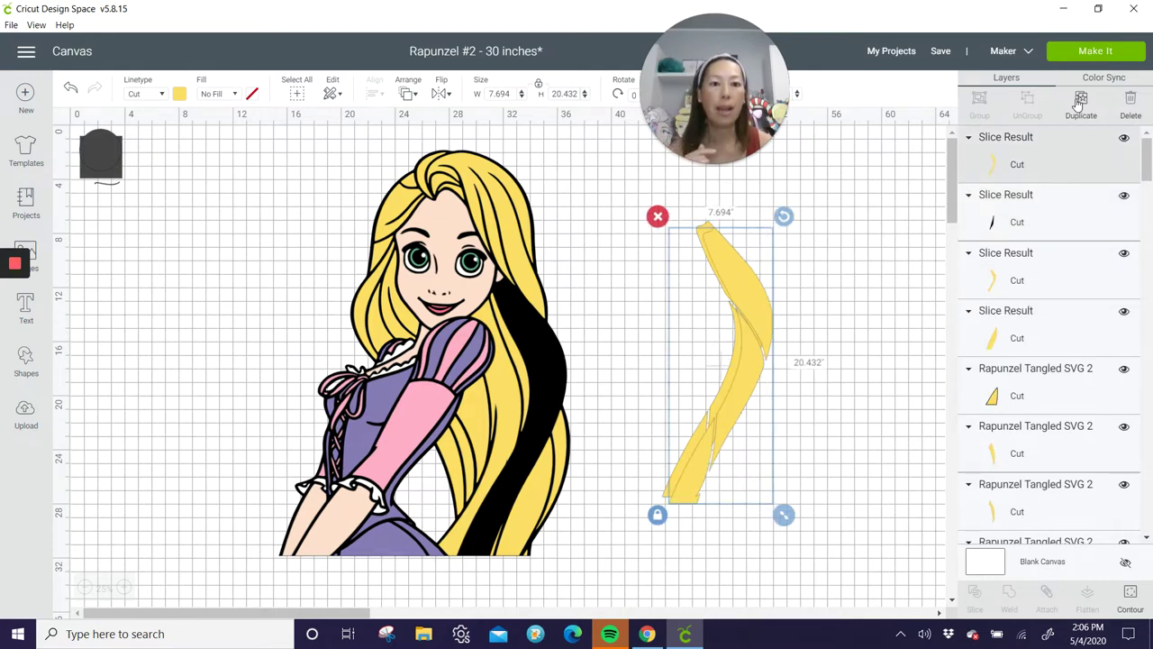
click(1079, 102)
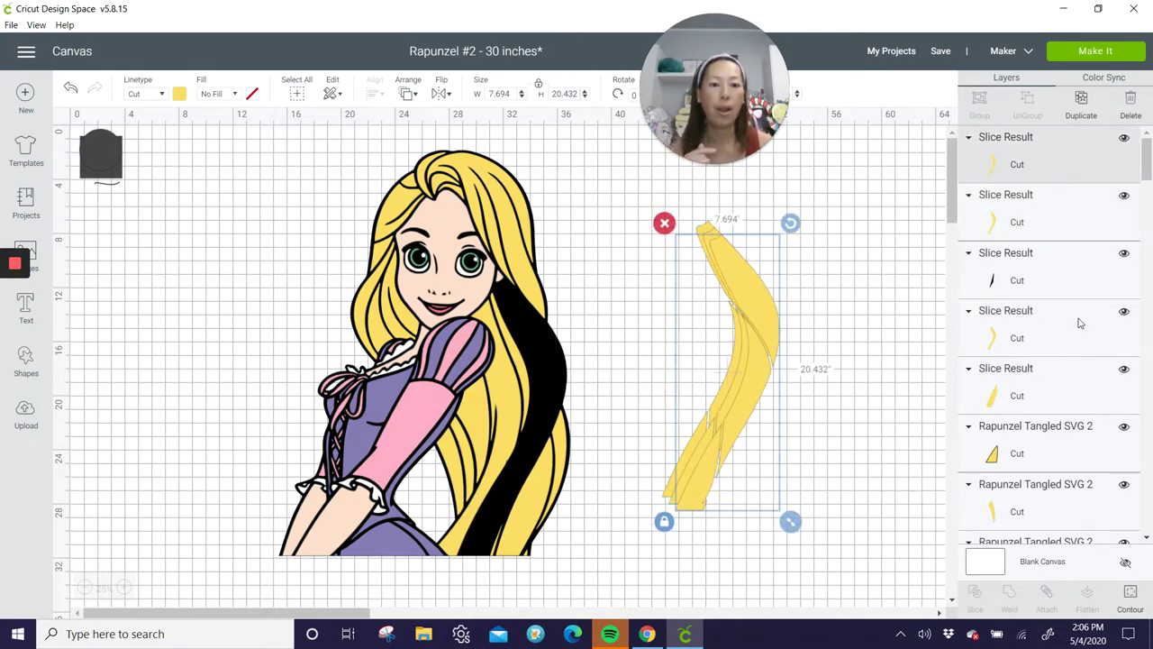
click(1137, 600)
click(845, 232)
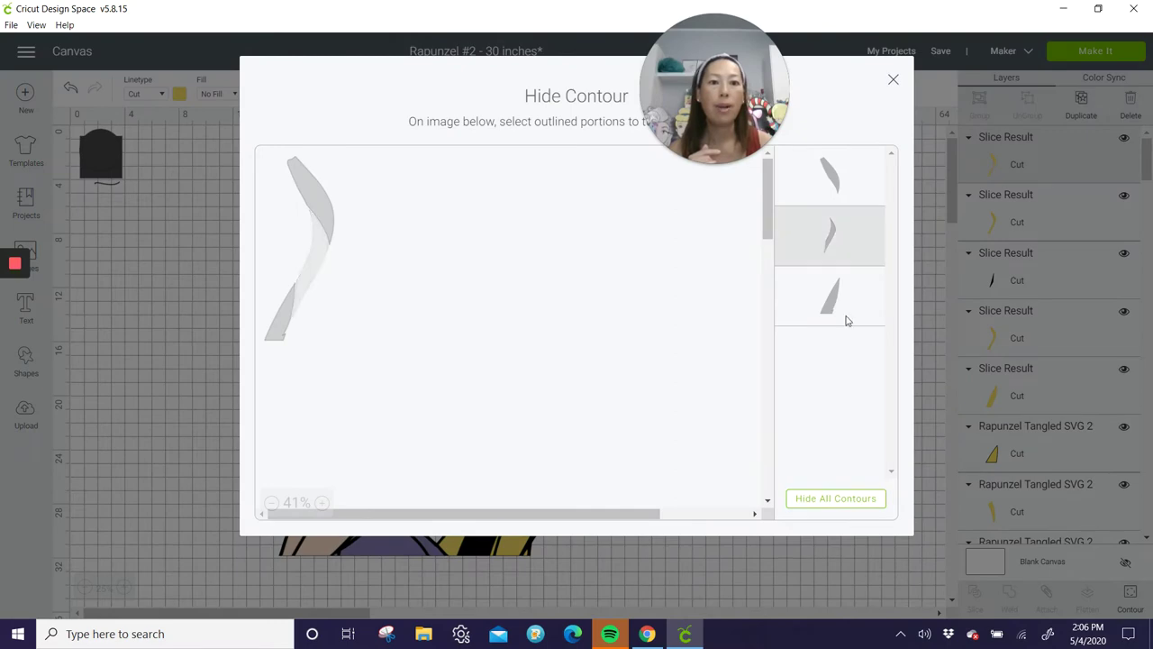
click(847, 321)
click(894, 81)
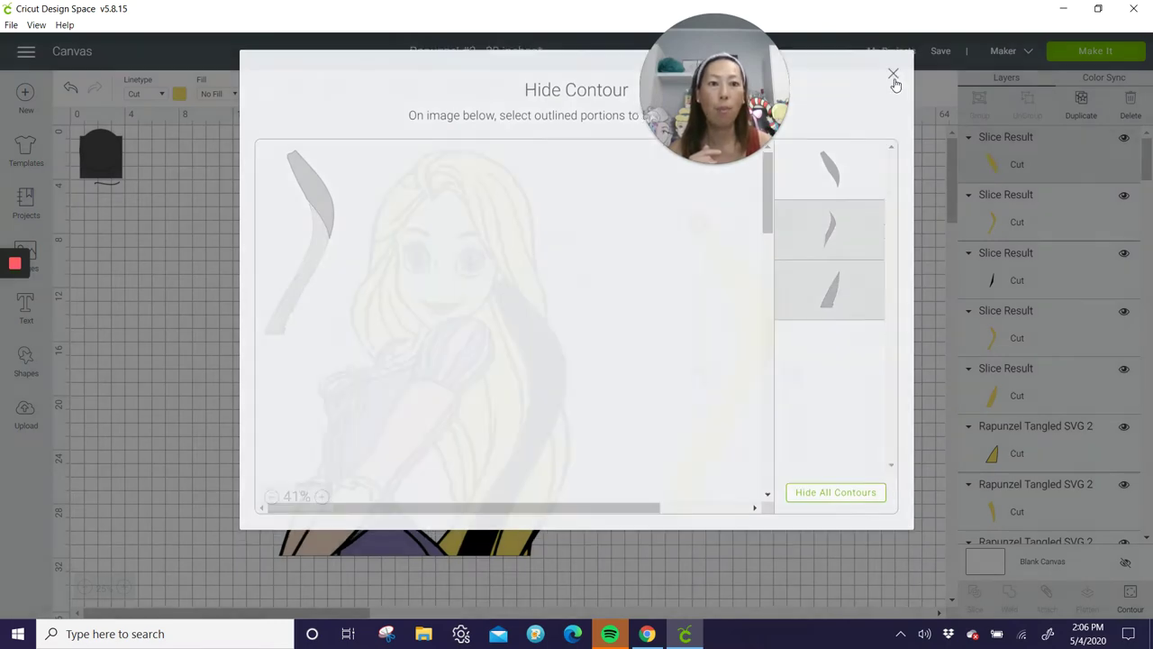
drag(749, 322, 826, 304)
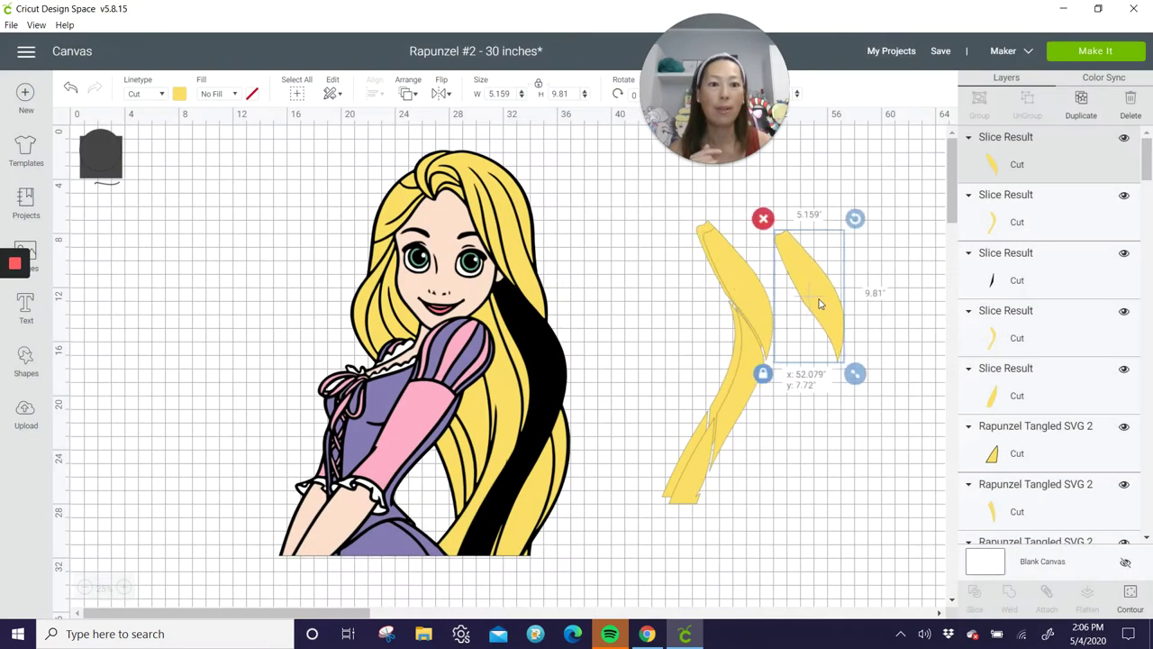
Hide the upper and lower contours of the second strand copy and place its middle section below the separated upper section.
click(737, 386)
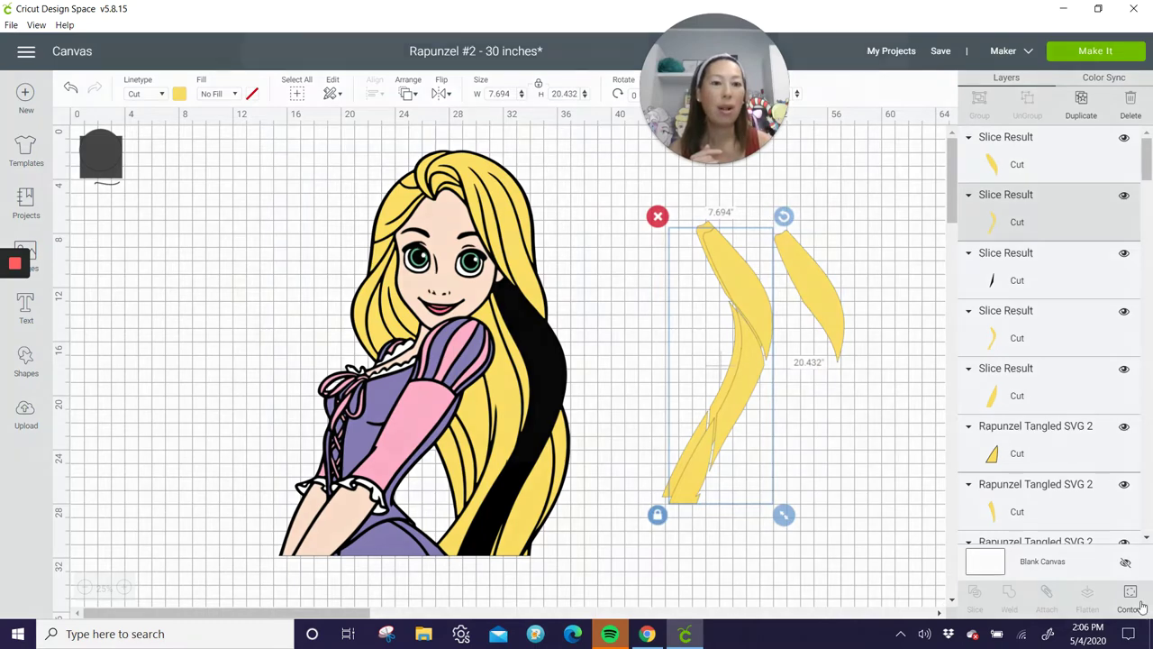
click(1140, 605)
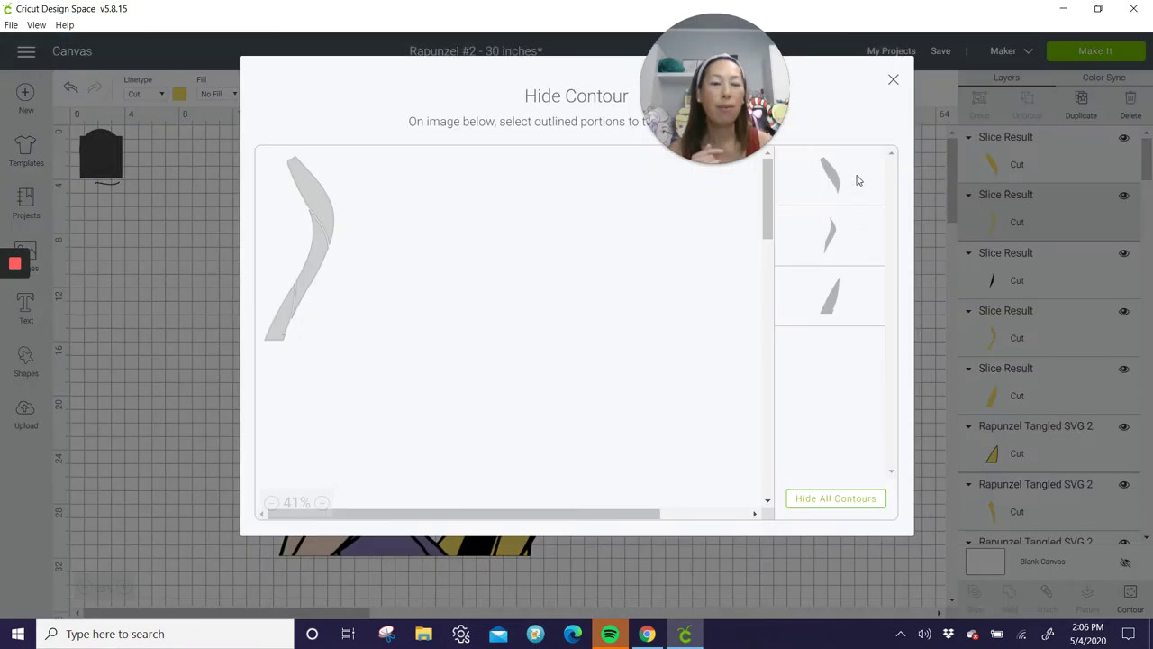
click(856, 180)
click(852, 298)
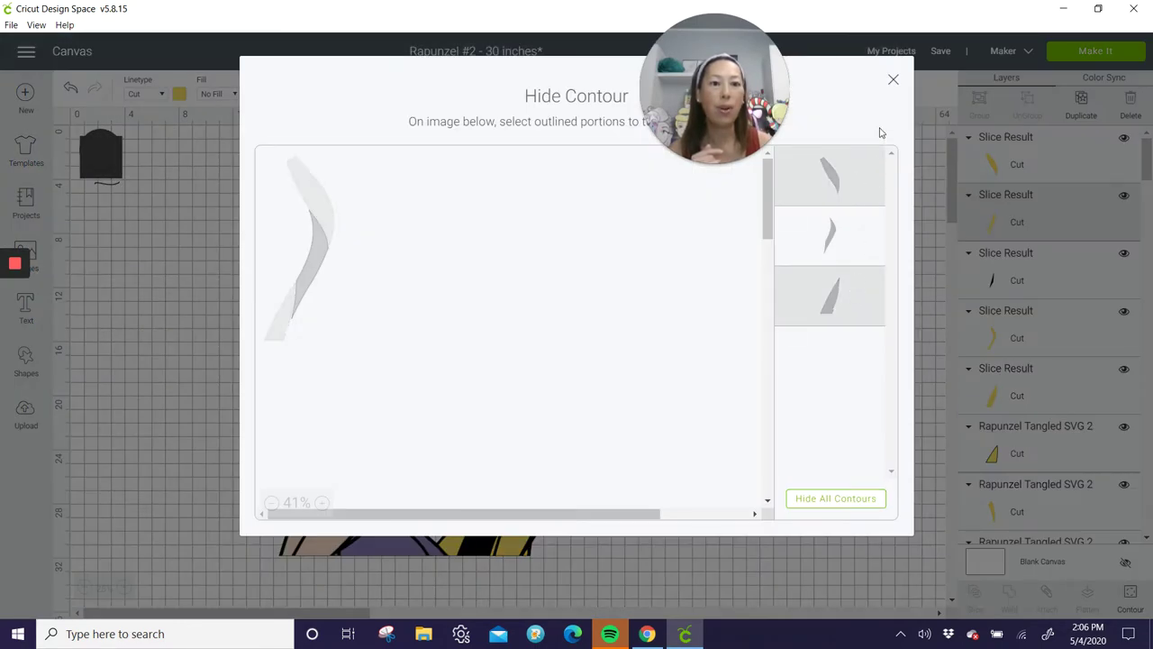
click(893, 79)
drag(752, 375, 814, 379)
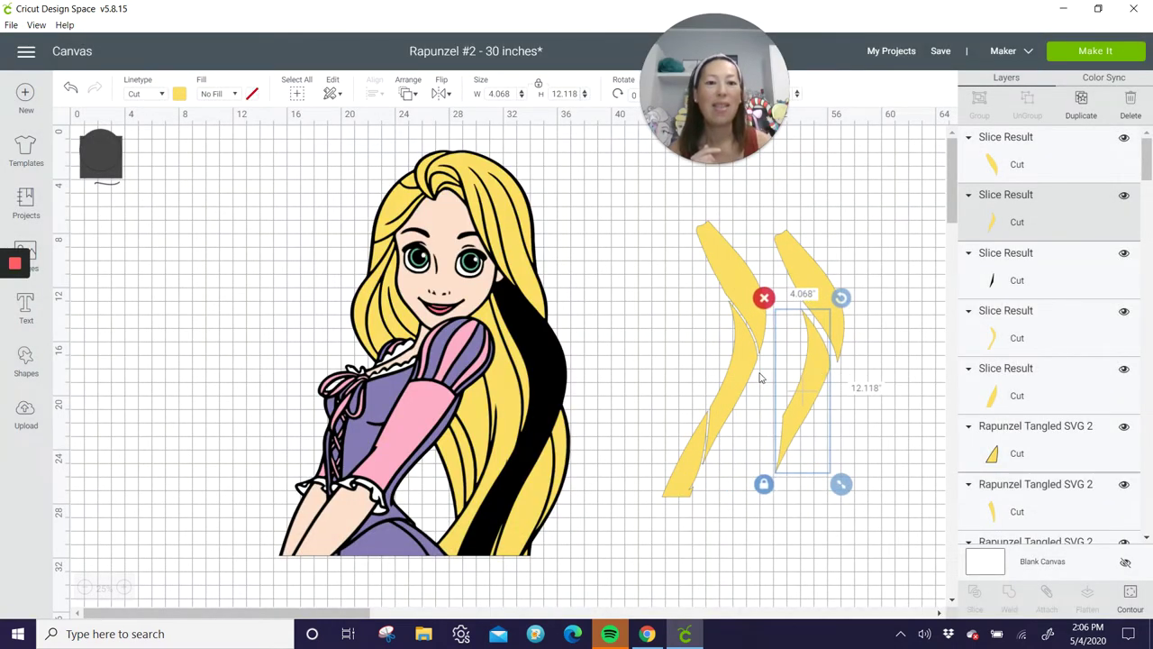
Hide the upper and middle contours of the original sliced strand and place its lower section beside the separated middle section.
click(747, 379)
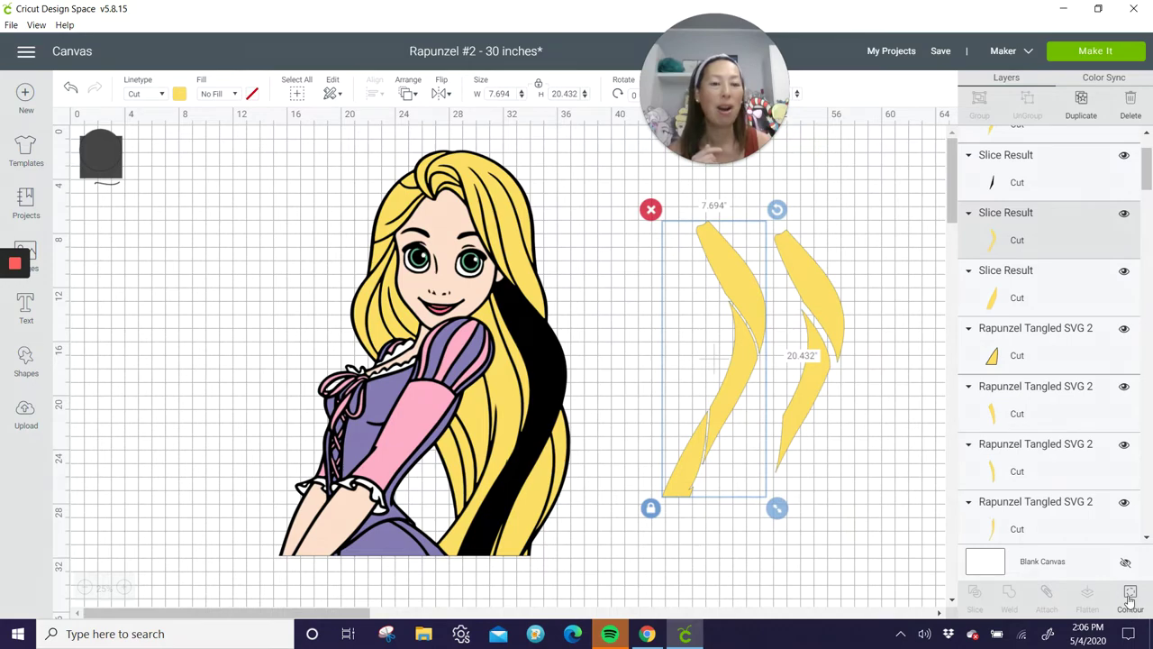
click(1130, 597)
click(822, 174)
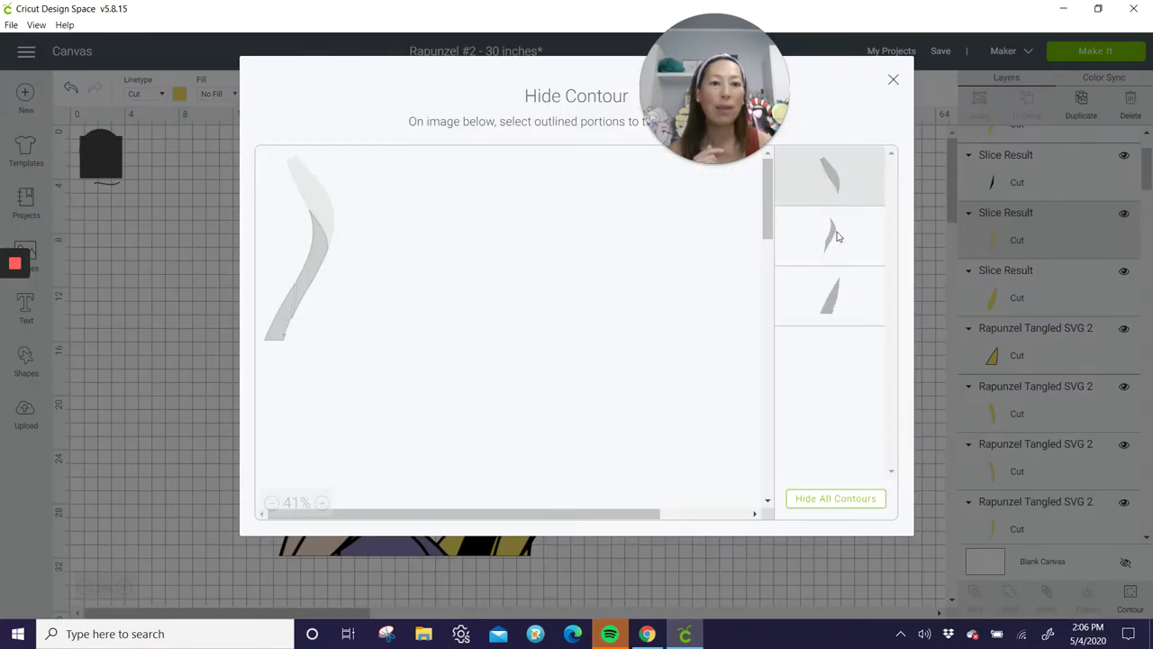
click(835, 236)
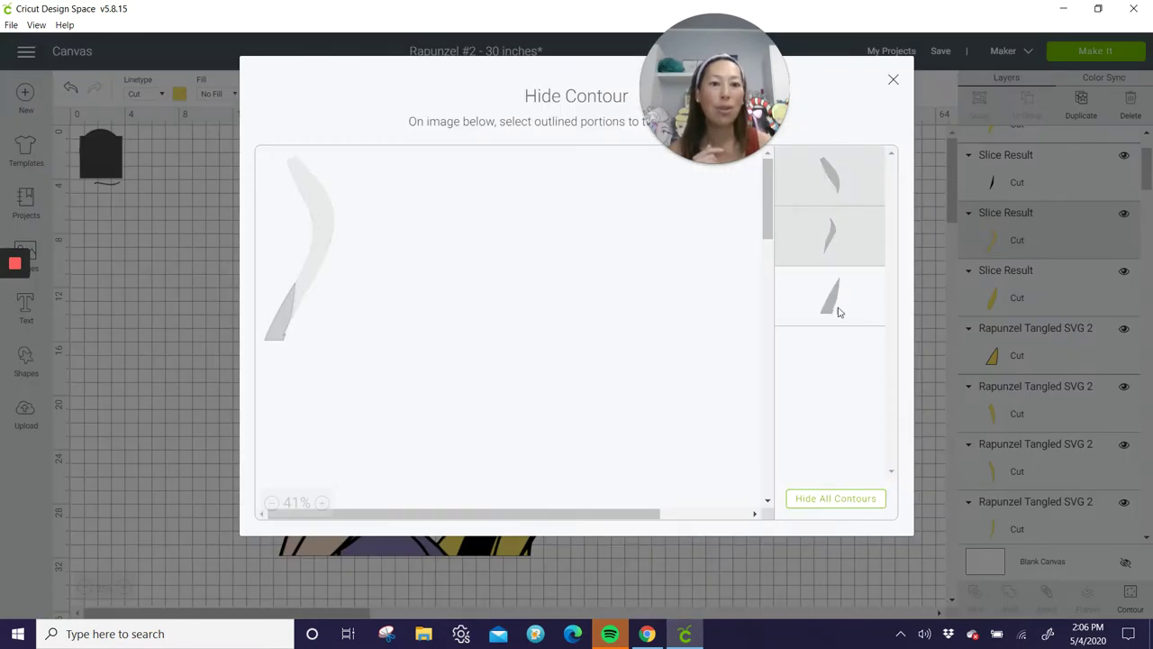
click(893, 80)
drag(687, 453, 758, 462)
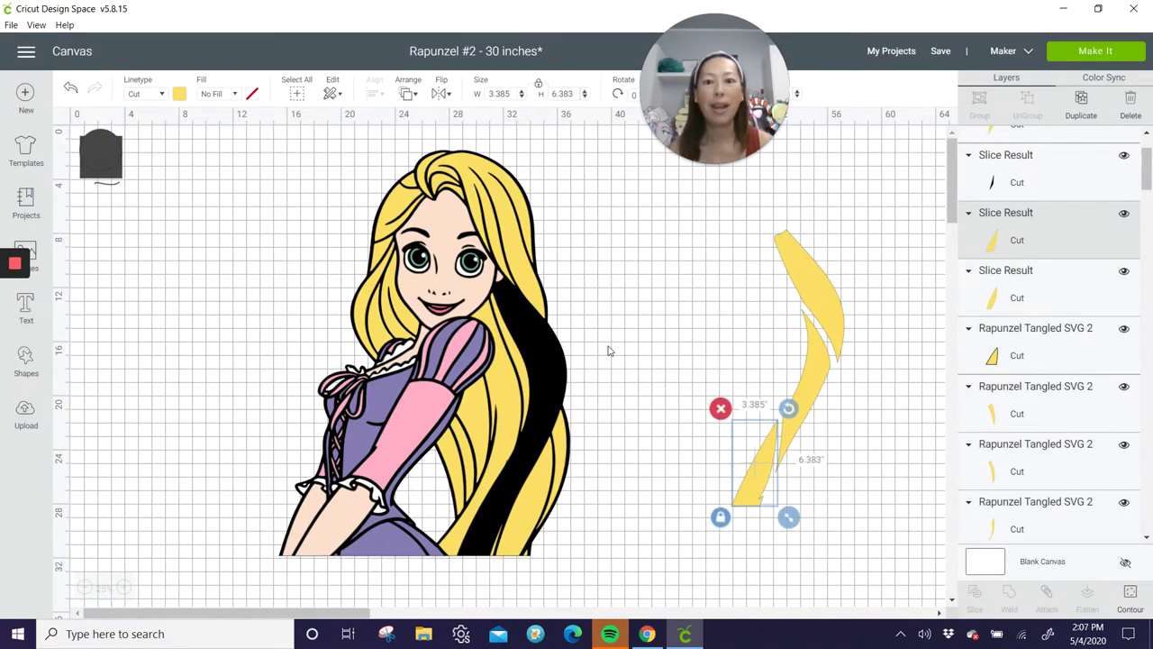
Bring the small curved text stroke beside the figure, turn it upright, and enlarge it to about 10.3 inches tall.
click(515, 393)
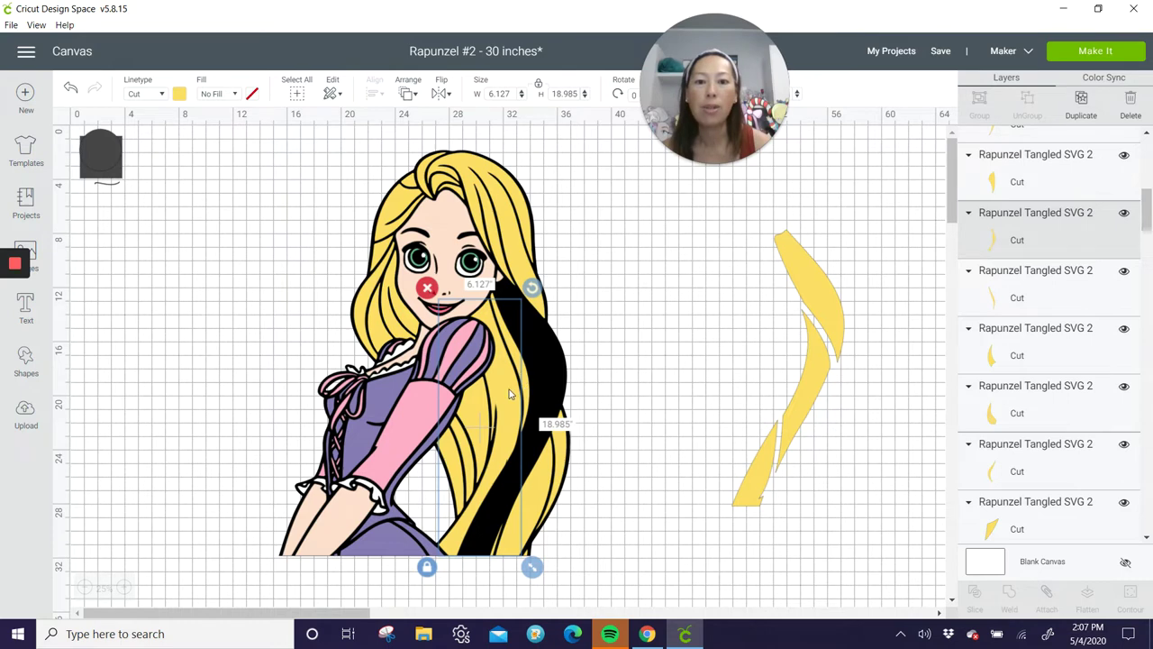
click(101, 190)
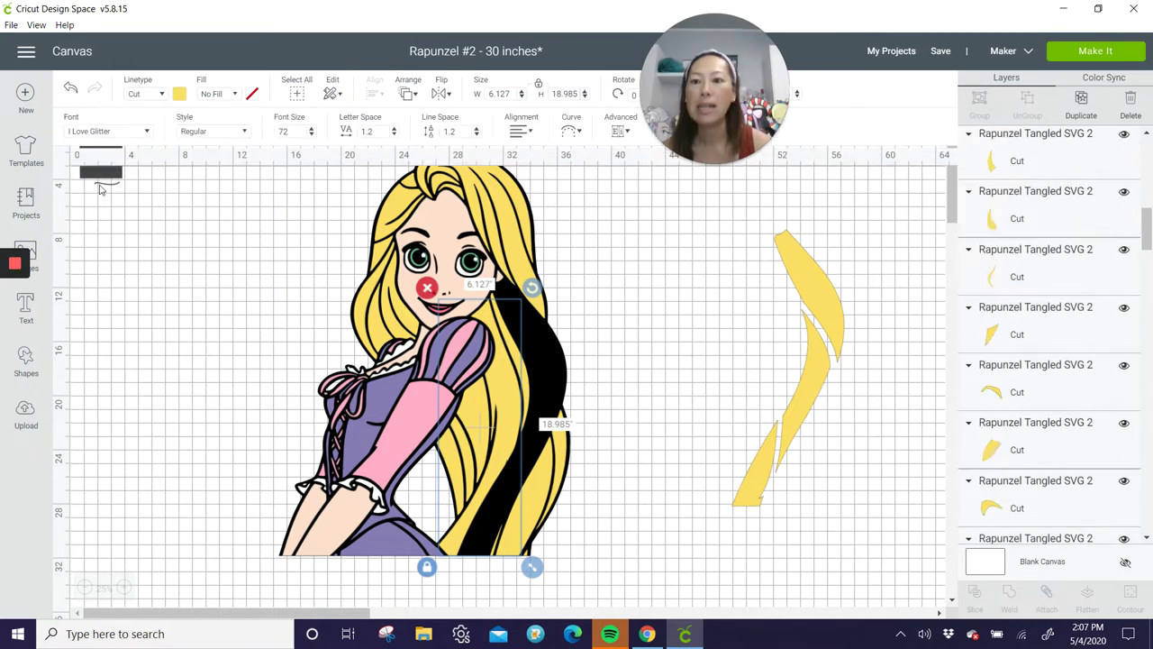
drag(106, 187, 245, 457)
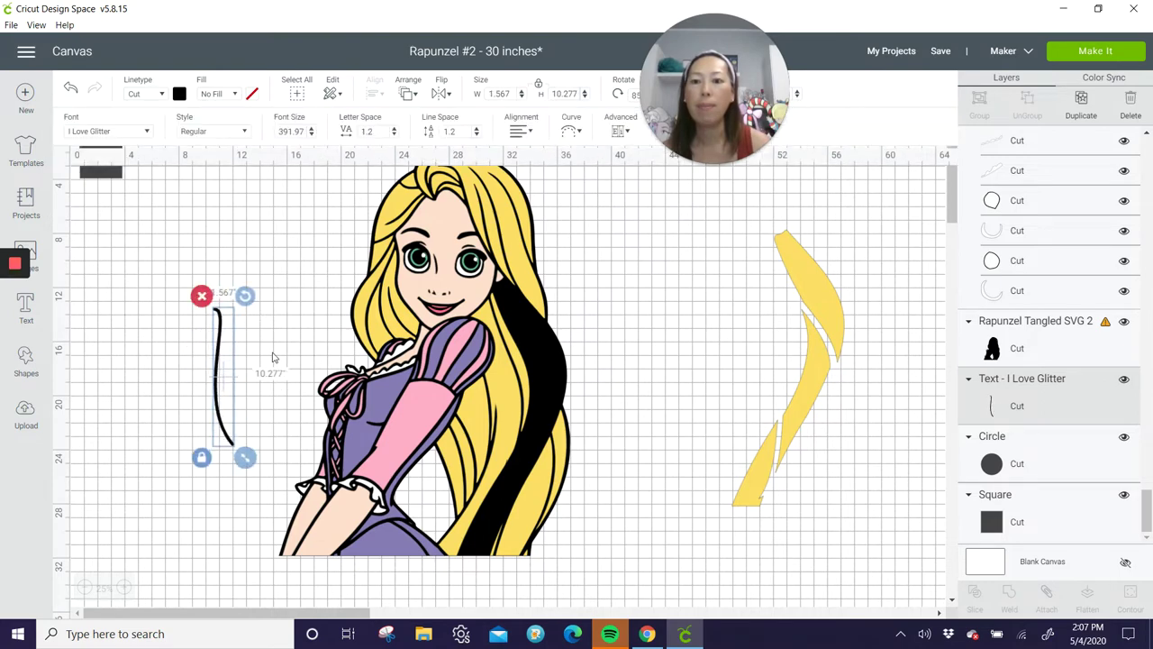
Place the enlarged curved stroke over the inner long hair strand, in front of all layers, and rotate it to follow the strand.
drag(217, 358, 487, 381)
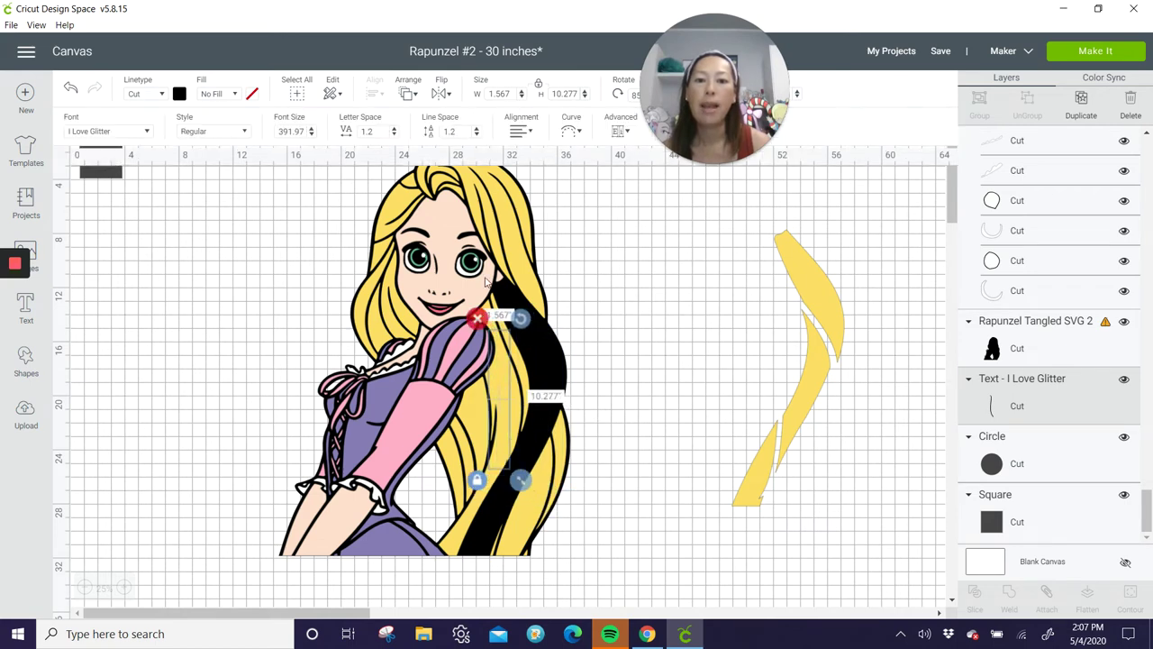
click(413, 96)
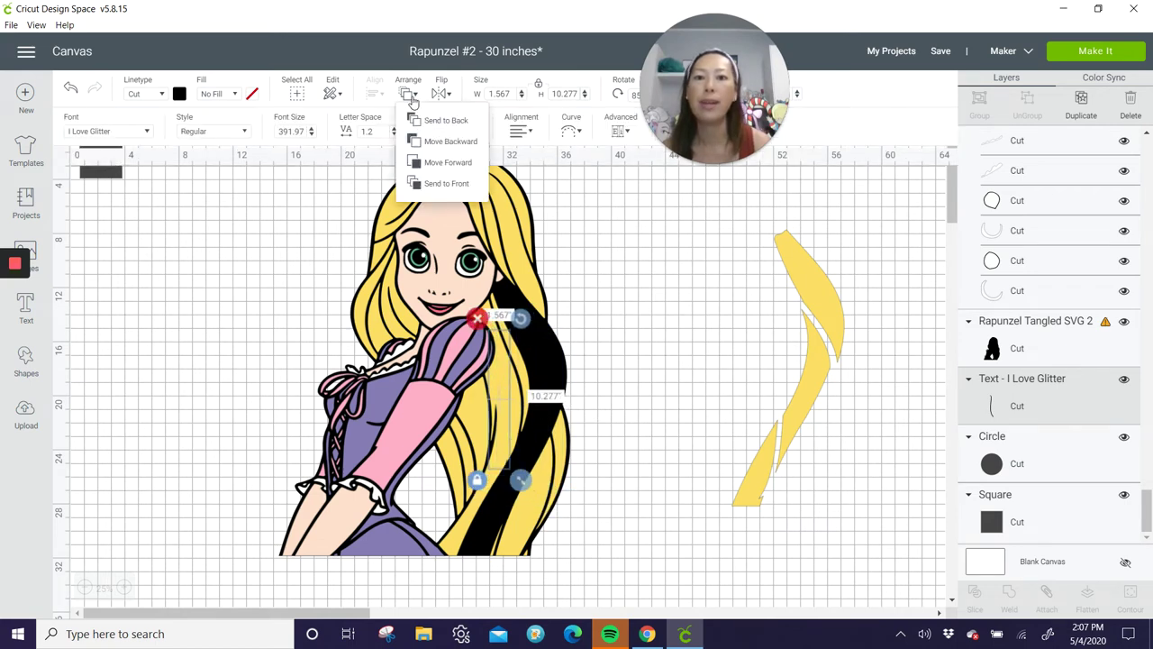
click(419, 189)
drag(521, 317, 494, 444)
key(ctrl+z)
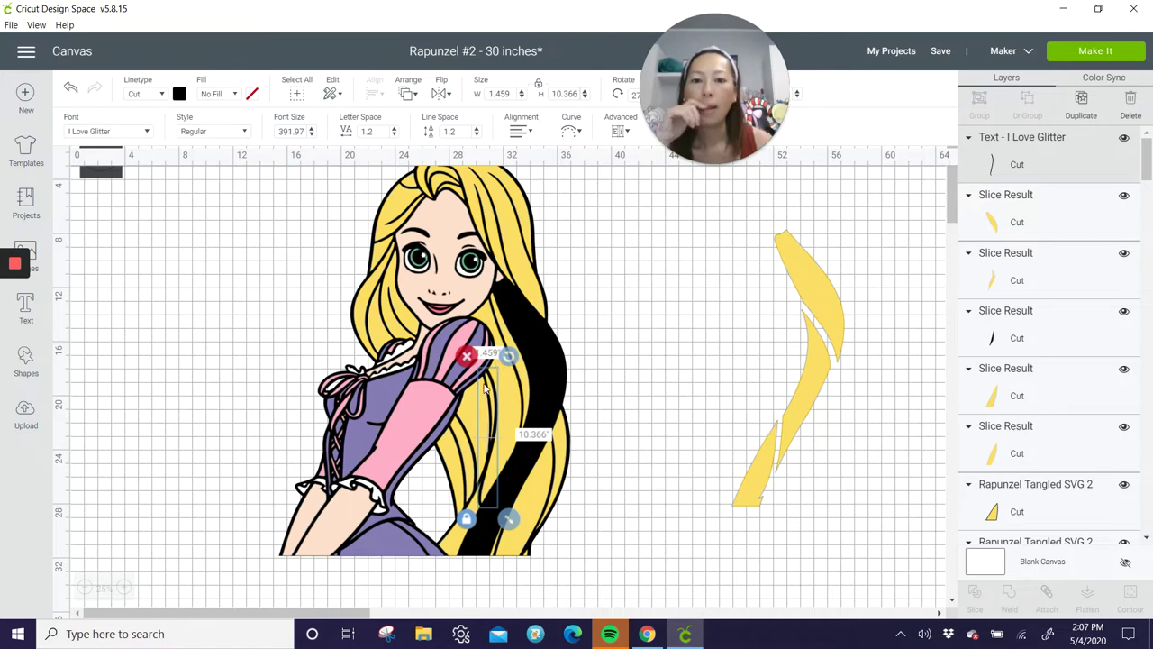
click(645, 365)
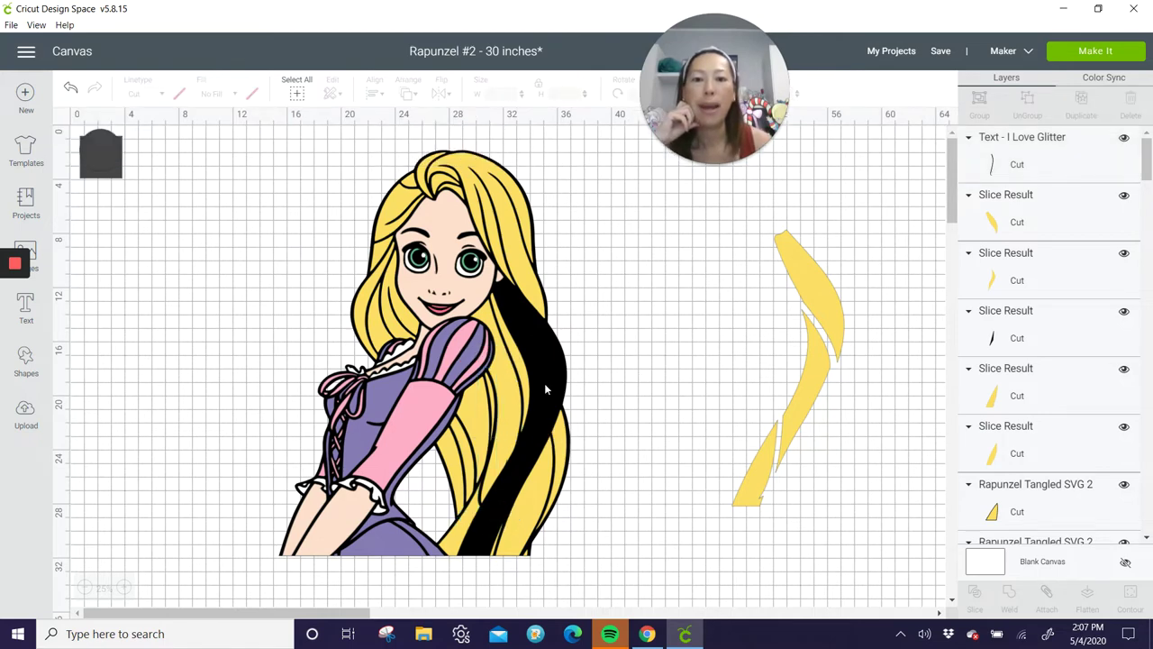
Adjust the curved stroke's angle and position over the inner long hair strand, and slice the strand with it.
drag(496, 410, 503, 399)
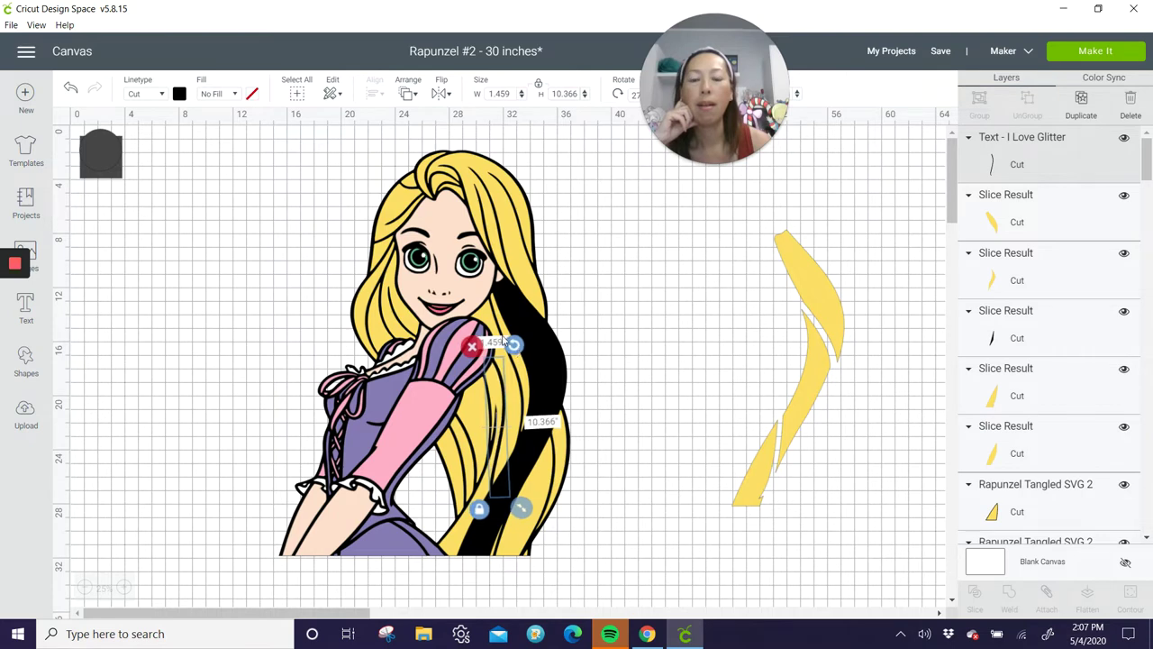
drag(507, 341, 503, 434)
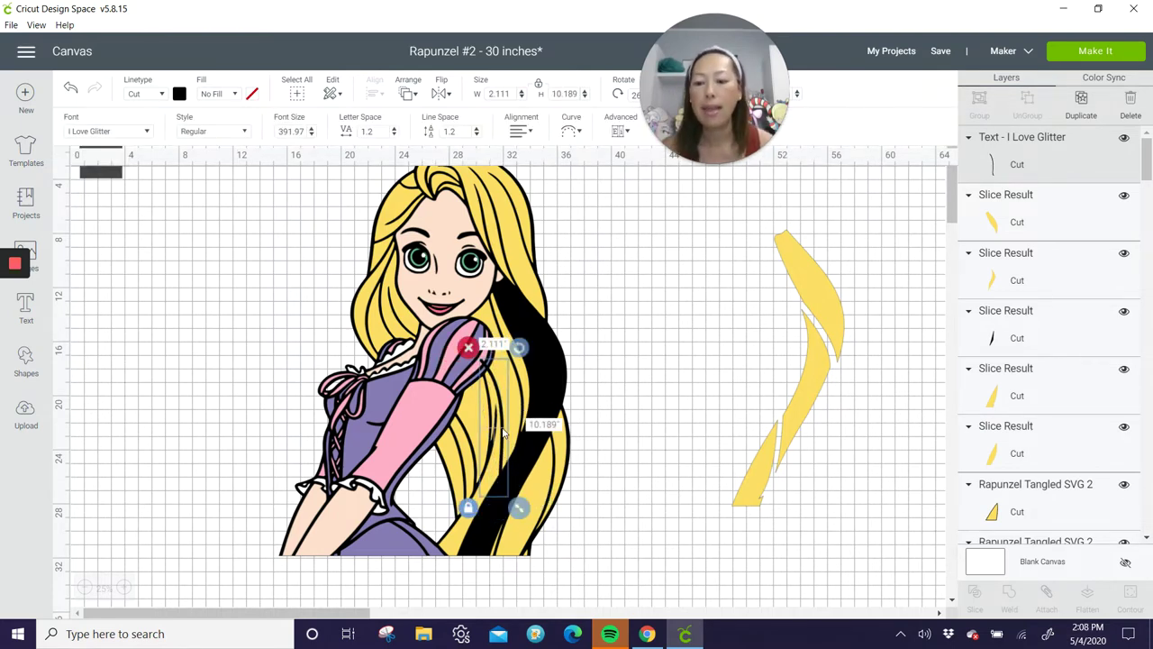
shift+click(516, 427)
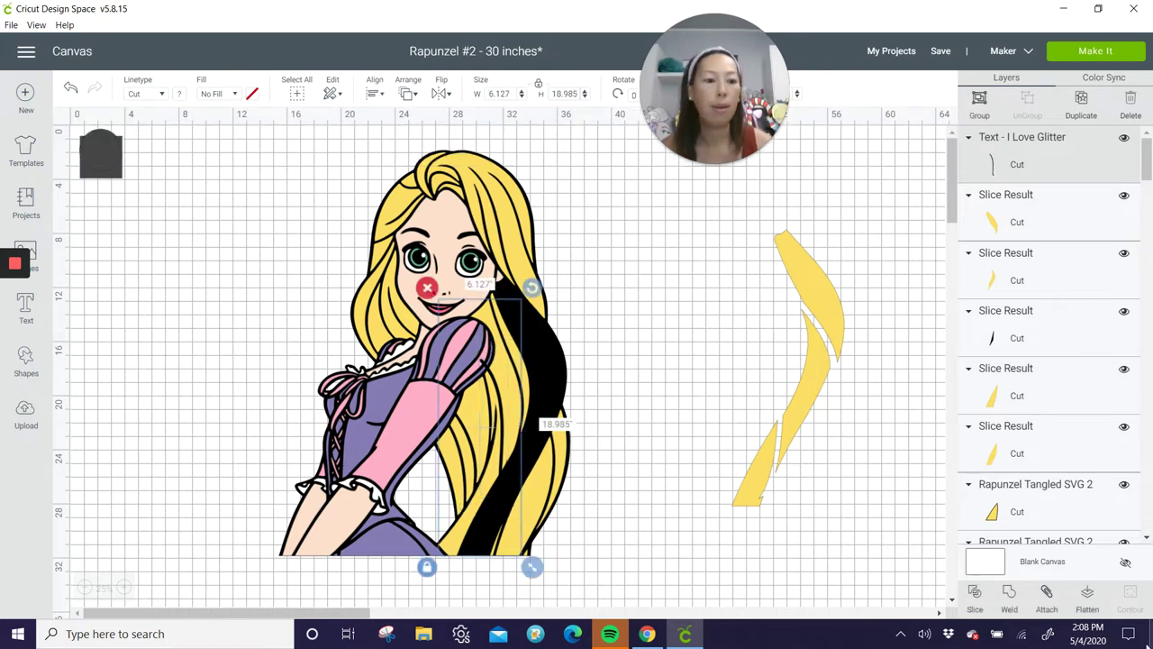
click(974, 597)
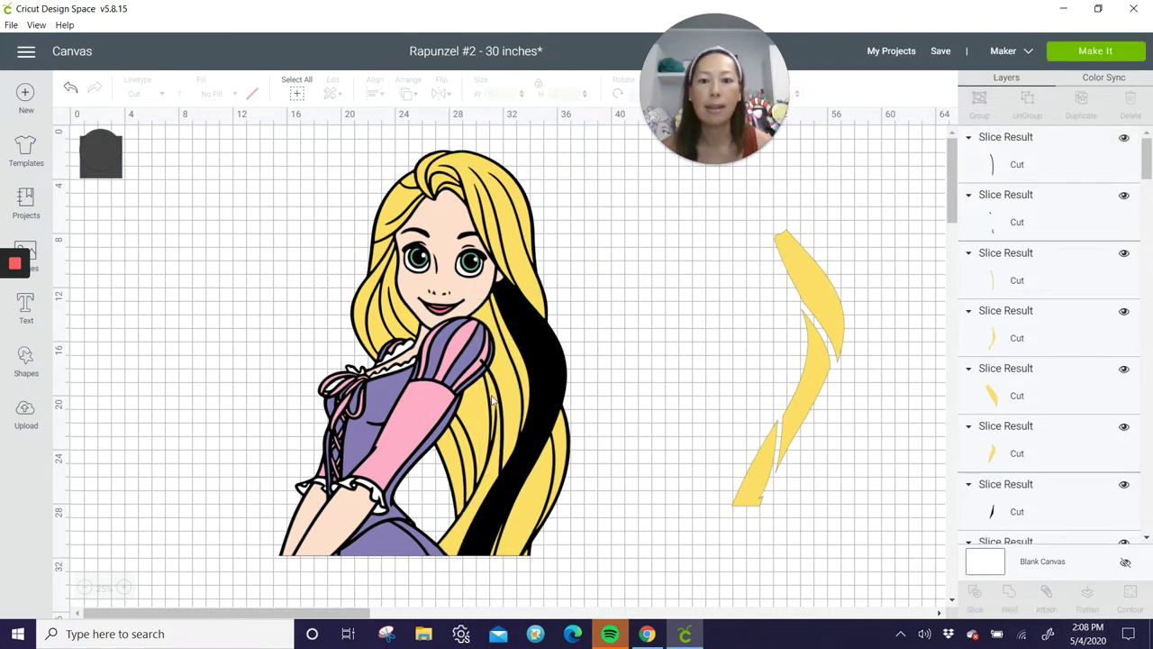
Move the cut-out curved stroke fragments off the figure and place the sliced inner strand beside the head.
drag(501, 403, 672, 432)
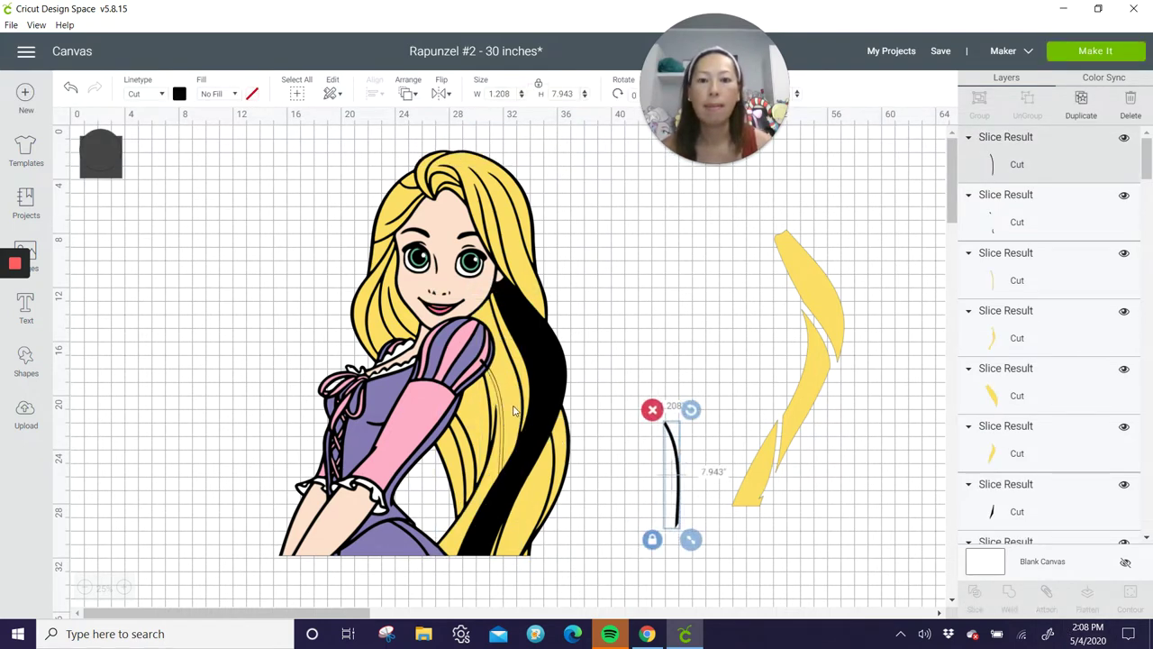
drag(499, 403, 666, 427)
drag(502, 403, 646, 422)
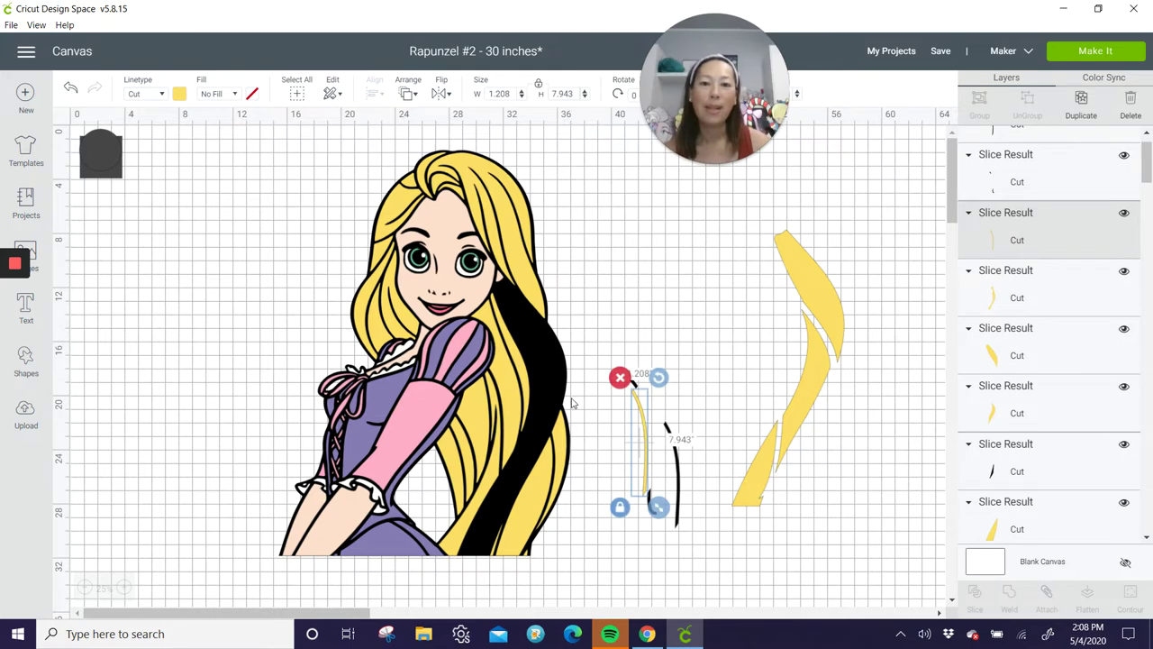
drag(547, 396, 653, 259)
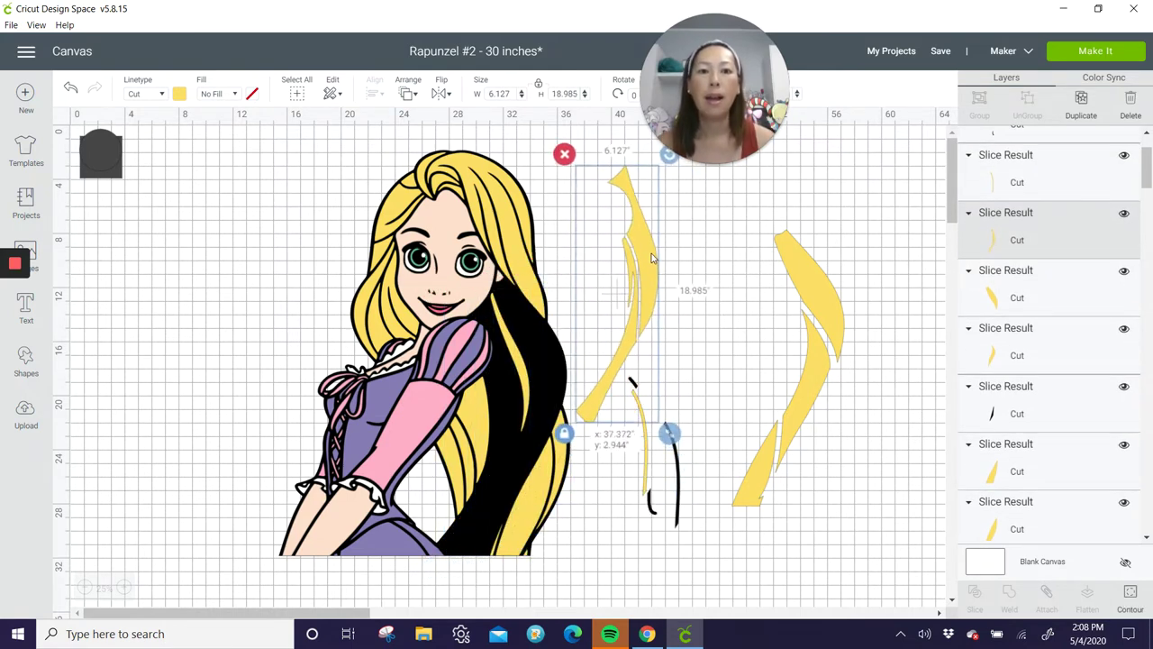
Duplicate the sliced inner strand and hide the upper contour of the copy.
click(1082, 105)
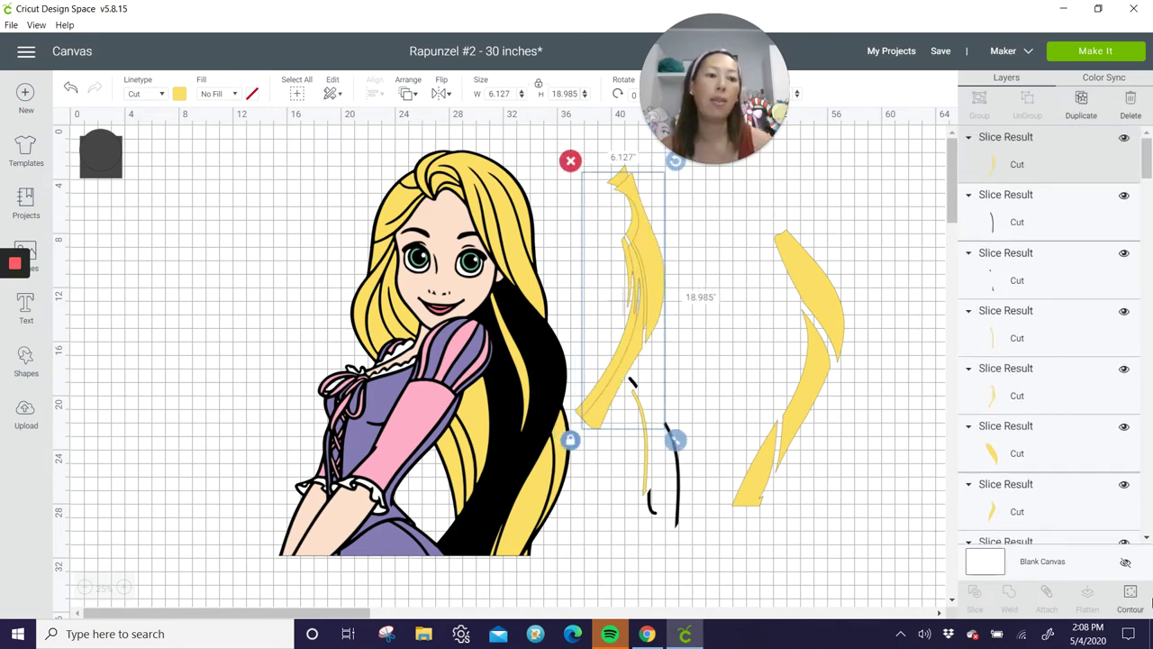
click(1130, 598)
click(849, 235)
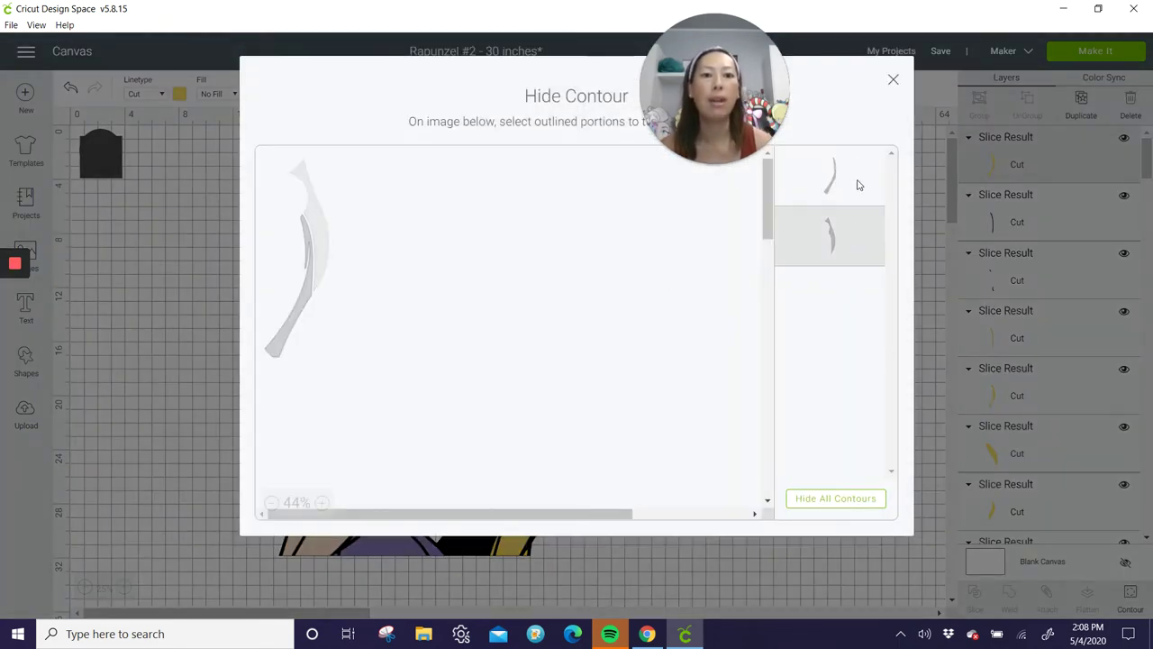
click(893, 81)
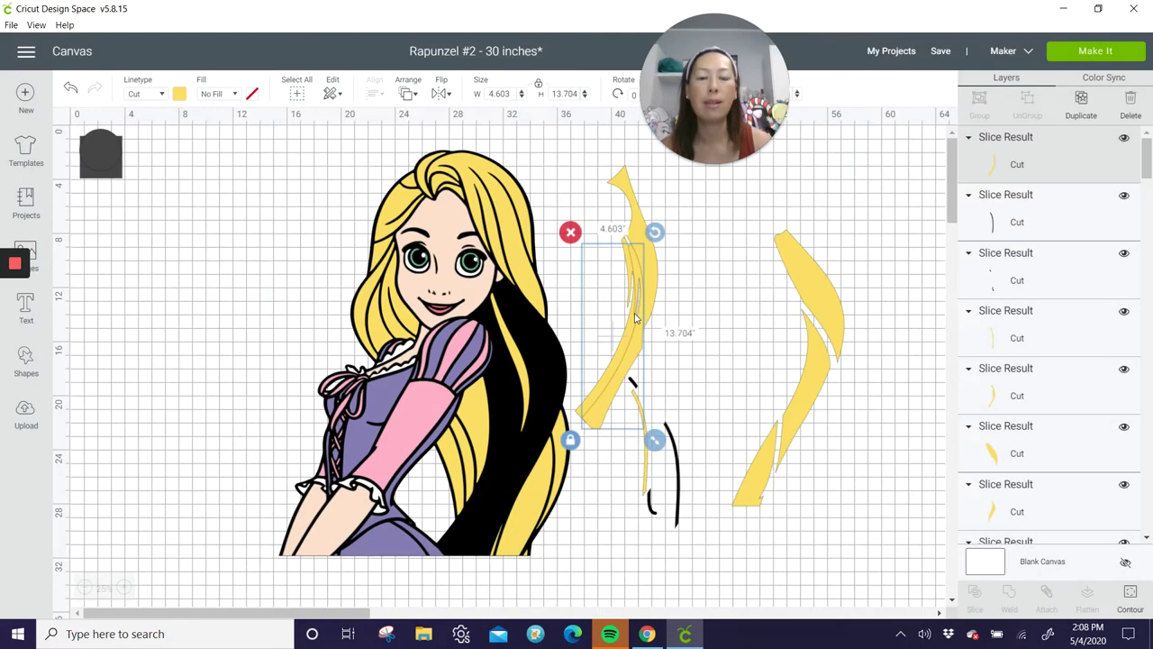
Rotate the copy's lower section counterclockwise into a diagonal and place it over the previously separated hair sections.
drag(617, 237, 689, 254)
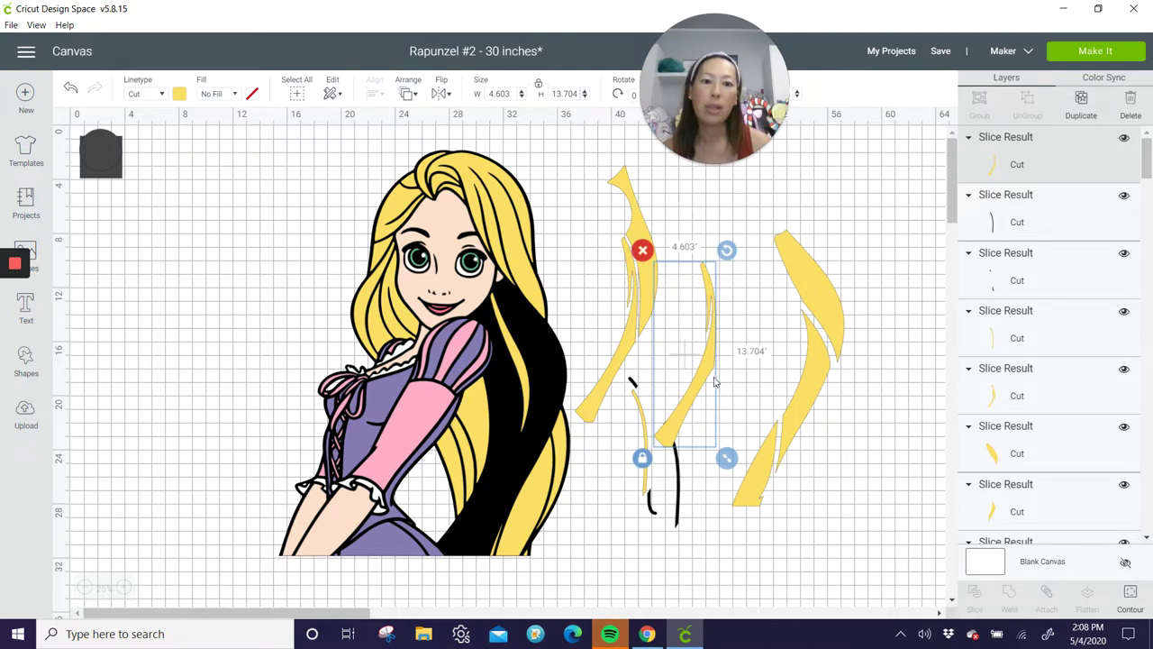
drag(726, 250, 660, 246)
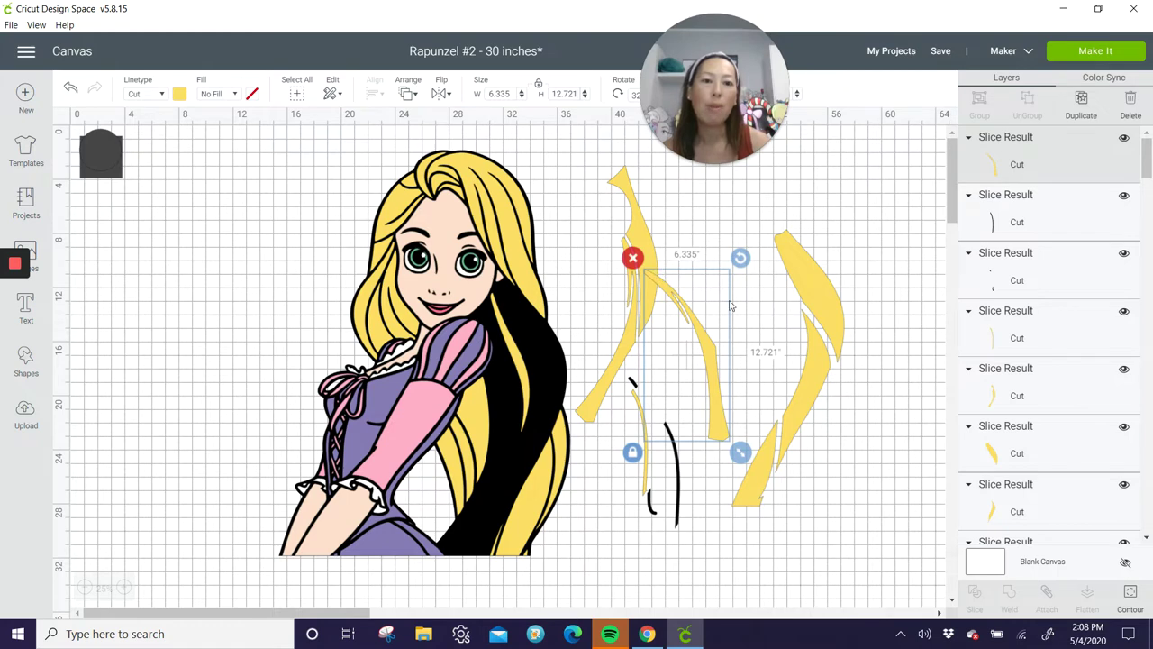
drag(739, 259, 707, 277)
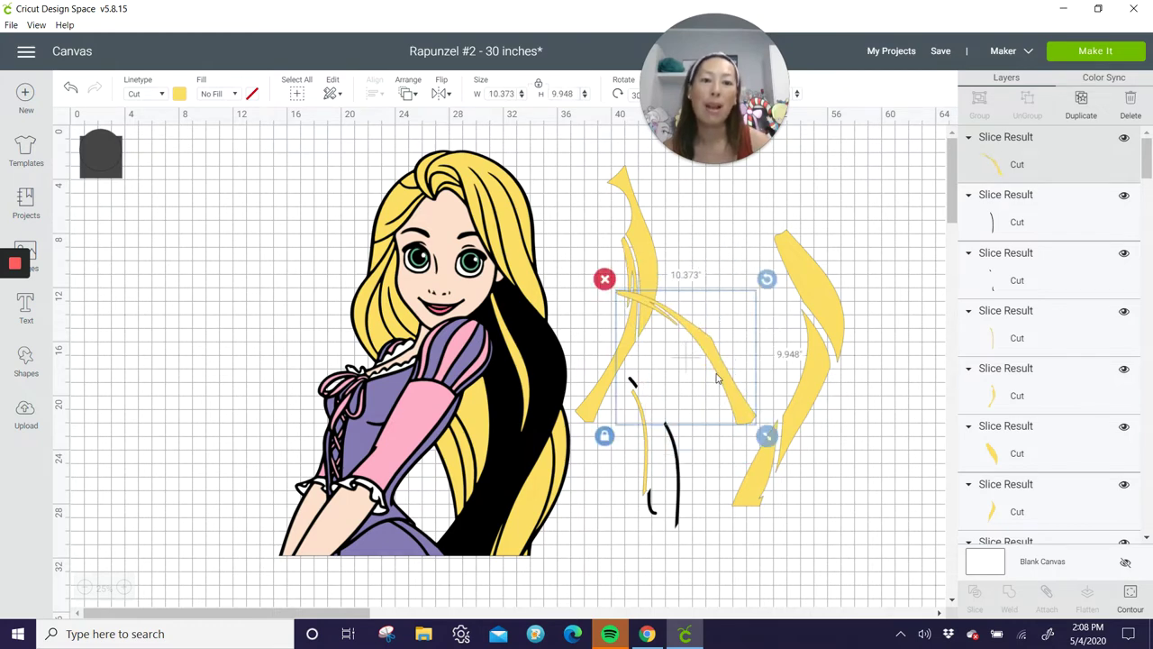
drag(712, 363, 856, 363)
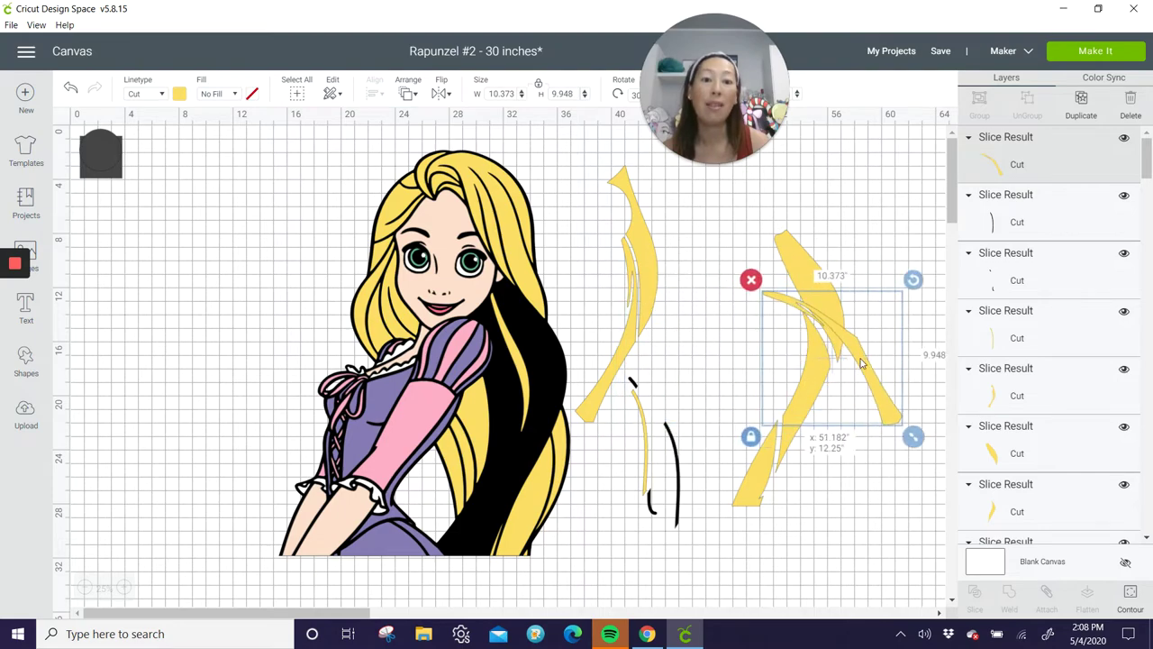
Hide the lower contour of the original sliced strand, tilt its upper section counterclockwise, and place it with the separated hair sections.
click(654, 273)
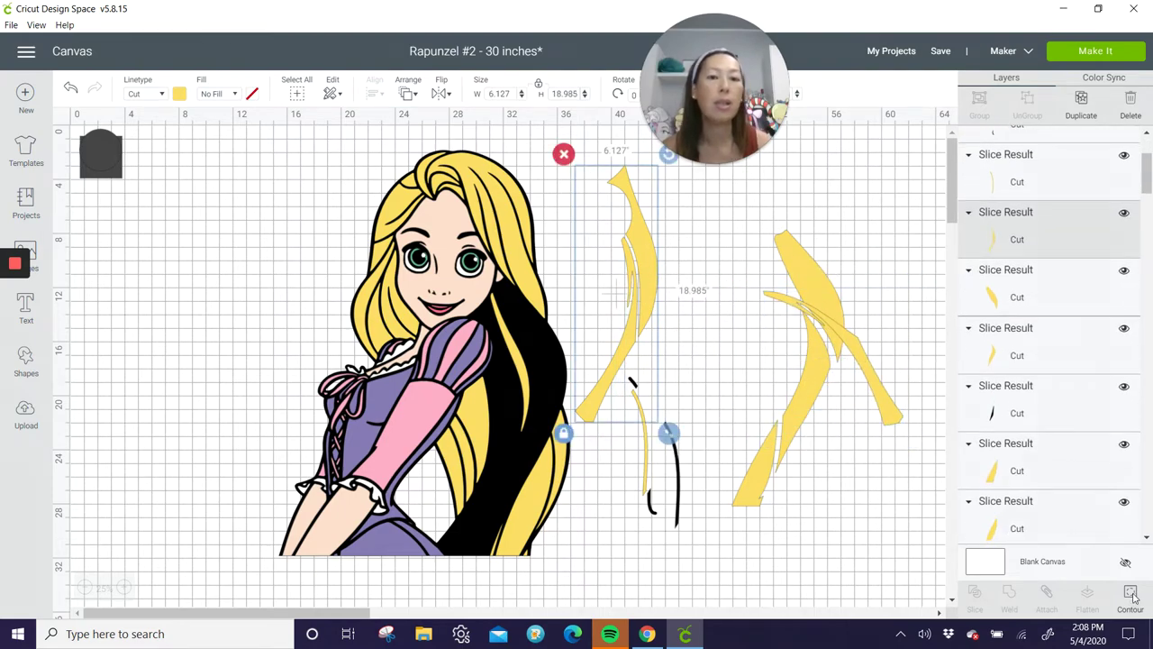
click(1132, 591)
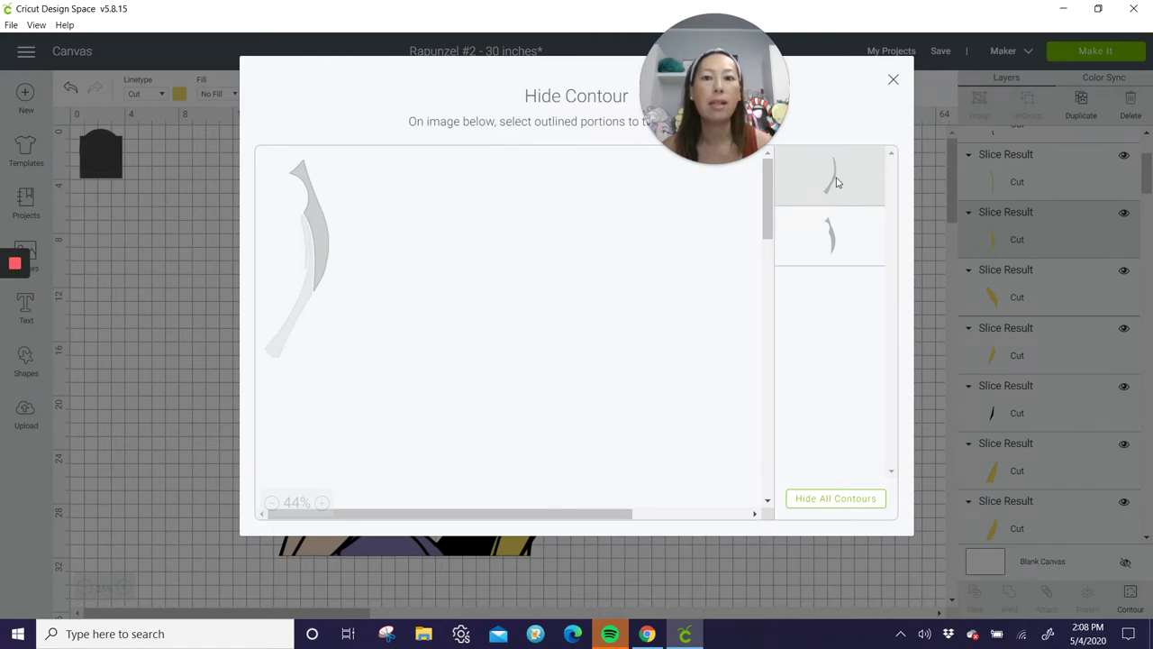
click(893, 80)
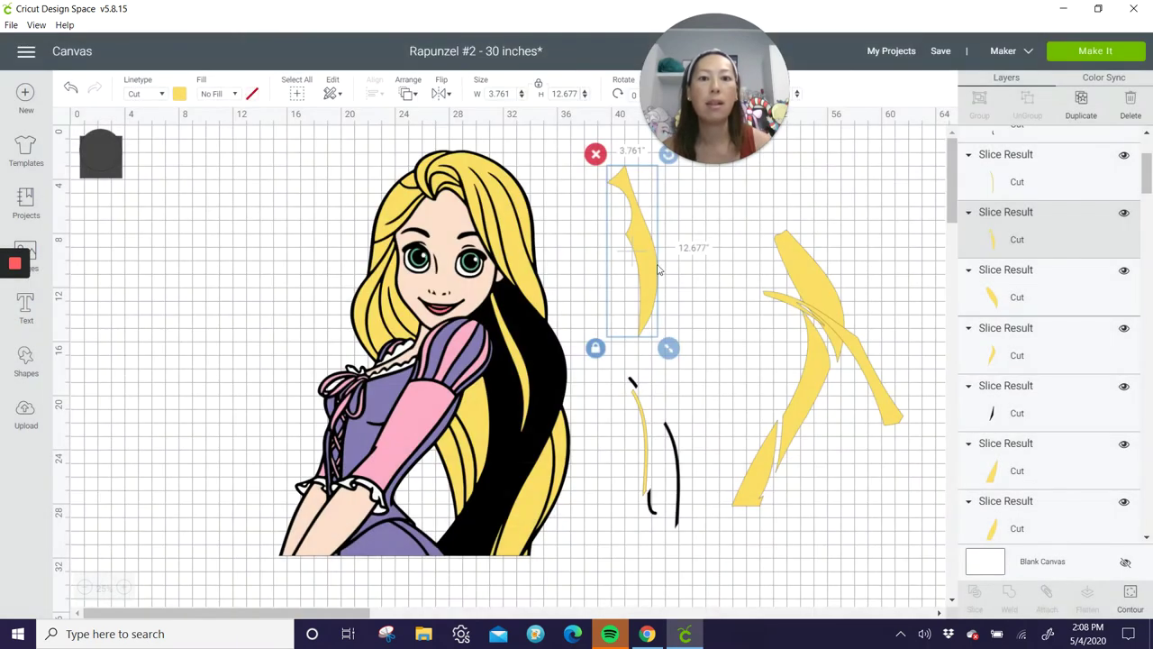
drag(648, 271, 647, 319)
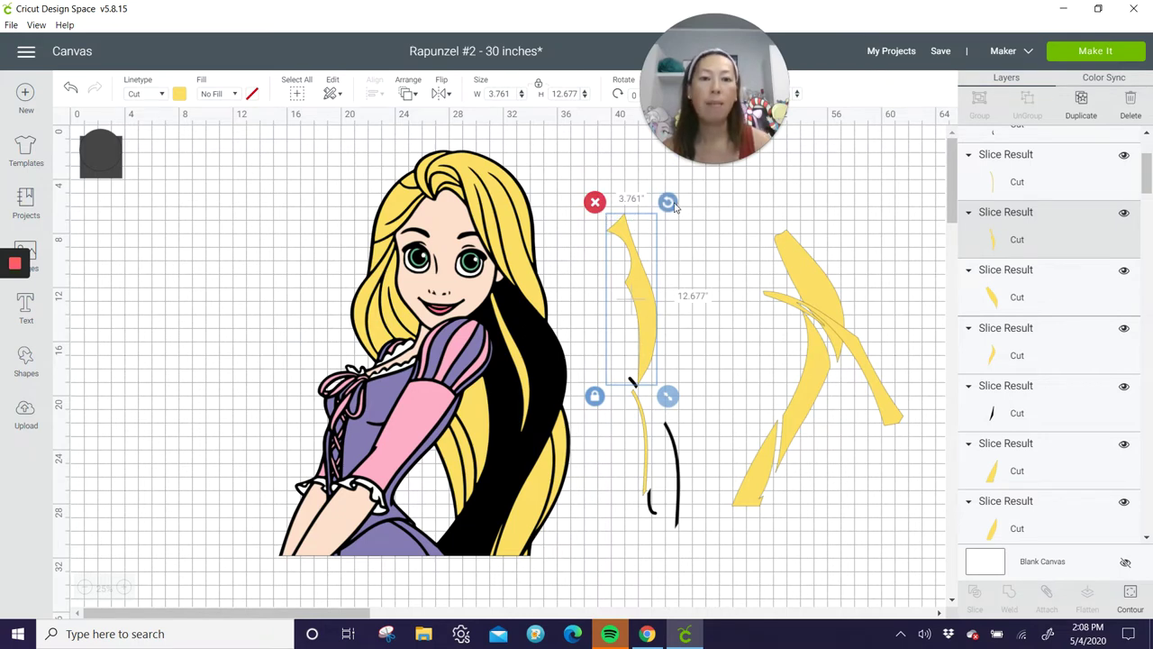
drag(674, 205, 636, 193)
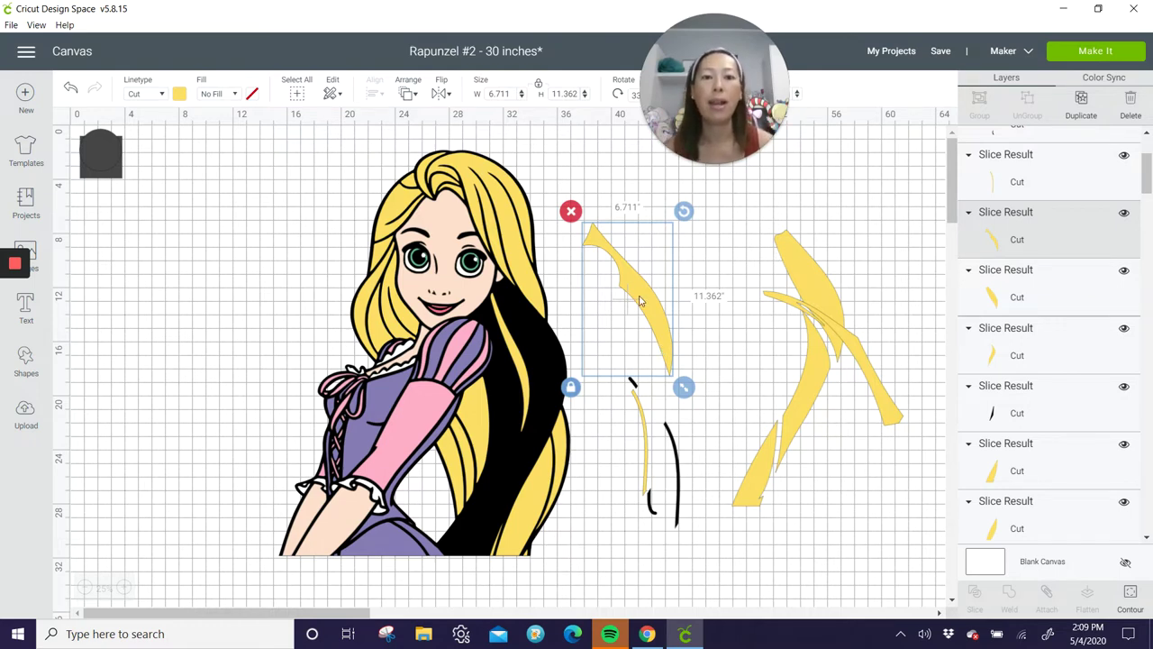
drag(639, 300, 822, 325)
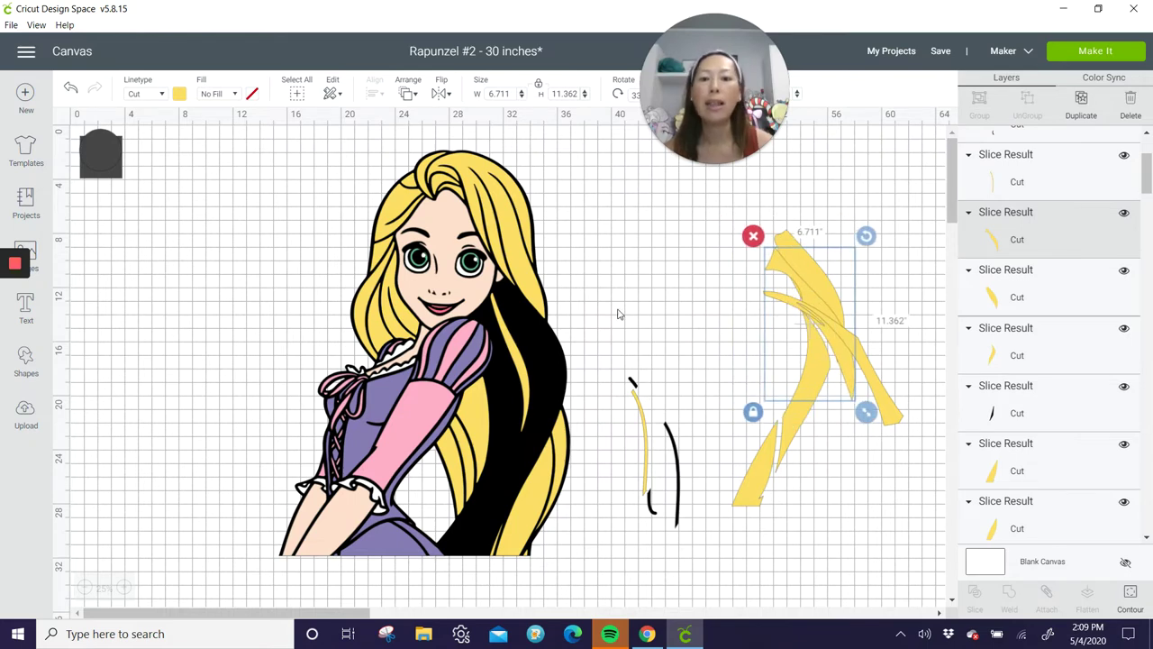
Delete the leftover black and yellow slice fragments beside the figure.
drag(618, 314, 694, 577)
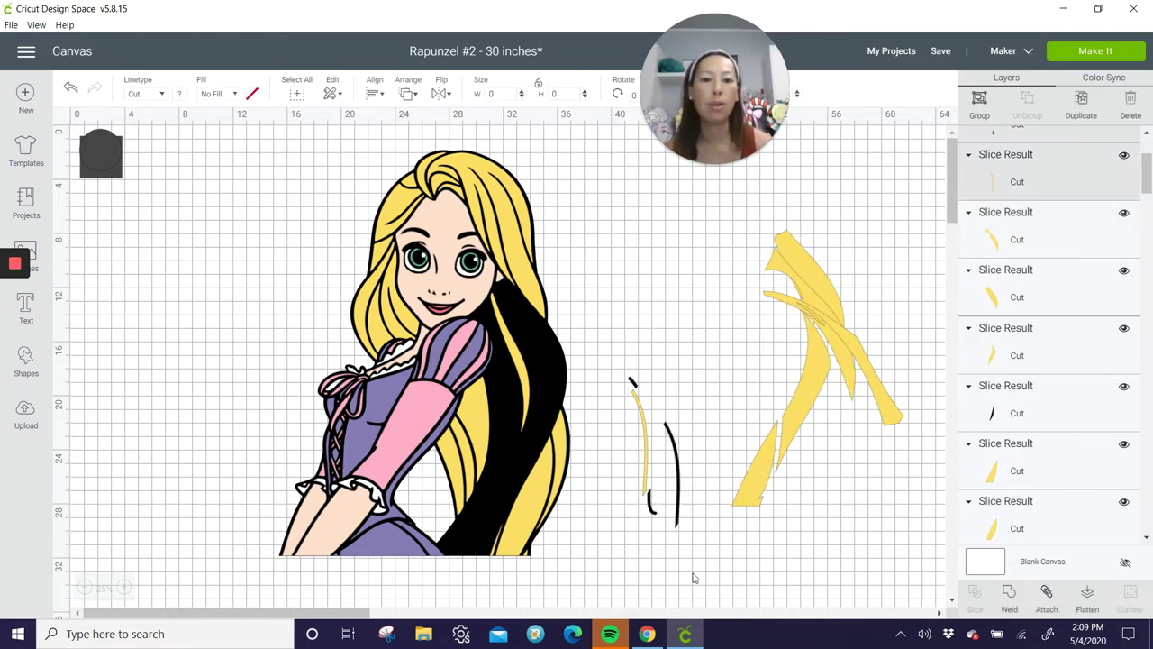
key(Delete)
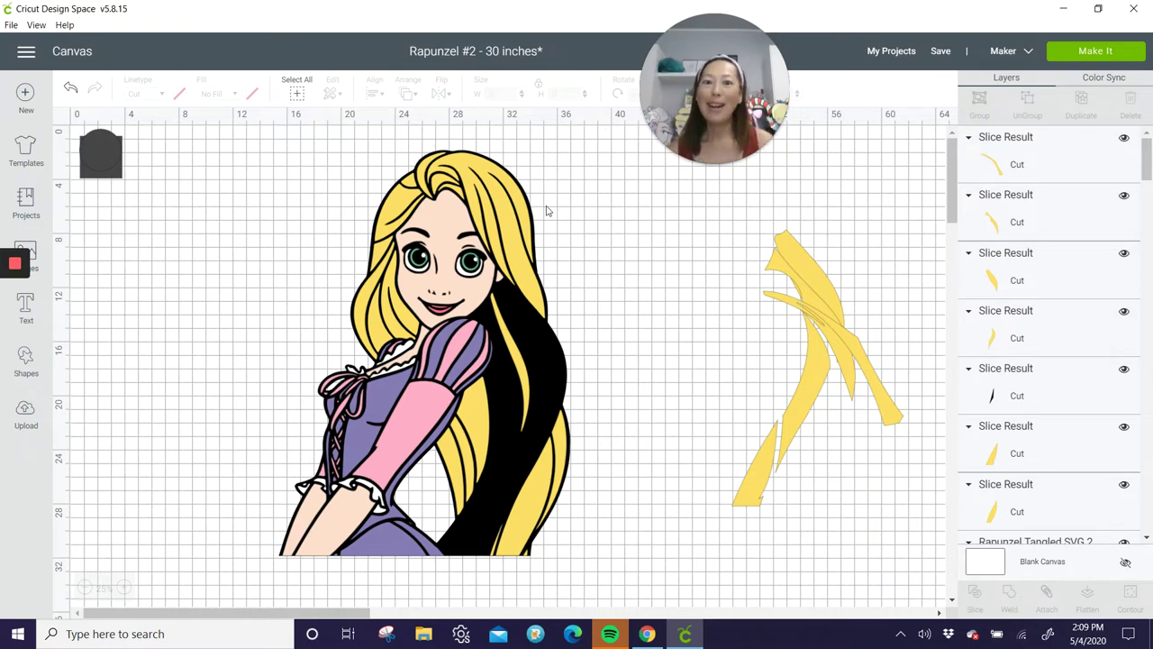
Widen the tiny yellow sliver at the bottom of the long hair to about 1.68 inches, keeping its height.
scroll(684, 417, down, 3)
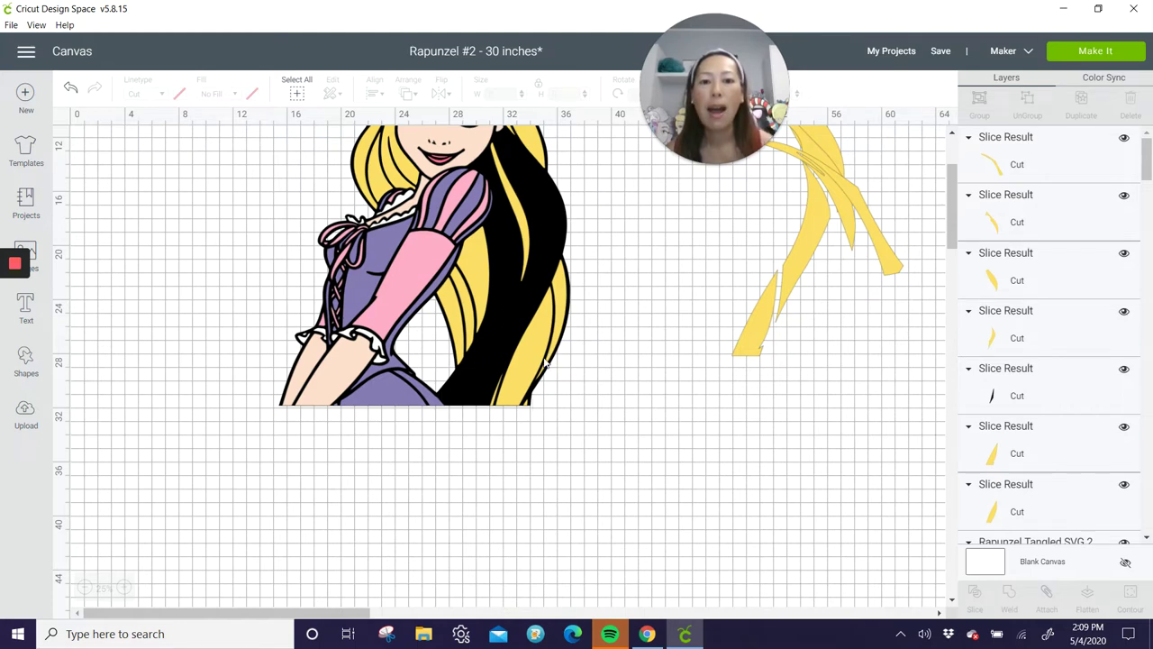
click(494, 399)
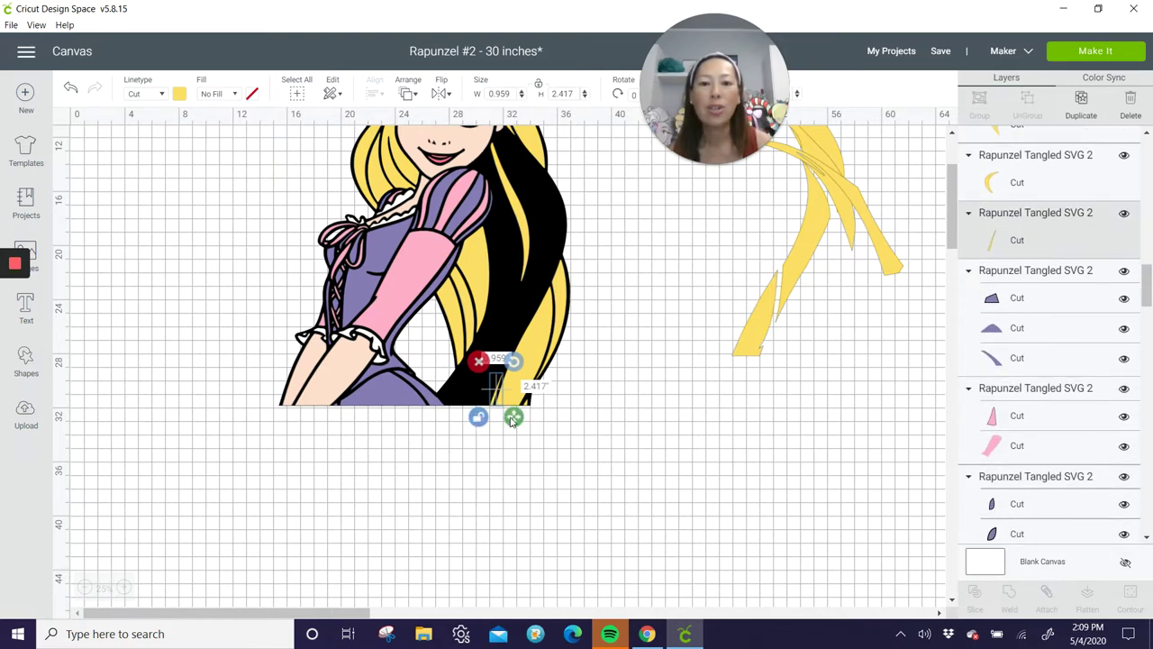
drag(513, 418, 523, 416)
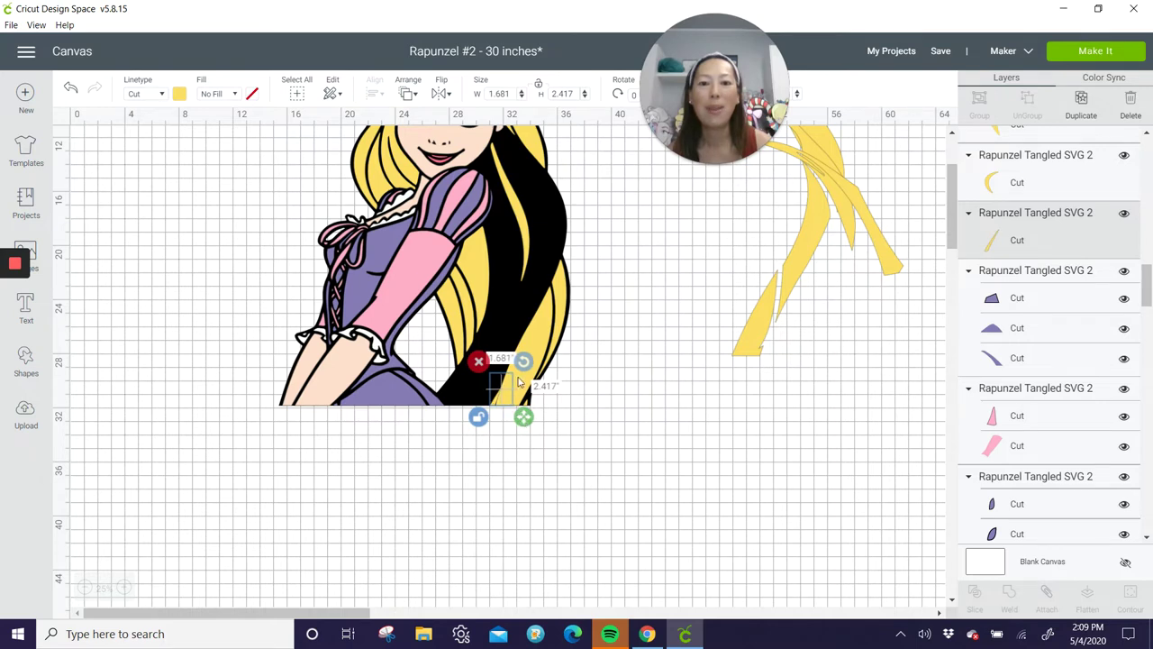
click(529, 403)
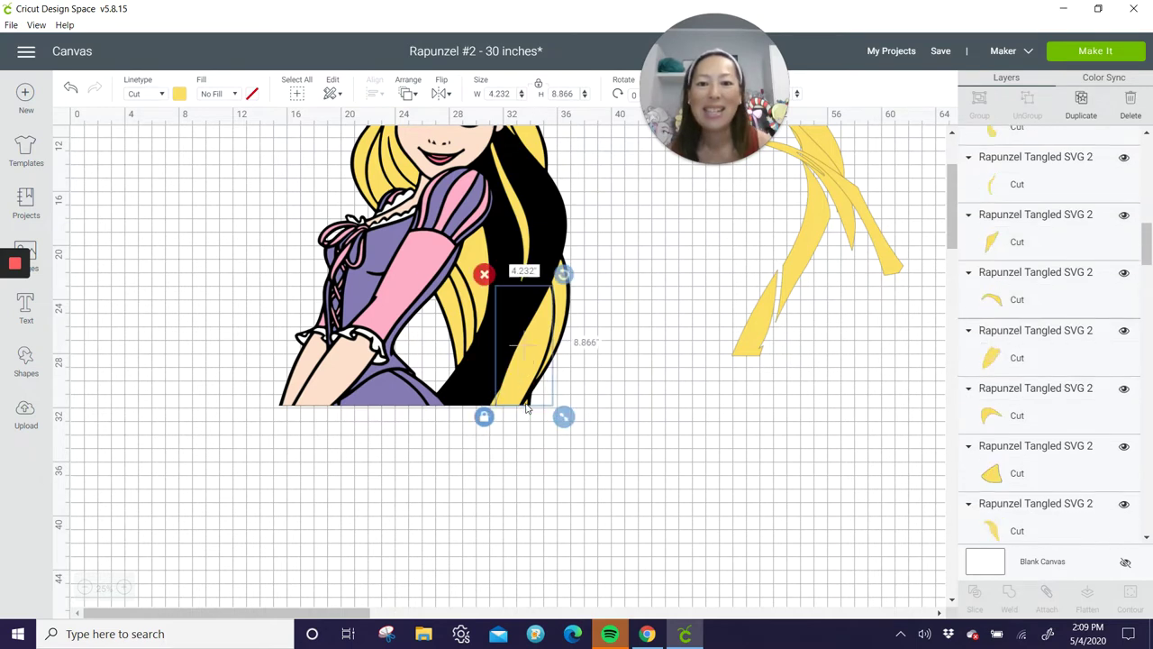
click(537, 416)
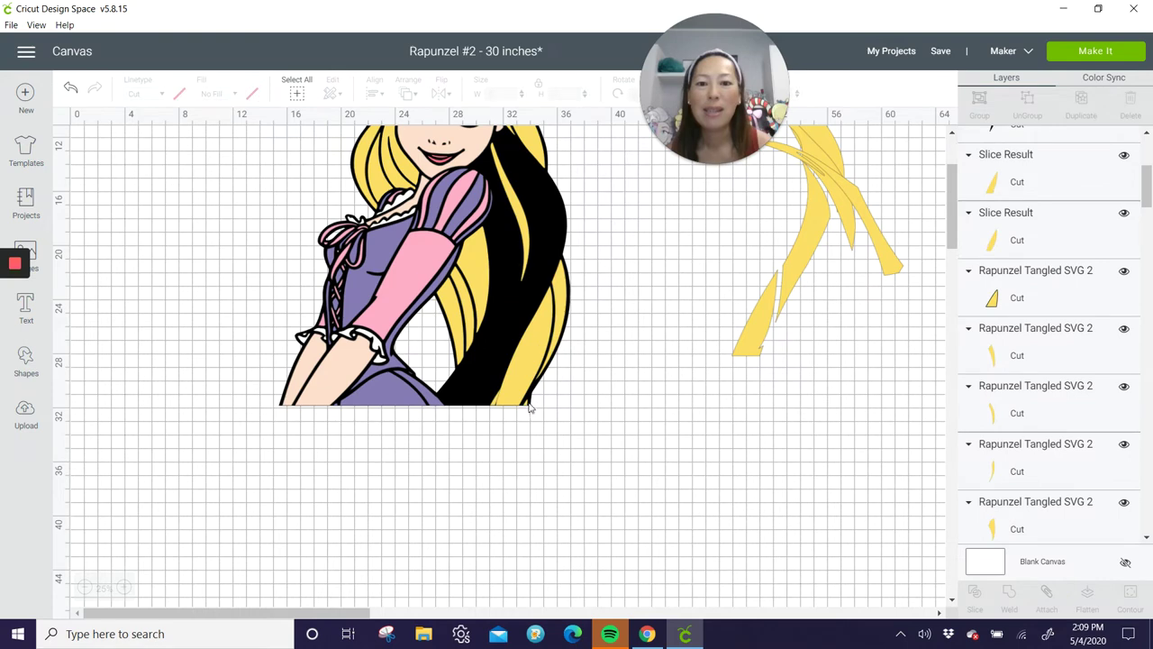
click(528, 406)
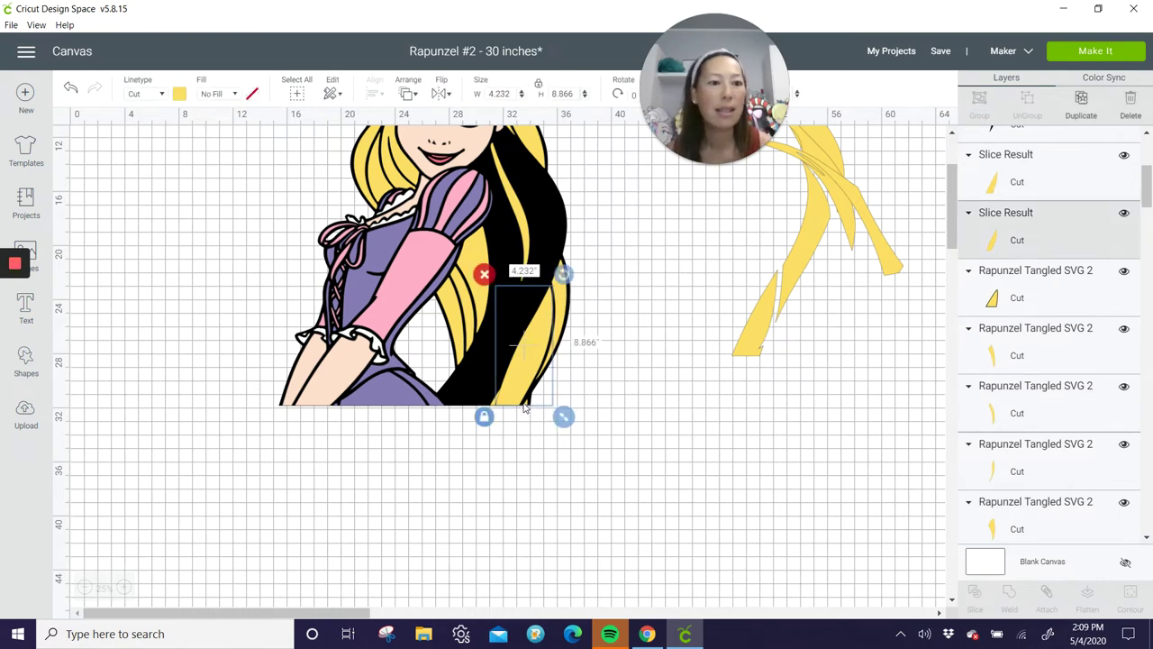
key(Delete)
Widen the outermost lower hair strand to about 2.74 inches and shift it to overlap the neighboring strand.
click(569, 304)
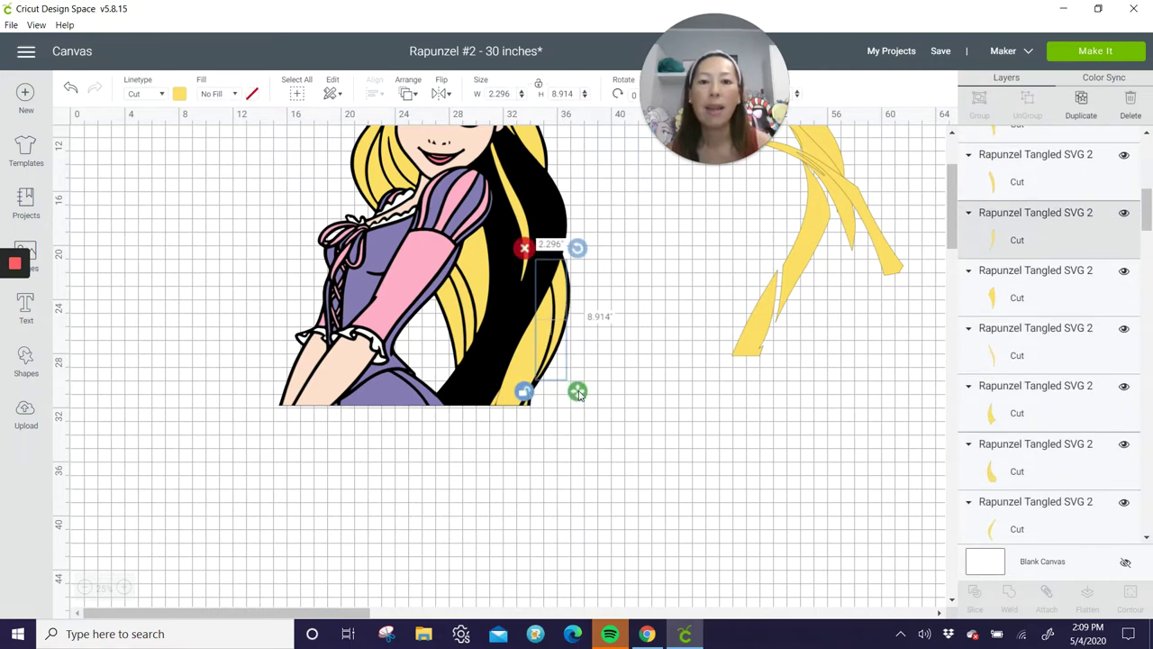
drag(577, 393, 584, 391)
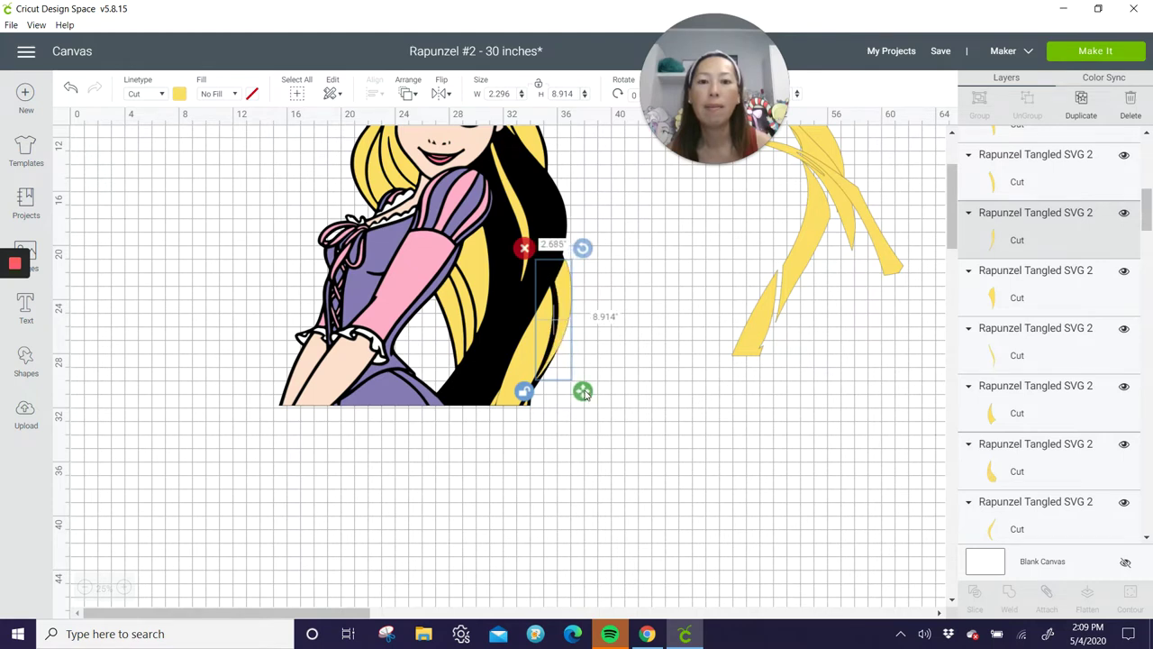
click(560, 311)
drag(559, 311, 557, 315)
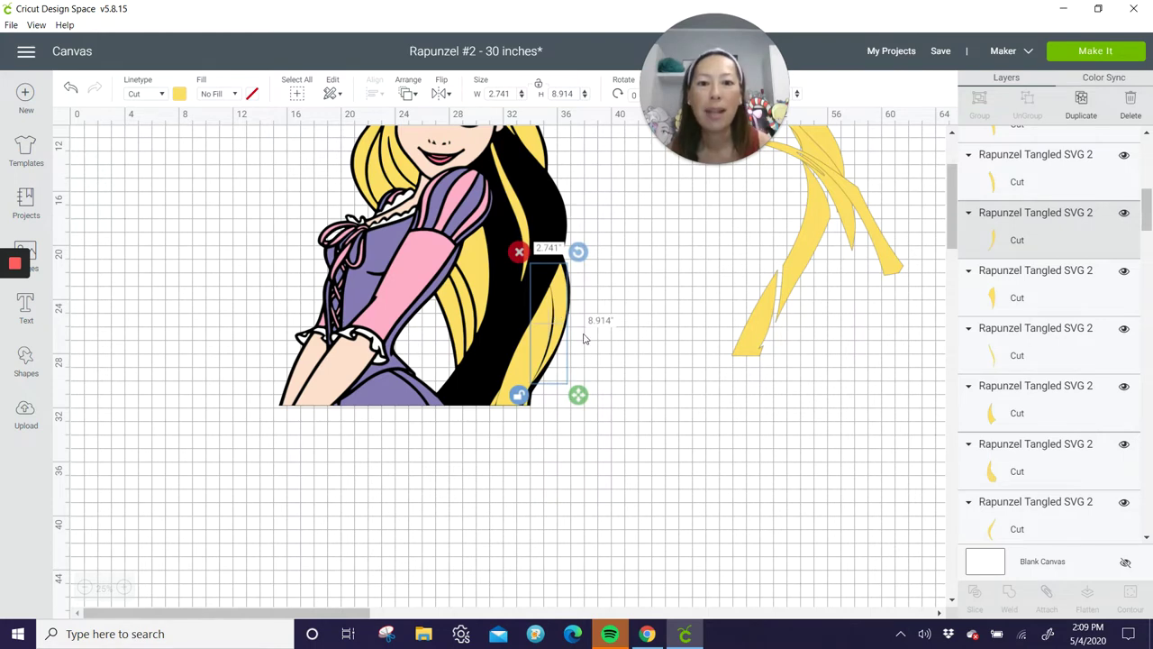
Weld the widened outer strand, the neighboring lower strand, and the widened bottom sliver into one piece.
click(622, 351)
click(560, 304)
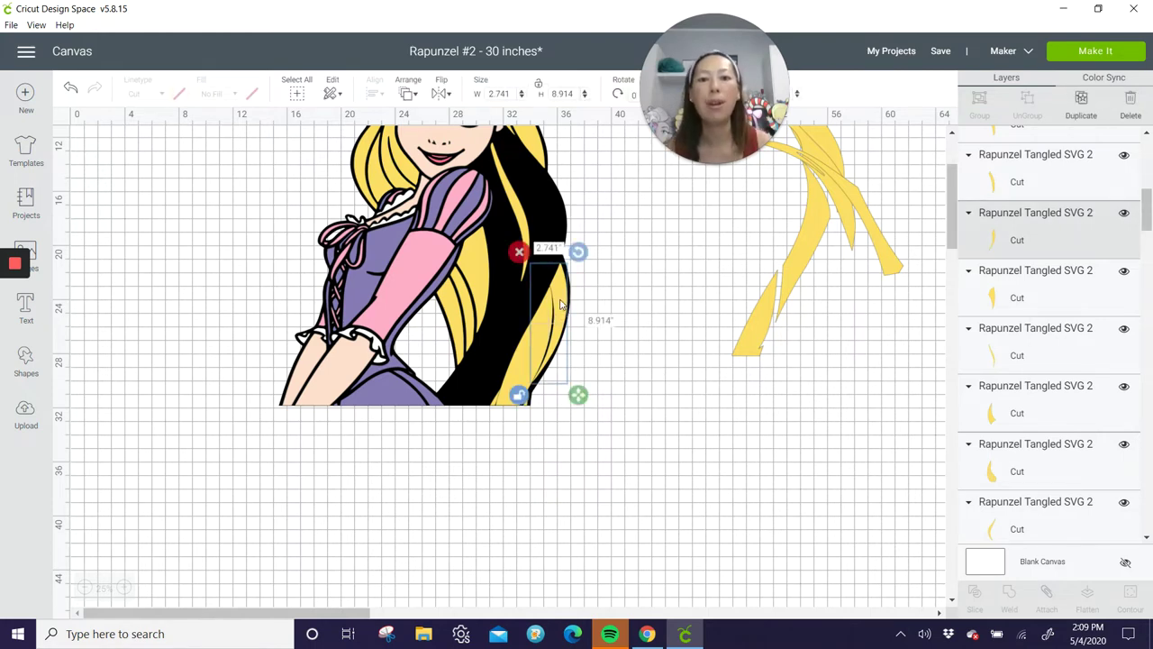
shift+click(522, 378)
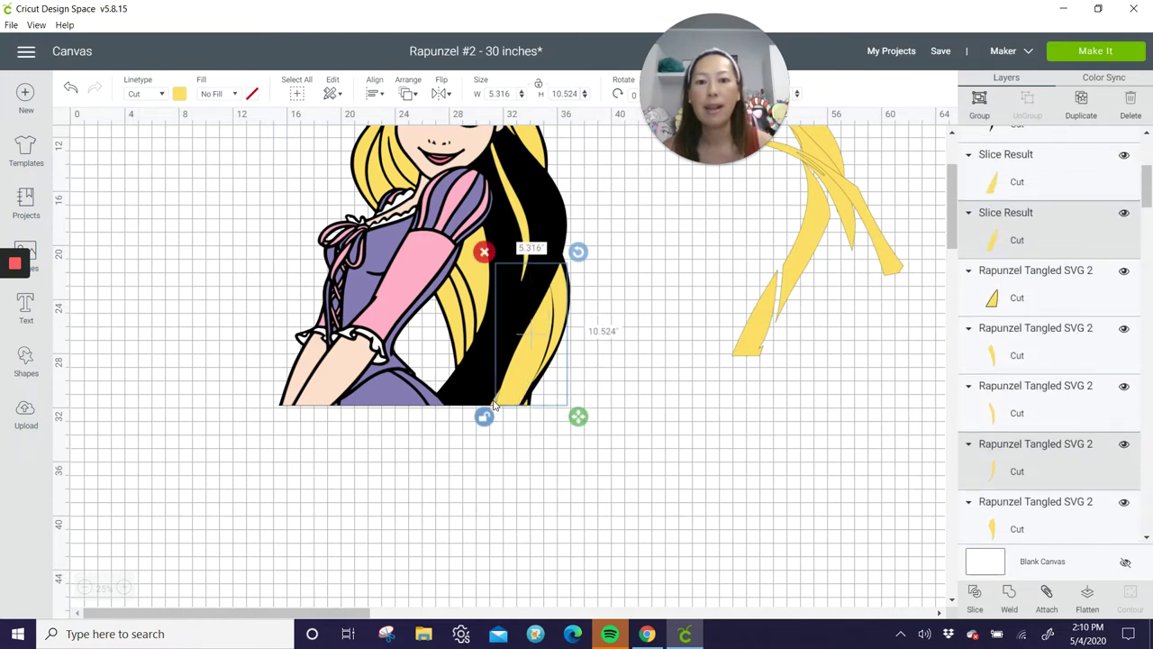
shift+click(494, 405)
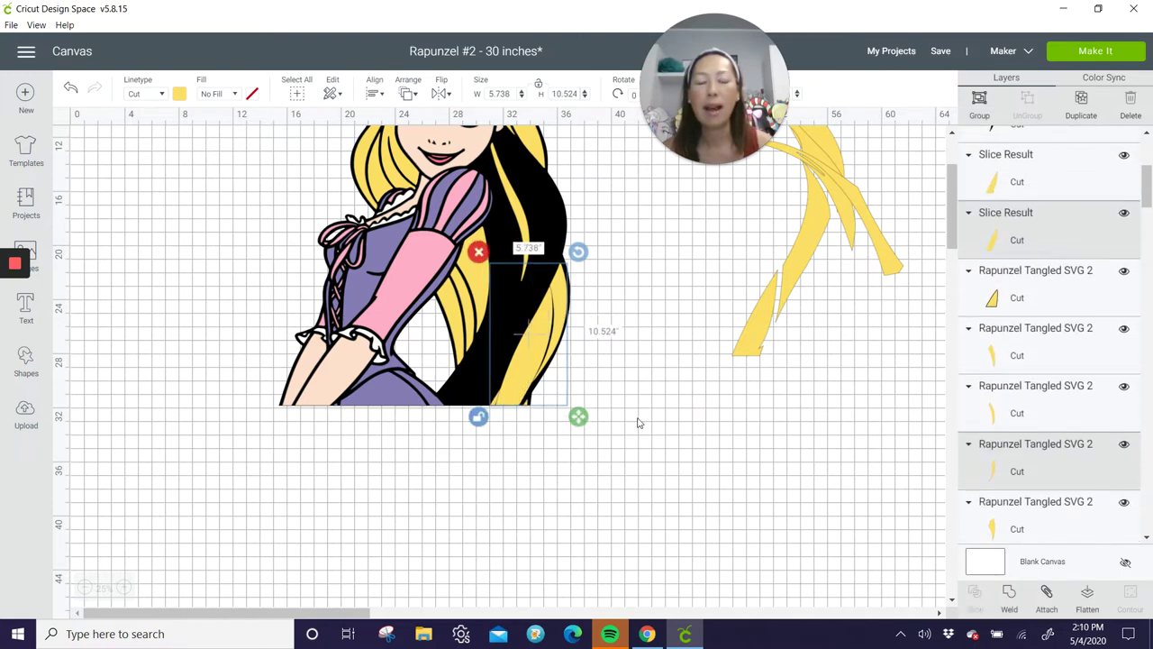
click(1010, 596)
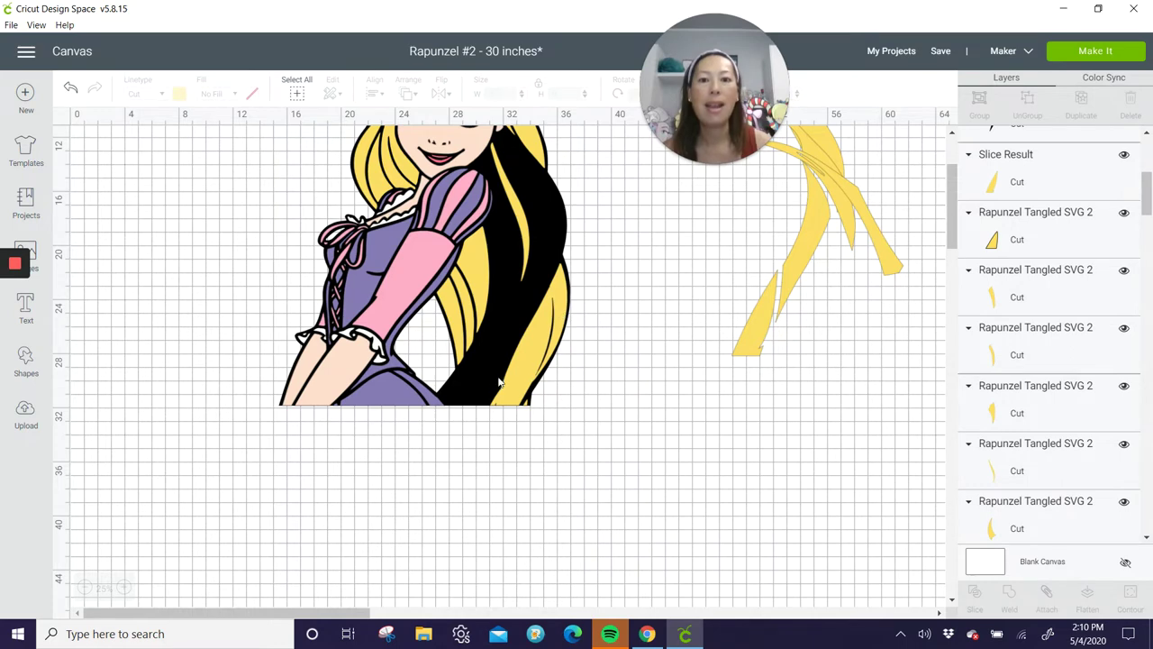
Weld the small leftover corner sliver to the lower outer hair piece and move the result beside the other separated hair pieces.
click(531, 340)
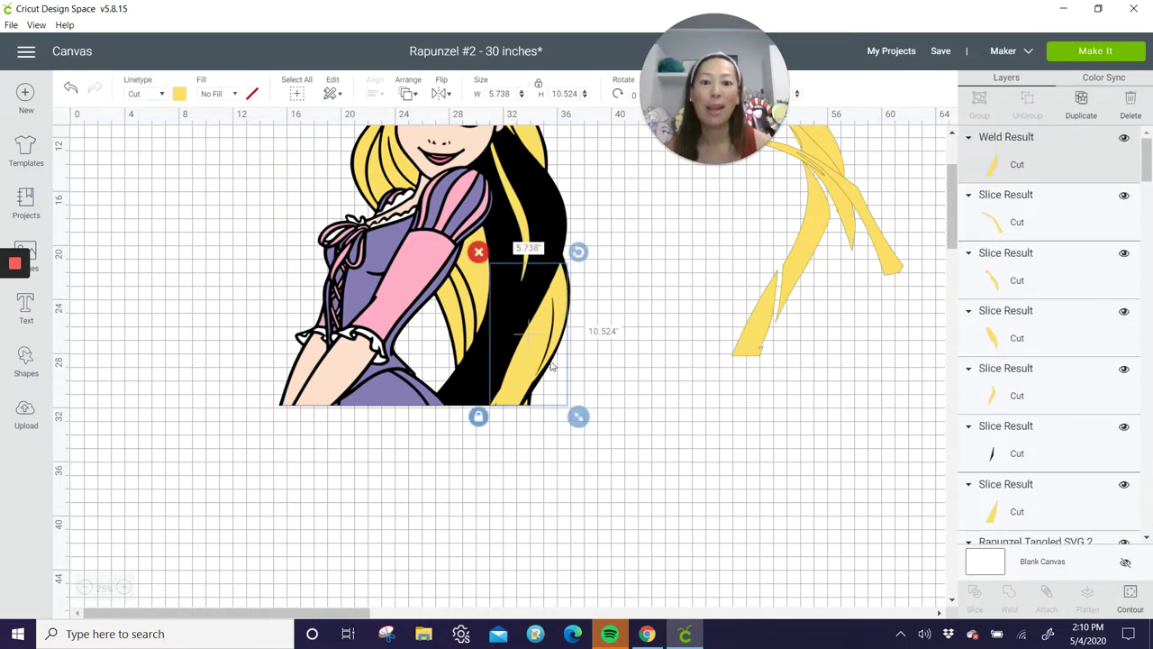
click(535, 438)
drag(544, 354, 632, 439)
click(594, 434)
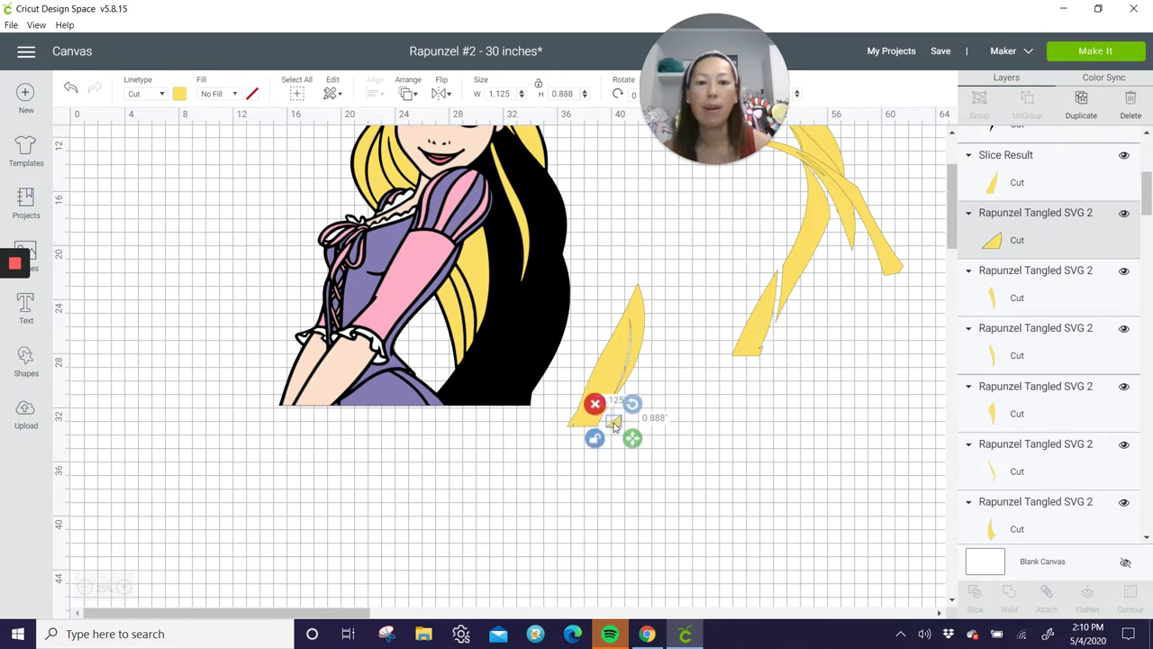
shift+click(613, 423)
key(ctrl+shift+w)
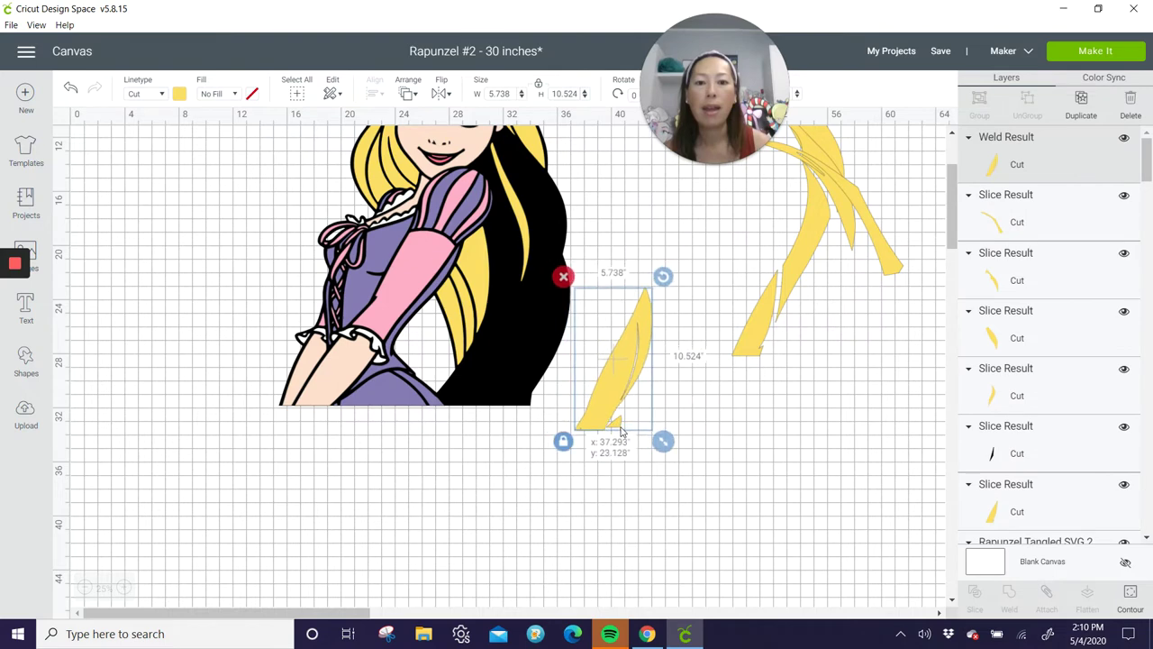
drag(620, 432, 595, 361)
click(1011, 595)
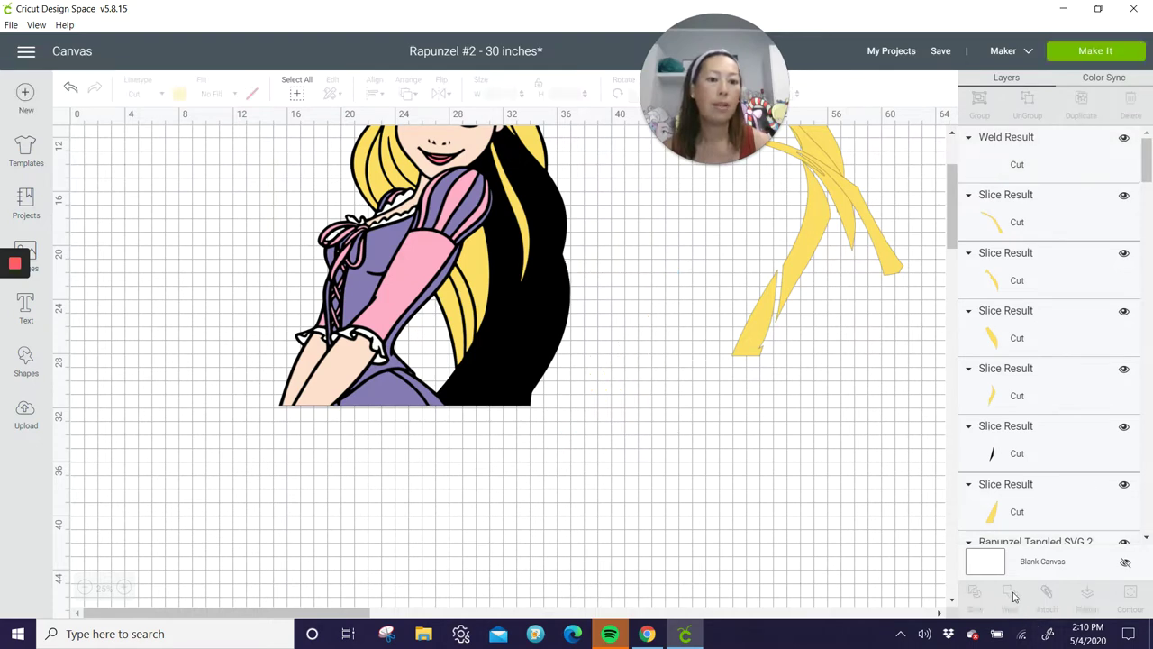
drag(621, 355, 529, 337)
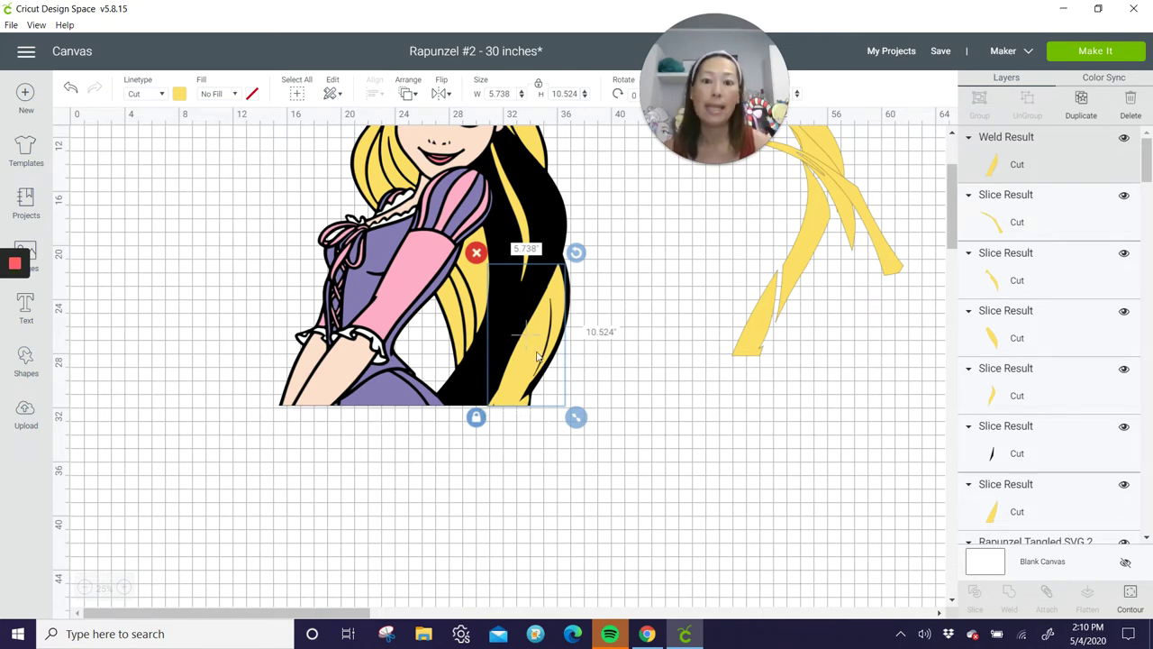
drag(536, 357, 828, 304)
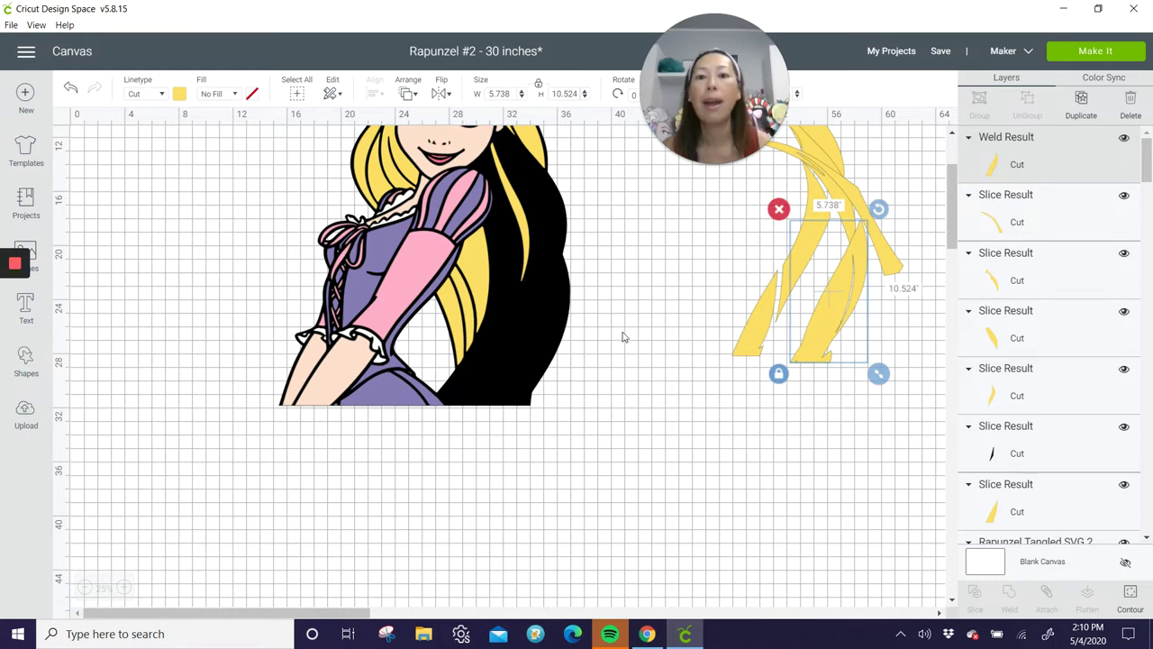
click(475, 277)
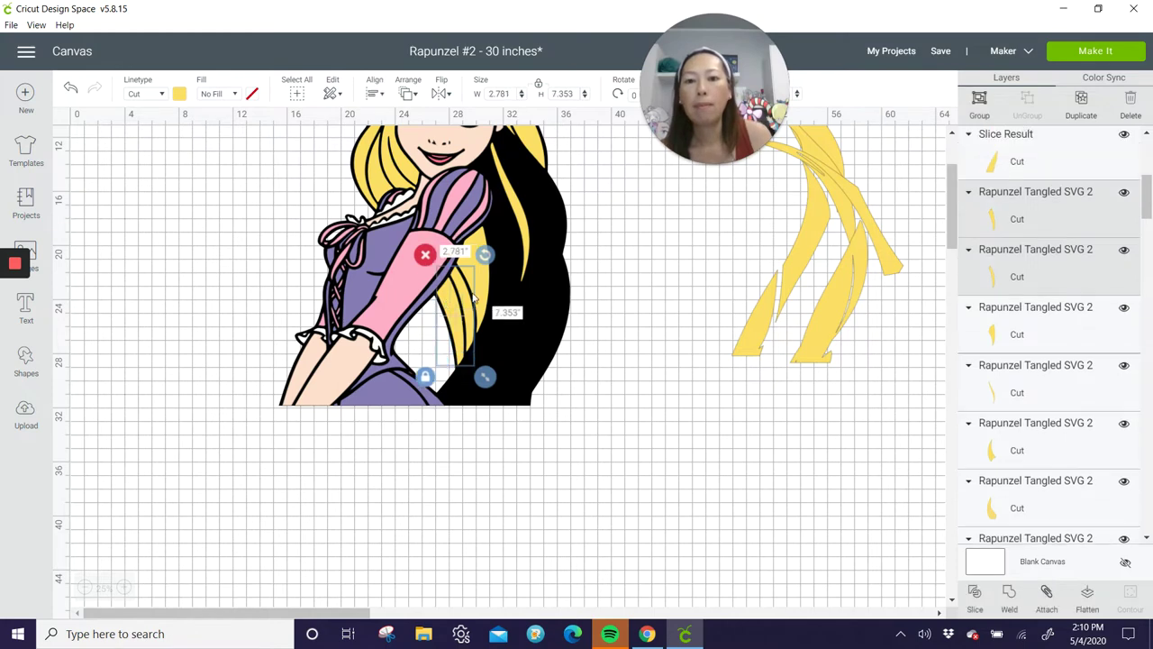
shift+click(485, 281)
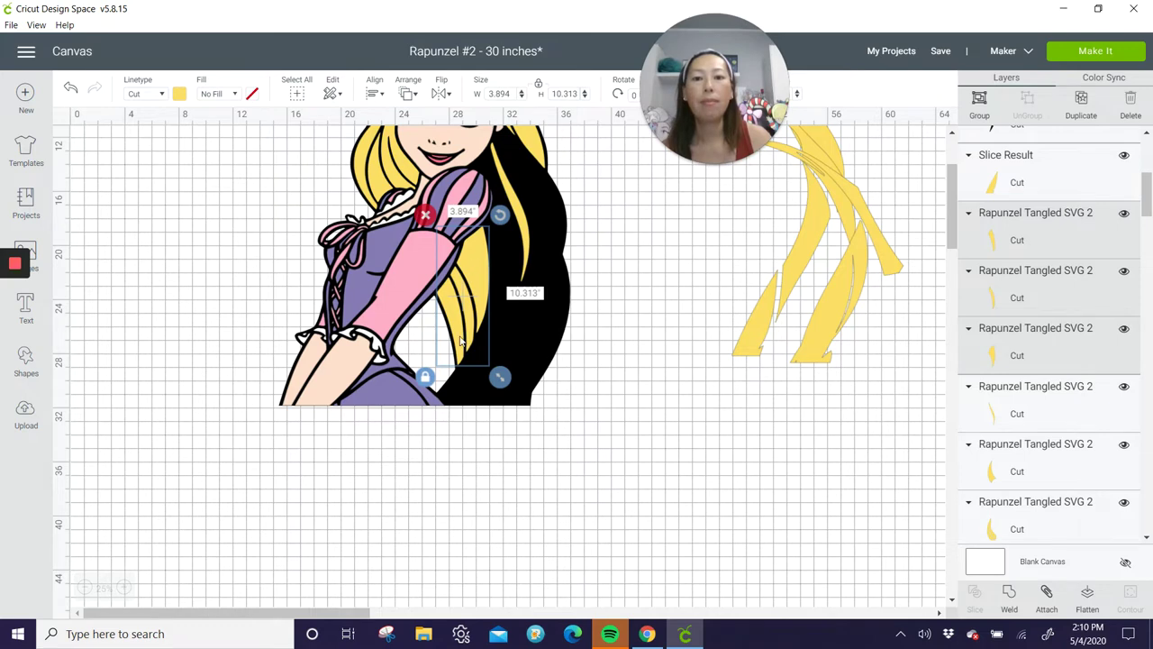
click(171, 271)
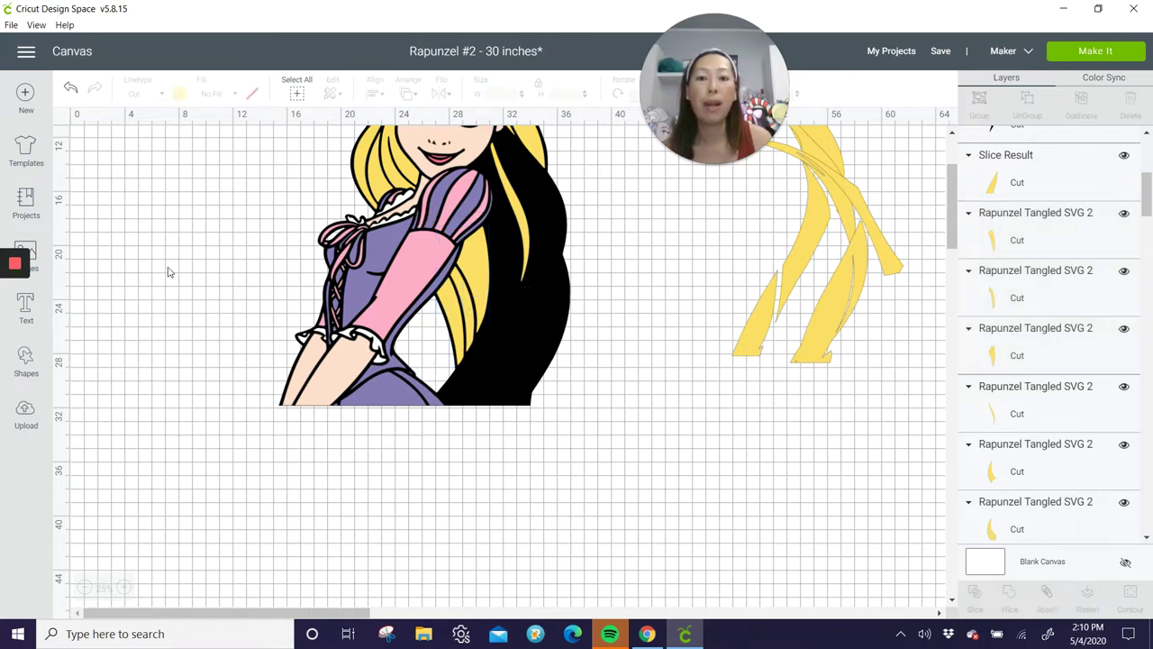
Duplicate the dark circle, reshape the copy to about 0.28 by 4.22 inches, and place it tilted across the hair strands beneath the arm.
scroll(167, 271, up, 3)
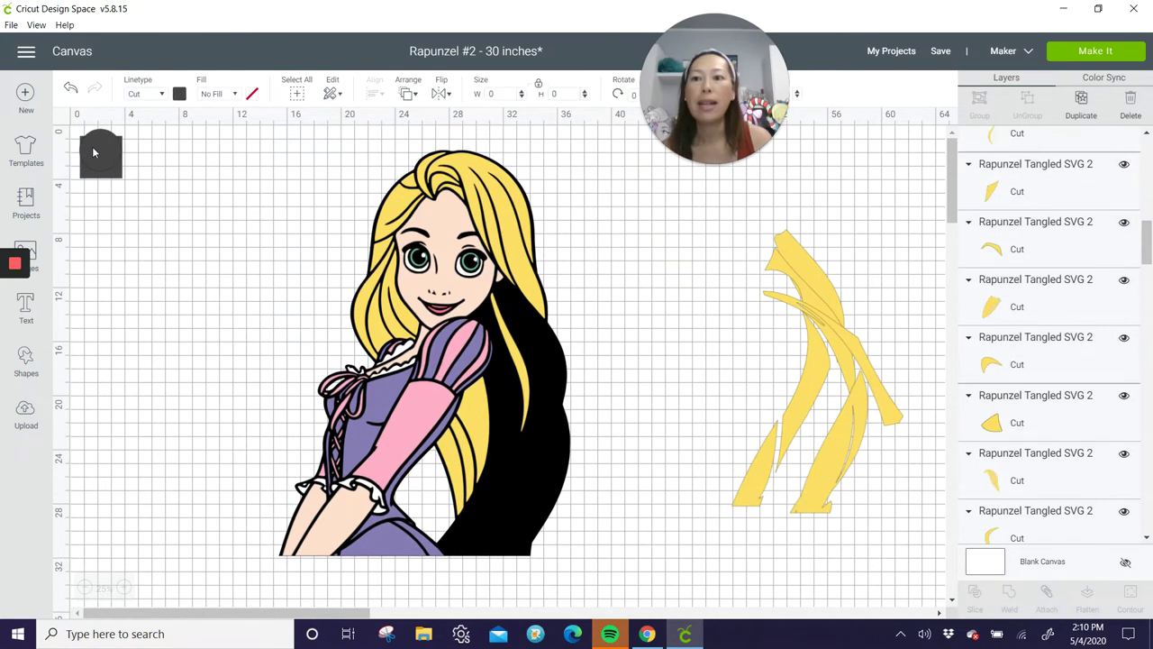
drag(95, 149, 265, 466)
click(1081, 101)
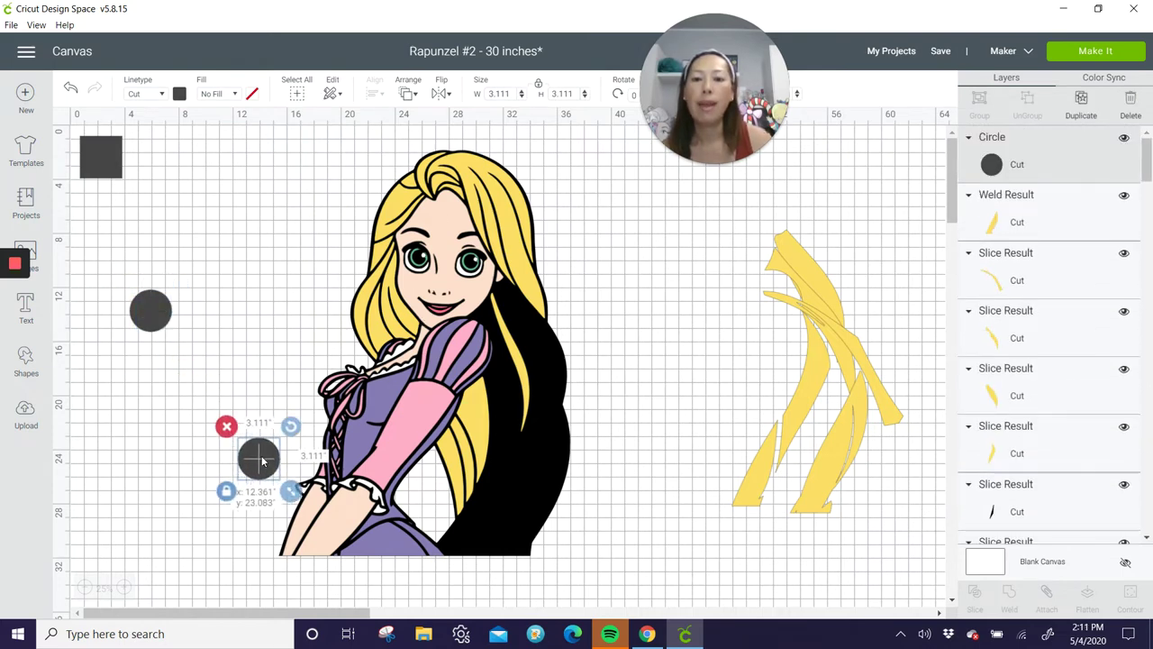
click(227, 492)
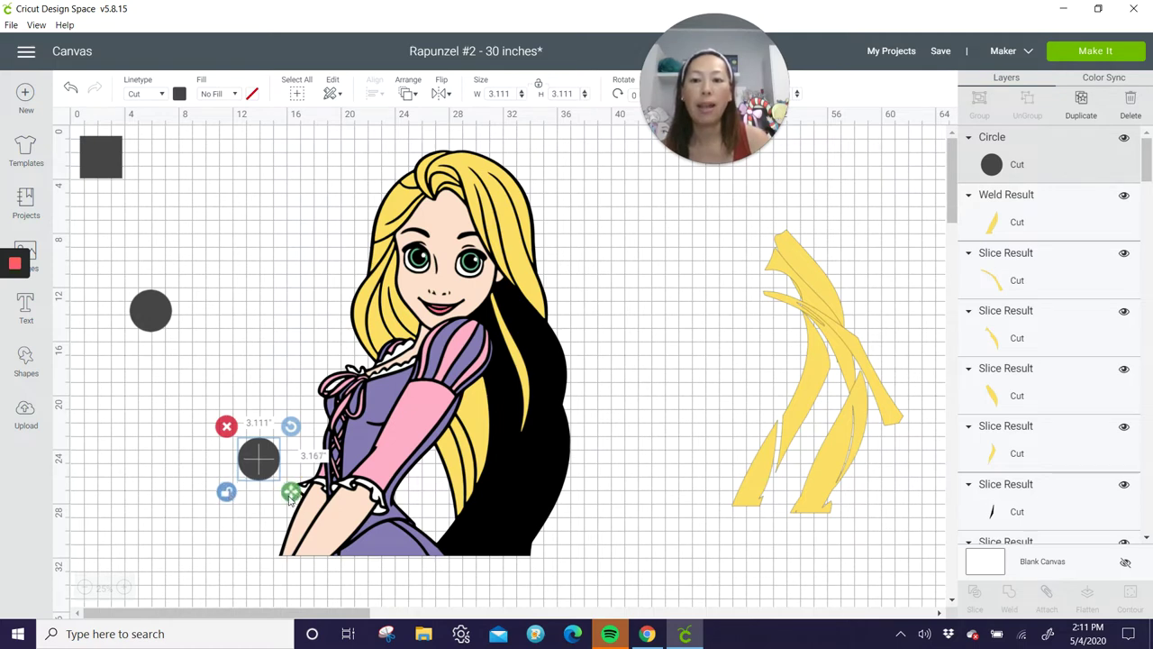
drag(290, 492, 254, 507)
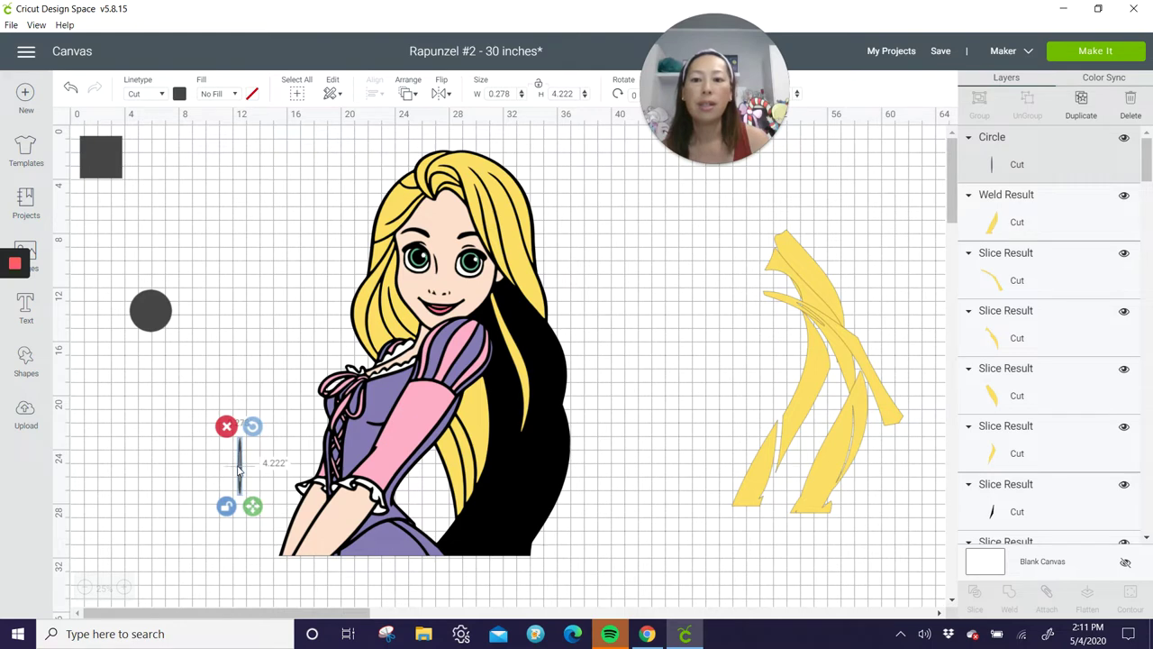
drag(238, 469, 455, 423)
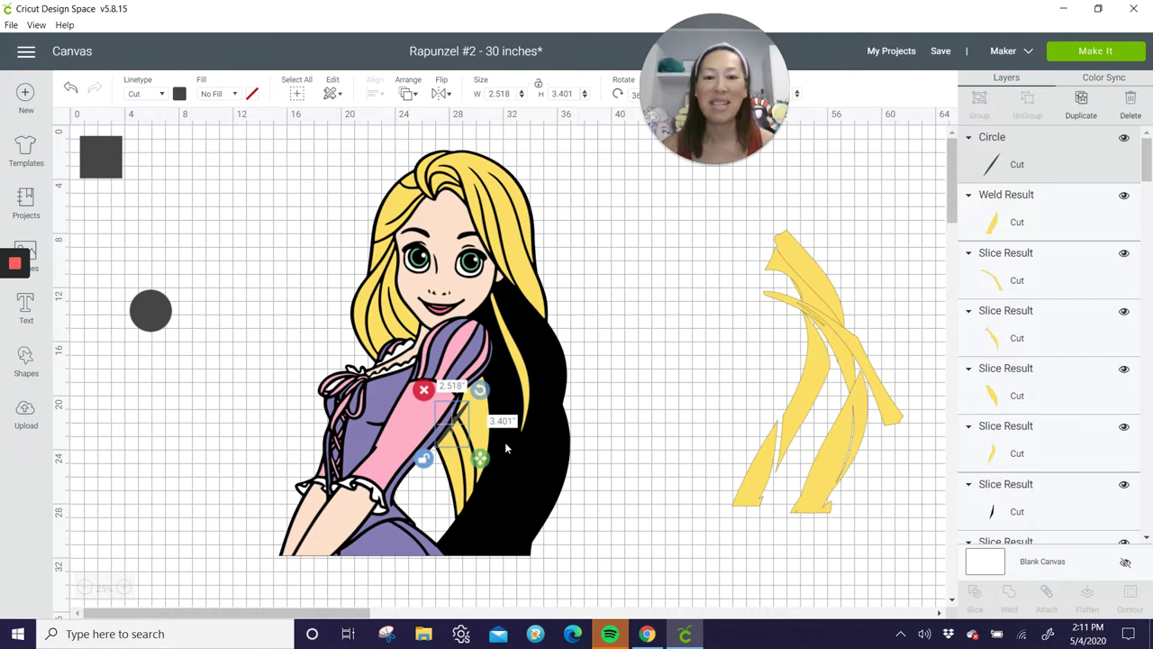
Try welding the tilted sliver to the hair strands beneath the arm, and undo the weld.
shift+click(480, 461)
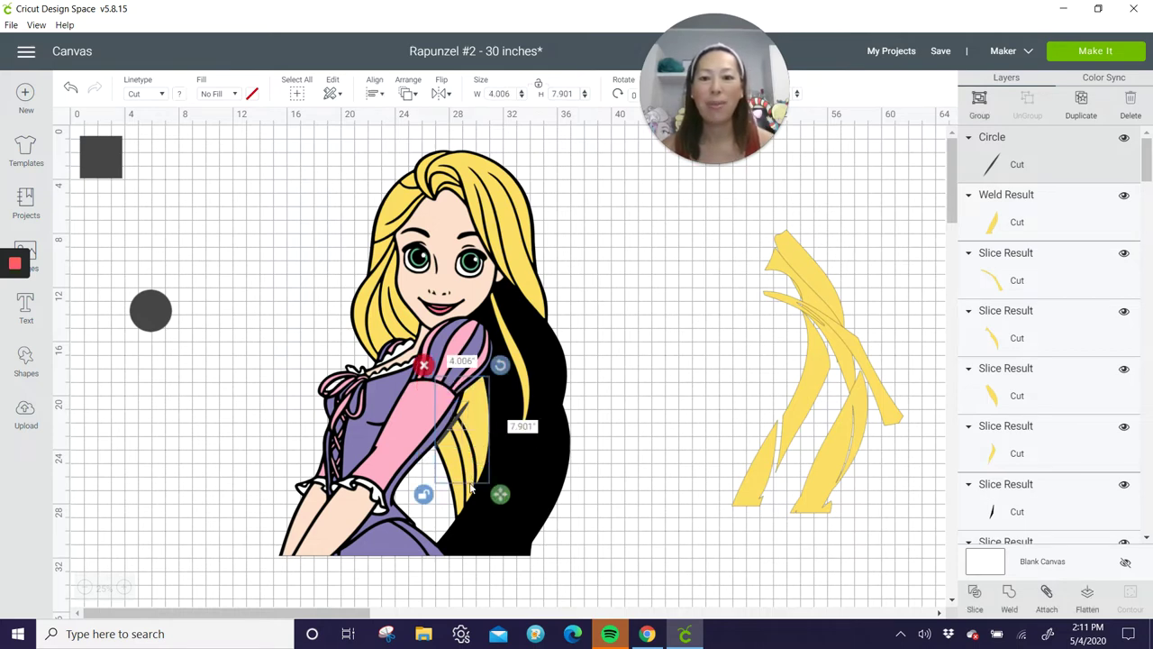
drag(470, 487, 460, 525)
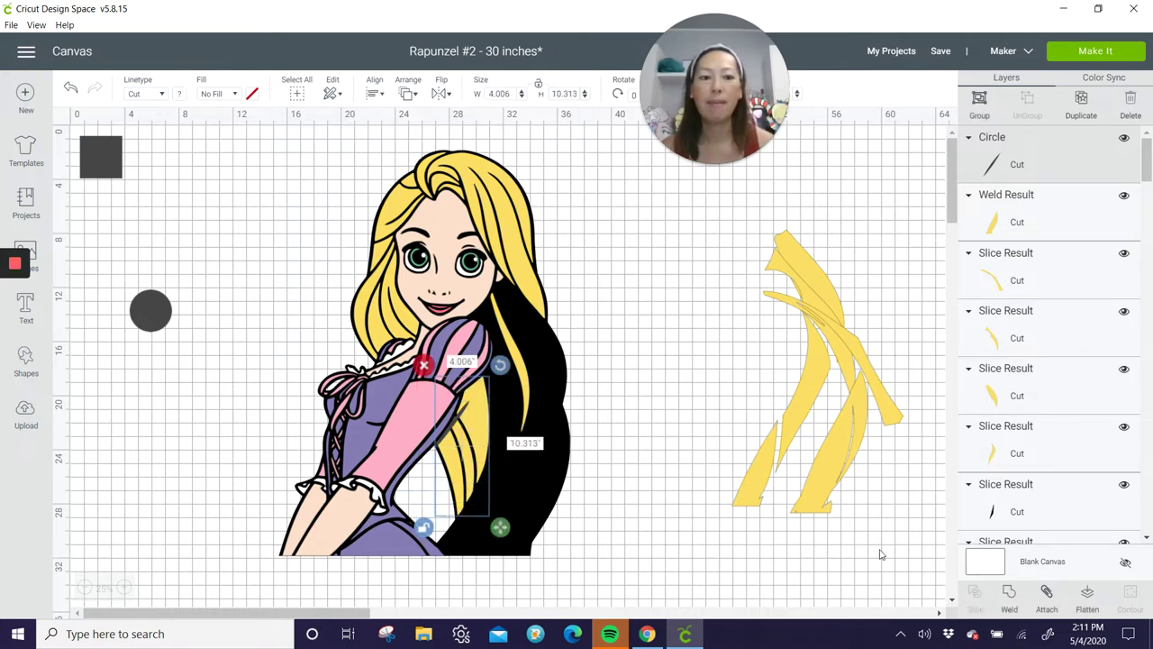
click(1009, 592)
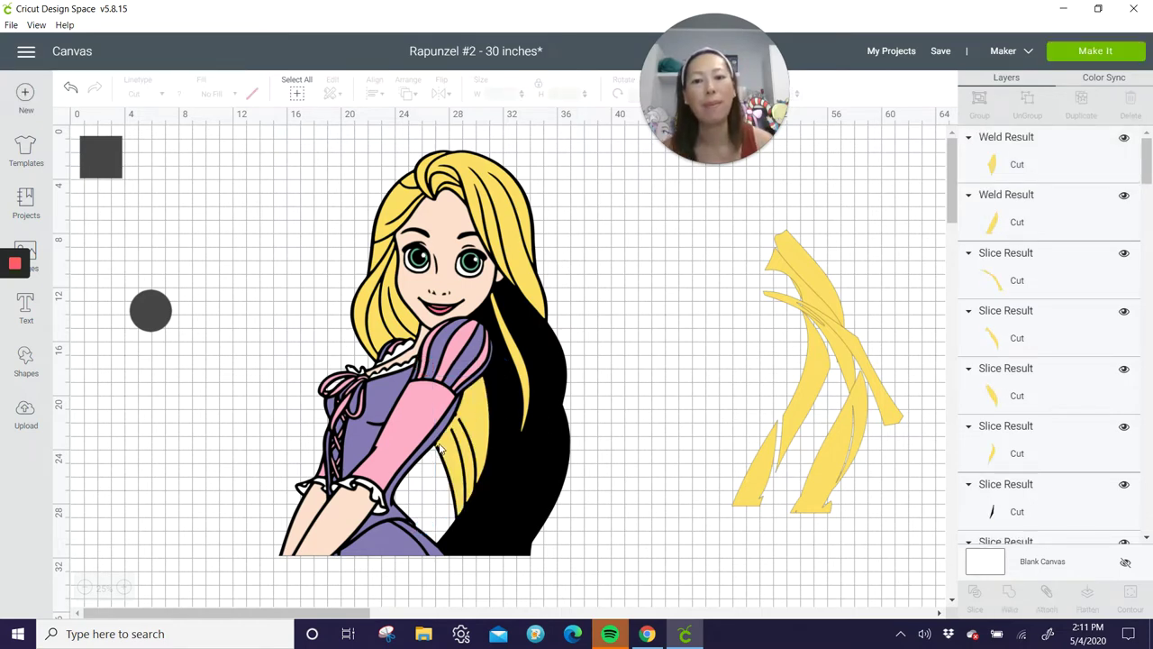
click(71, 88)
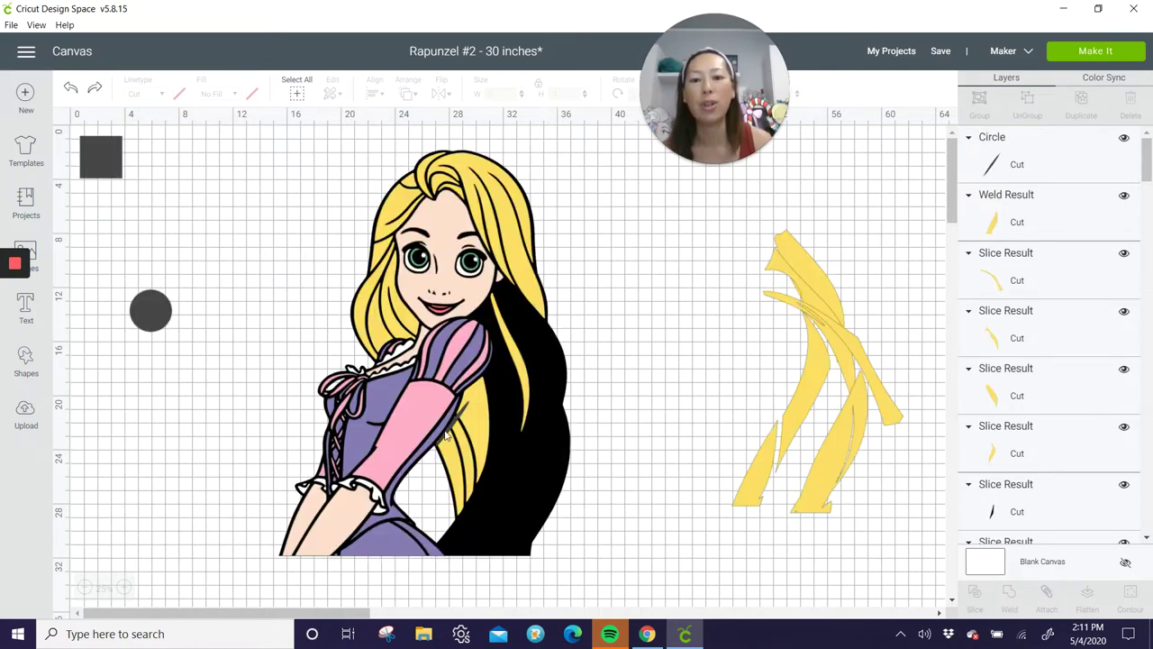
Shift the tilted sliver slightly up so it bridges the strands beneath the arm, and weld it with the two outer strands.
click(447, 436)
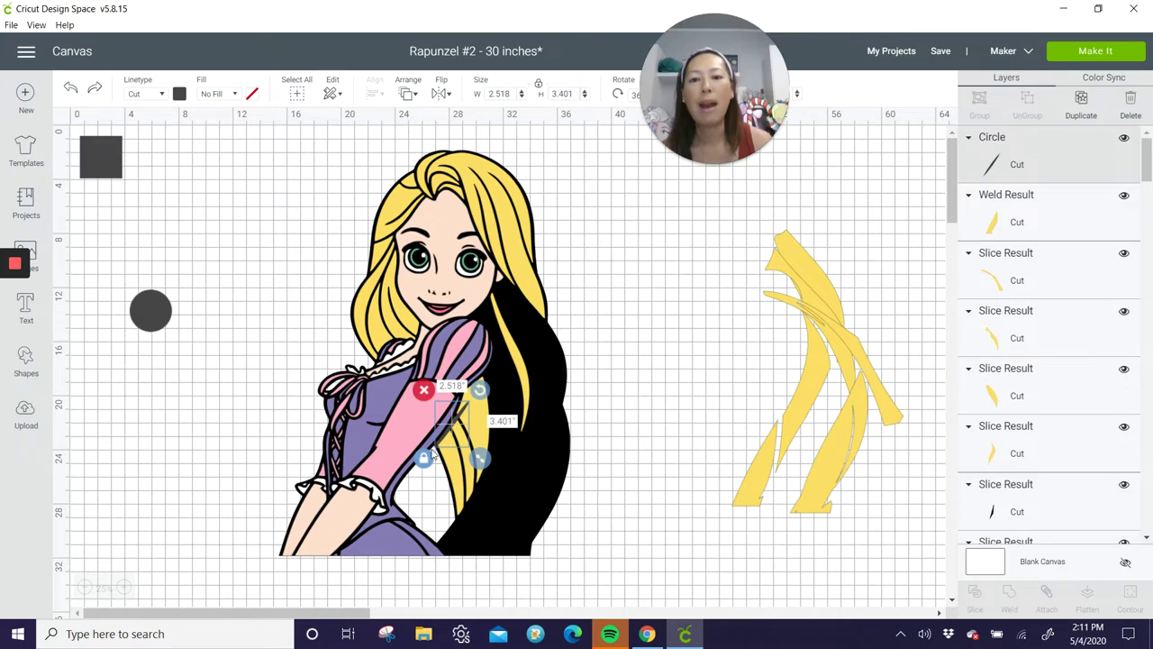
click(487, 459)
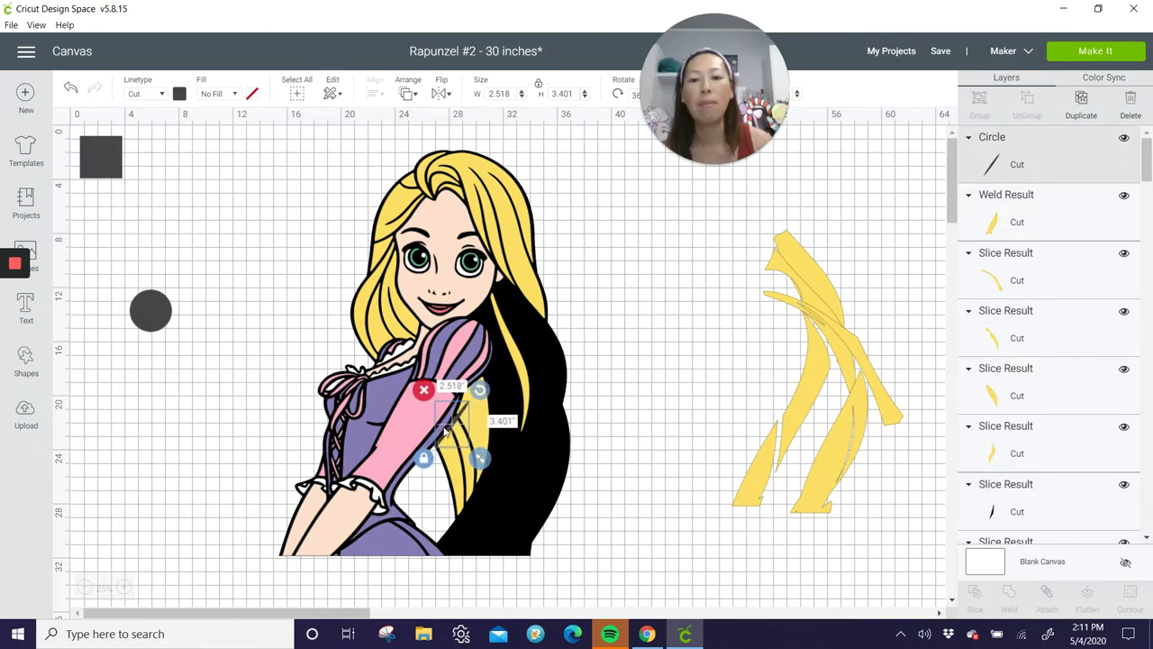
drag(450, 432, 455, 430)
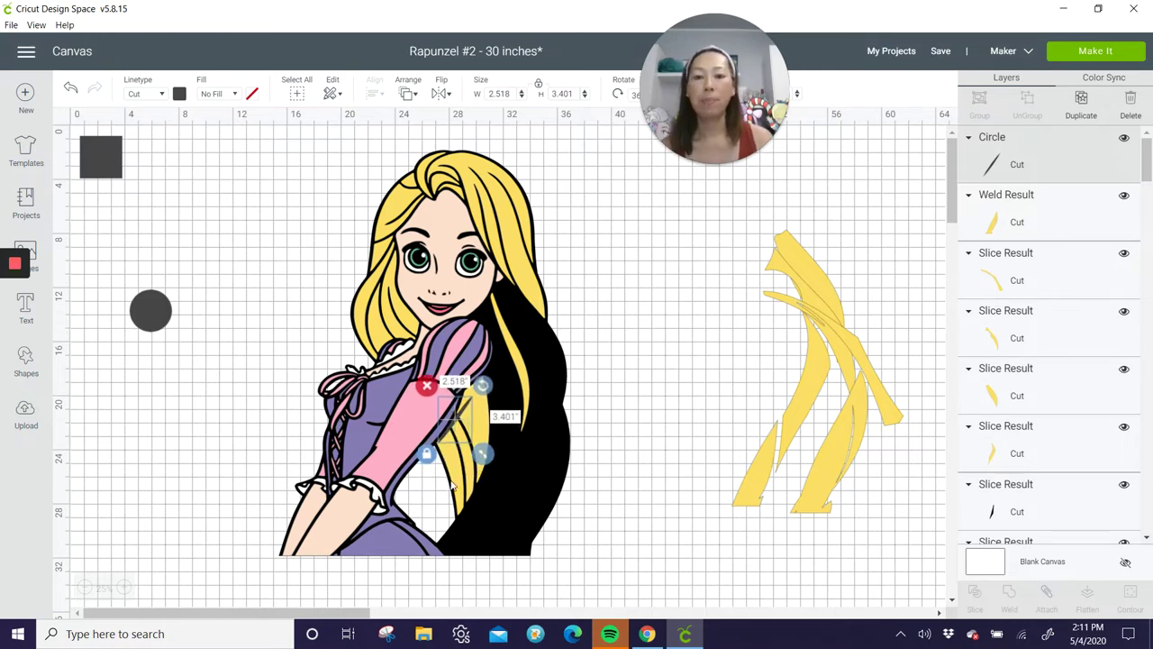
shift+click(464, 472)
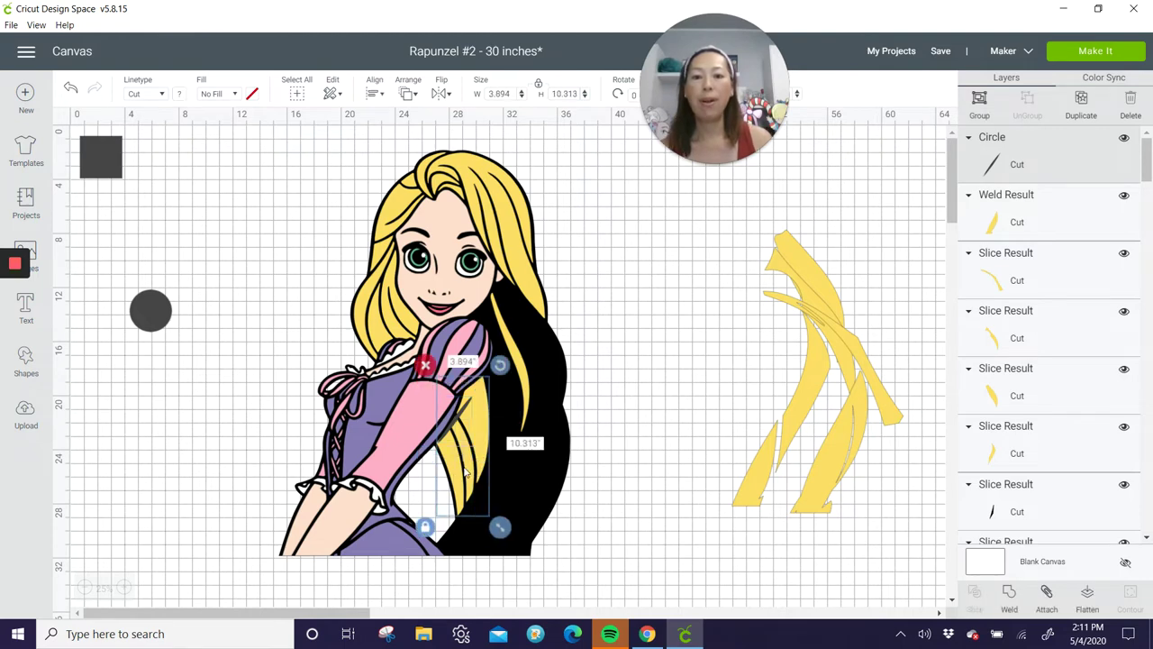
click(1007, 593)
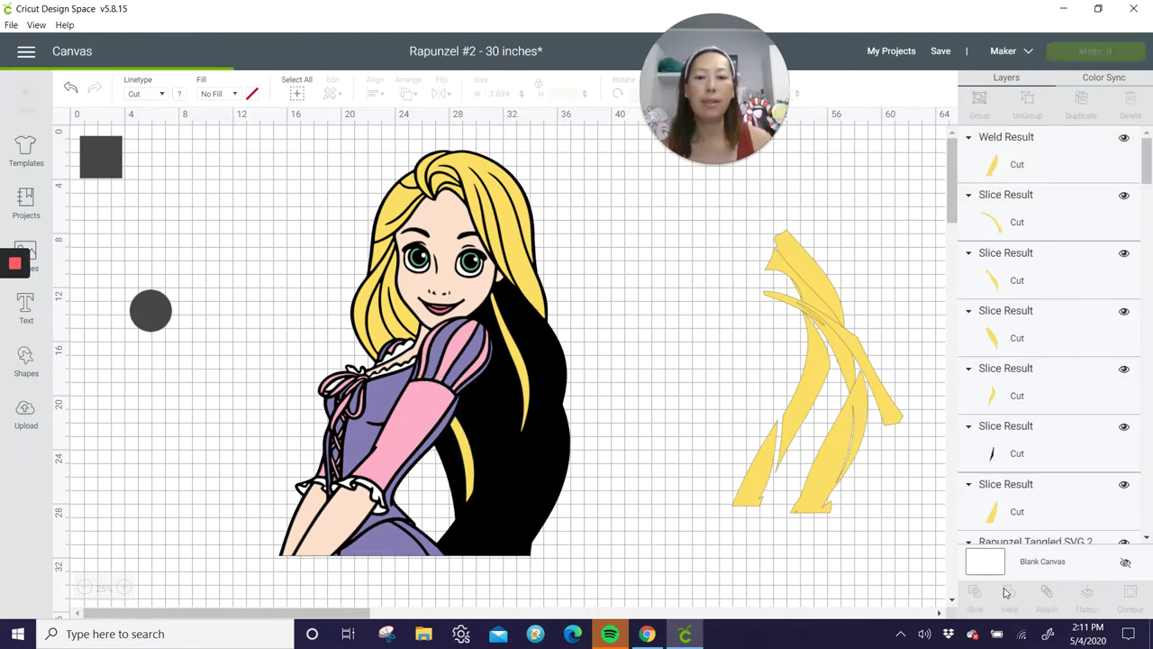
click(459, 442)
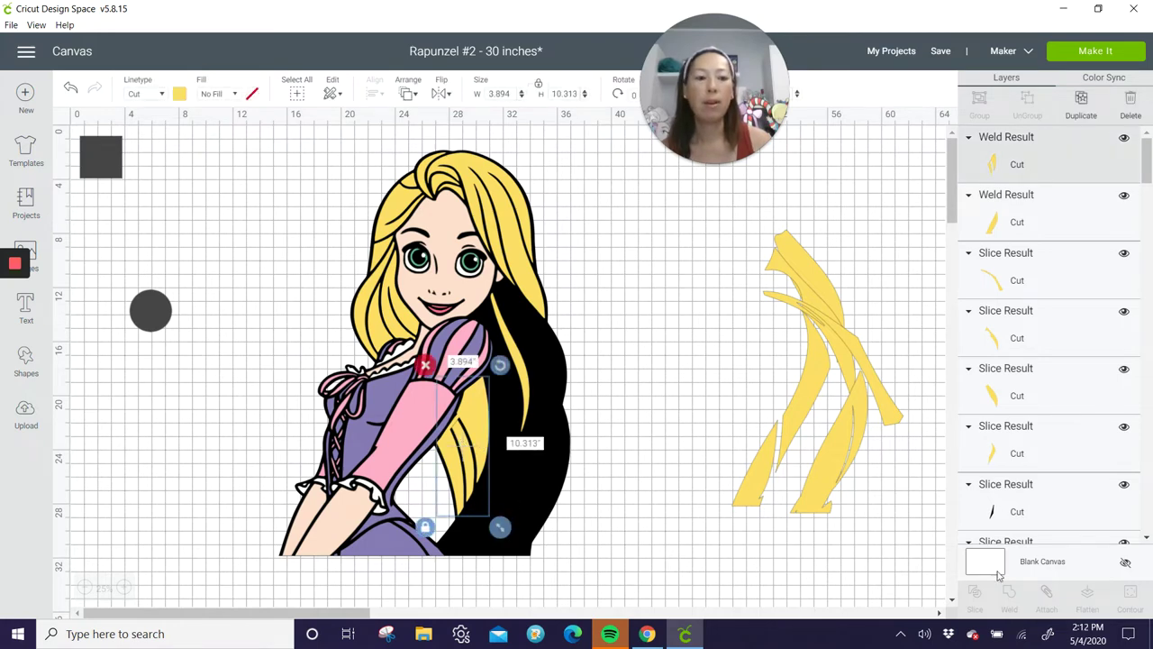
click(669, 525)
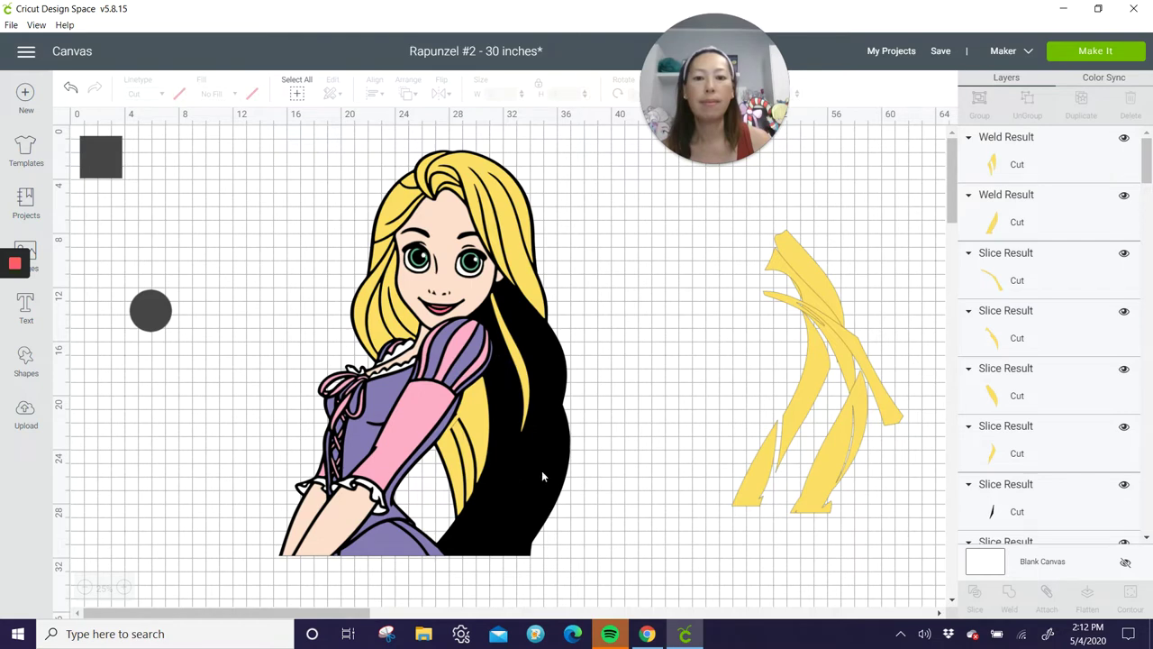
Move the bridged strands off the figure, place the remaining middle strand between them, and weld them into one piece.
click(471, 492)
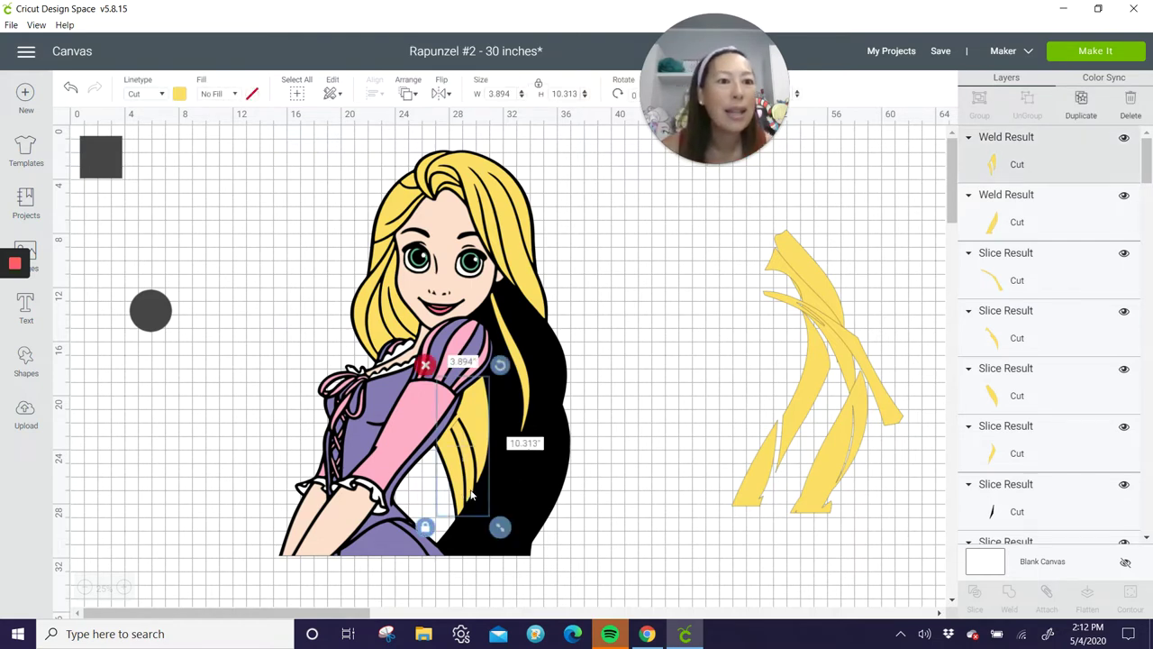
drag(480, 421, 682, 397)
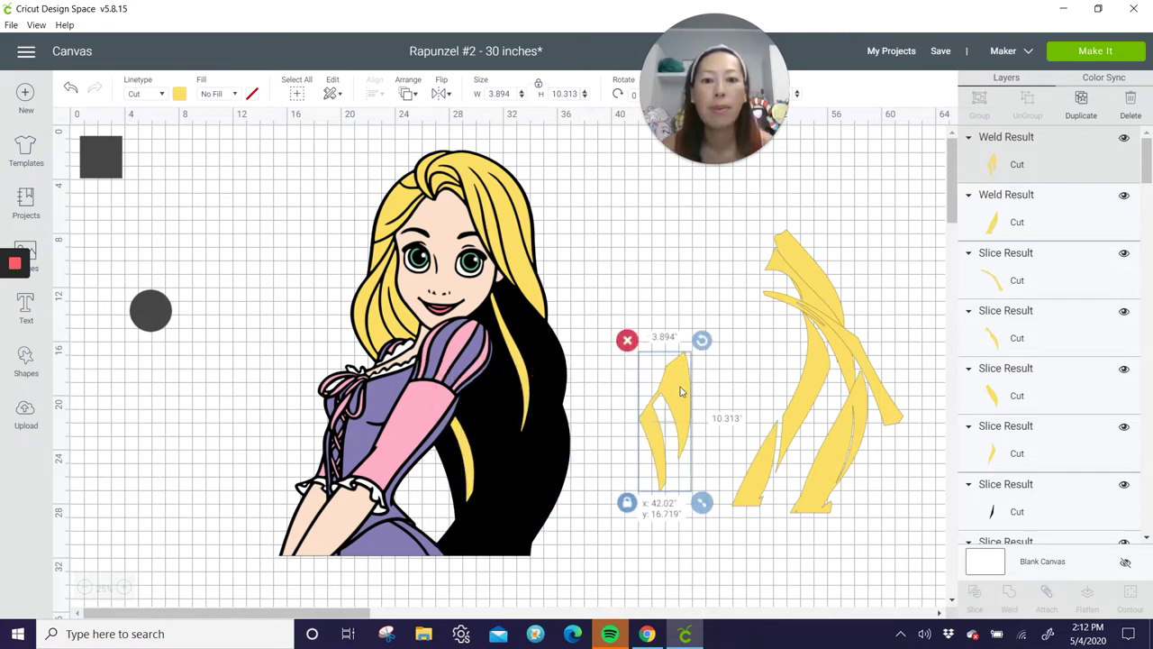
drag(458, 443, 664, 417)
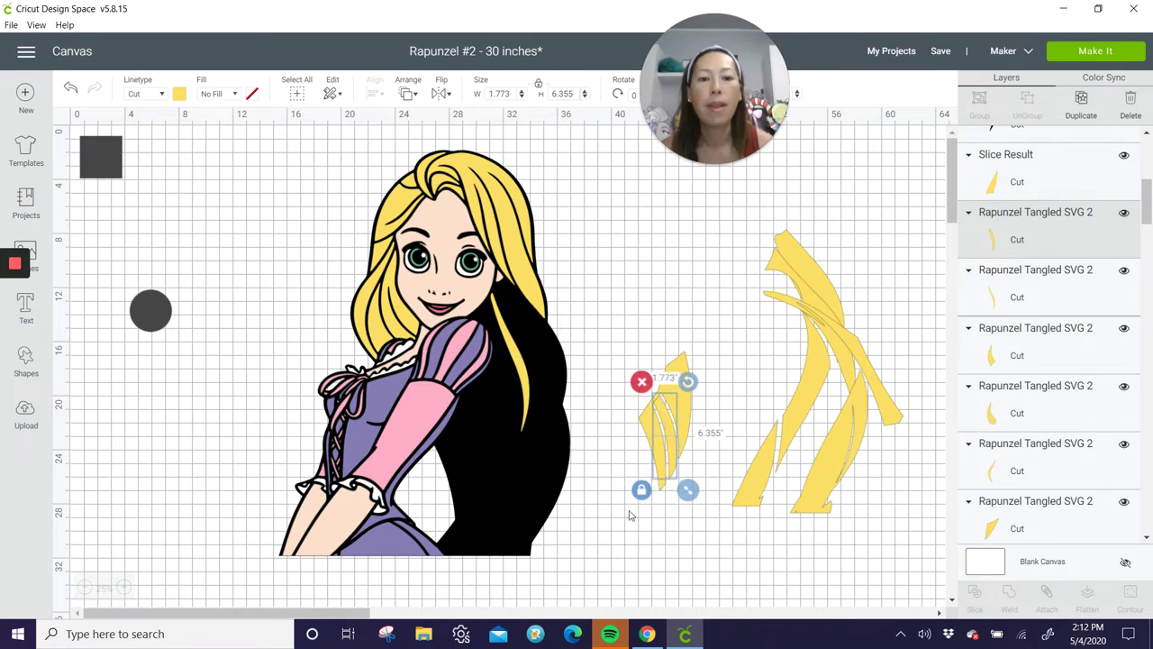
click(636, 525)
drag(647, 335, 692, 463)
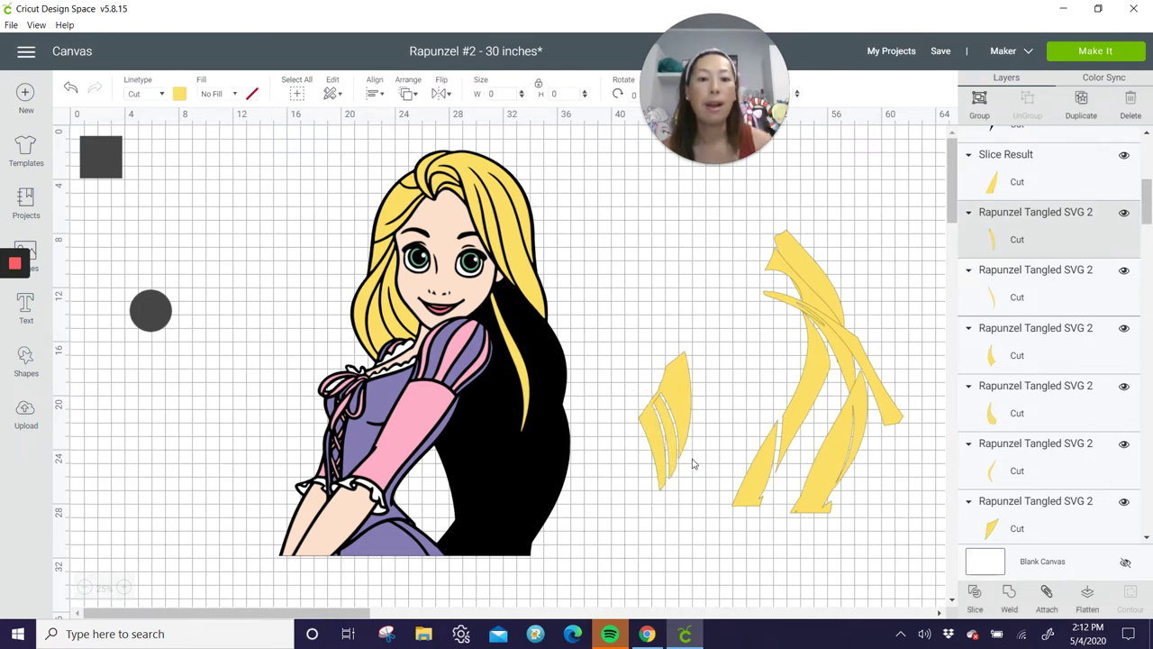
click(1010, 592)
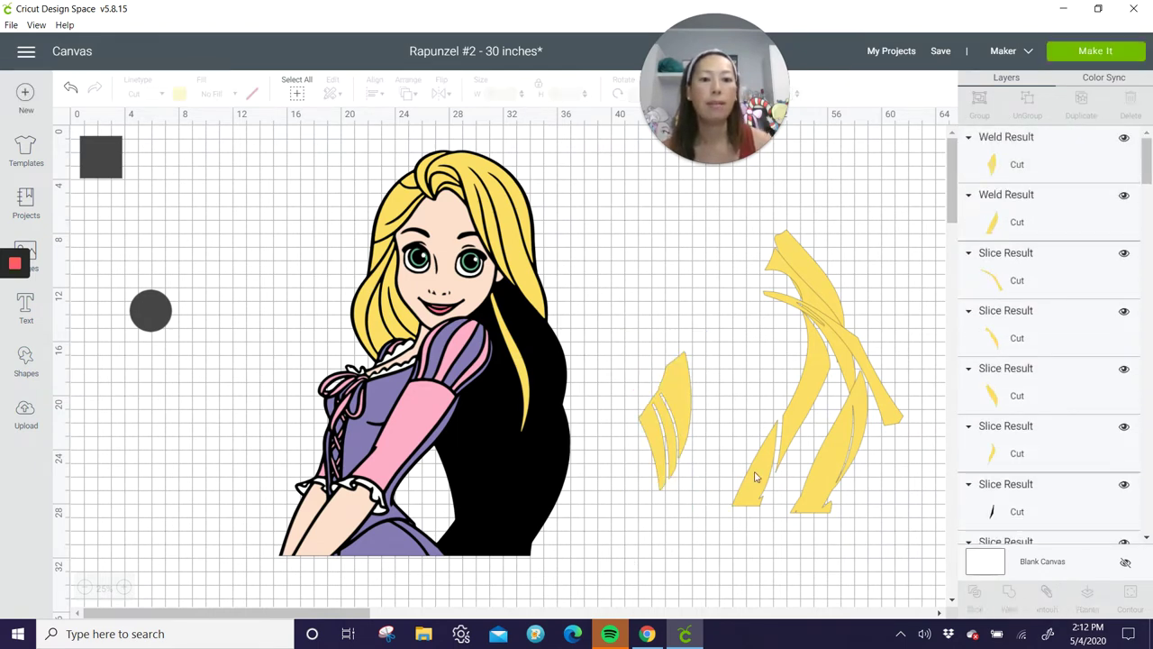
click(666, 408)
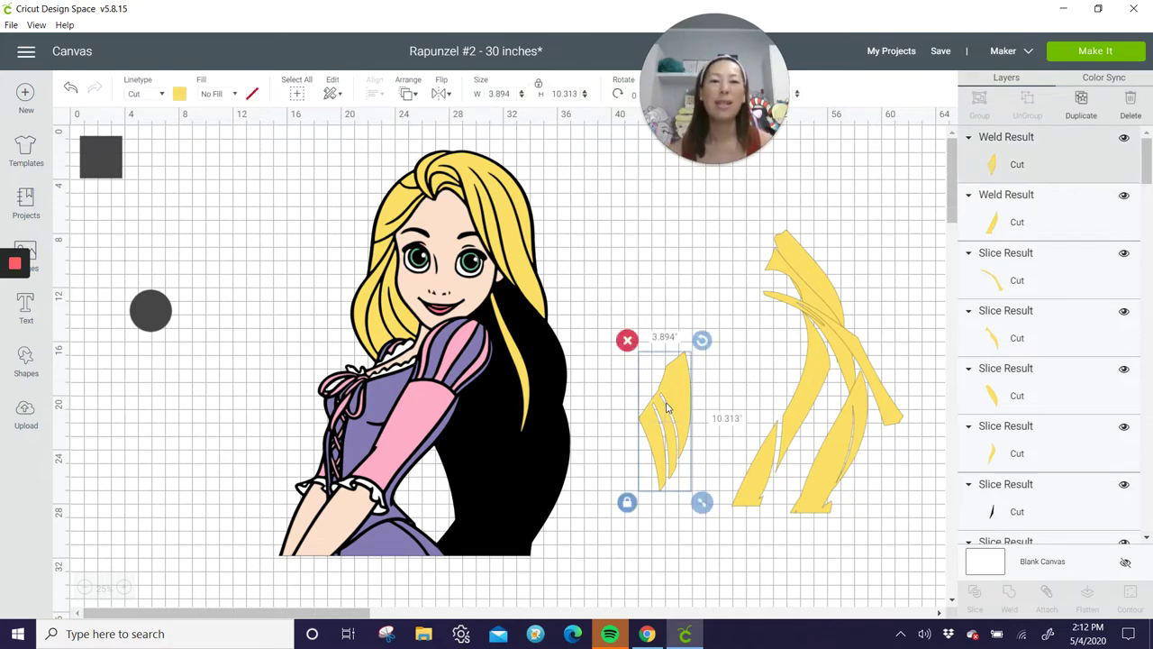
Move the long thin strand and the large crown hair piece beside the other separated pieces, rotating the crown piece to about 351.21°.
click(525, 373)
drag(525, 373, 706, 304)
click(459, 161)
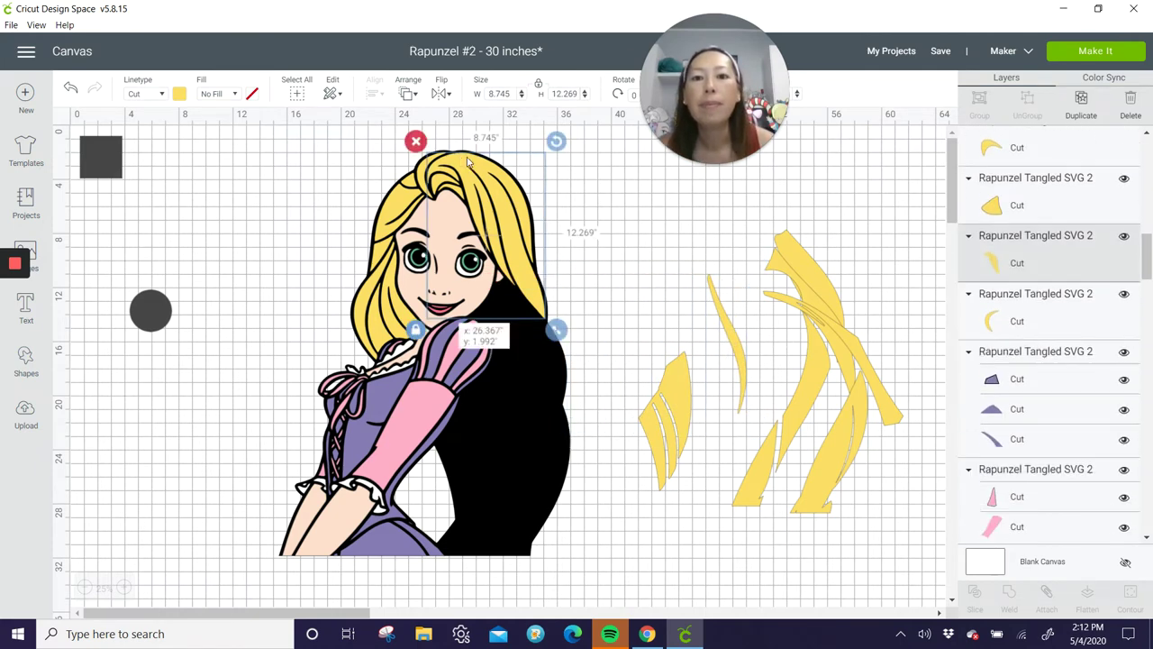
drag(460, 161, 534, 168)
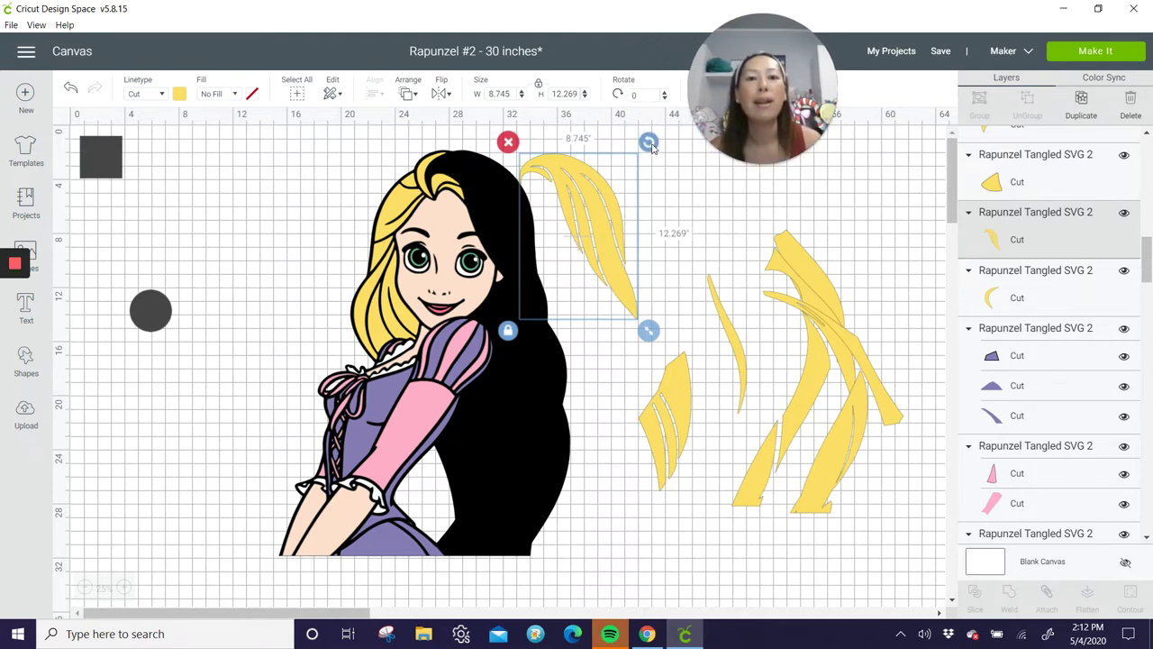
drag(651, 147, 631, 120)
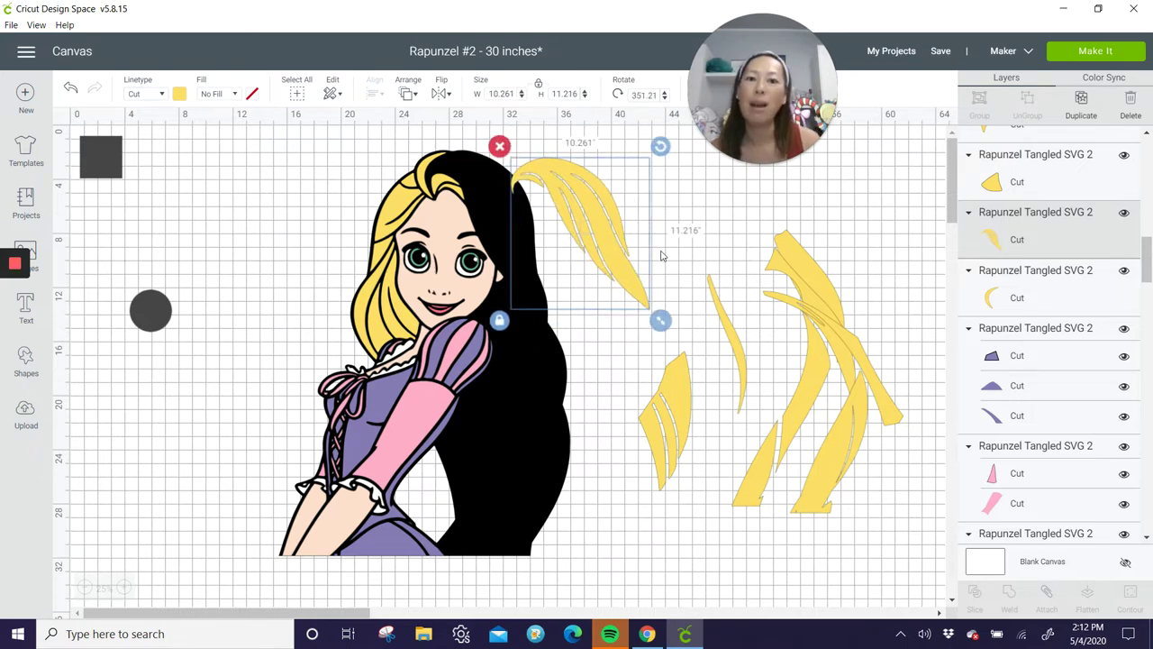
drag(589, 192, 836, 239)
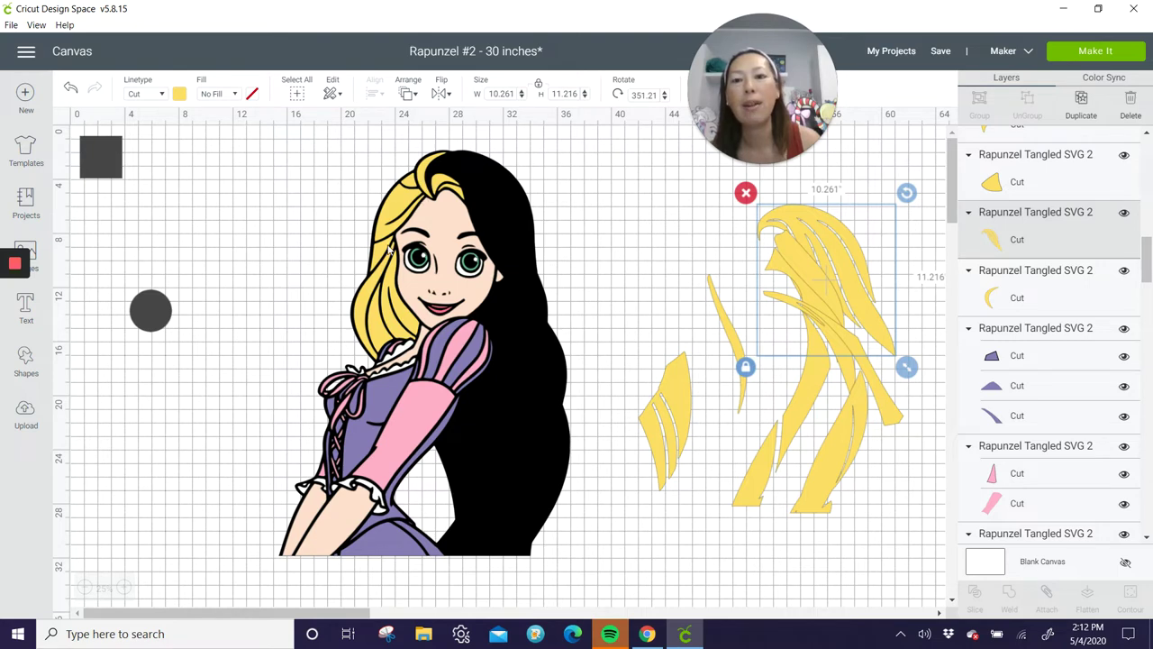
Duplicate the dark circle twice and place a copy about 0.889 inches wide over the gap between the fringe strands at the parting.
drag(144, 314, 269, 205)
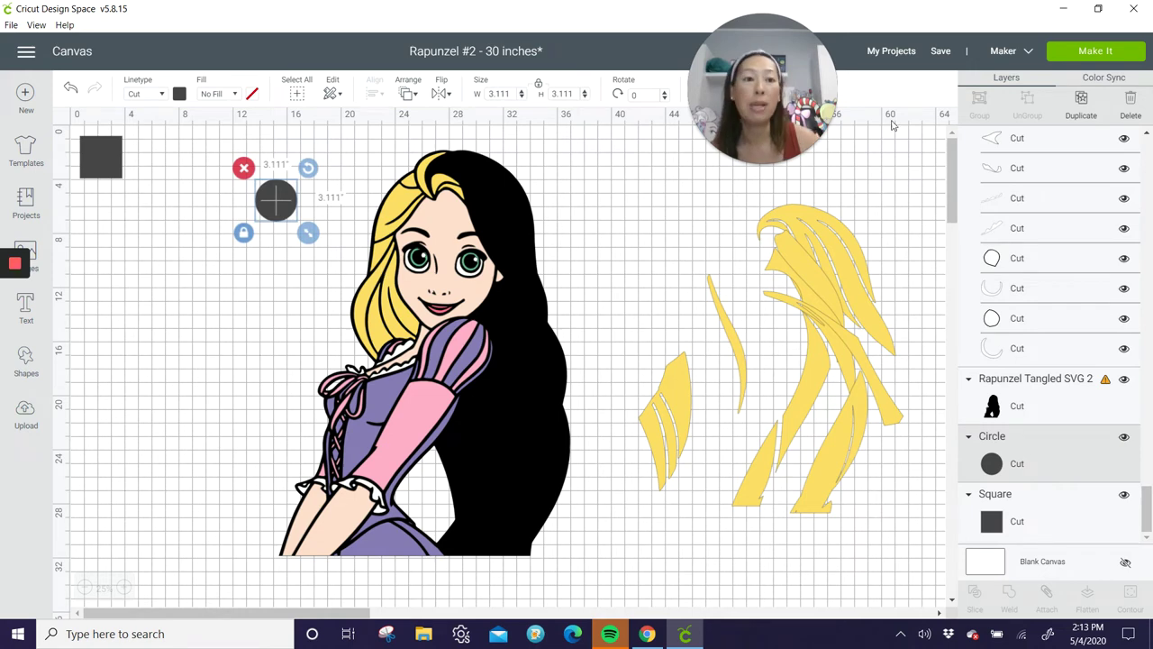
click(1082, 106)
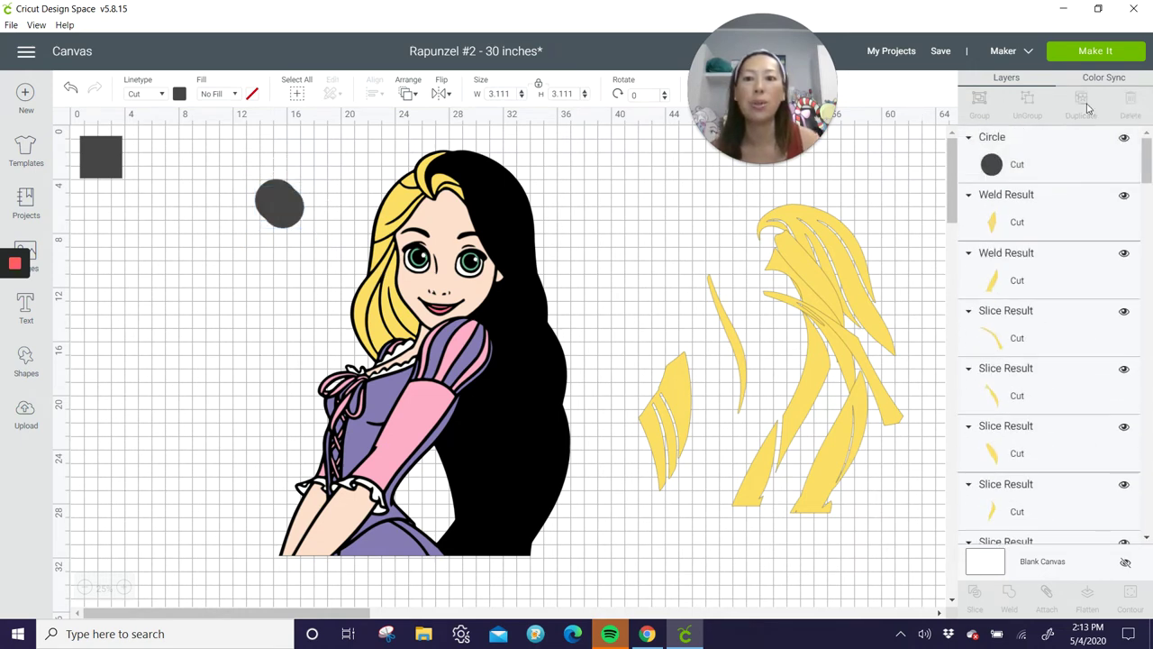
click(1083, 101)
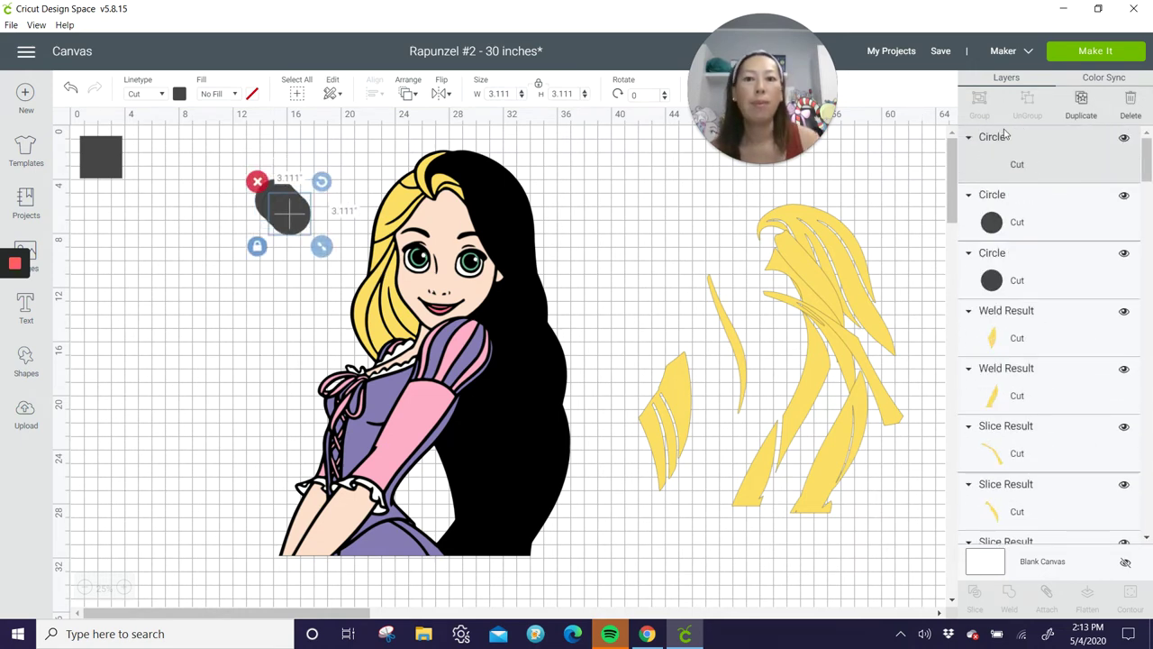
drag(296, 220, 108, 160)
drag(301, 219, 441, 185)
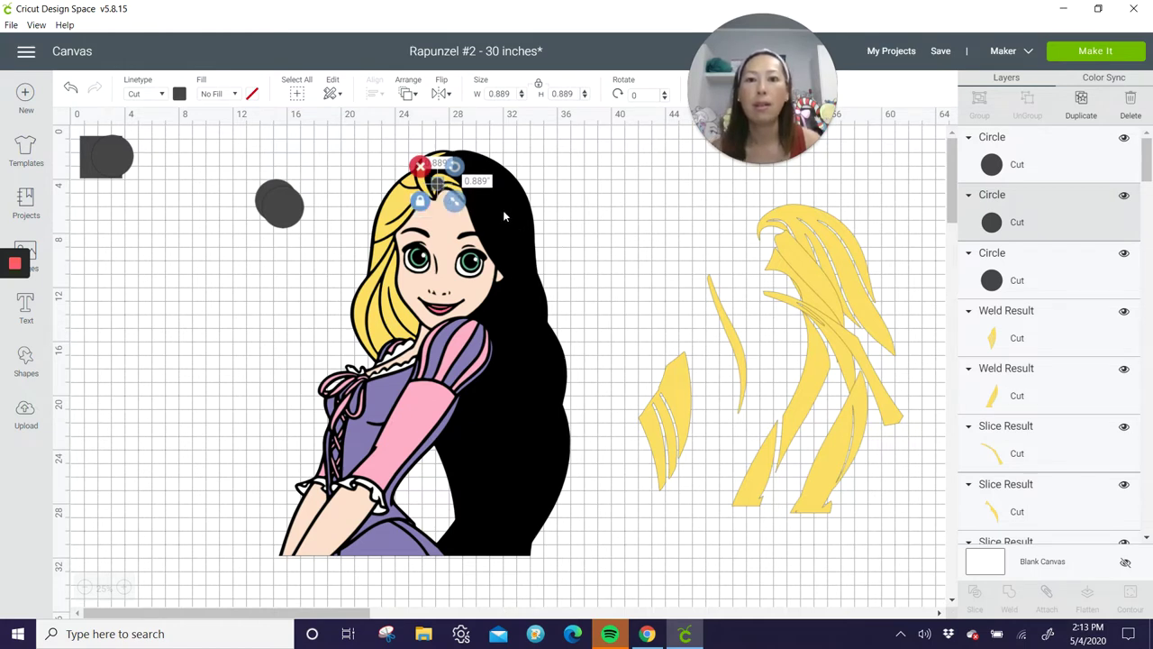
Try welding the small circle with the fringe strand and the crescent strand above it, and undo the weld.
shift+click(467, 191)
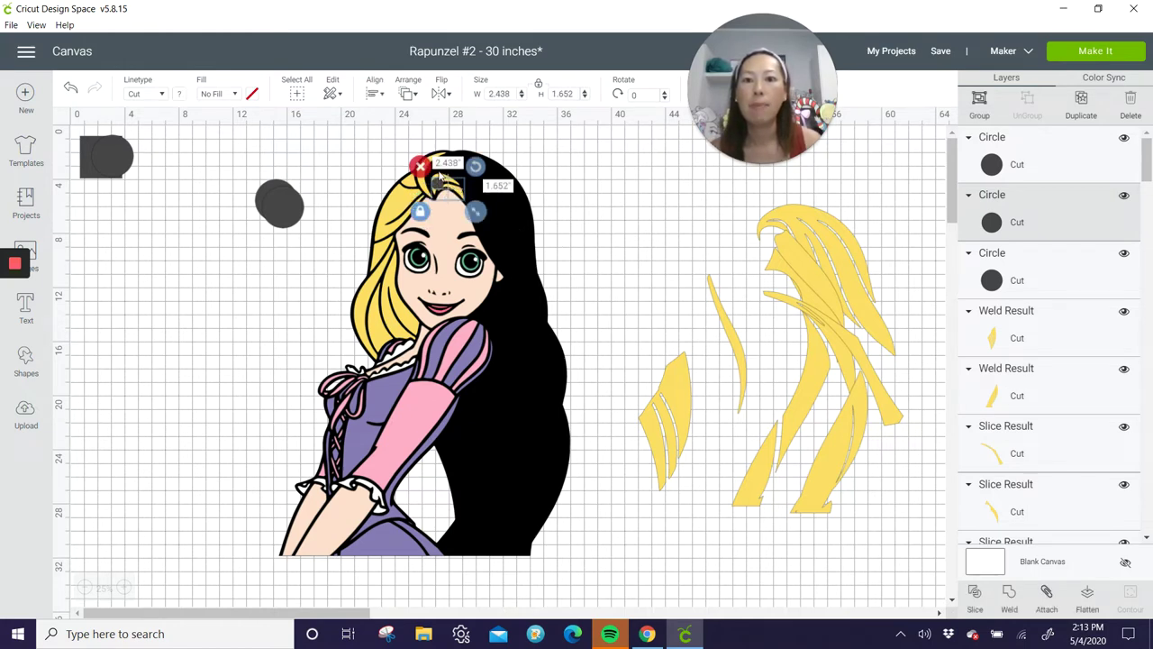
shift+click(528, 219)
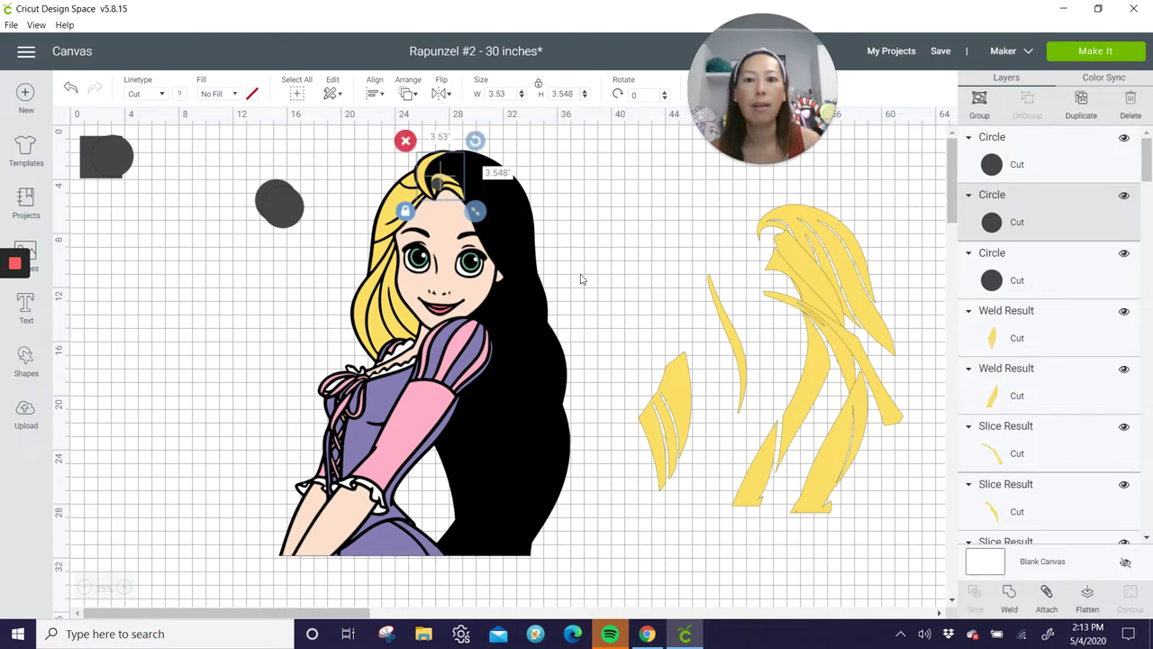
click(1011, 592)
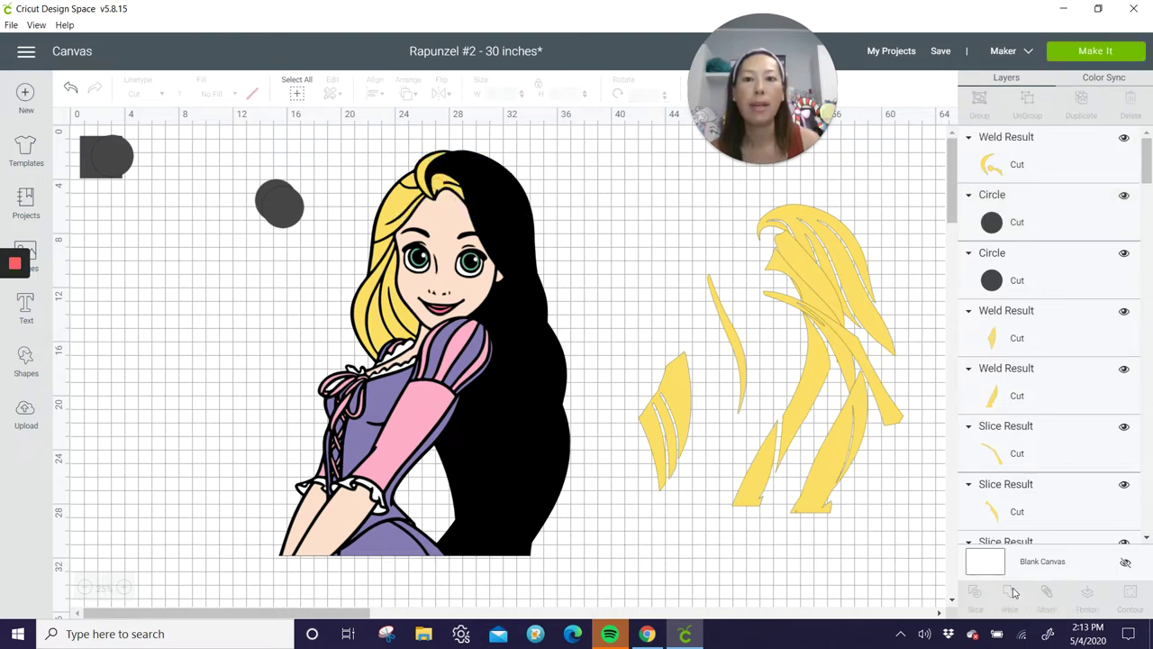
click(69, 90)
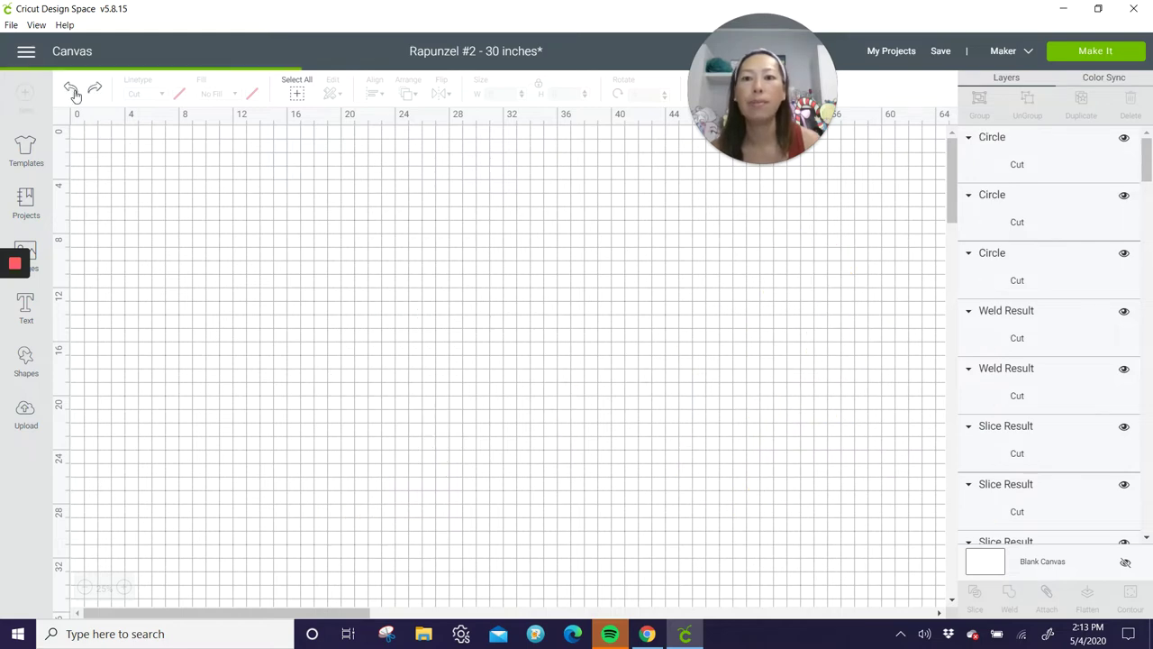
Weld the small circle with the two fringe strands, and move the joined piece beside the other separated hair.
click(442, 185)
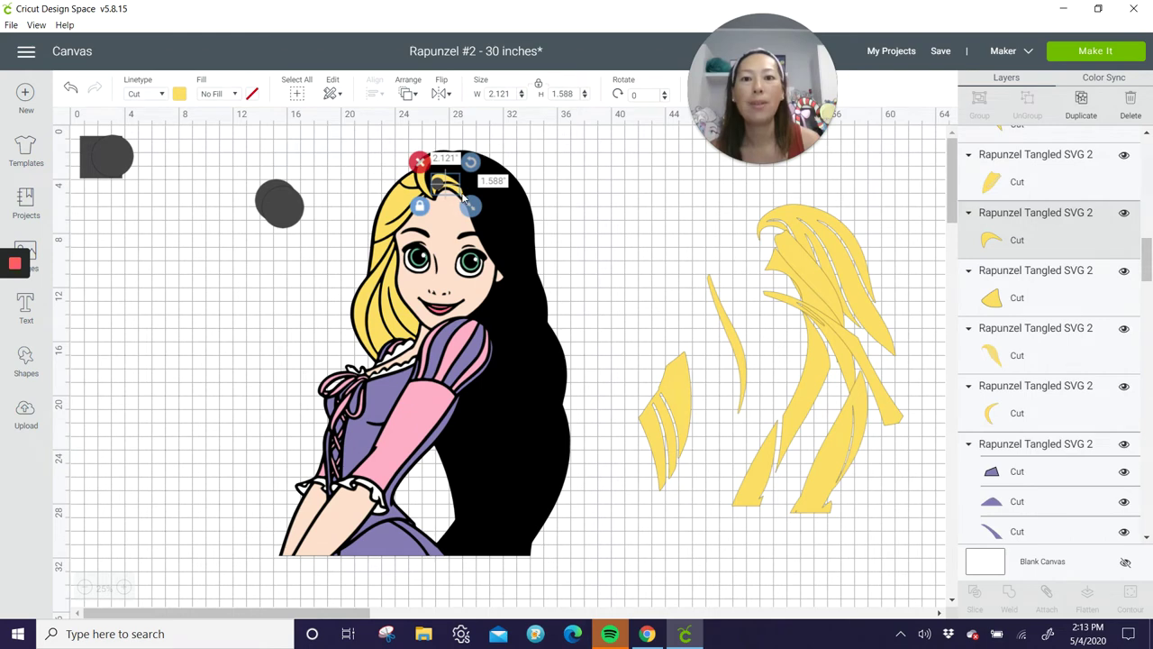
shift+click(435, 185)
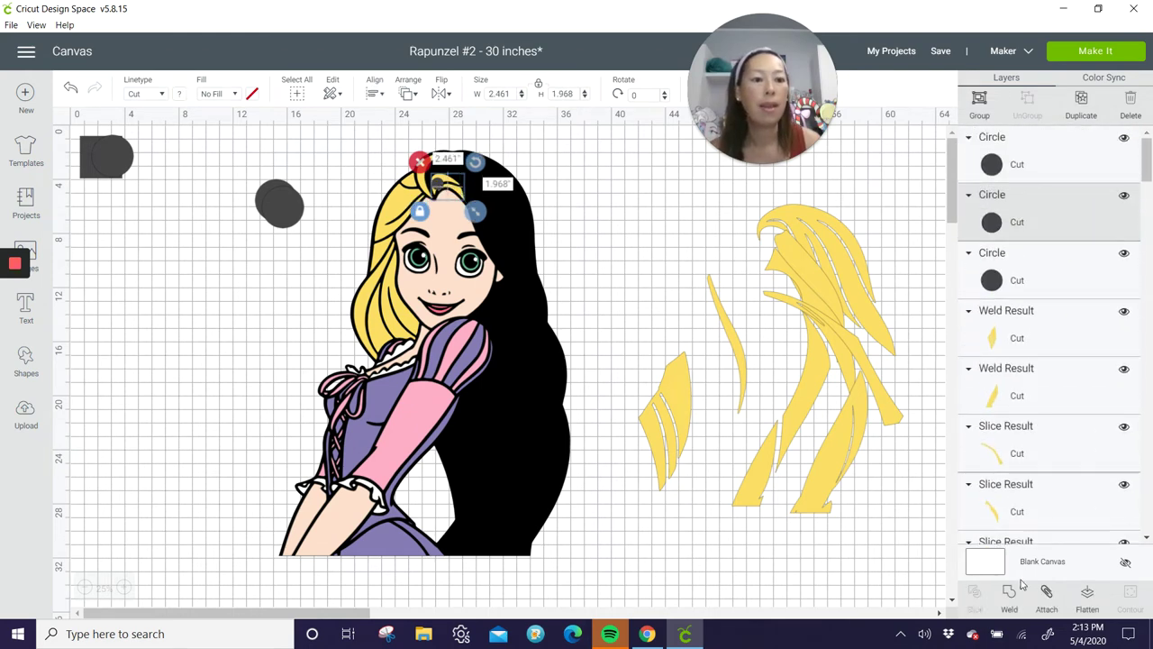
click(1009, 599)
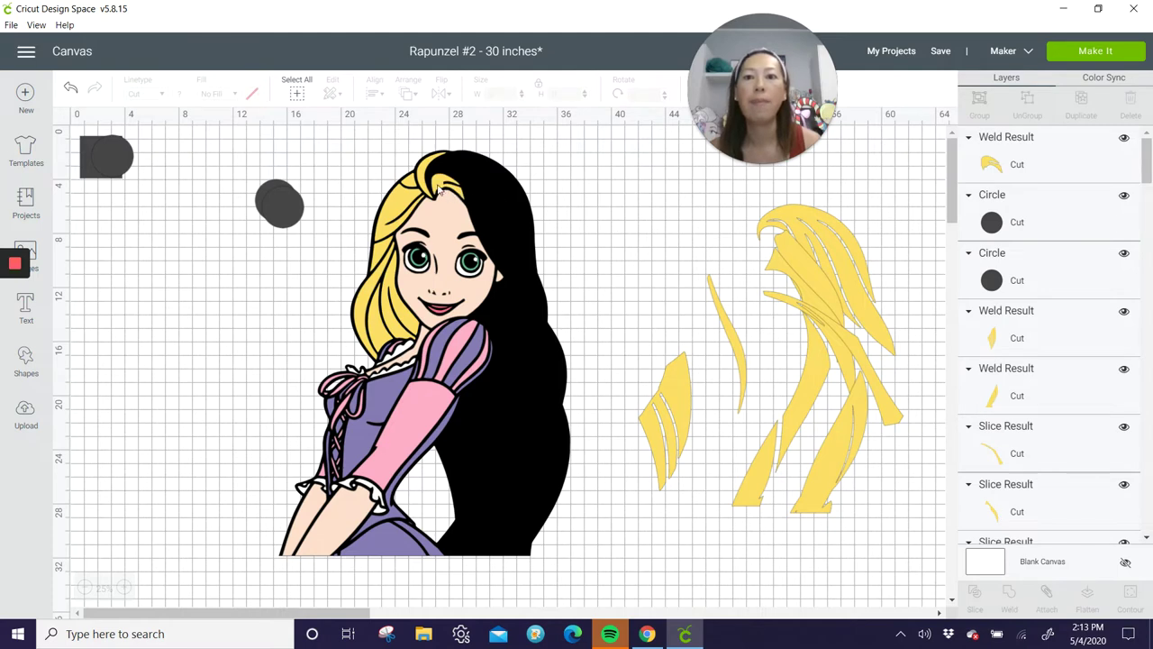
drag(438, 186, 707, 210)
Bridge the crescent and the crown strands with a circle of about 1.167 inches, weld them, and move the piece off the figure.
drag(289, 201, 343, 169)
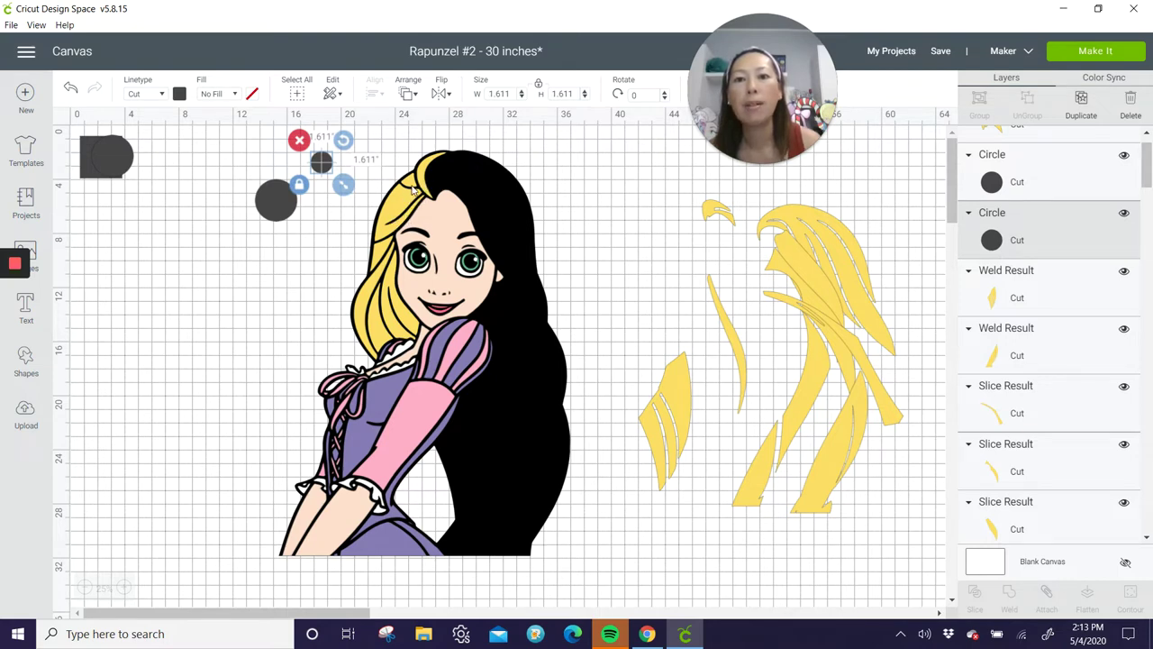
drag(326, 165, 424, 200)
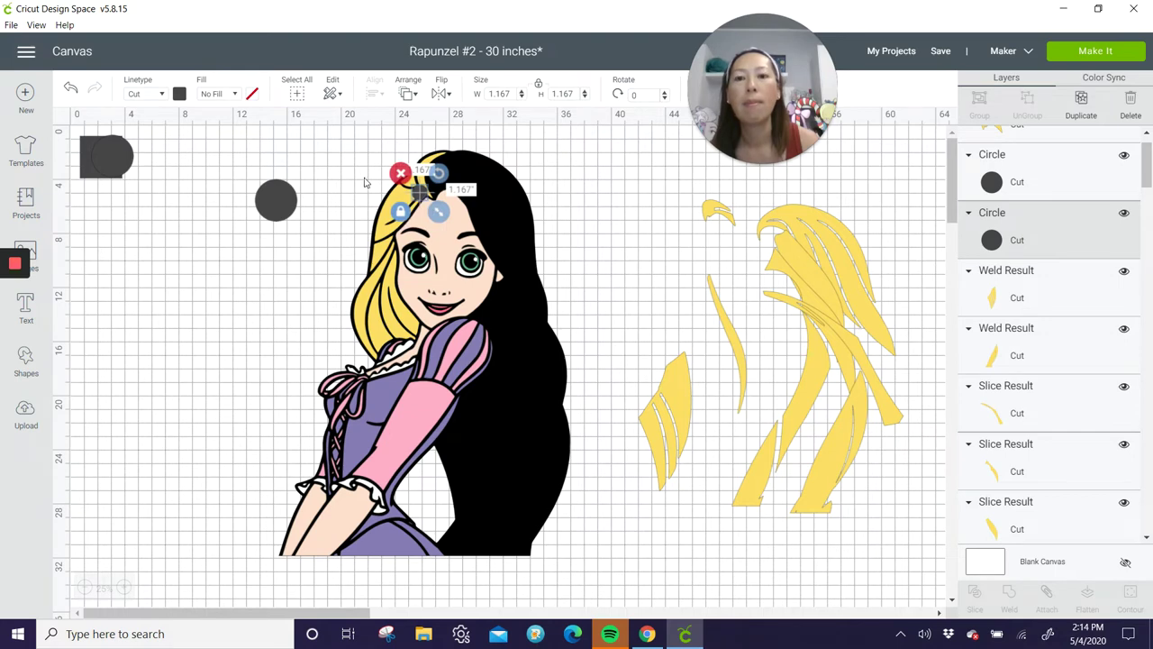
shift+click(387, 205)
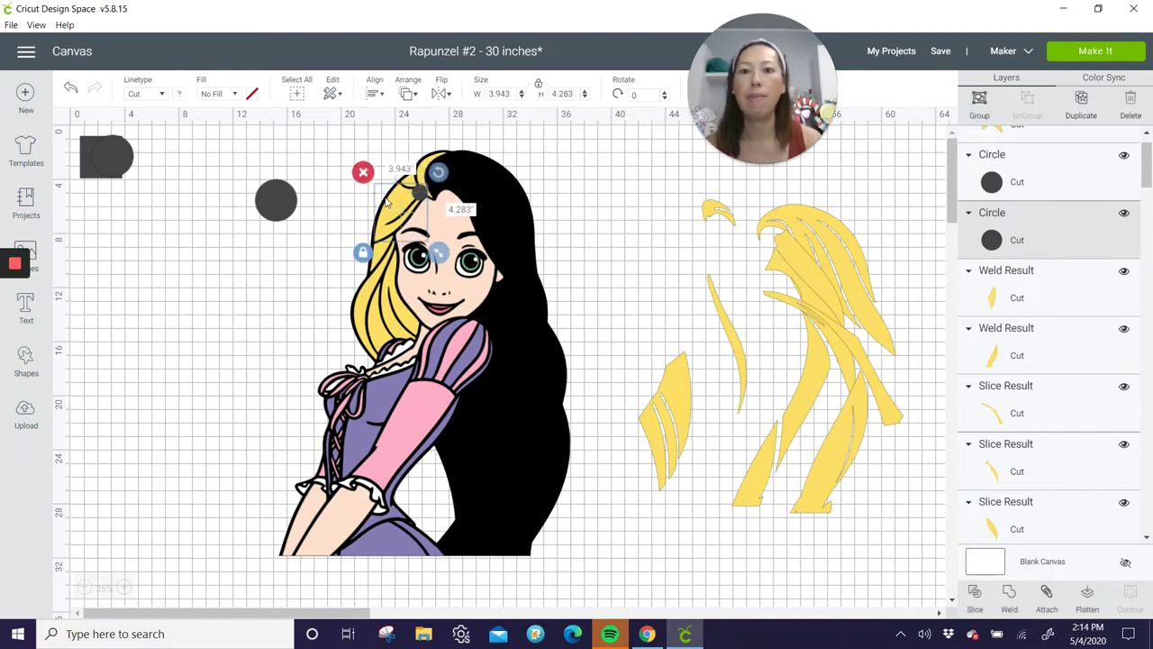
shift+click(429, 167)
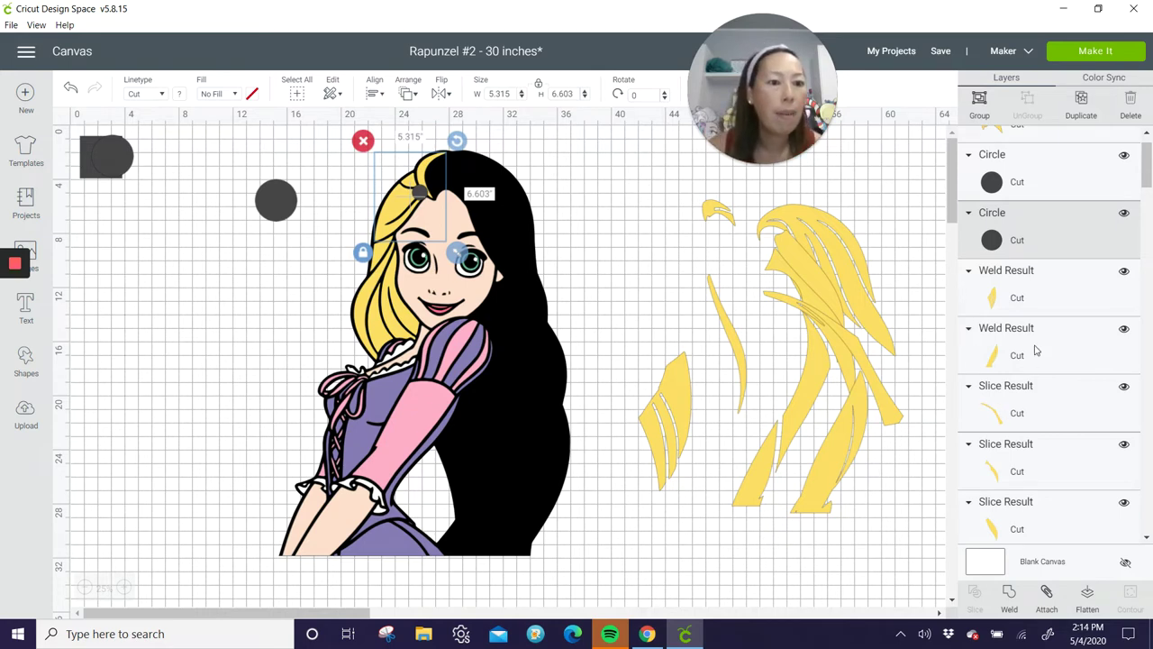
click(1009, 602)
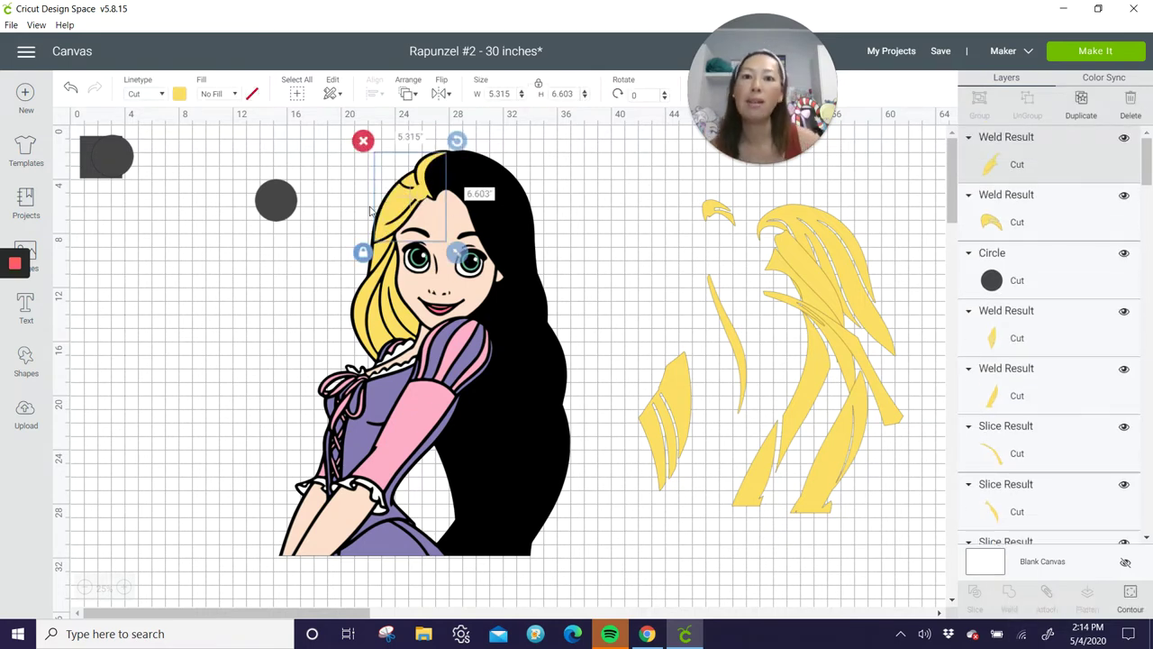
drag(410, 209, 872, 266)
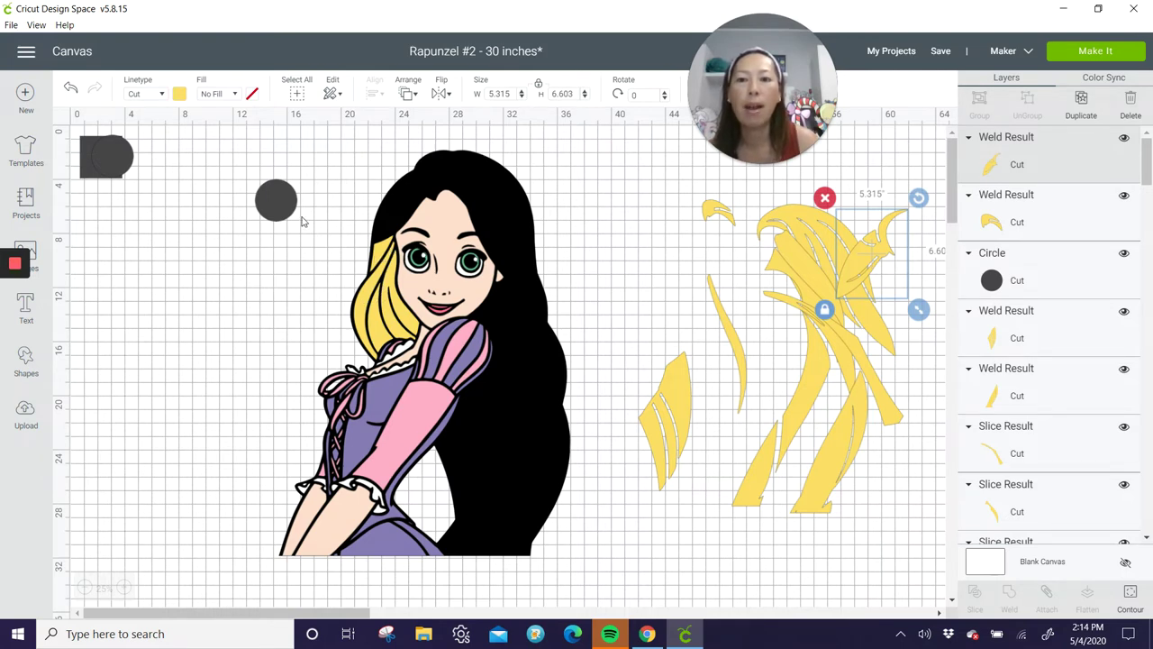
Duplicate the circle and place two small copies over the gaps in the side hair beside the face, the upper one about 1.167 inches wide.
click(275, 202)
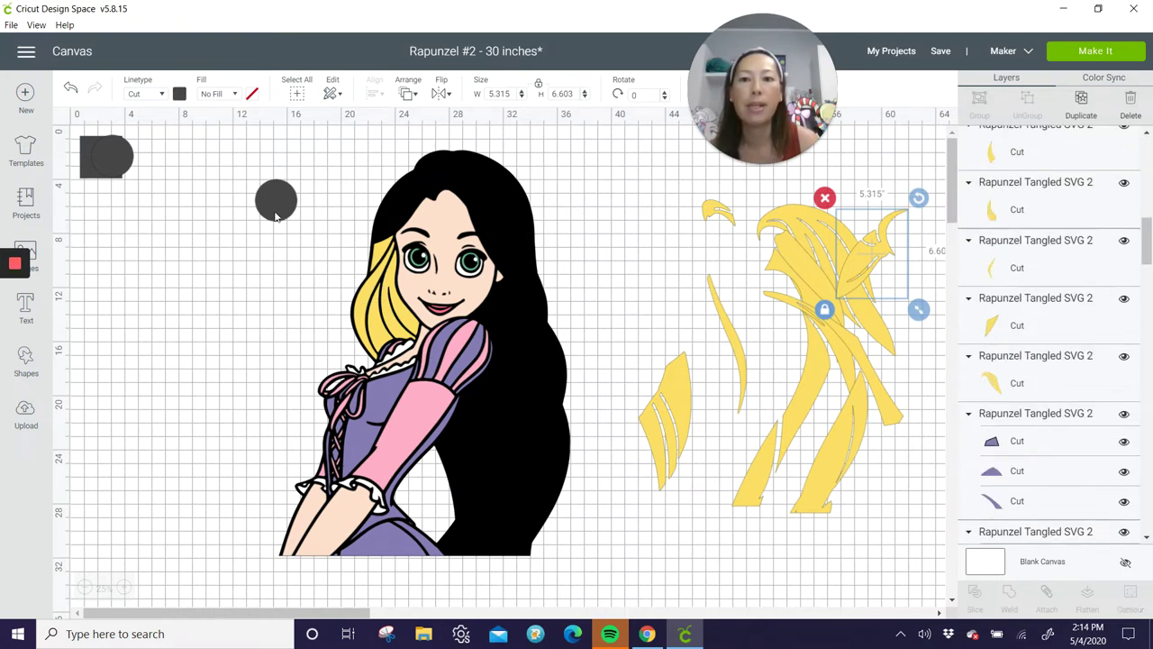
click(1080, 106)
drag(280, 204, 382, 287)
drag(291, 194, 324, 225)
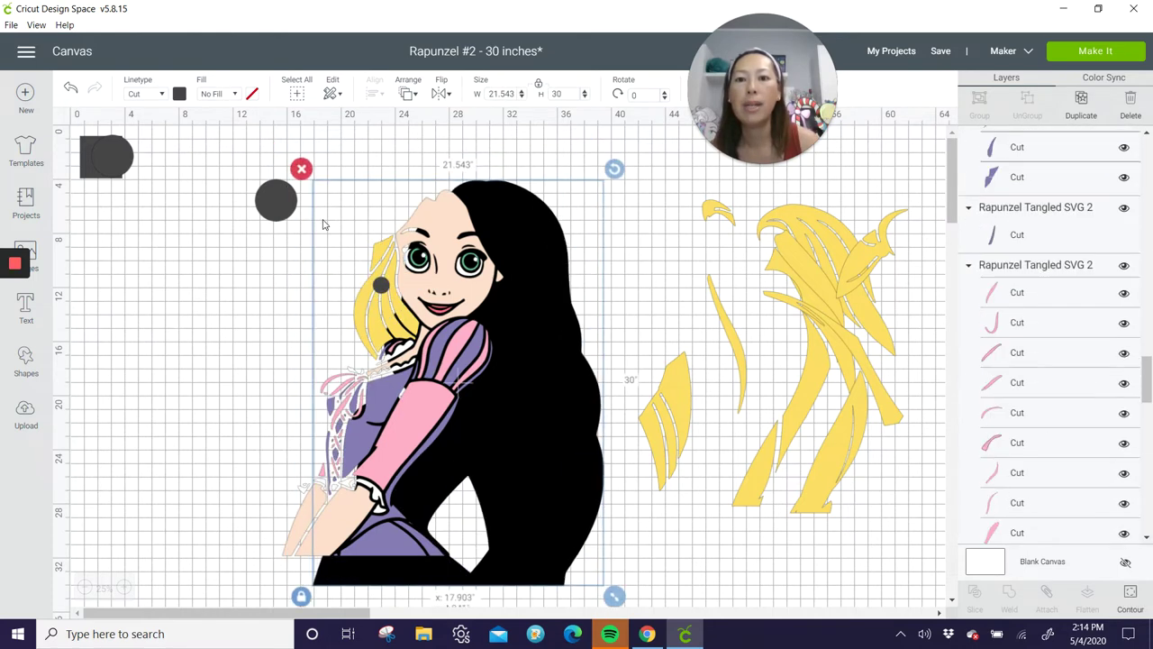
click(70, 87)
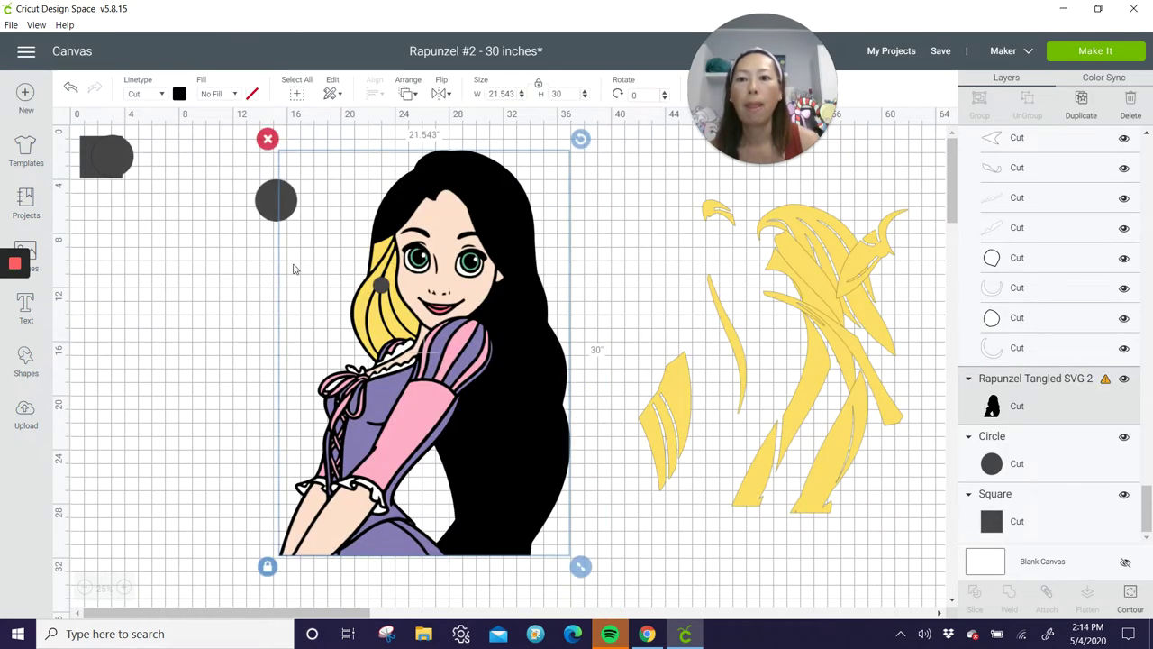
click(257, 205)
drag(309, 231, 390, 255)
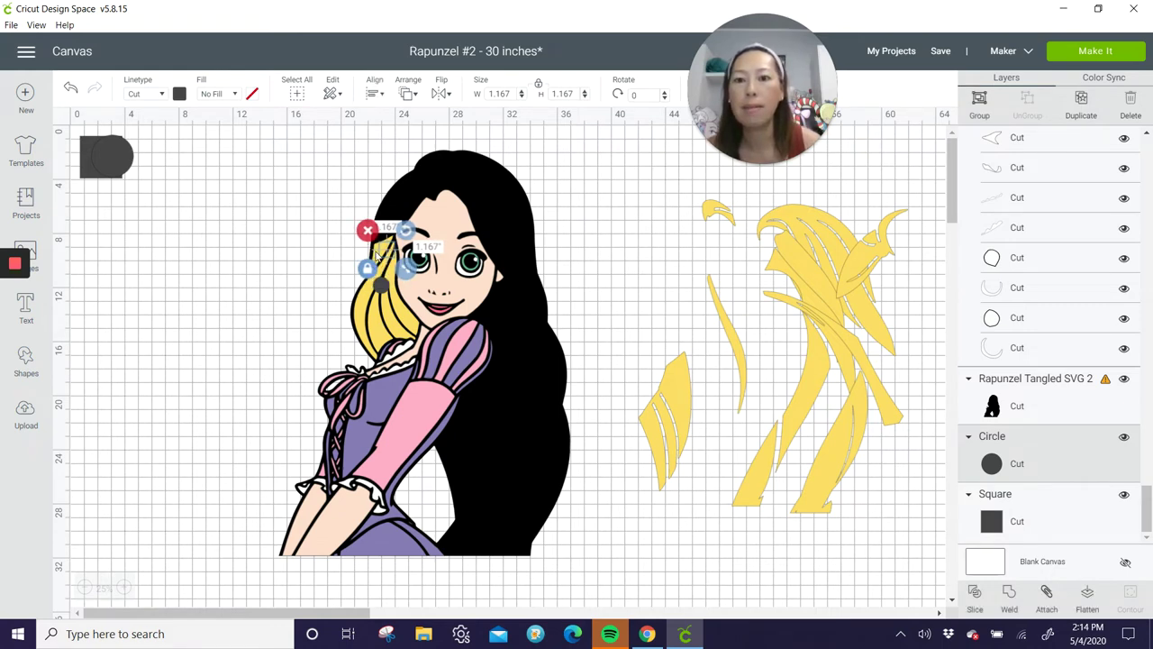
Weld the upper small circle with the side hair strands it bridges, and undo the slight shift of the joined piece.
click(376, 305)
shift+click(405, 322)
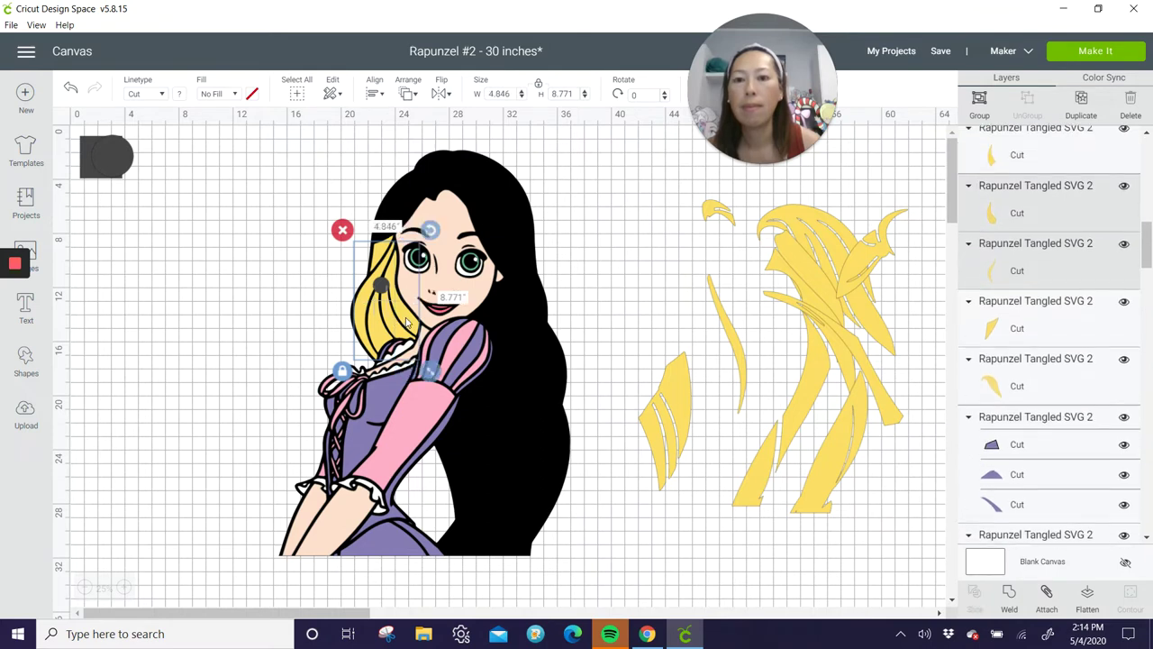
click(1010, 595)
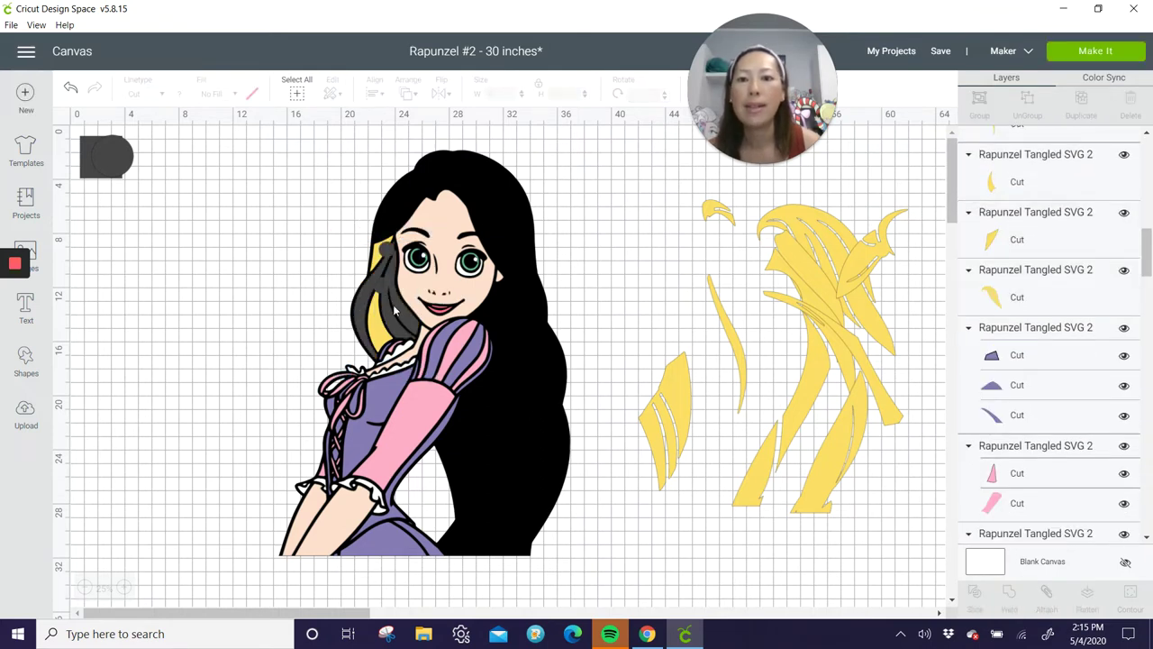
click(379, 334)
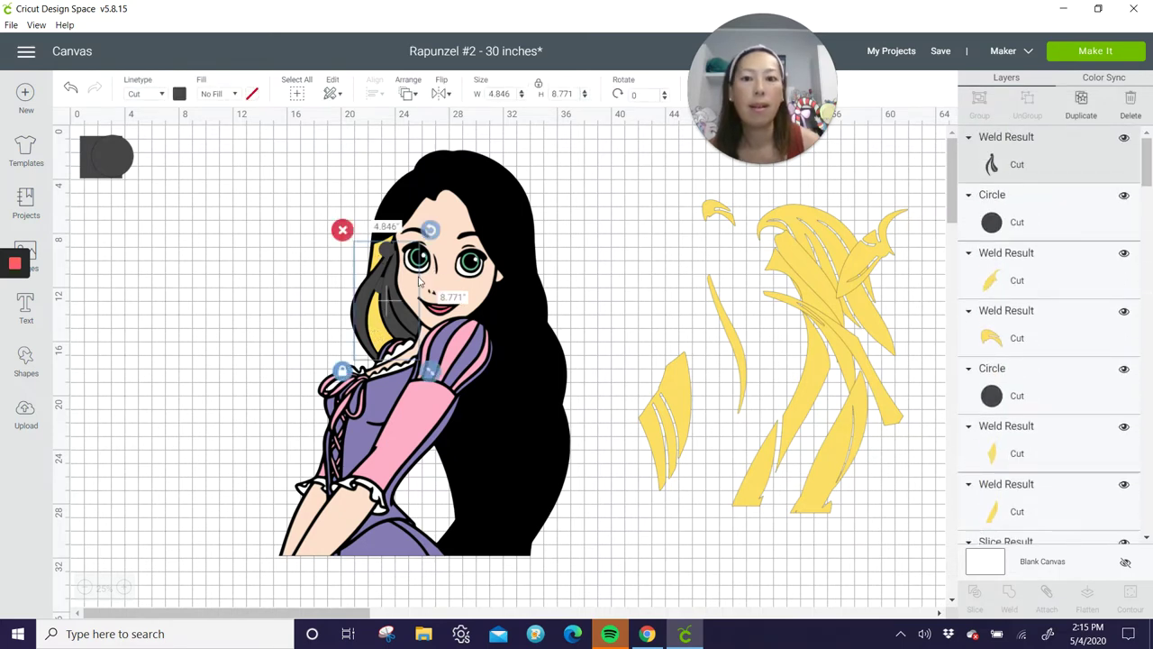
drag(398, 312, 400, 313)
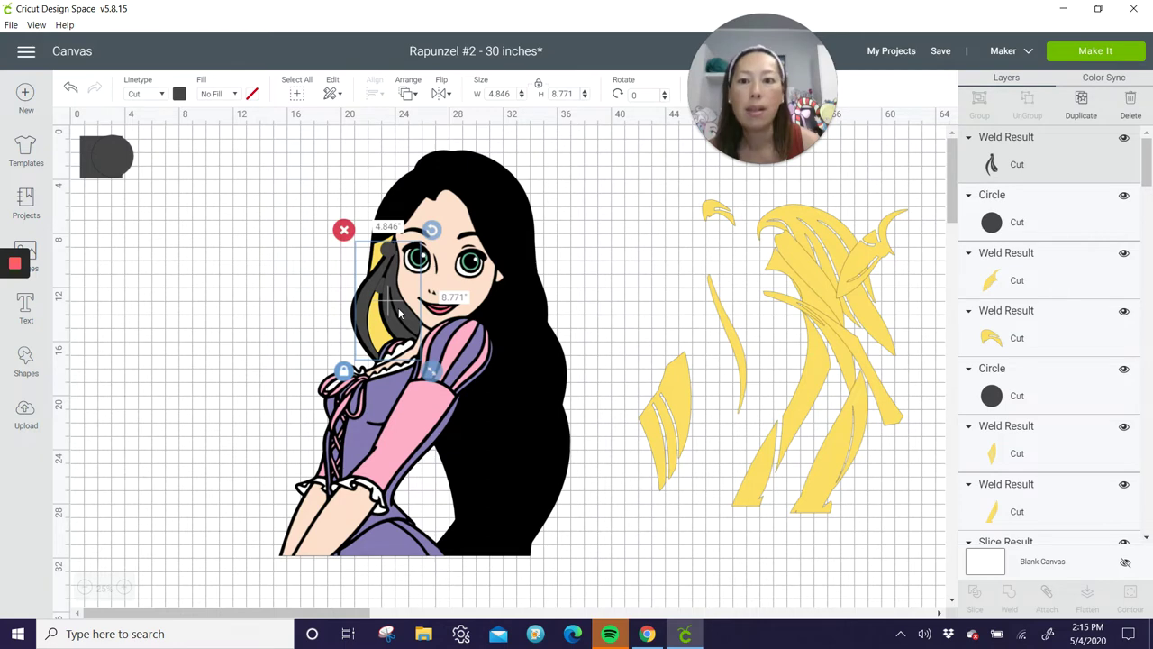
click(71, 88)
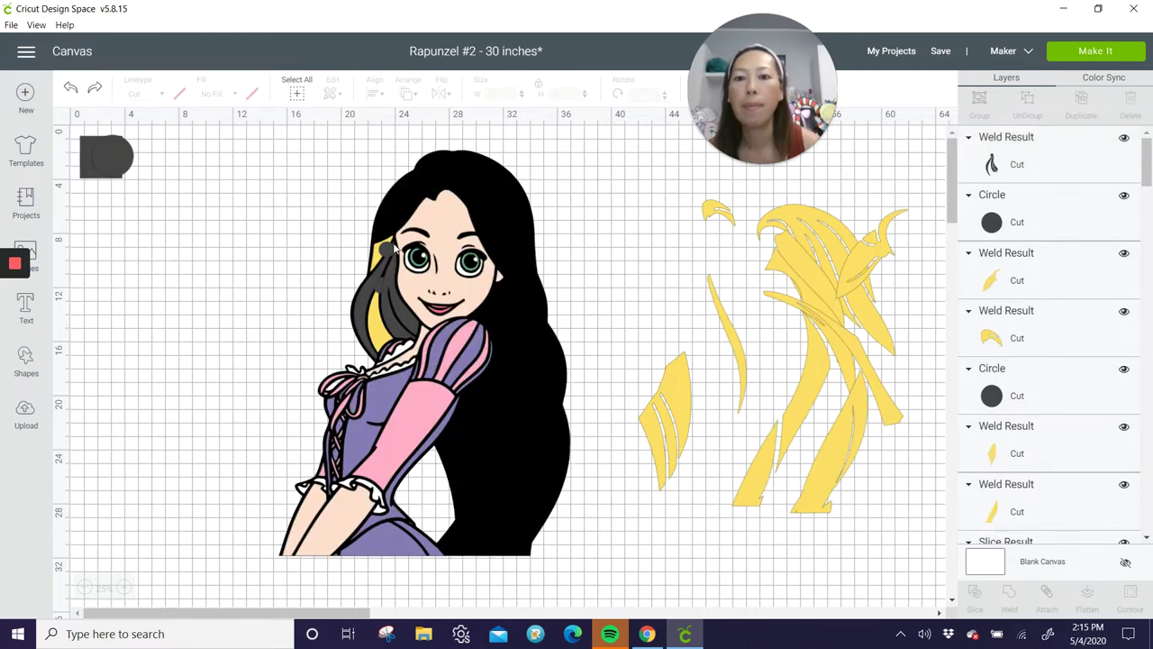
Weld the dark joined side strands with the yellow hair piece directly above them.
click(377, 251)
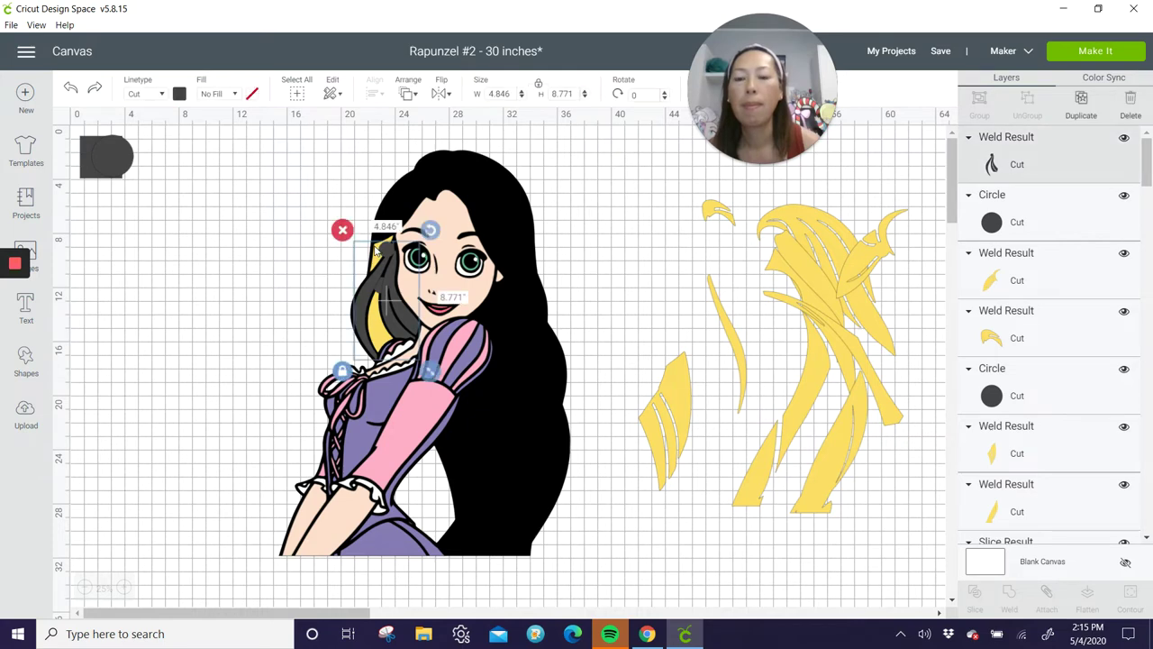
shift+click(389, 241)
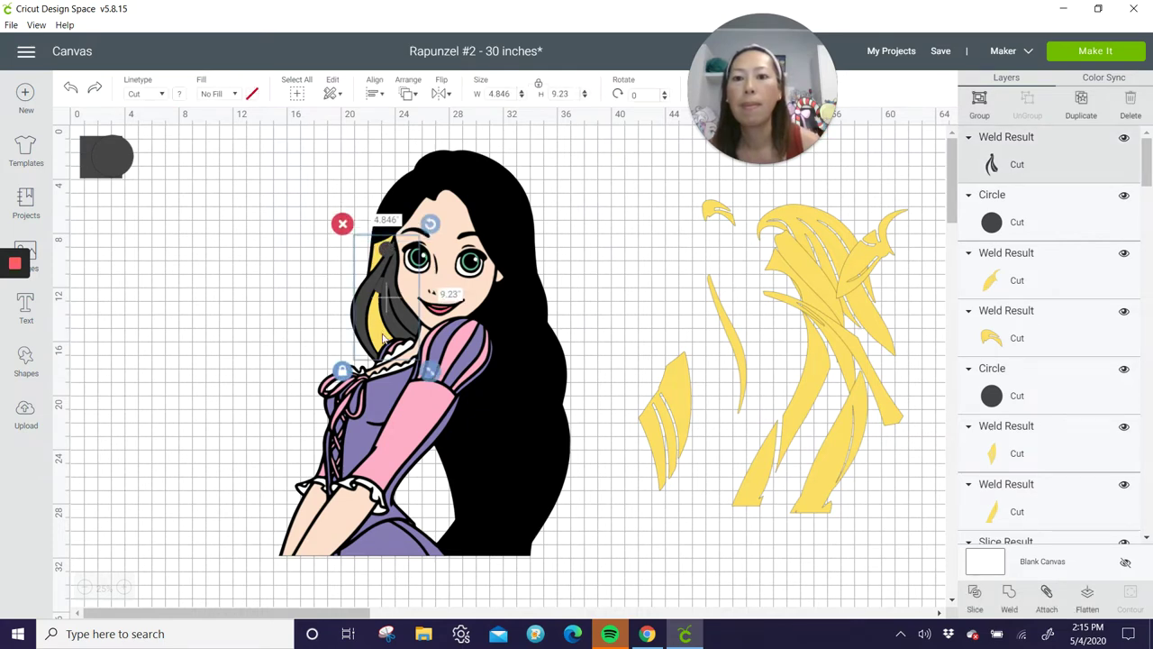
click(1009, 597)
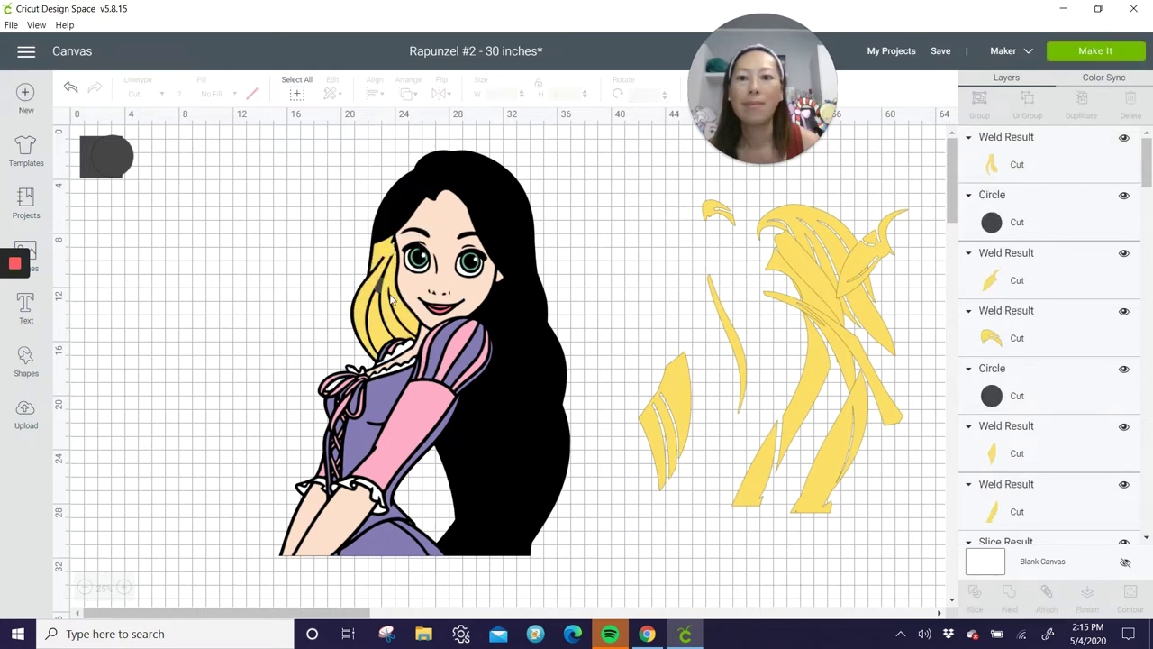
Move the welded side hair off the figure onto empty canvas, and place the circle and remaining middle strand back in its gap.
click(380, 292)
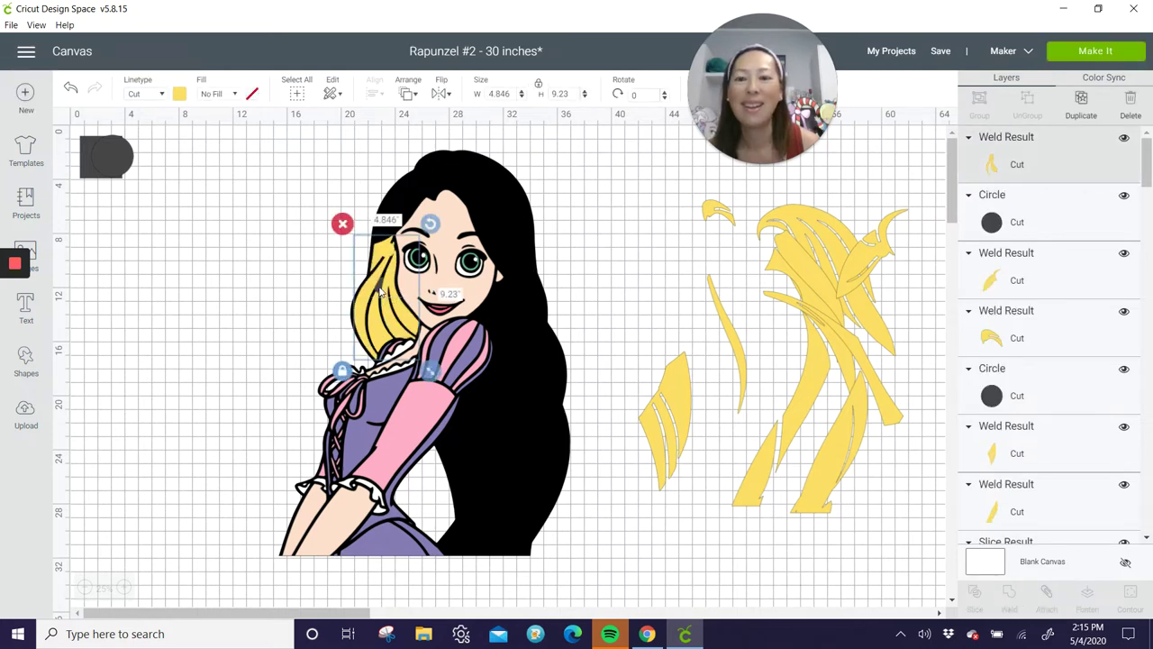
click(389, 279)
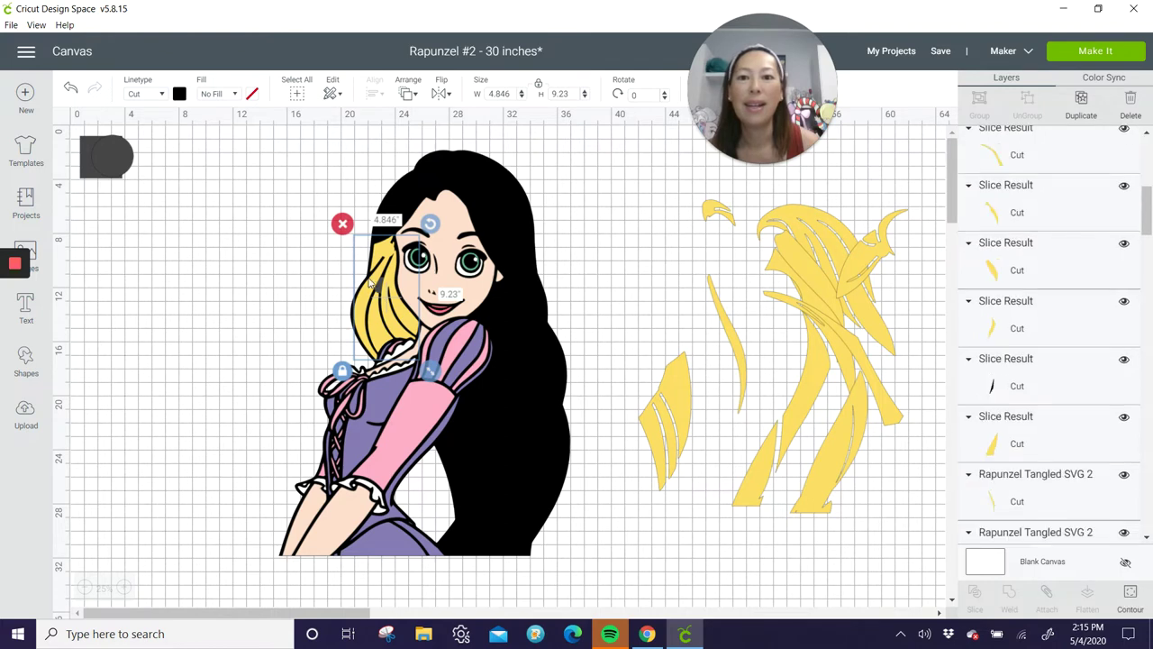
click(217, 279)
drag(380, 292, 259, 286)
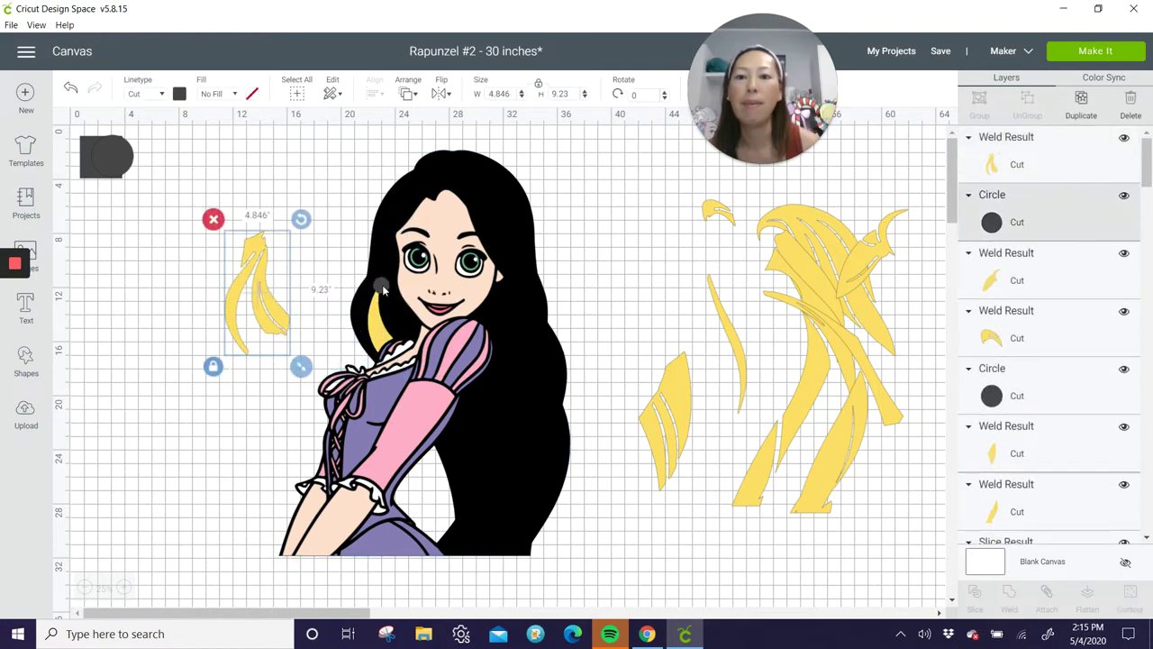
click(380, 291)
shift+click(382, 326)
drag(382, 326, 253, 320)
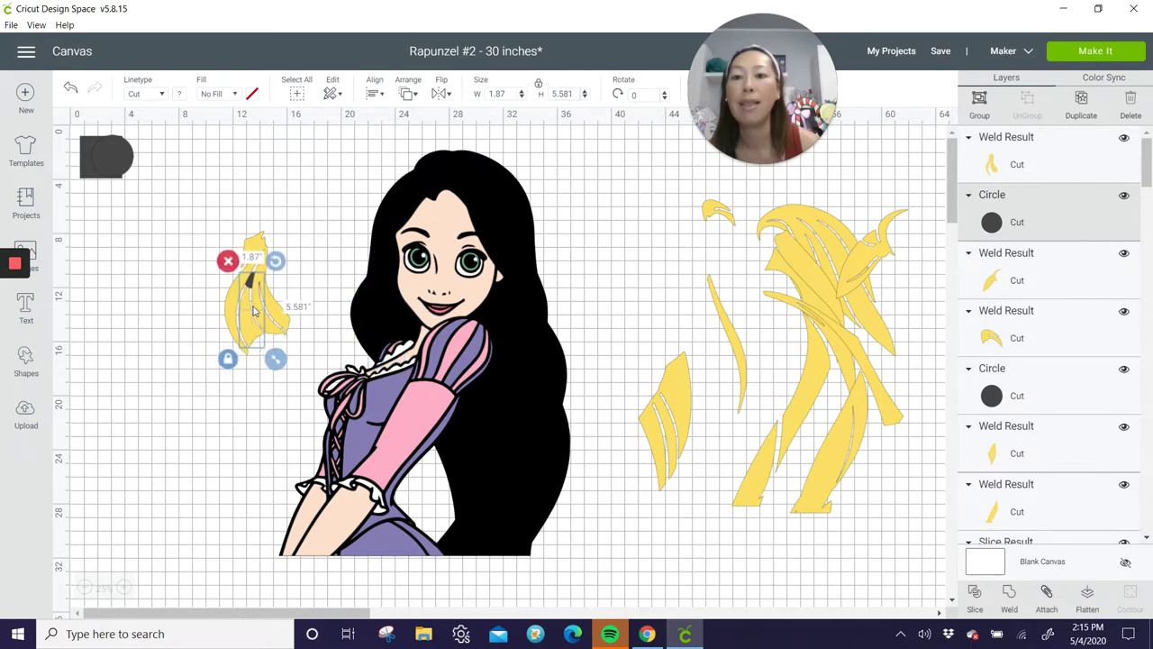
click(239, 227)
drag(234, 212, 518, 414)
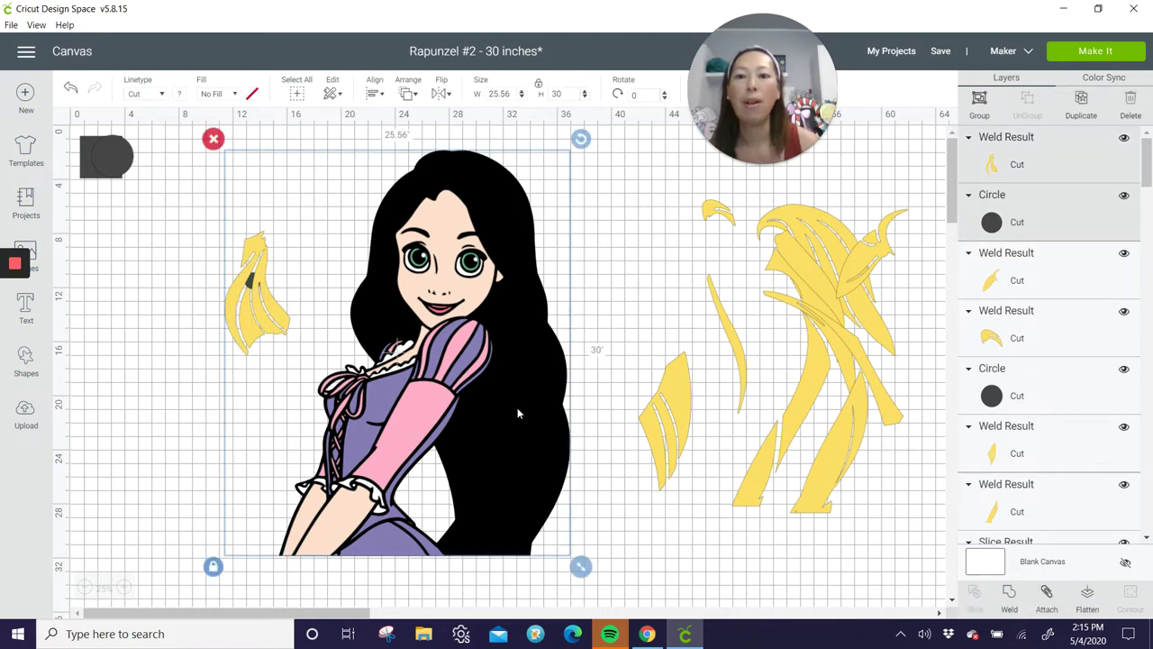
click(166, 313)
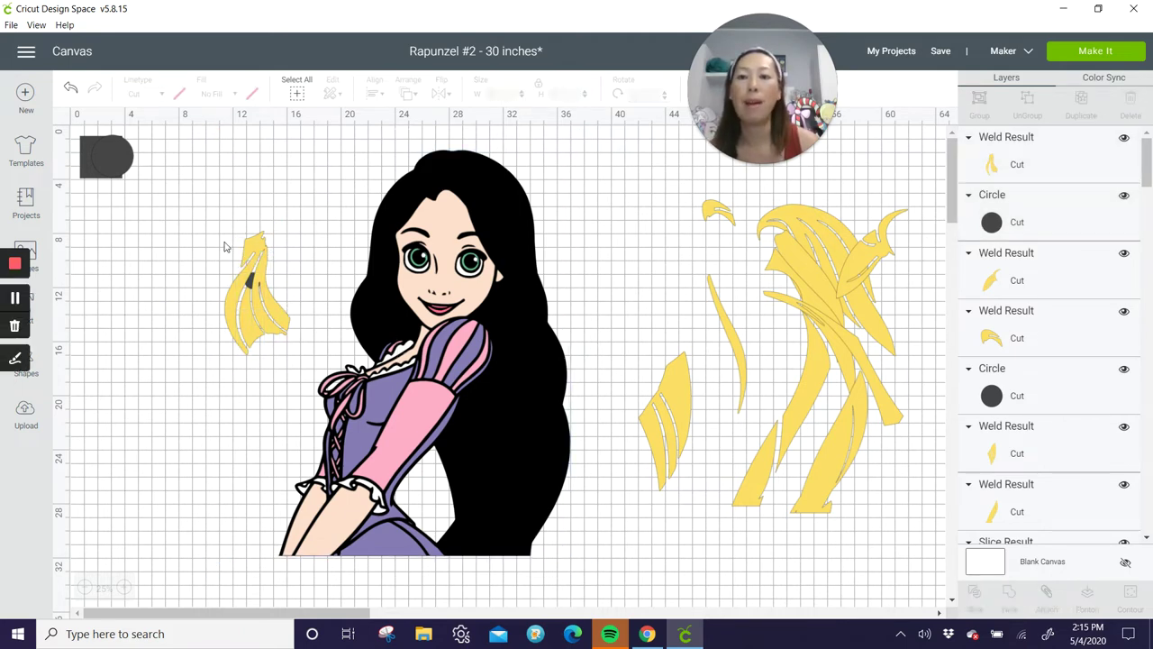
drag(237, 260, 251, 278)
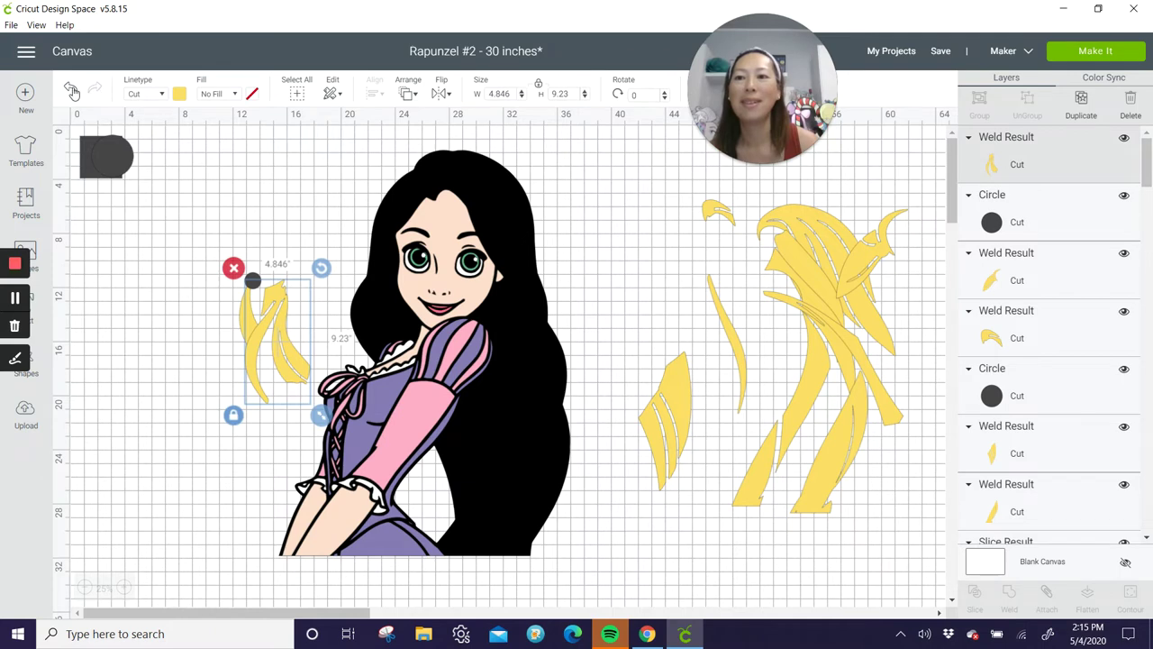
click(71, 90)
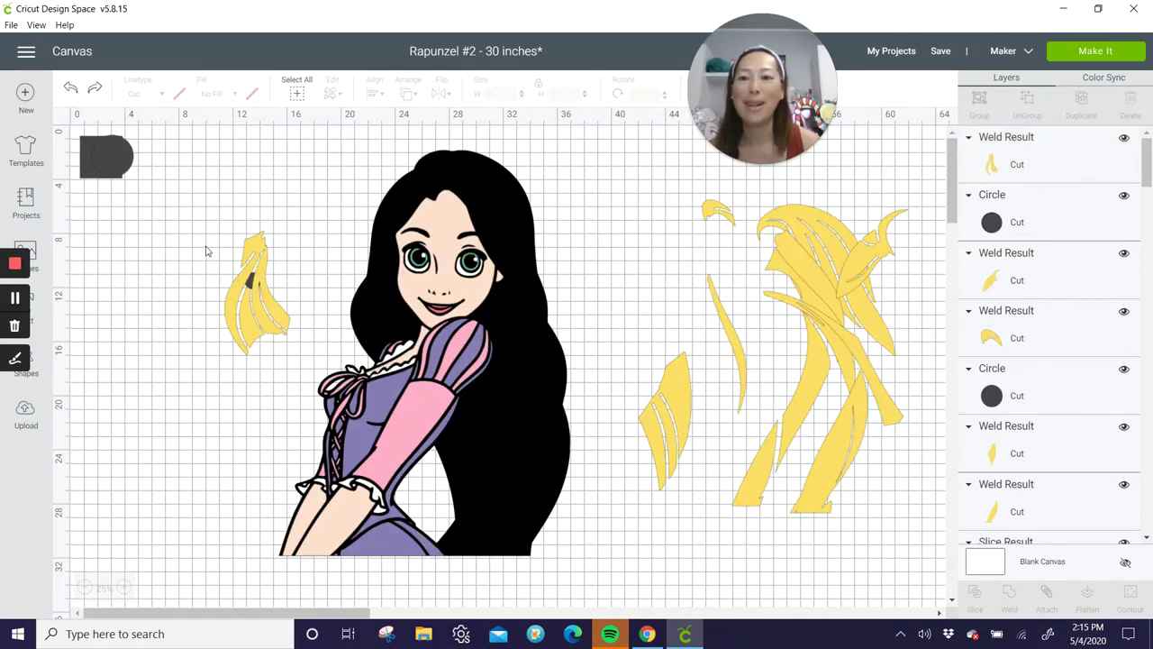
Select the side hair piece, the circle and the middle strand together, and weld them into one piece.
drag(198, 239, 270, 303)
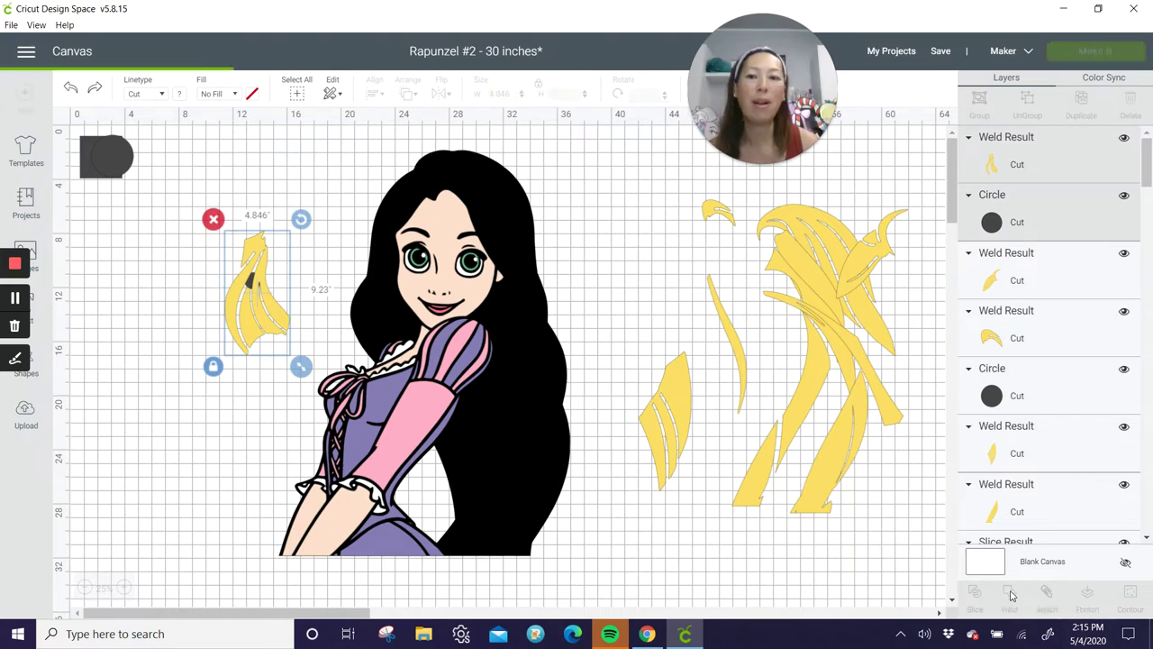
Weld the selected hair piece and circle together and move the welded piece onto the other yellow hair sections.
click(1010, 592)
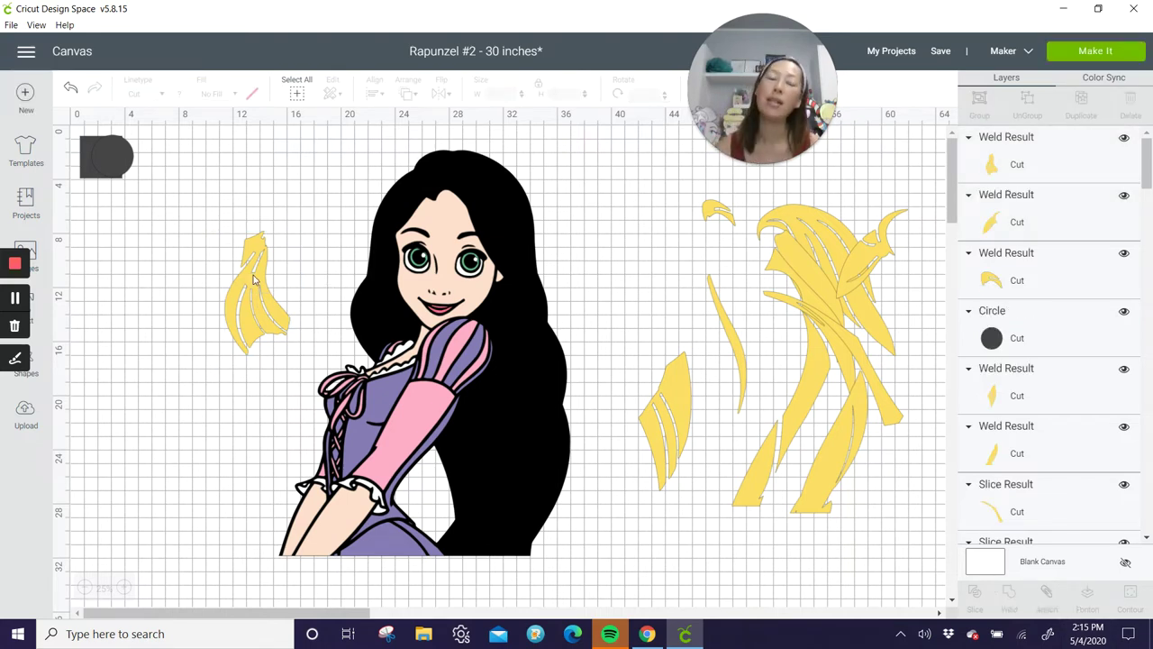
drag(255, 279, 843, 326)
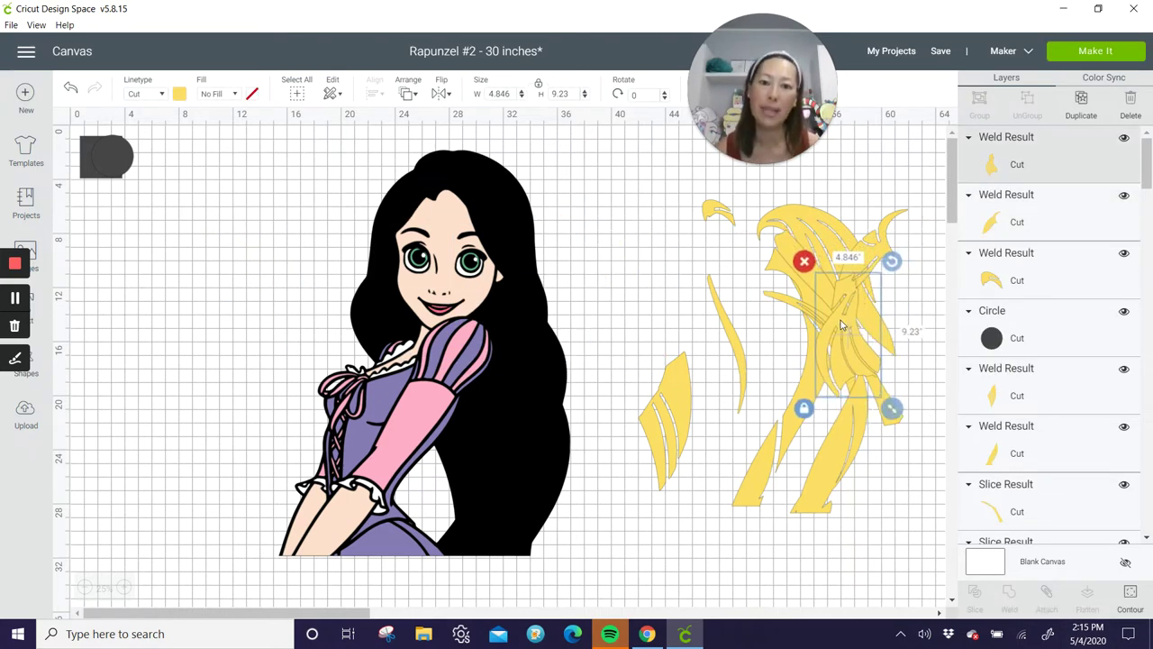
Move the purple skirt pieces off the figure to the empty canvas below the yellow hair.
click(403, 419)
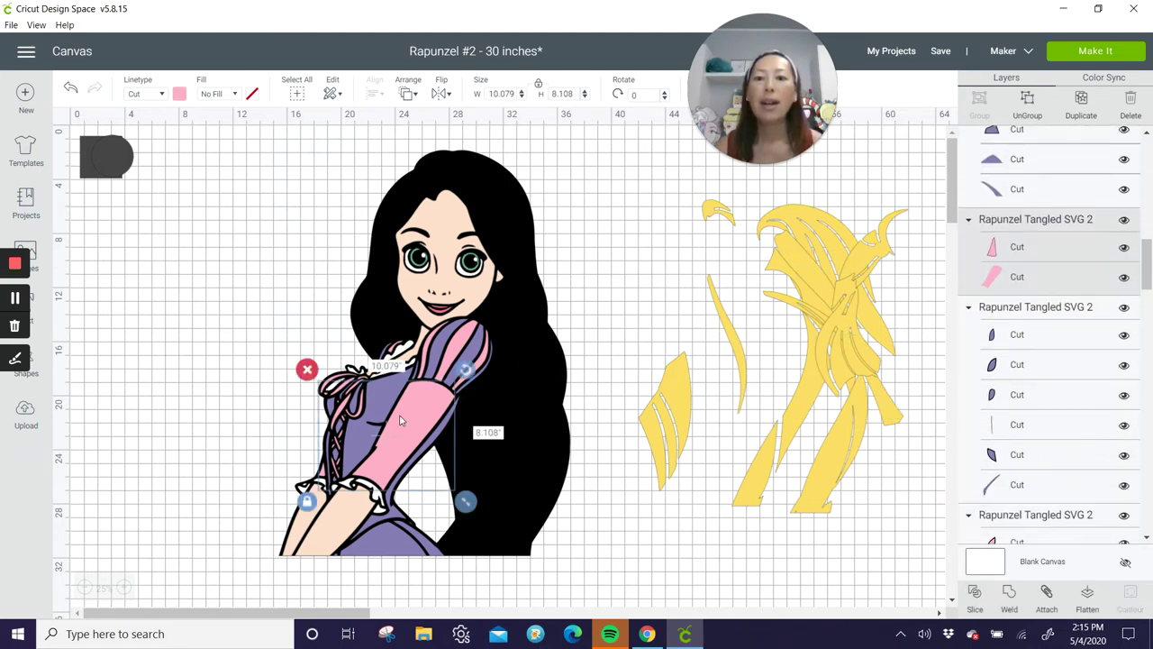
scroll(431, 417, down, 2)
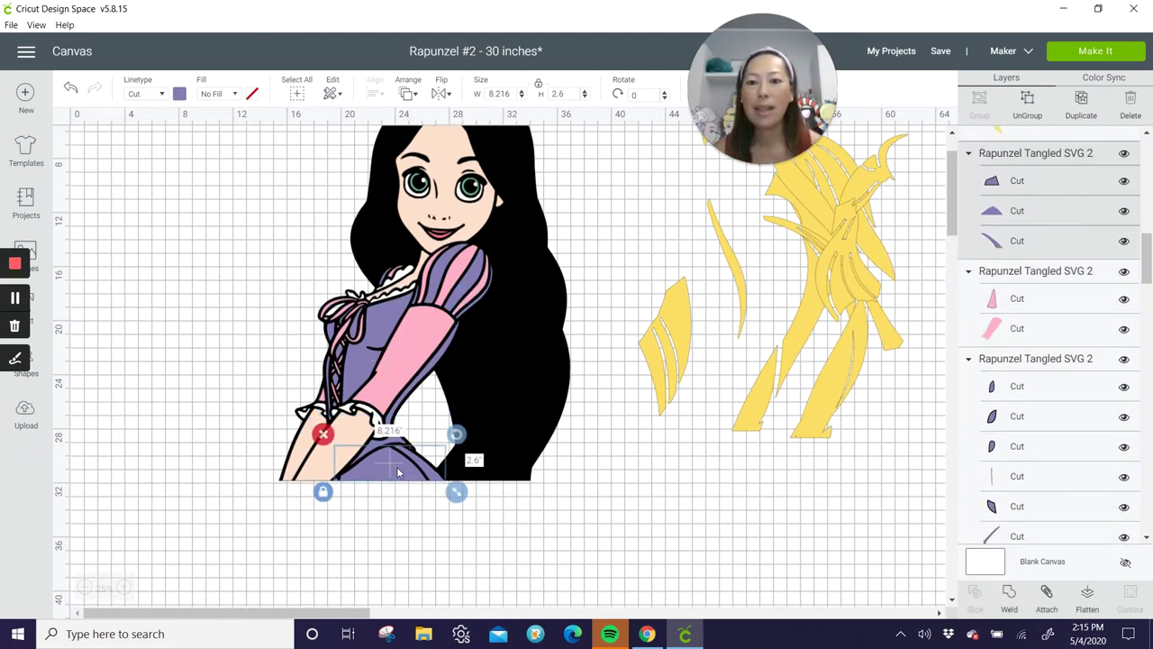
drag(397, 467, 667, 504)
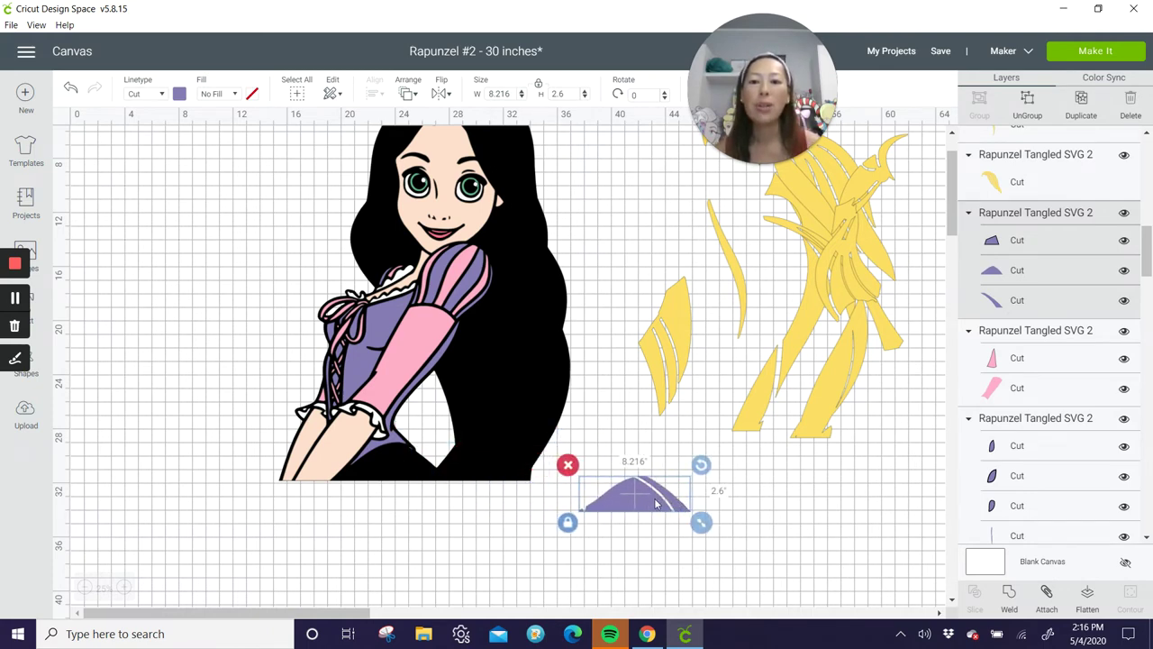
drag(645, 497, 753, 492)
click(424, 384)
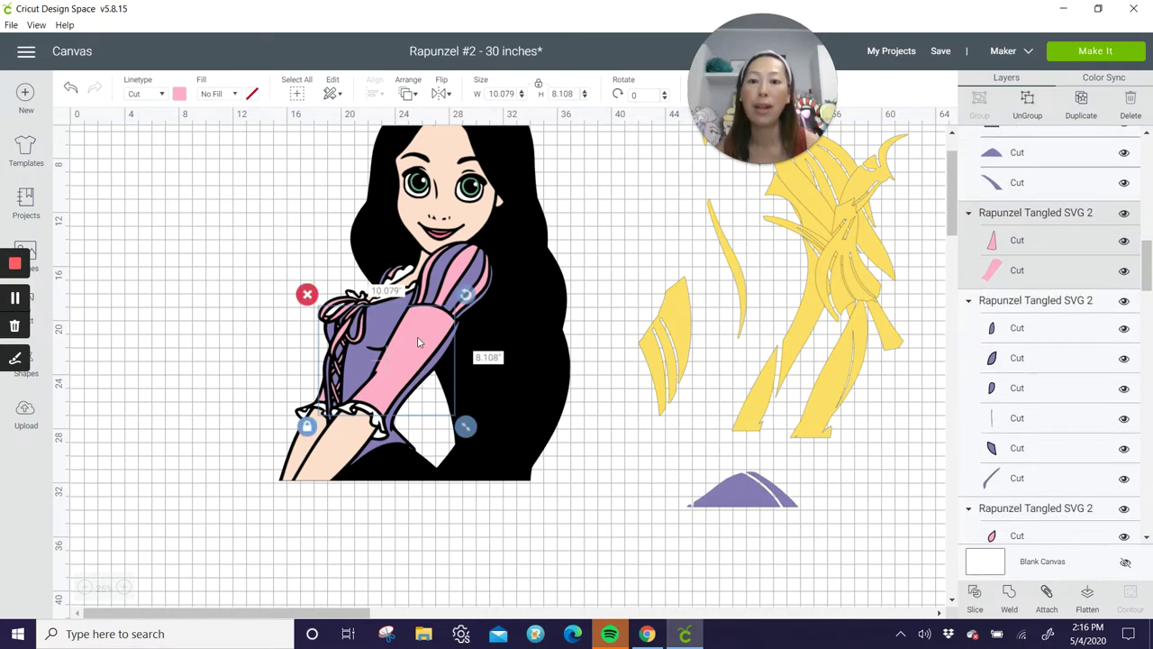
drag(462, 268, 501, 292)
click(71, 88)
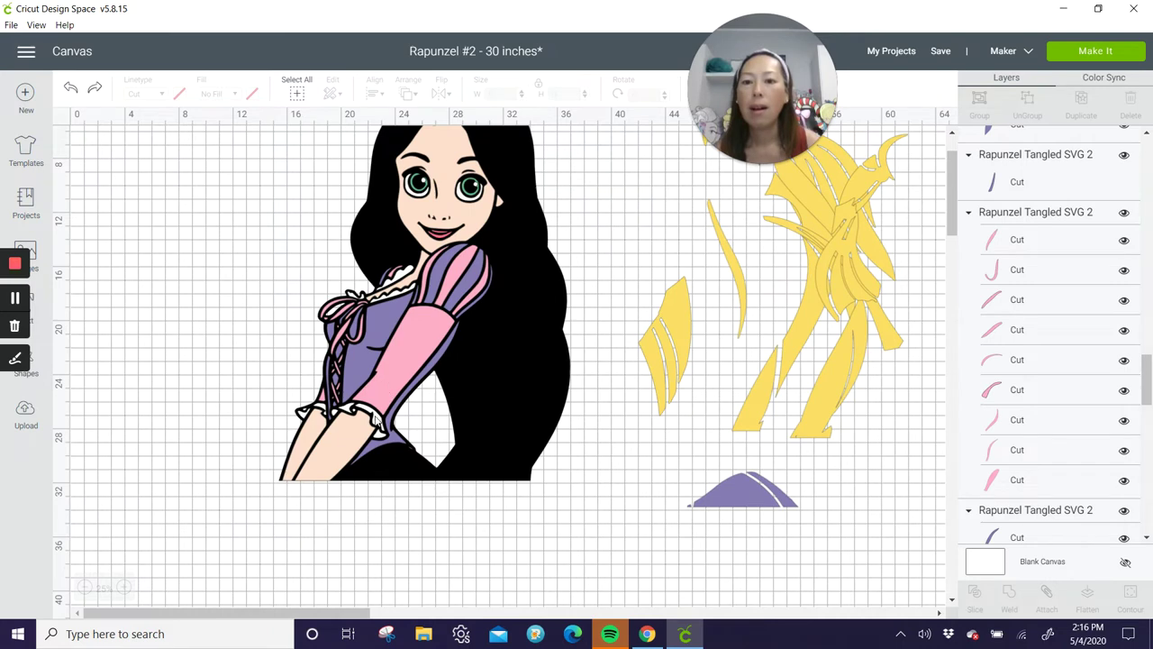
click(378, 422)
drag(379, 422, 380, 434)
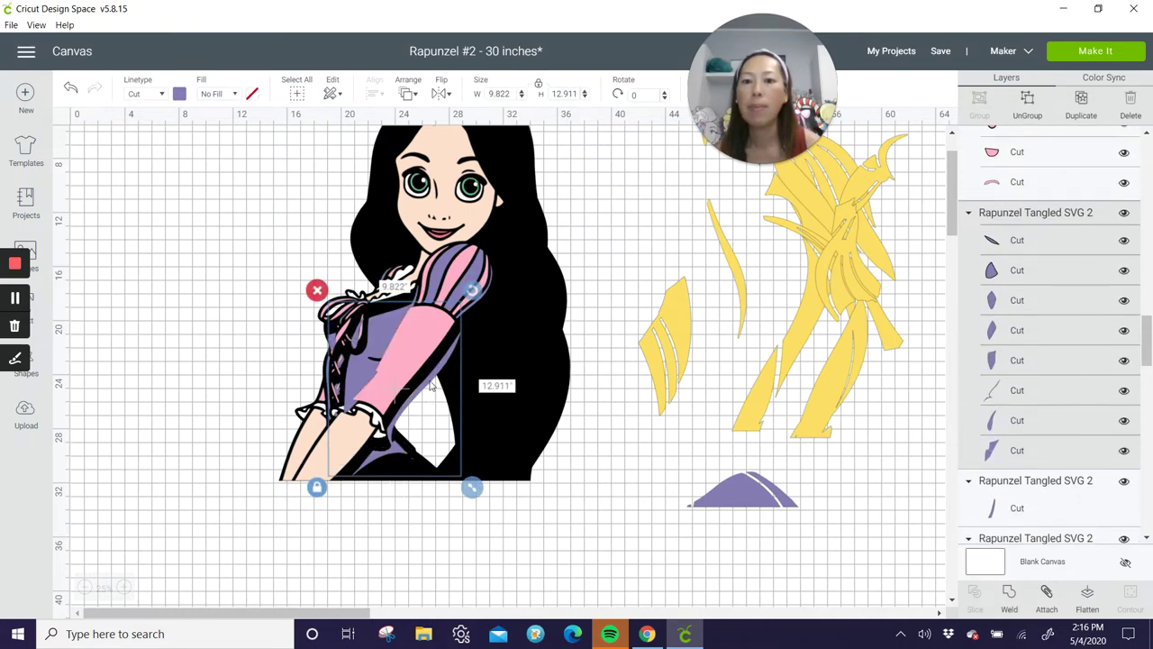
drag(432, 385, 517, 439)
click(72, 87)
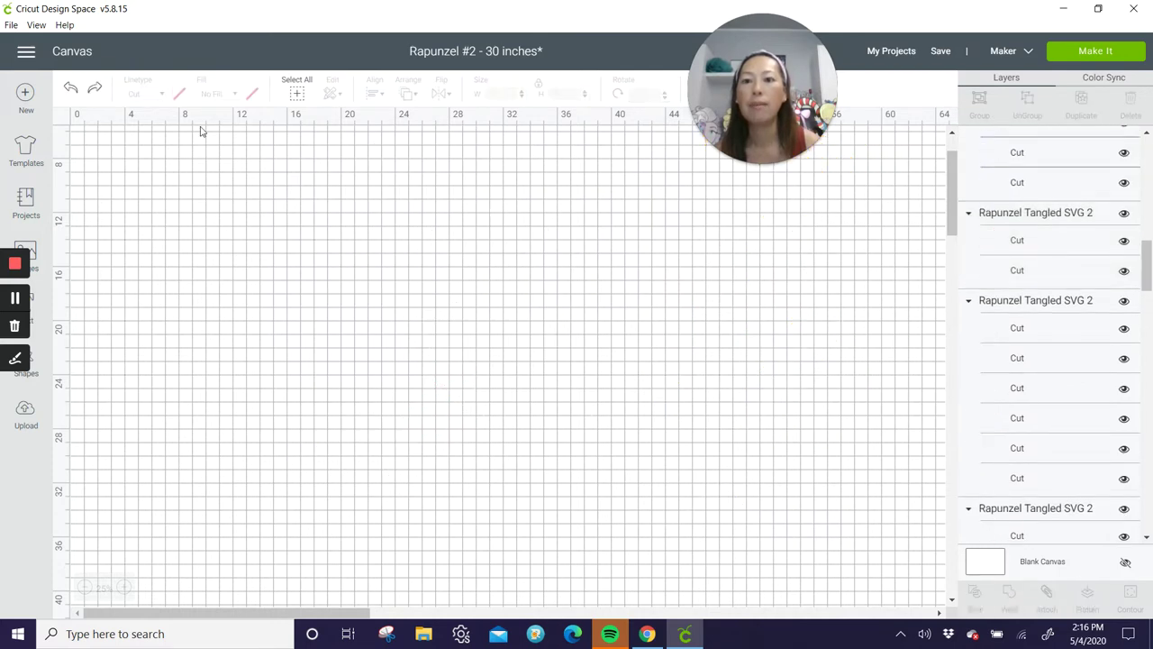
Move the skin-tone face and arm group to the blank canvas beside the figure and duplicate it several times.
drag(455, 214, 253, 259)
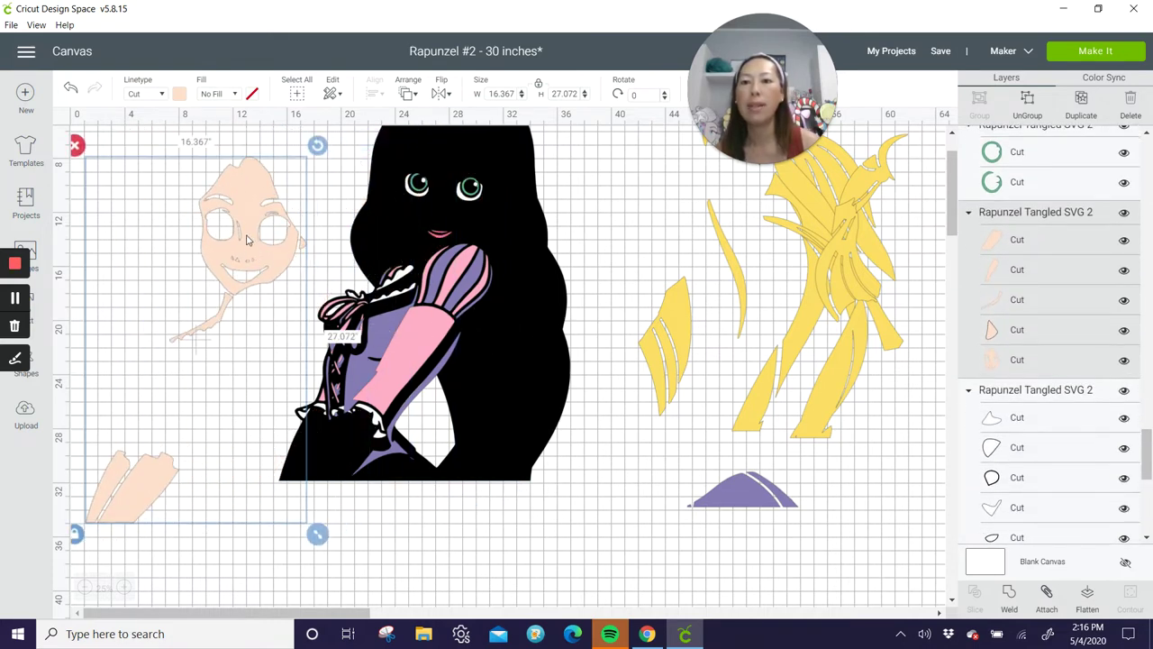
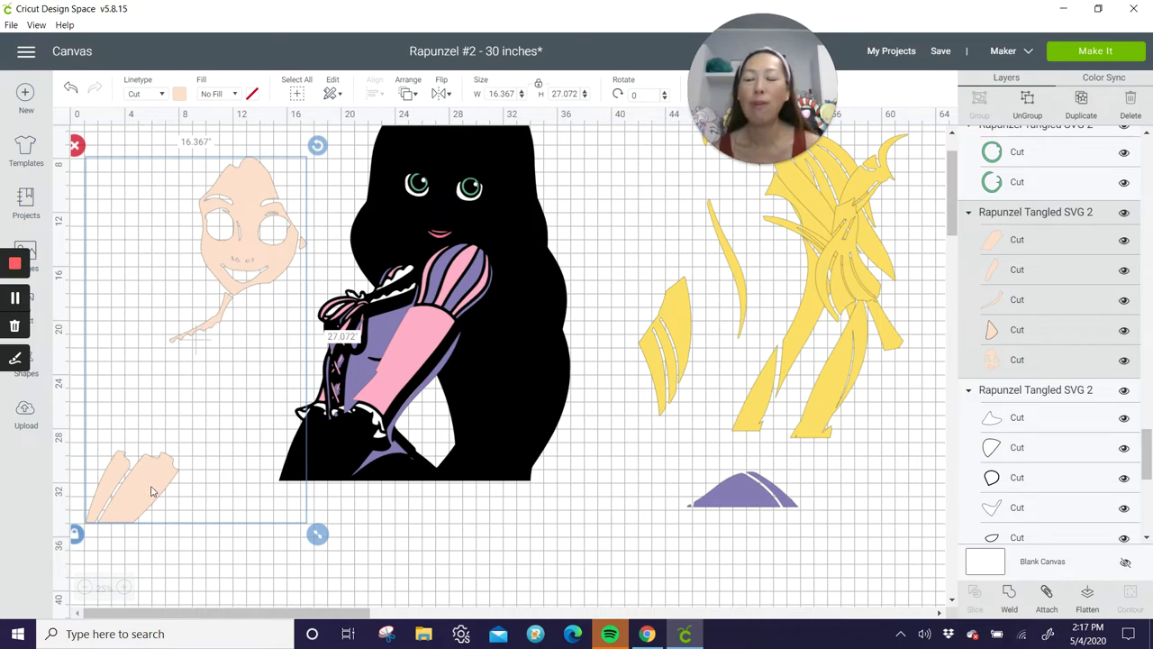
click(1086, 103)
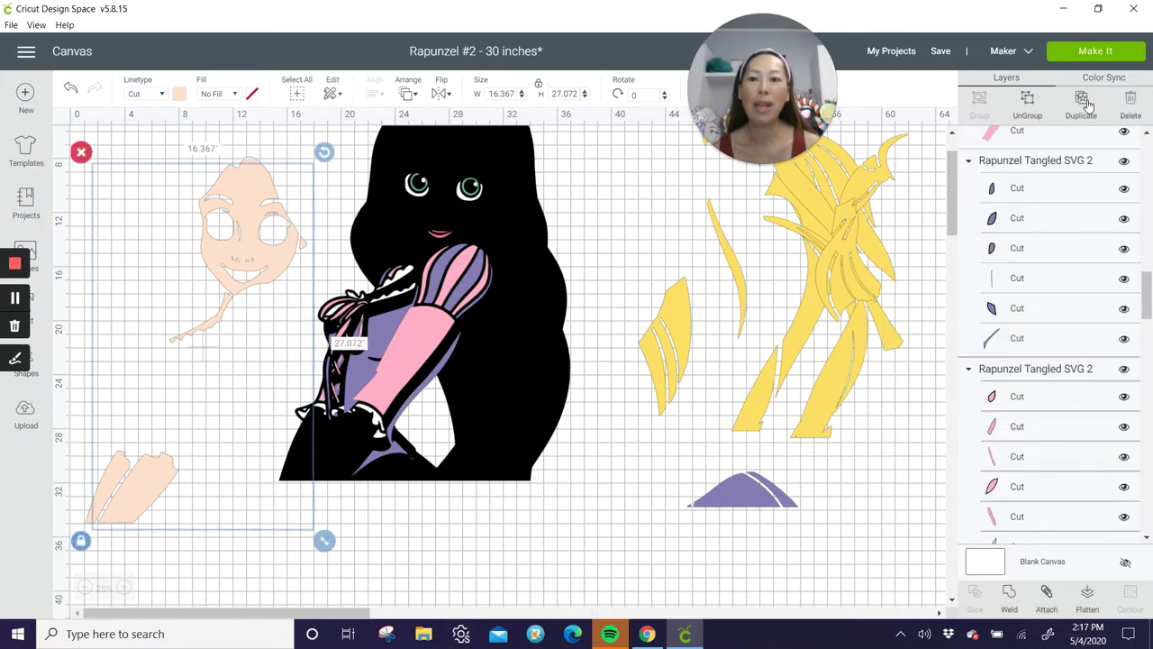
click(1086, 104)
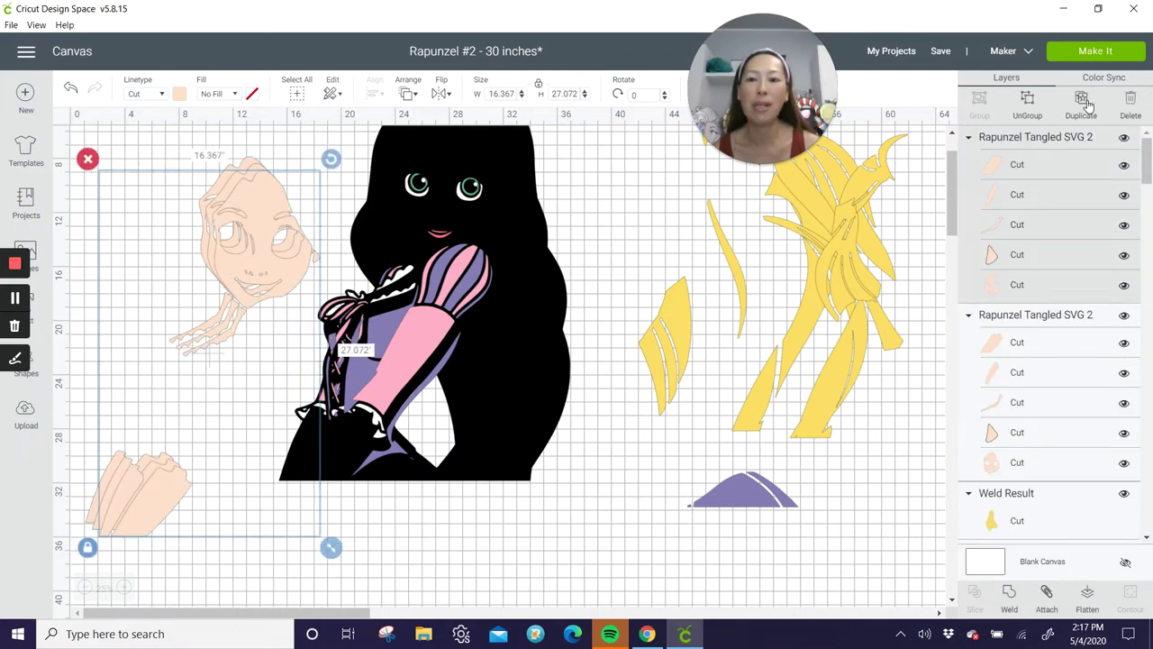
click(1086, 104)
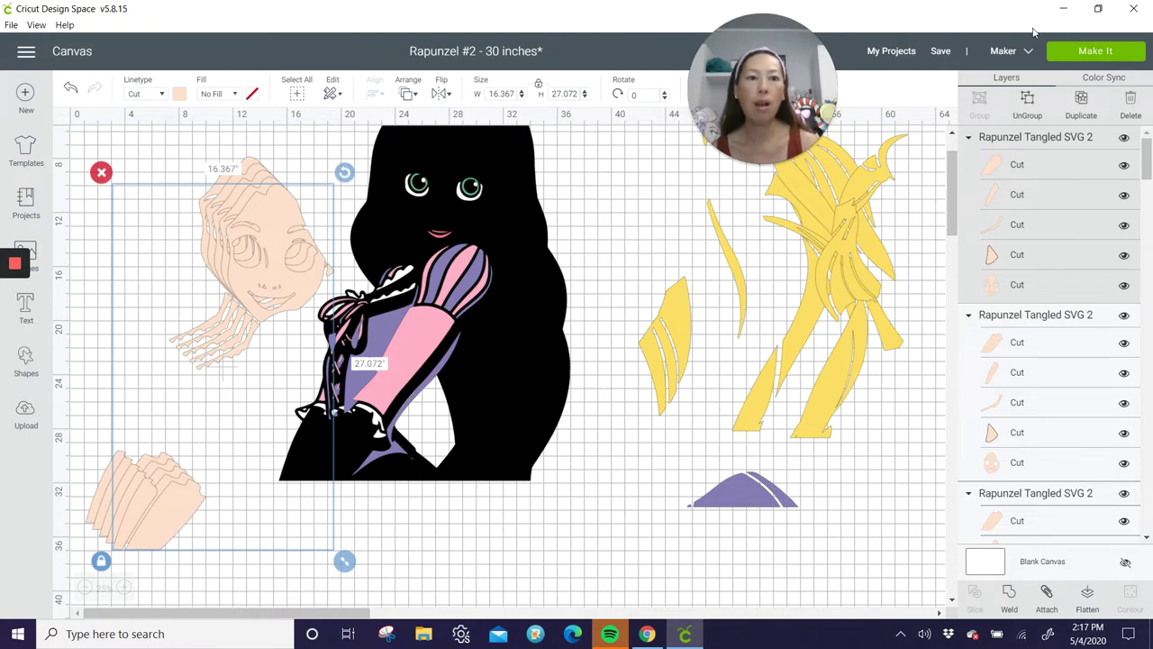
Delete the extra copies of the skin-tone group, keeping only the original.
click(177, 163)
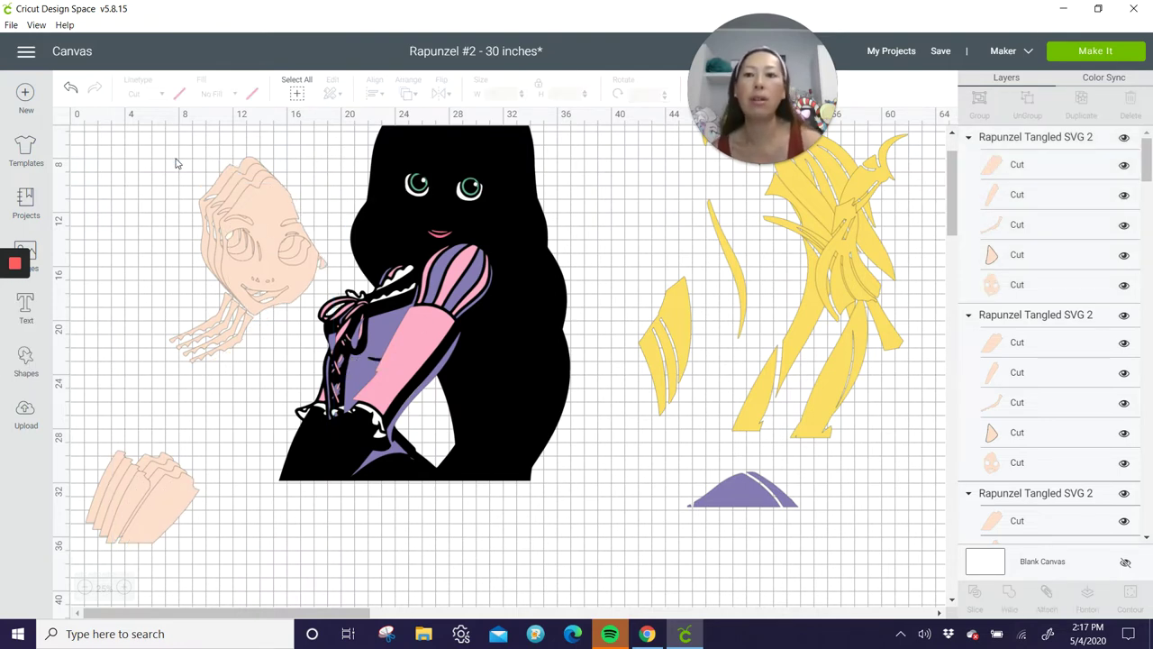
click(295, 236)
key(Delete)
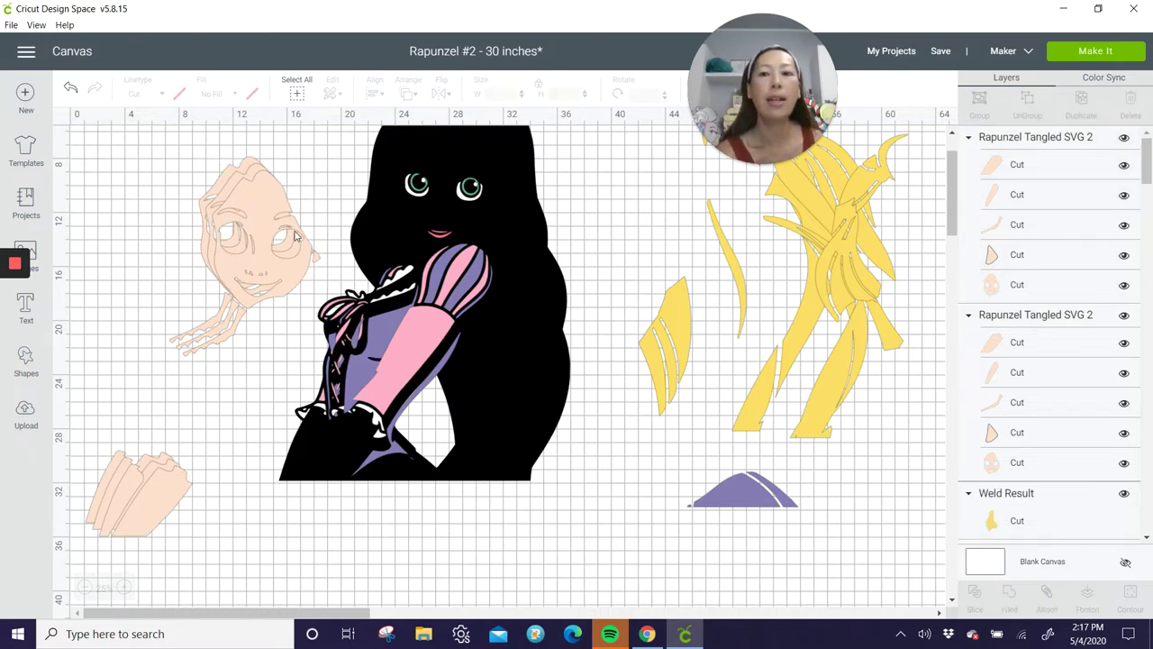
click(294, 236)
key(Delete)
click(264, 206)
key(Delete)
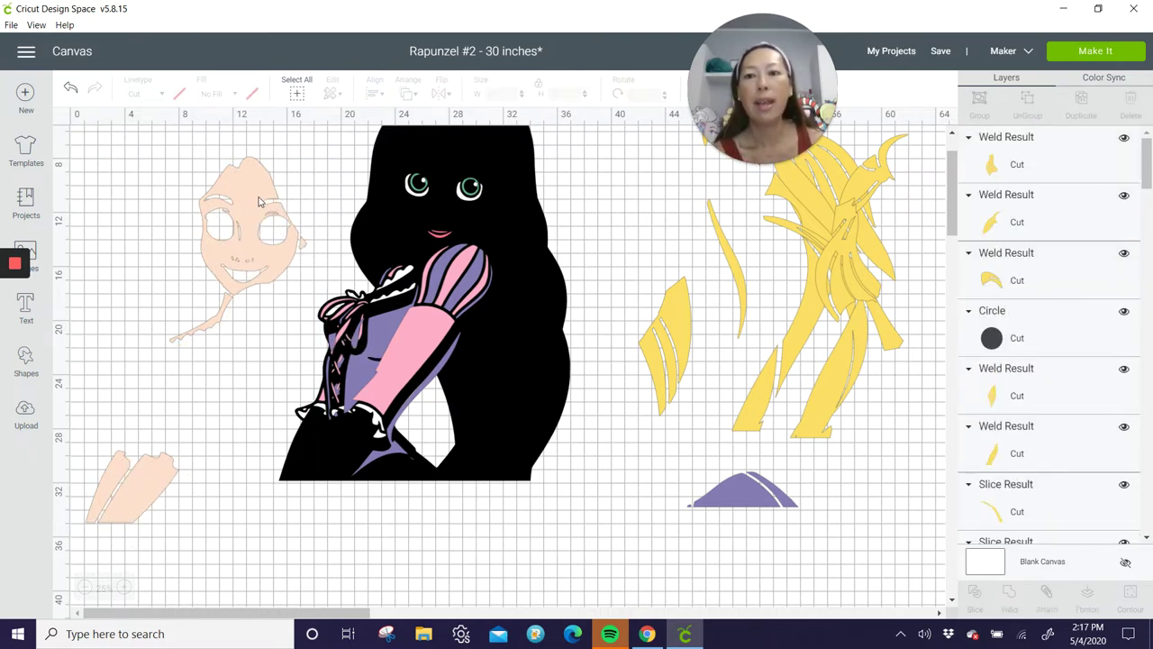
Move the skin-tone group across to the yellow hair pieces and ungroup it.
click(258, 202)
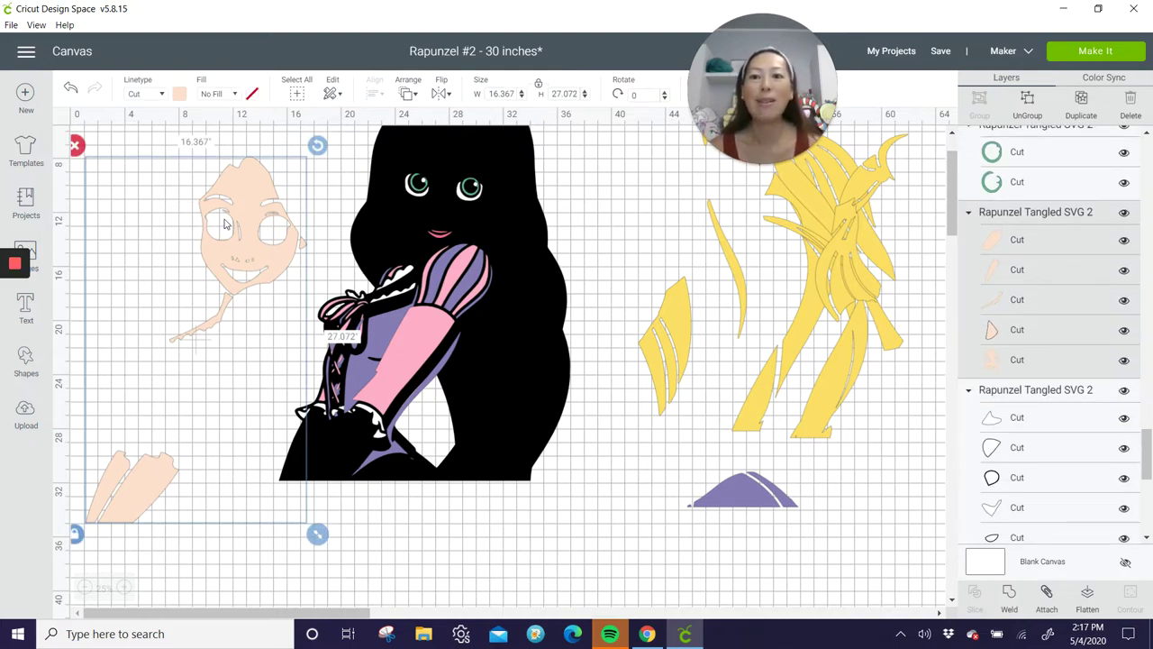
drag(226, 224, 881, 286)
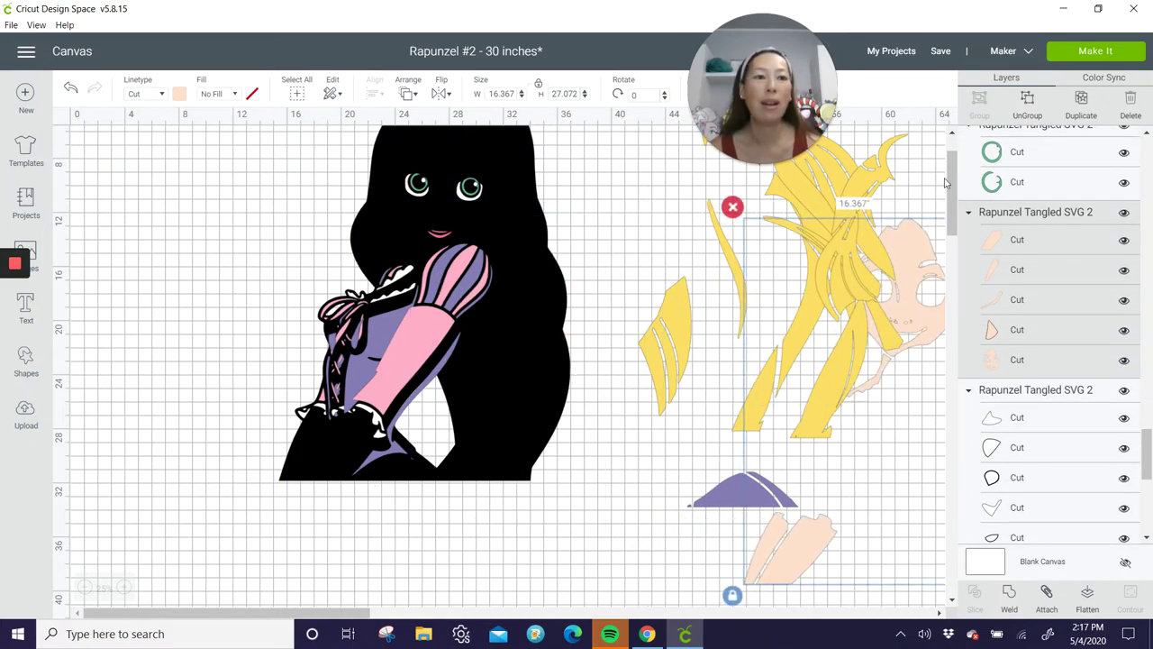
click(1028, 97)
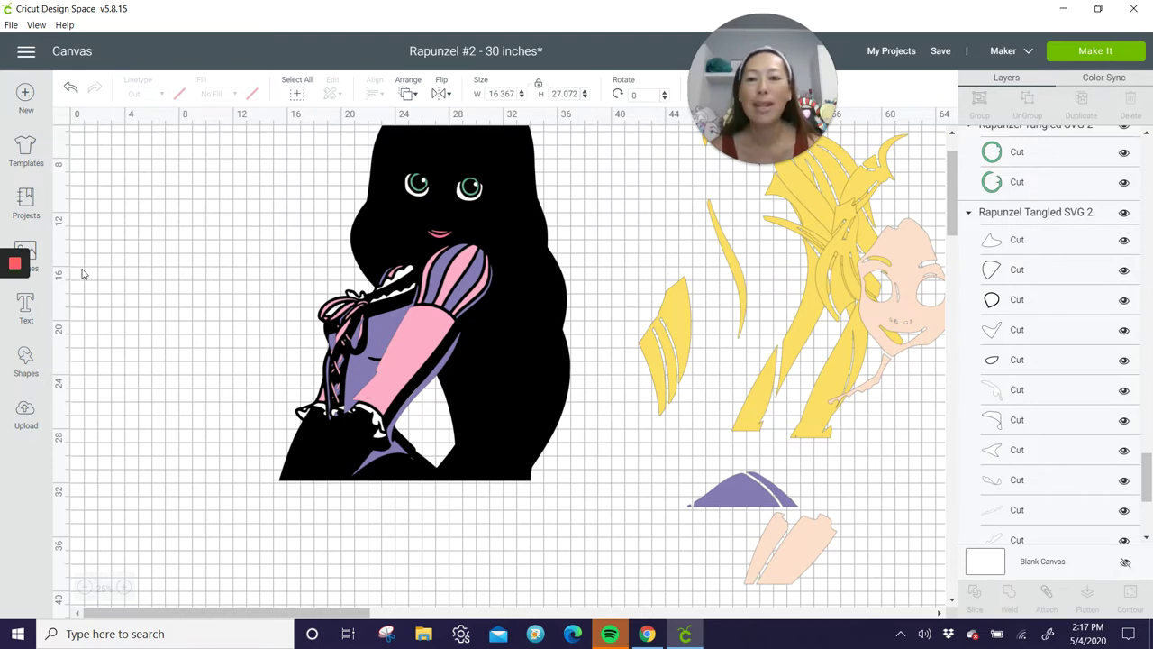
Move the green irises off the face to the area by the yellow hair and ungroup them.
click(276, 258)
drag(416, 183, 833, 233)
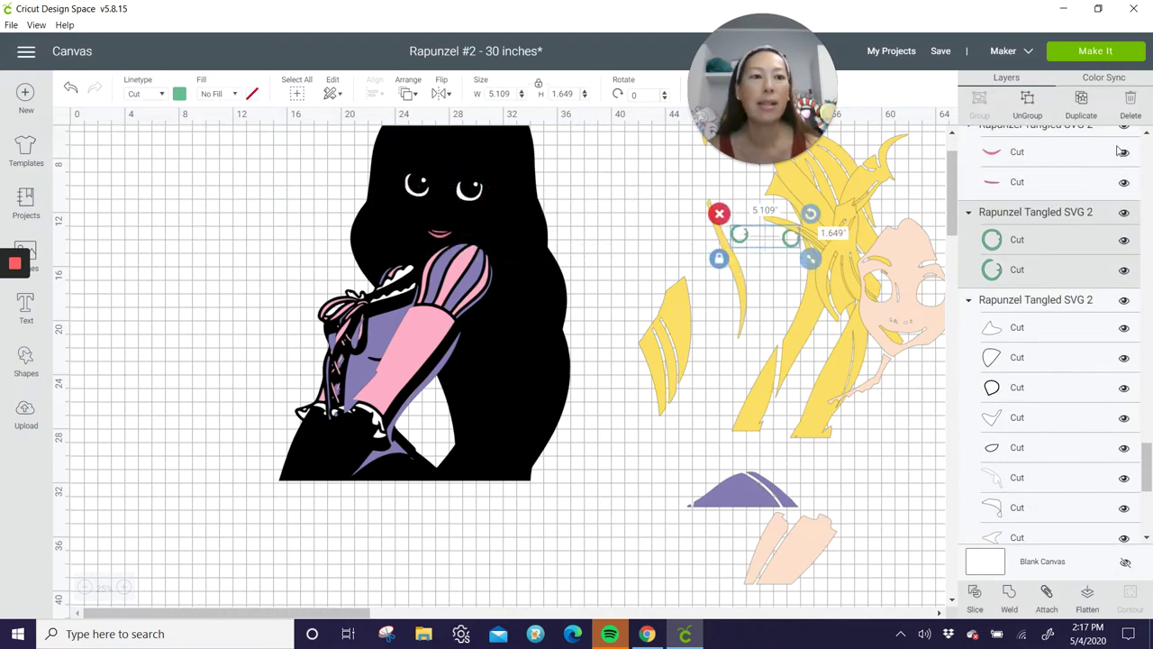
click(1028, 99)
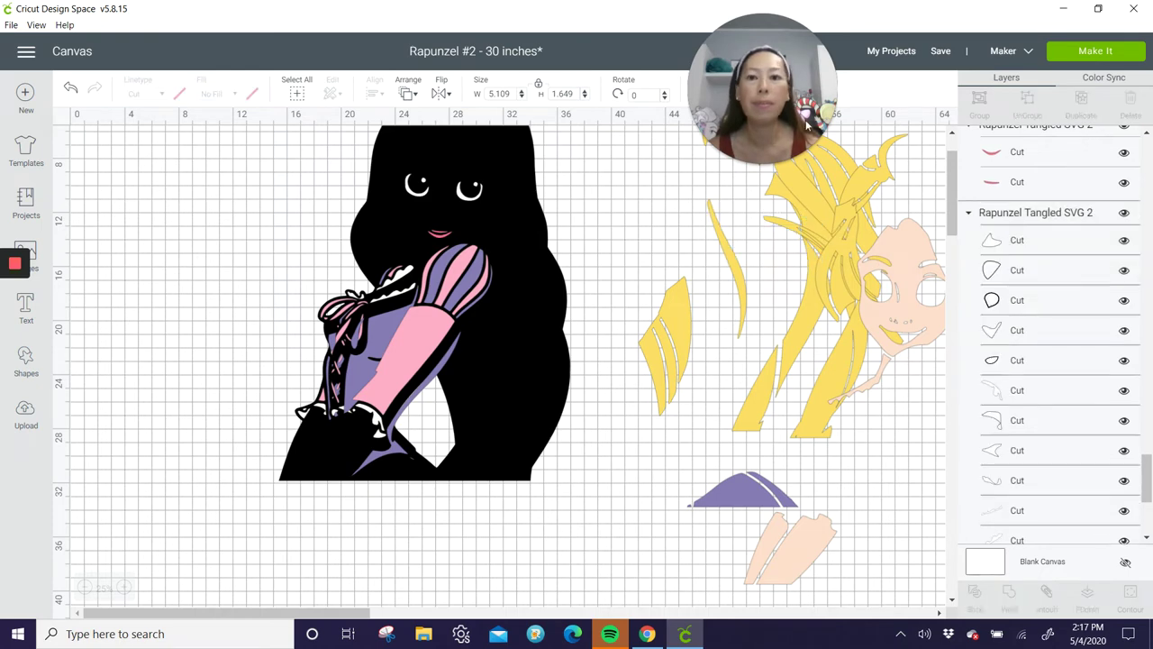
Move the white eye and lace group off the figure to the empty canvas below it.
click(462, 200)
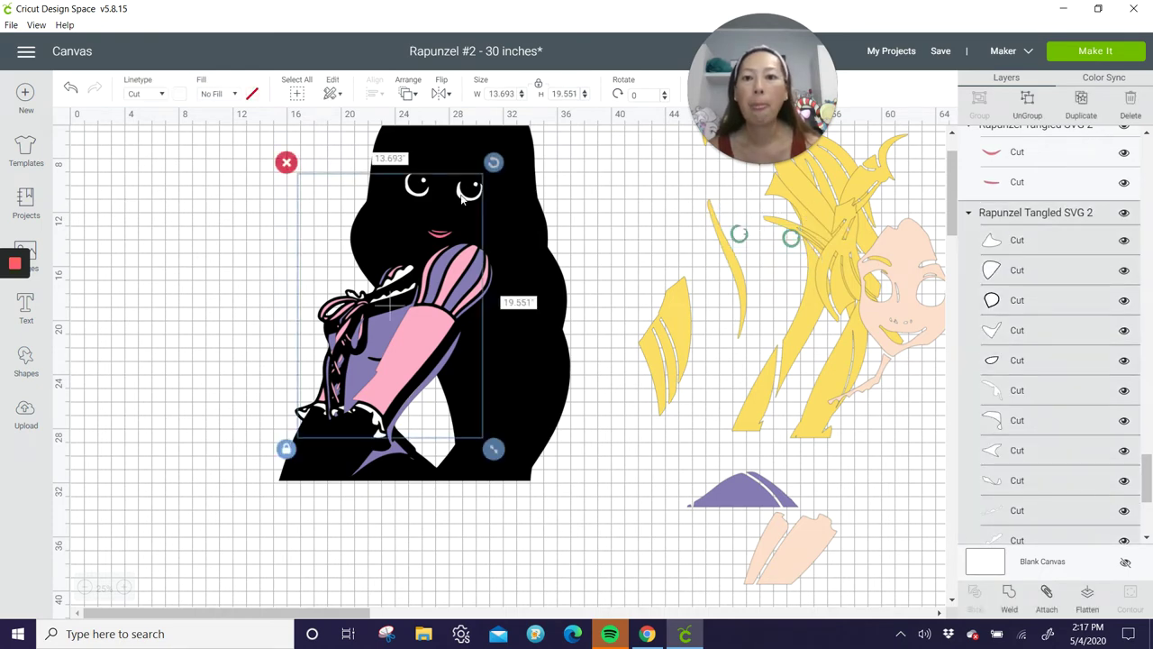
drag(463, 200, 492, 365)
scroll(494, 361, down, 5)
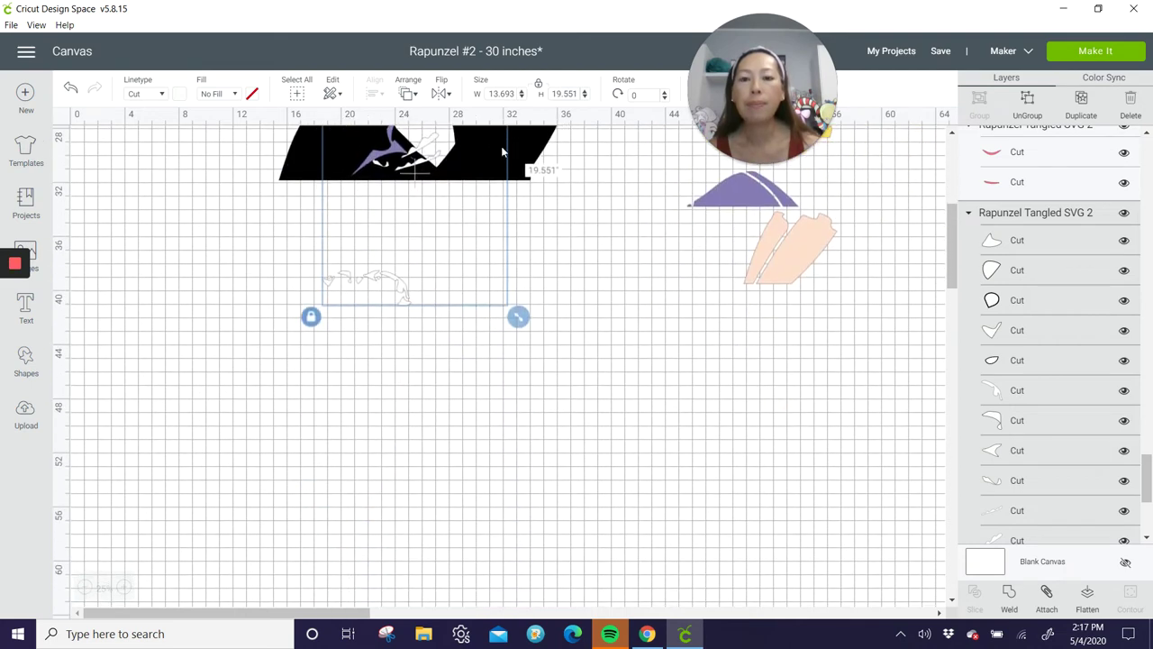
drag(428, 167, 482, 399)
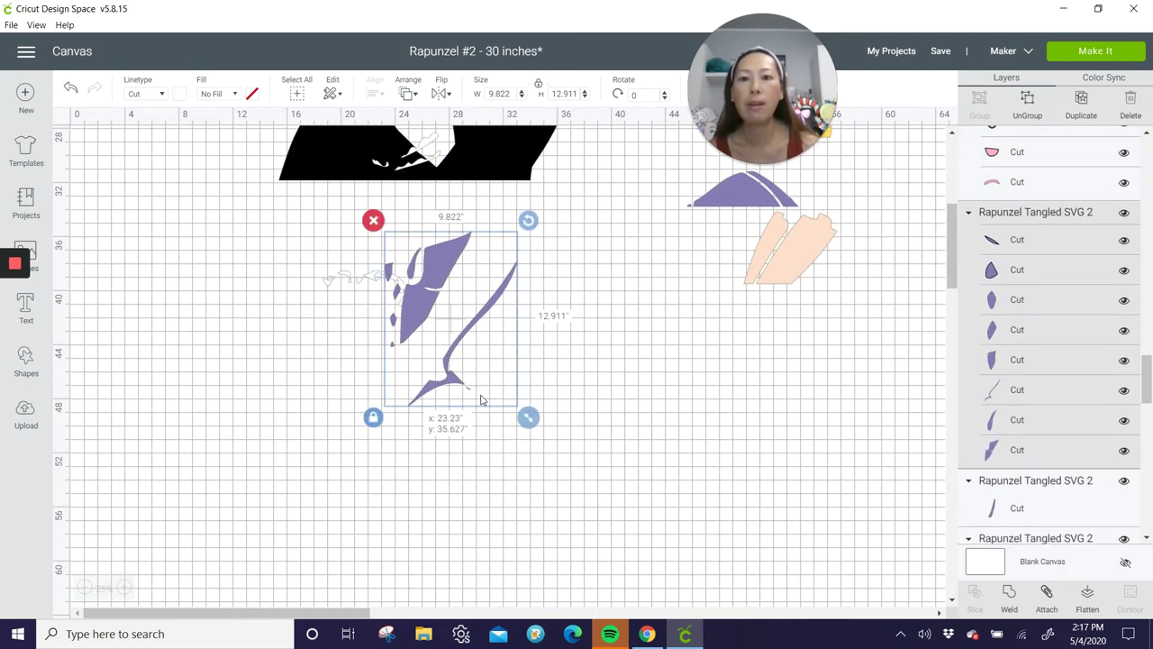
click(71, 87)
drag(397, 299, 499, 485)
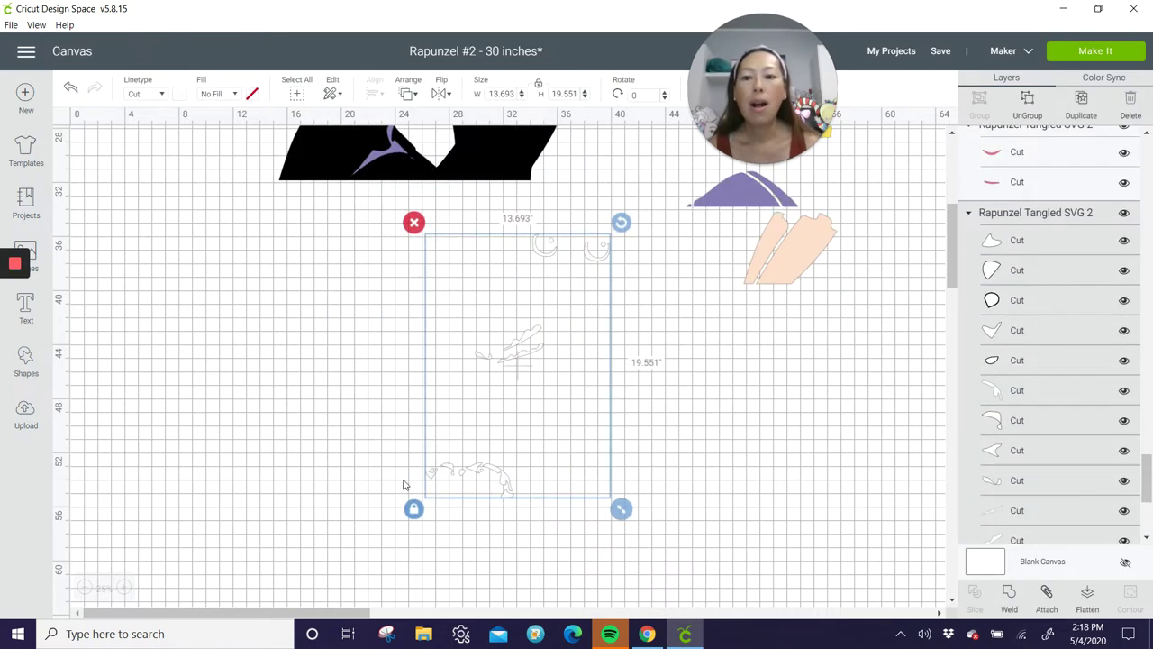
Inspect the white lace trim pieces up close and ungroup them.
click(125, 588)
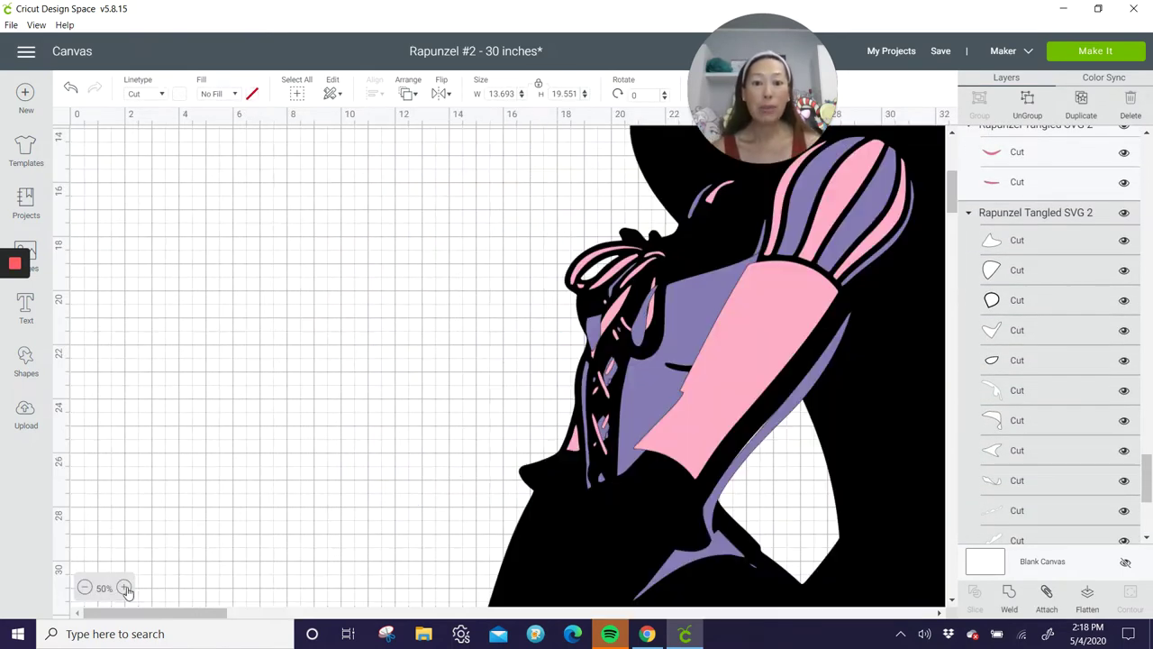
click(125, 588)
scroll(201, 484, down, 10)
scroll(268, 458, right, 8)
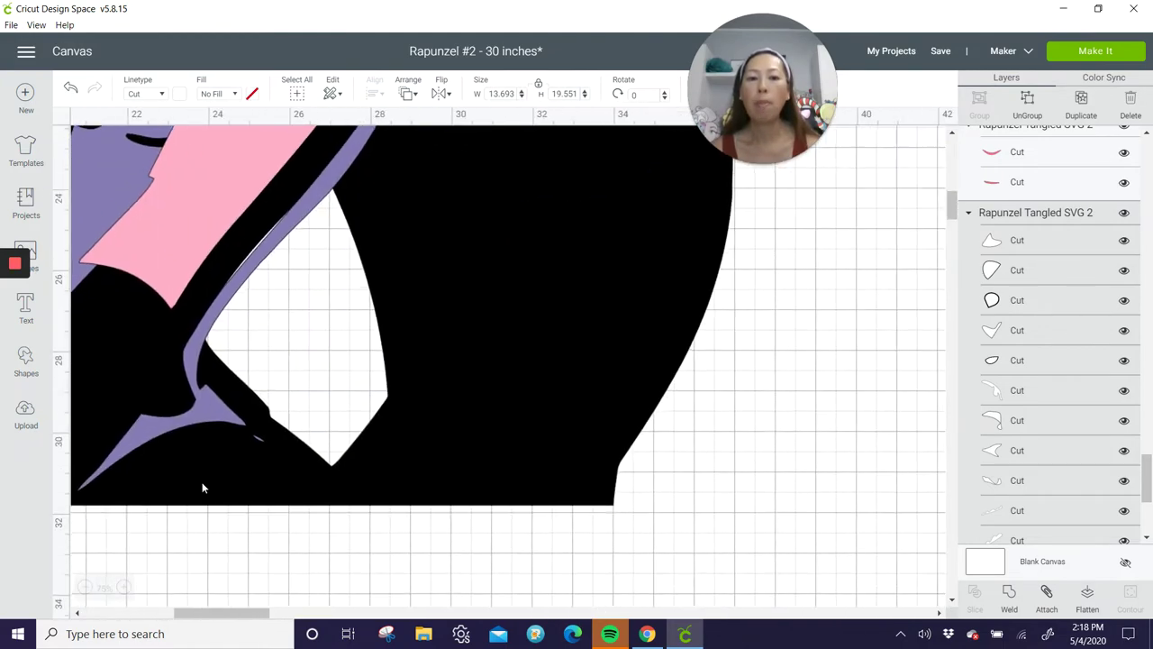
scroll(284, 447, down, 4)
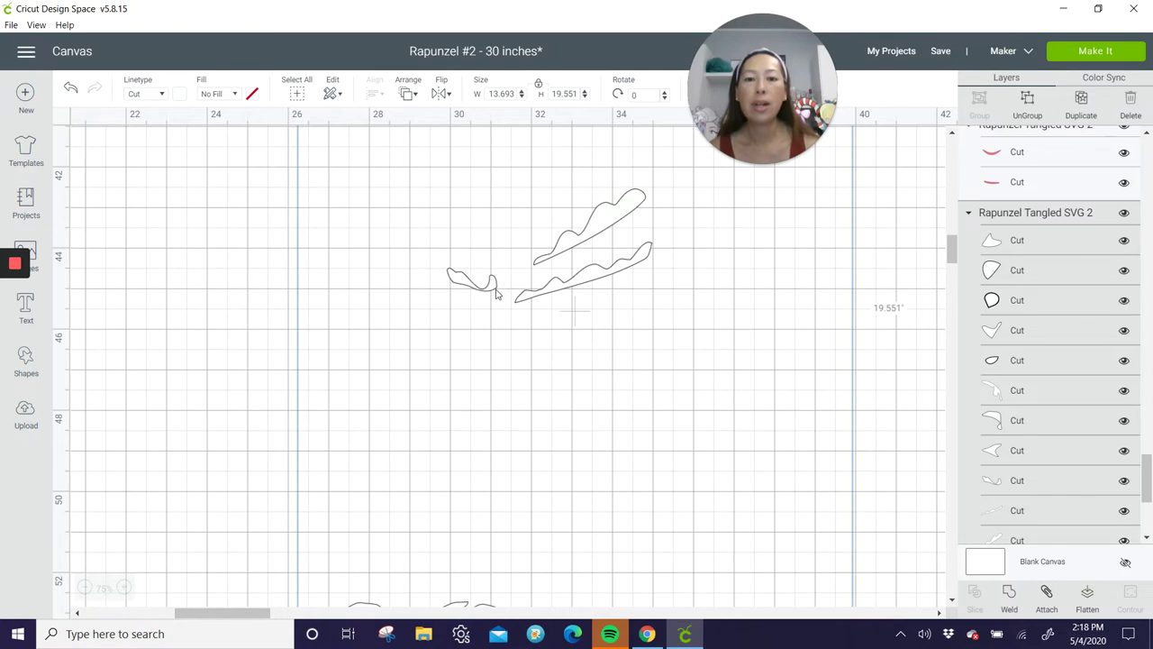
scroll(621, 298, down, 7)
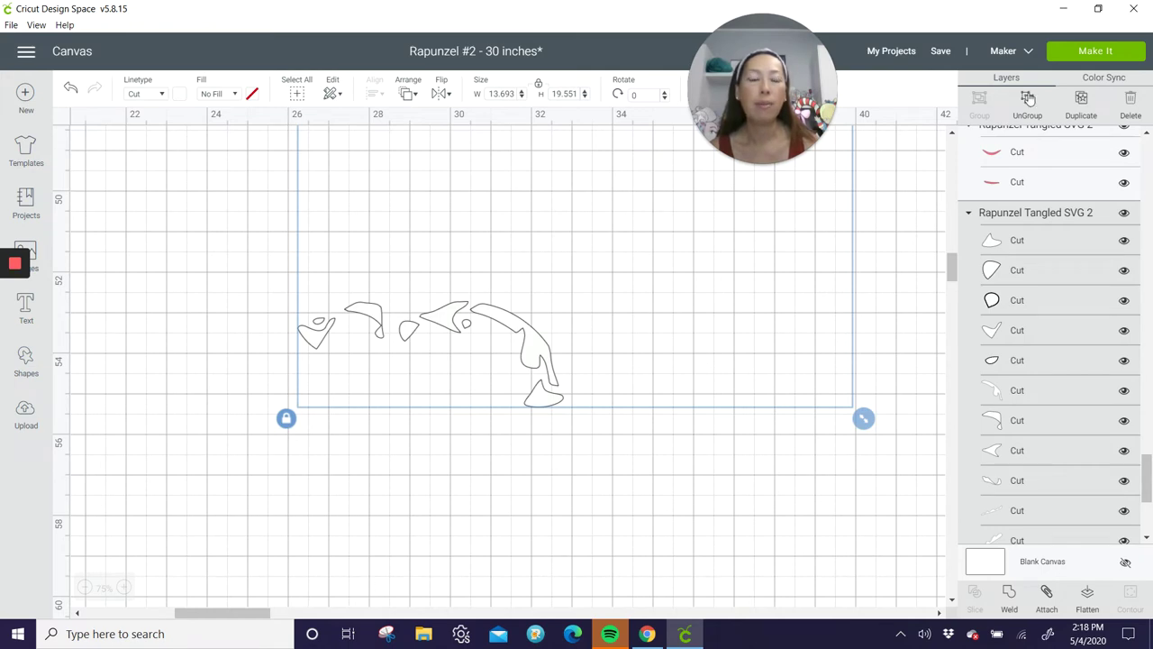
click(135, 478)
scroll(482, 391, up, 10)
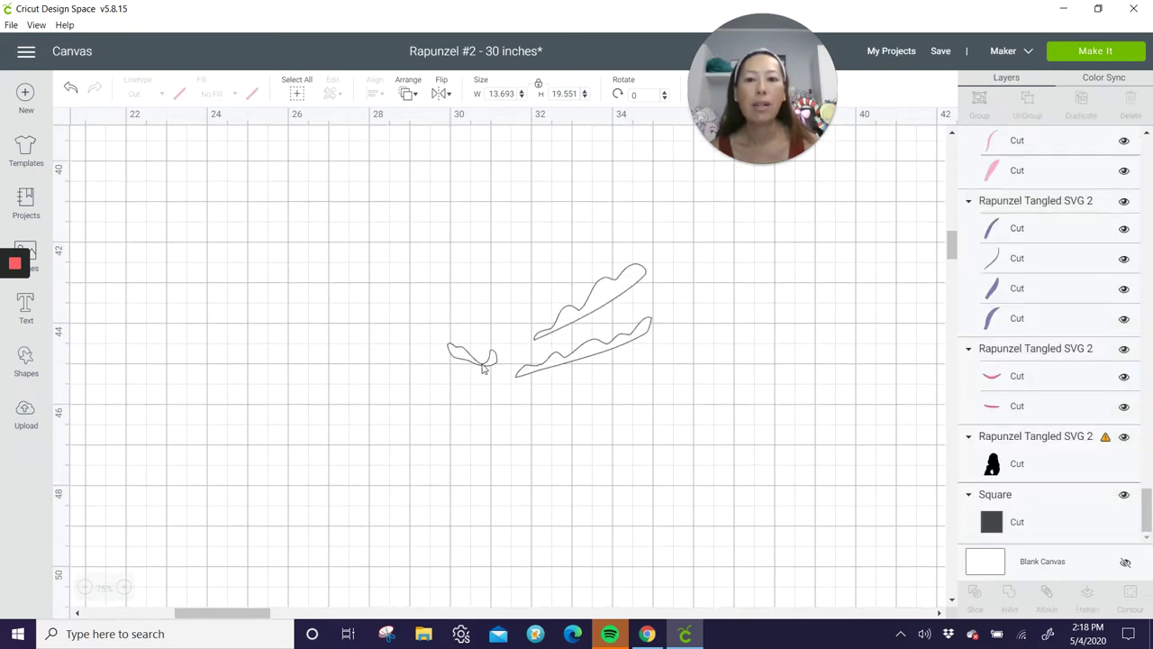
Duplicate the smallest of the three collar lace pieces and lay the copy slightly offset over the original to thicken it.
click(483, 362)
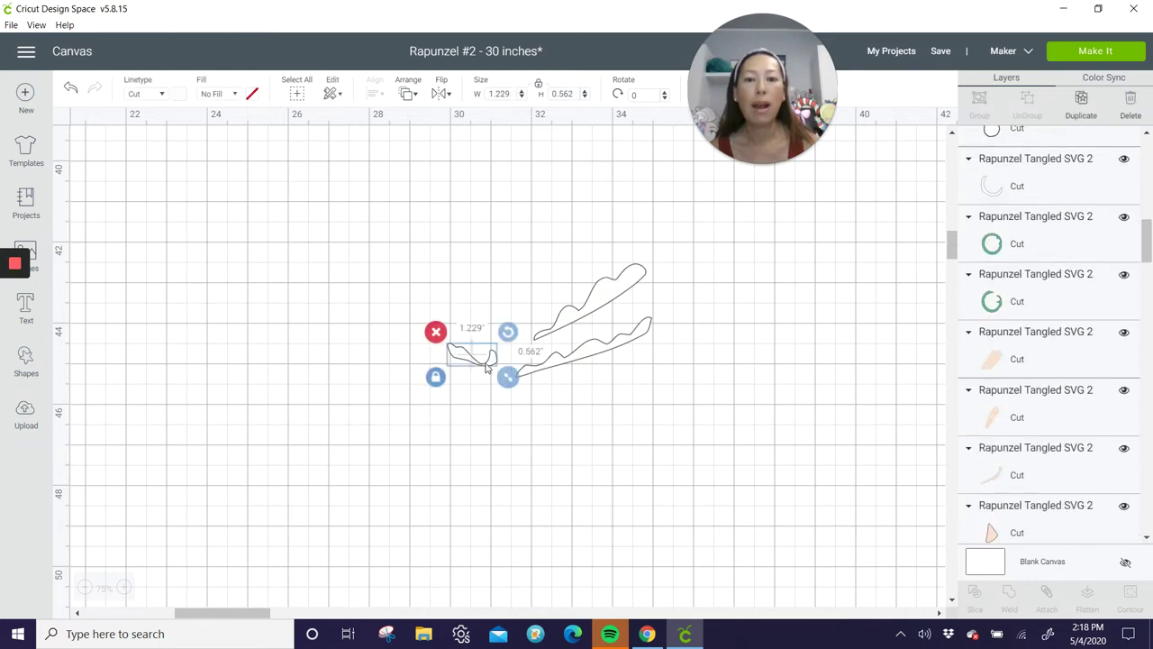
click(1081, 101)
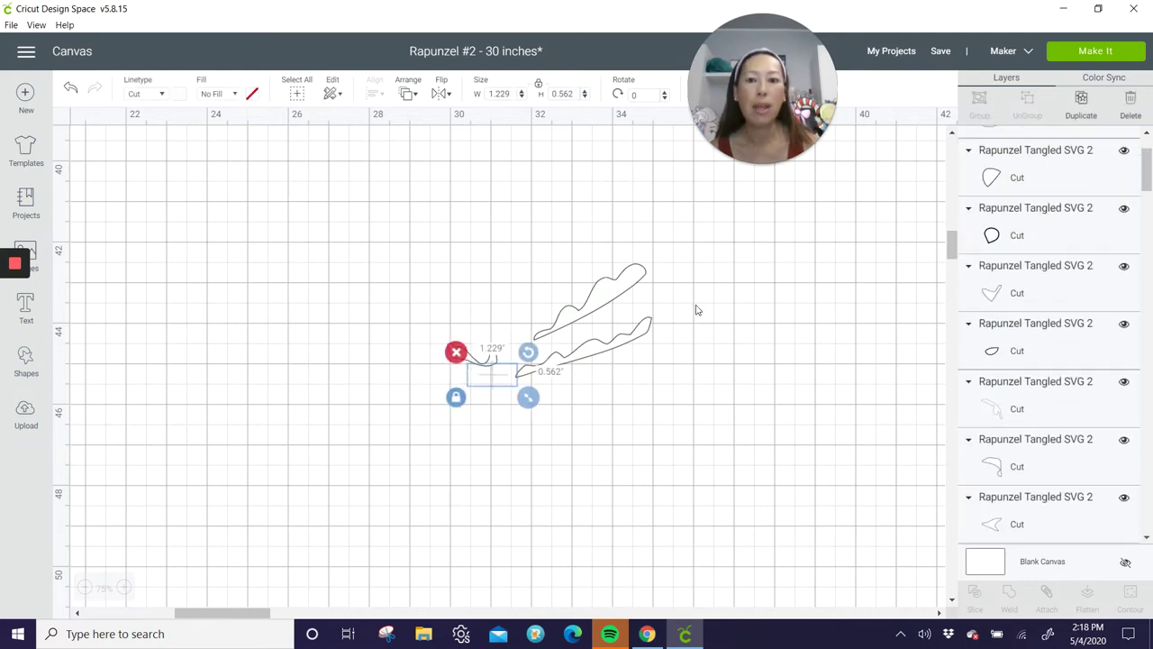
drag(494, 383, 463, 377)
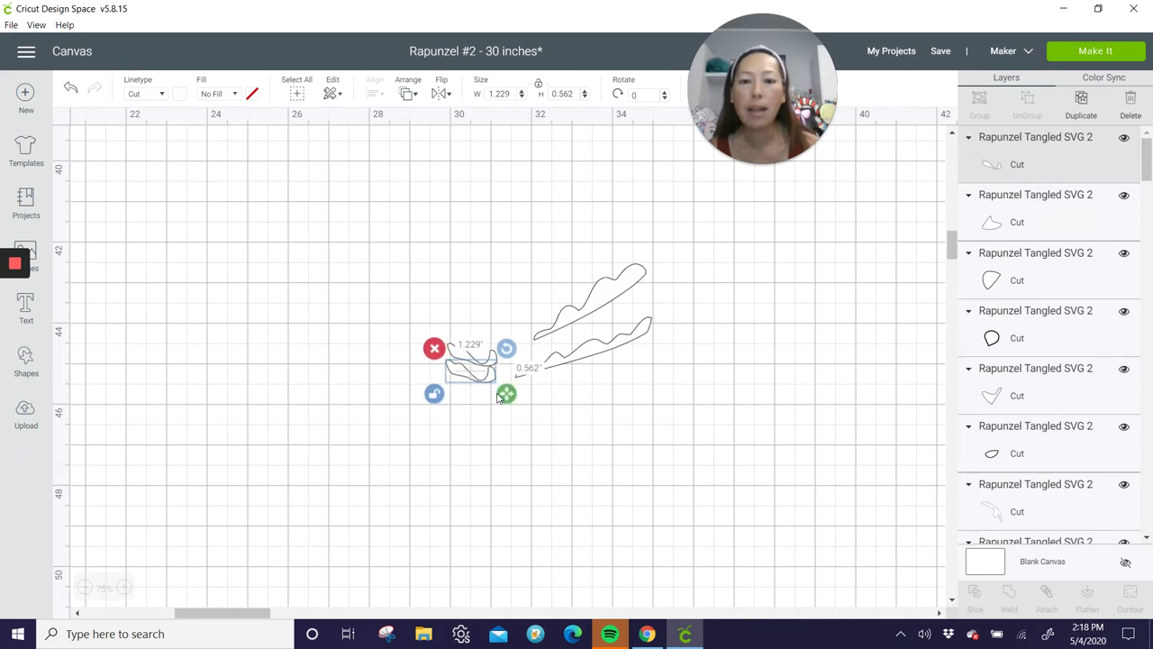
drag(507, 395, 494, 355)
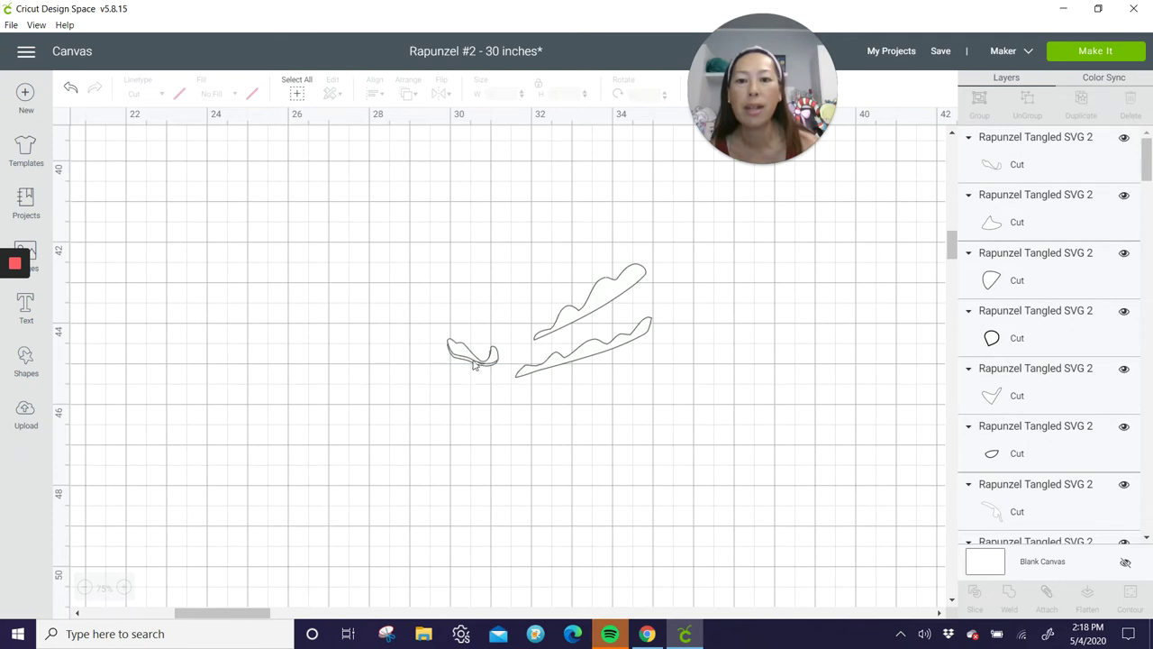
Weld the smallest lace piece to its offset copy and hide the small leftover inner contour of the welded shape.
drag(423, 329, 489, 382)
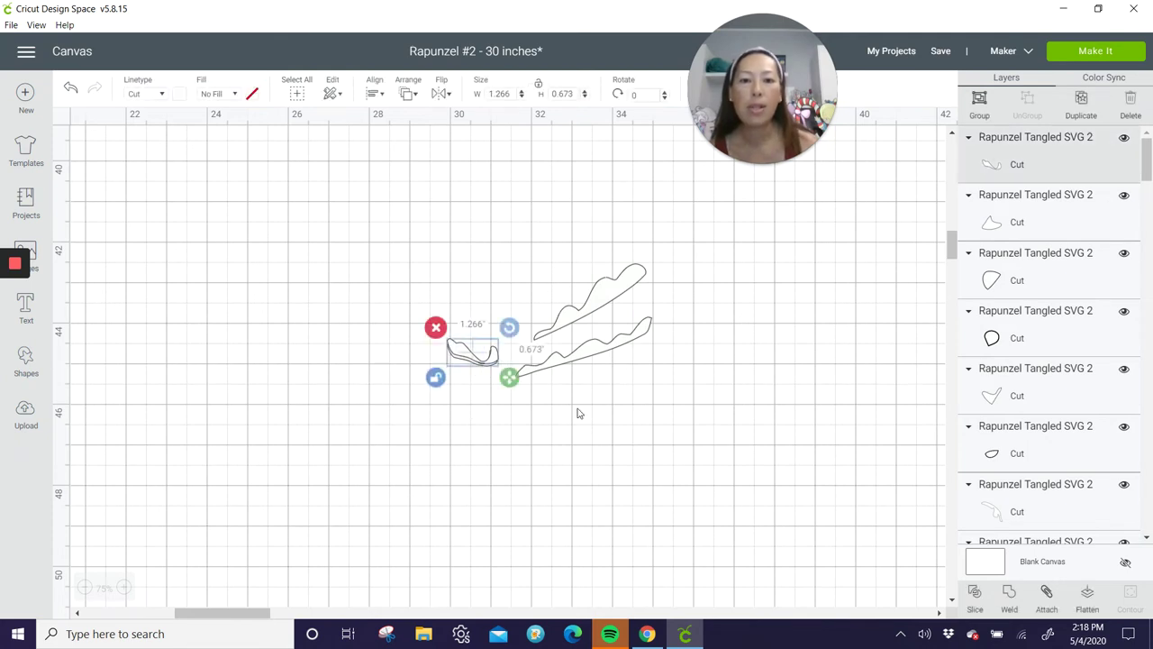
click(1008, 592)
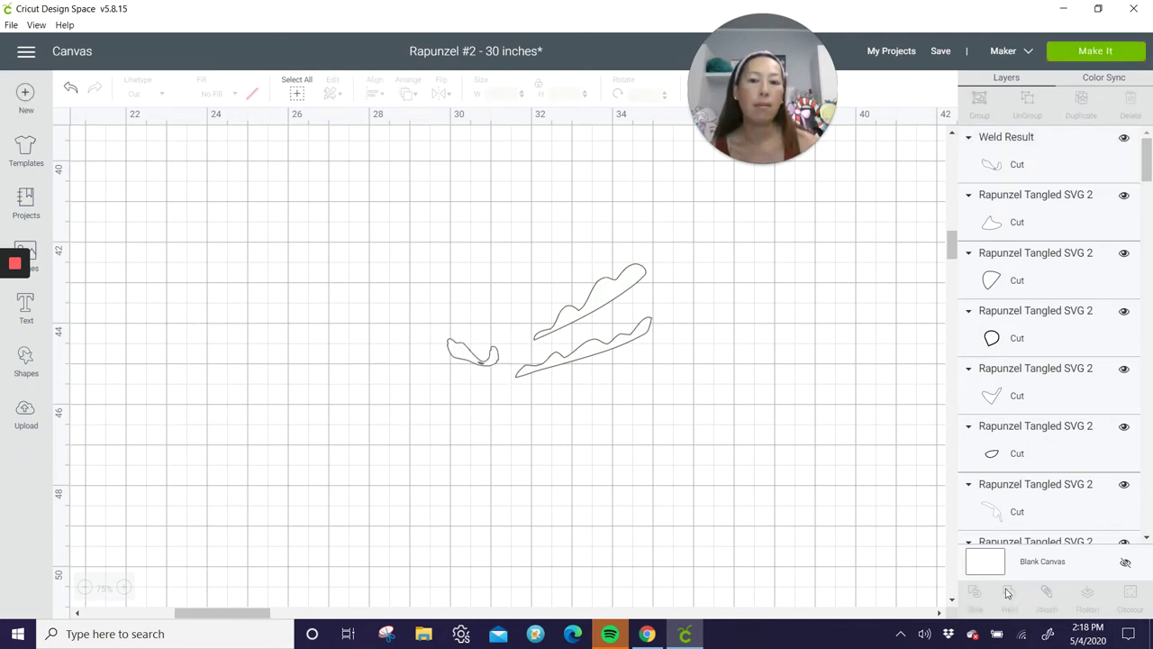
click(459, 361)
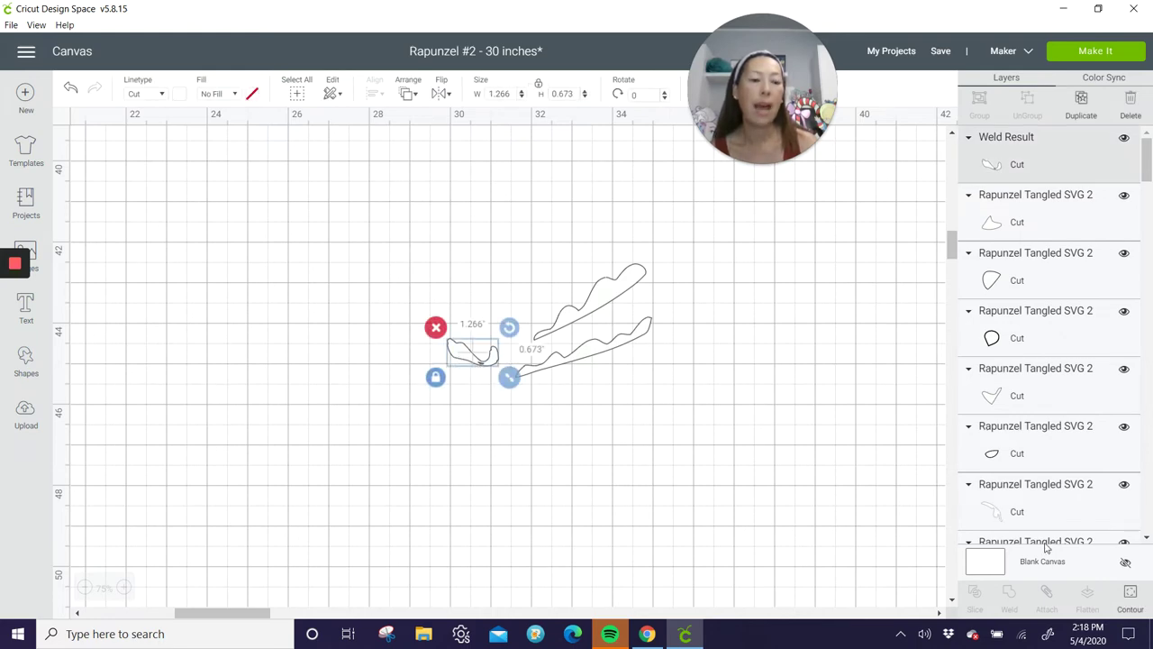
click(1132, 598)
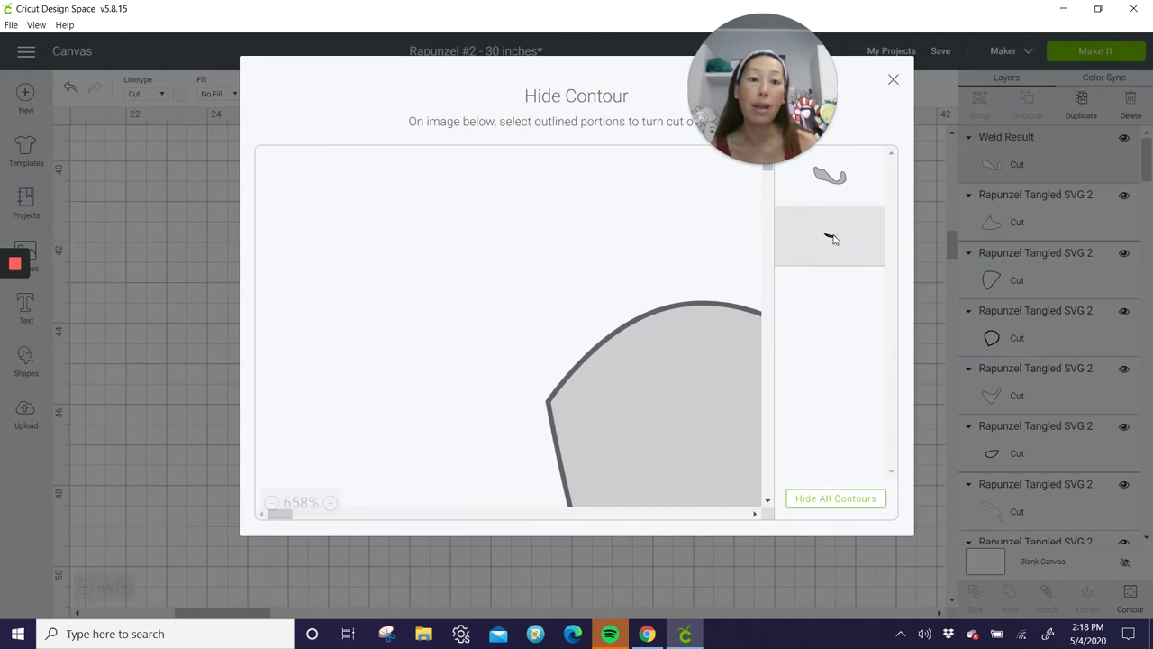
click(893, 81)
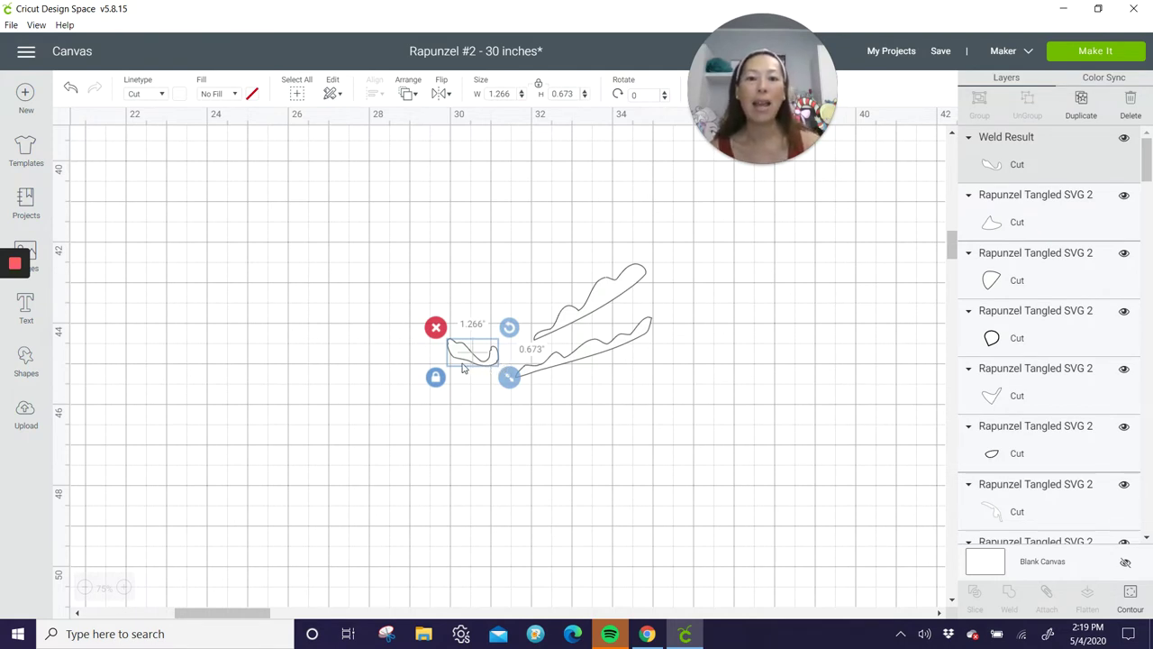
Shift the dark circle slightly down on the square near the canvas origin and duplicate both shapes together.
scroll(464, 367, down, 5)
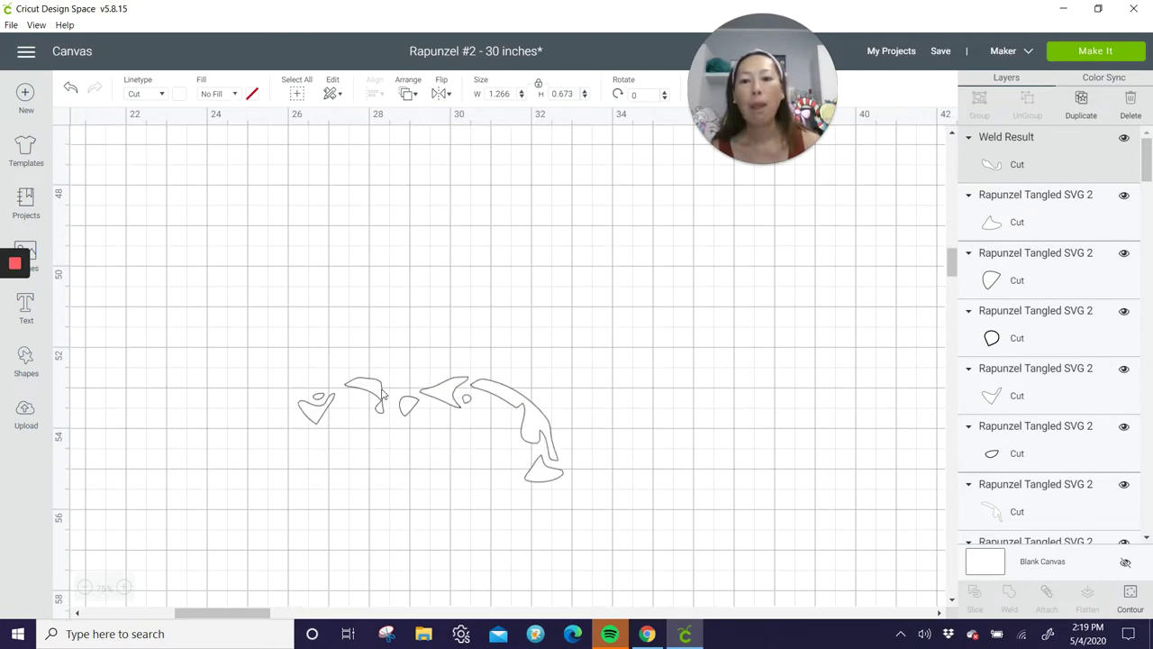
scroll(323, 330, up, 15)
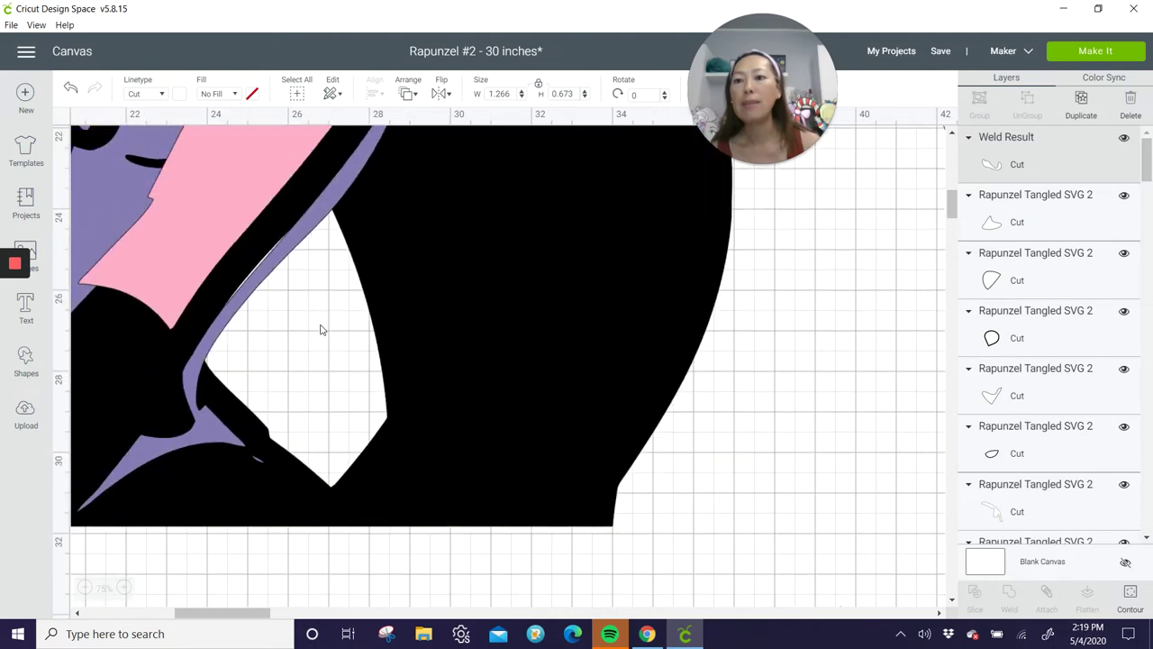
scroll(320, 331, up, 5)
drag(225, 613, 131, 614)
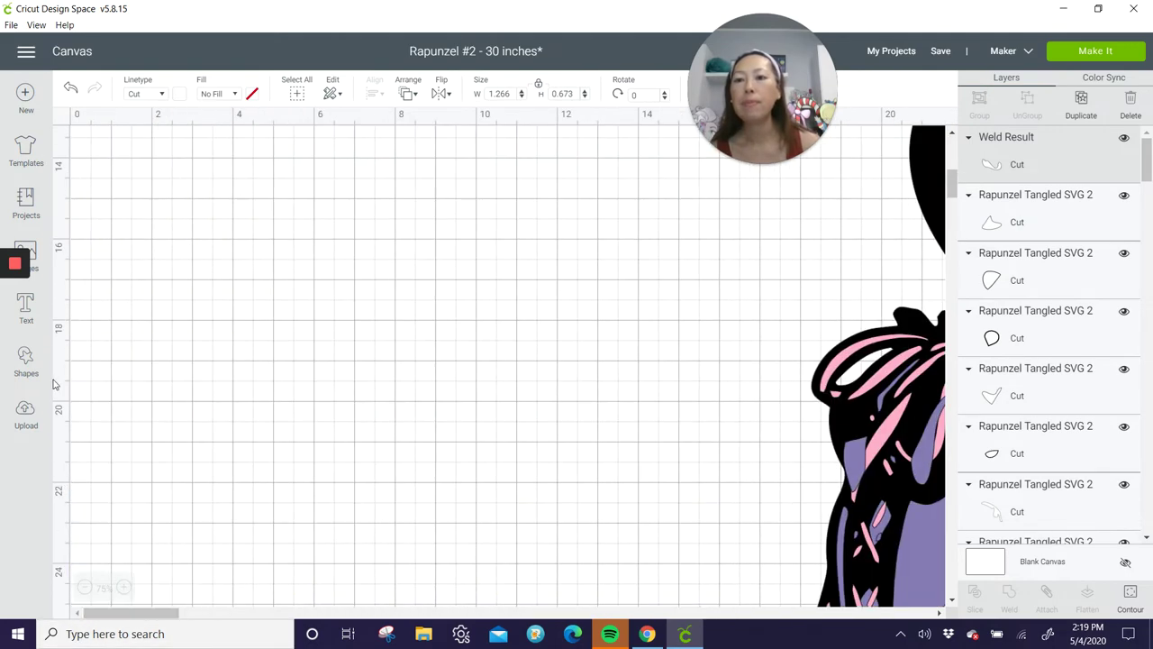
scroll(169, 194, up, 9)
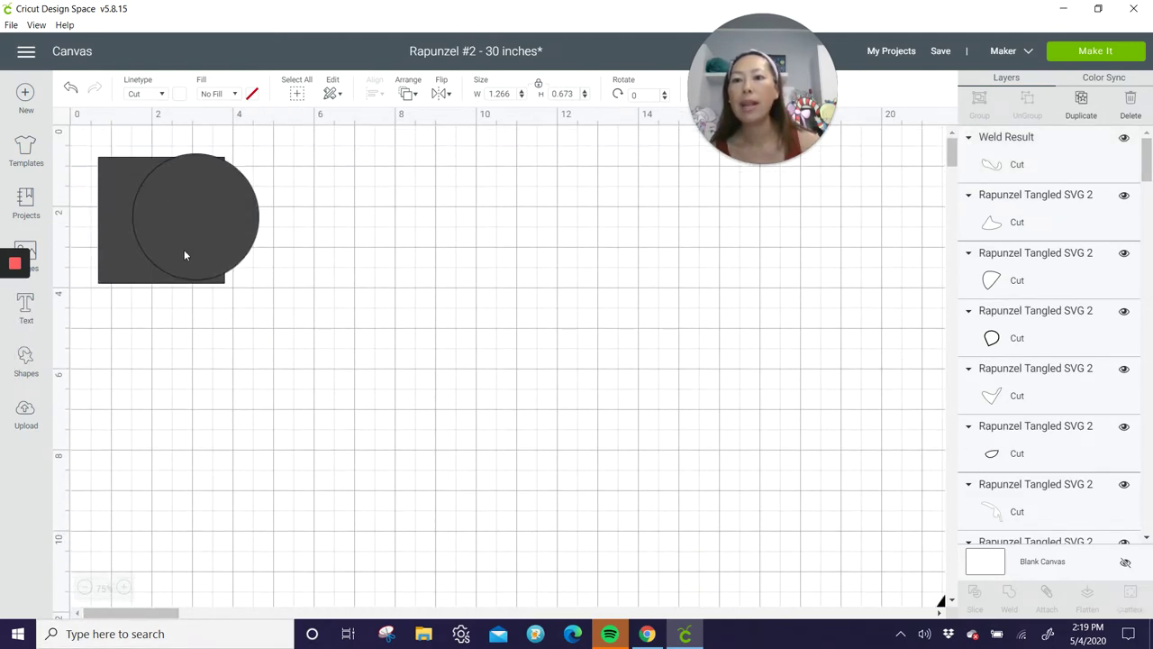
mouse_move(184, 255)
mouse_down()
mouse_move(199, 358)
mouse_move(178, 238)
mouse_up()
click(201, 448)
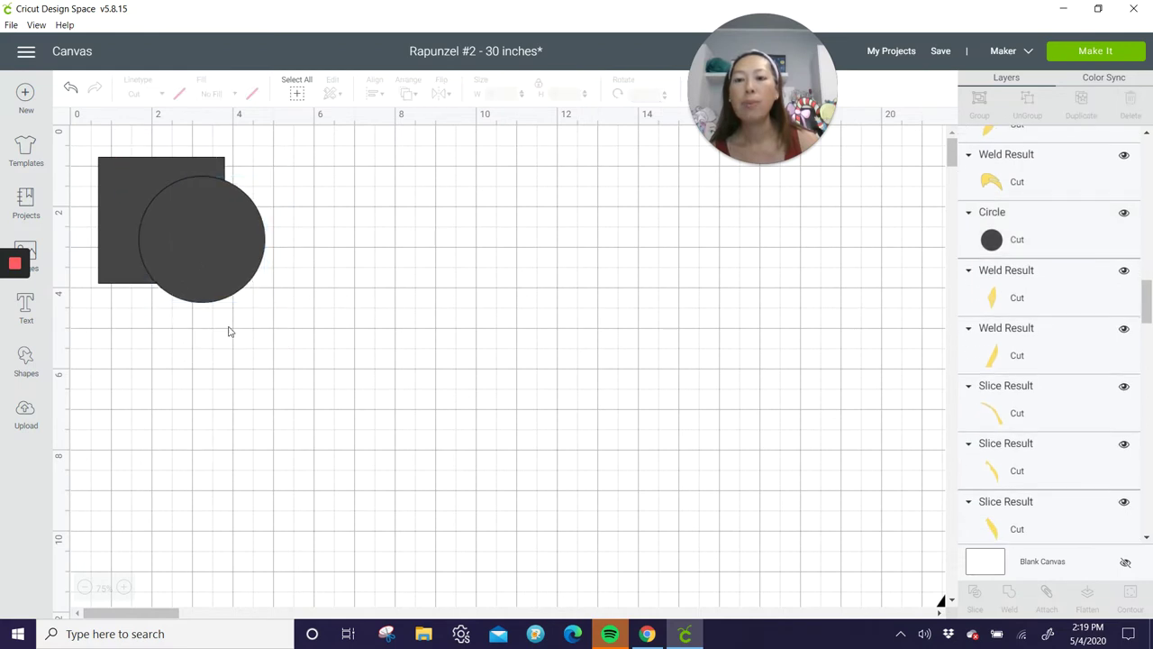
drag(244, 353, 135, 176)
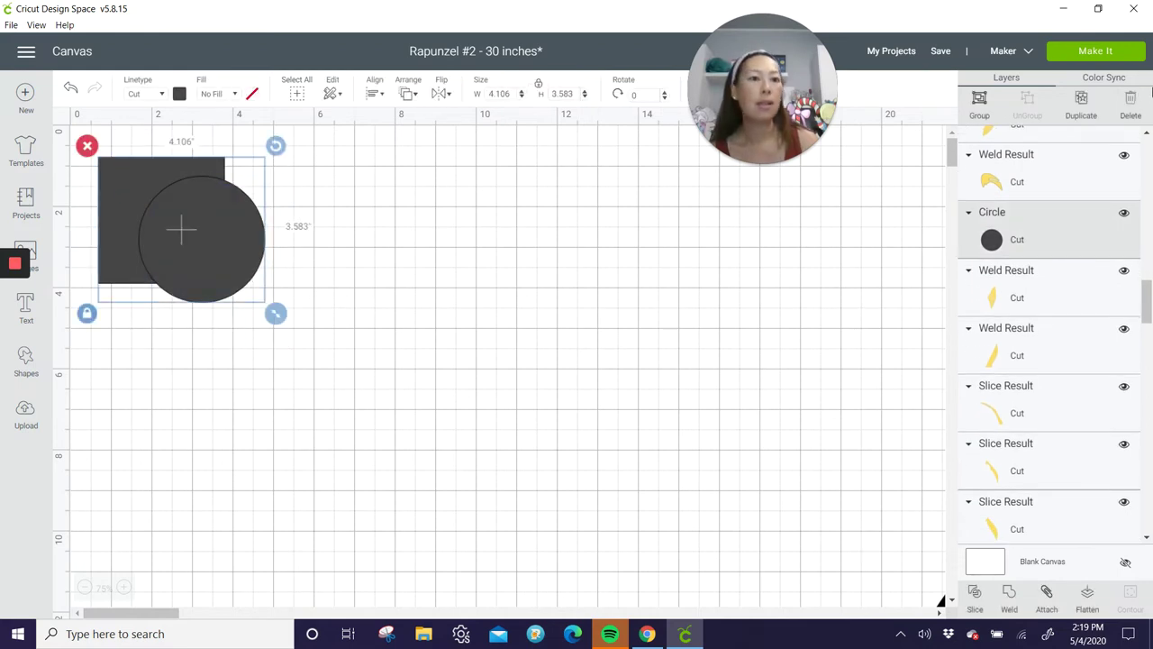
click(1081, 99)
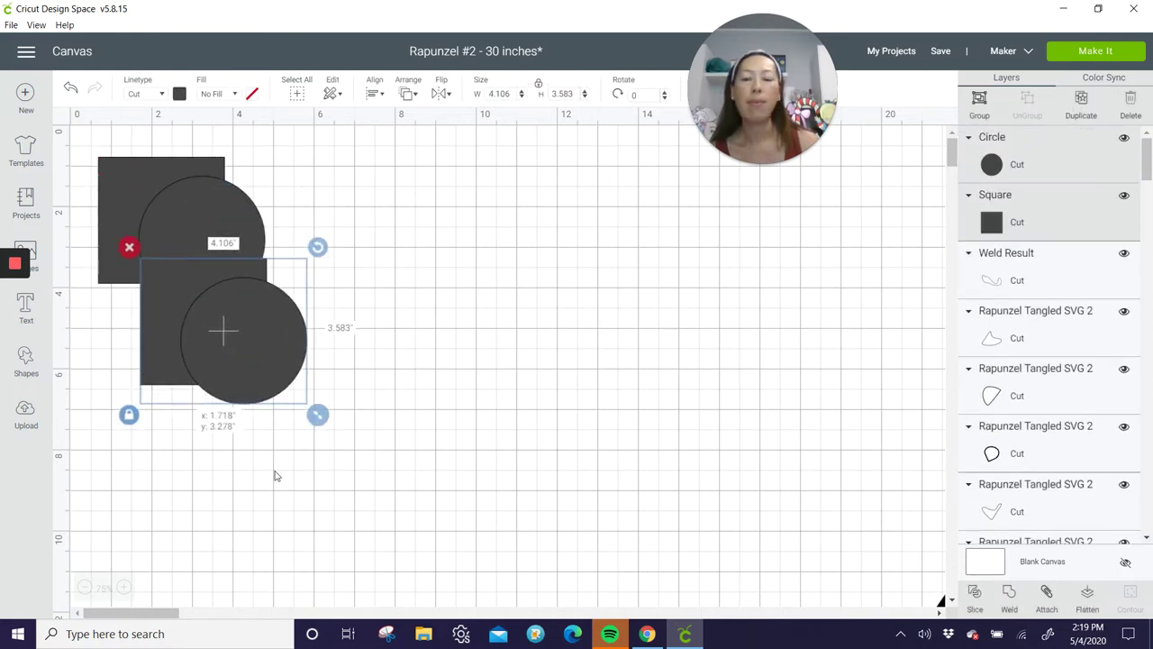
Move the copied circle and square down the canvas into the empty space between the lace trim and the white eye pieces.
drag(216, 315, 313, 597)
scroll(361, 373, down, 5)
drag(360, 257, 563, 604)
scroll(553, 369, down, 5)
drag(535, 237, 538, 606)
scroll(532, 304, down, 5)
drag(532, 304, 567, 521)
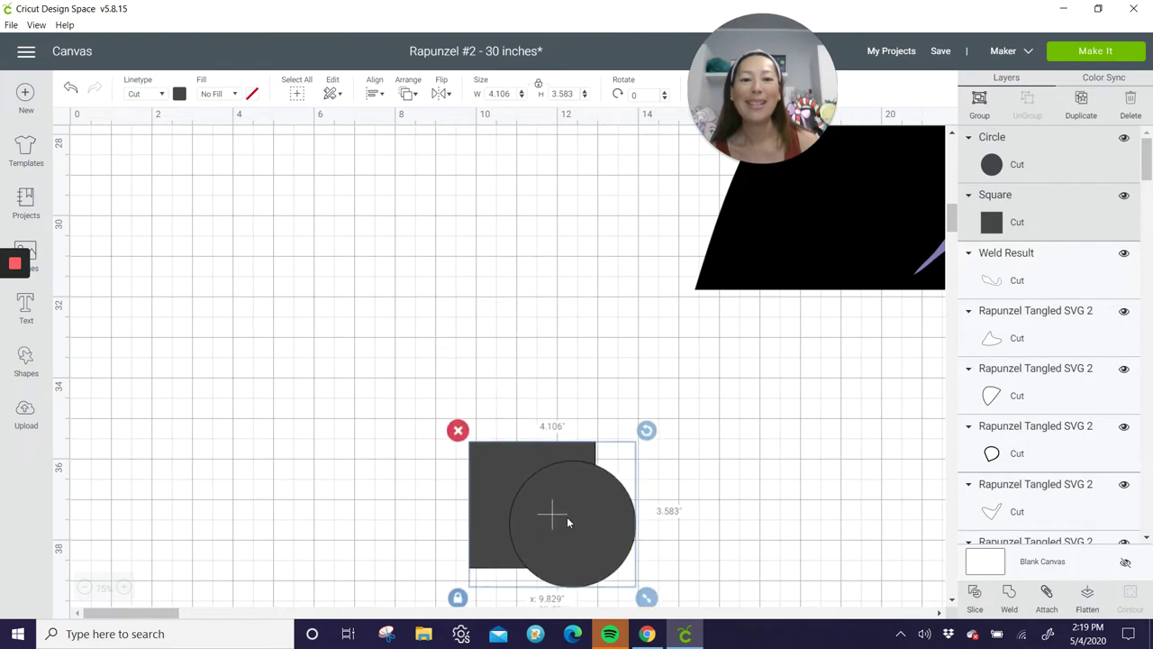
scroll(565, 466, down, 5)
drag(567, 196, 649, 465)
drag(154, 613, 194, 613)
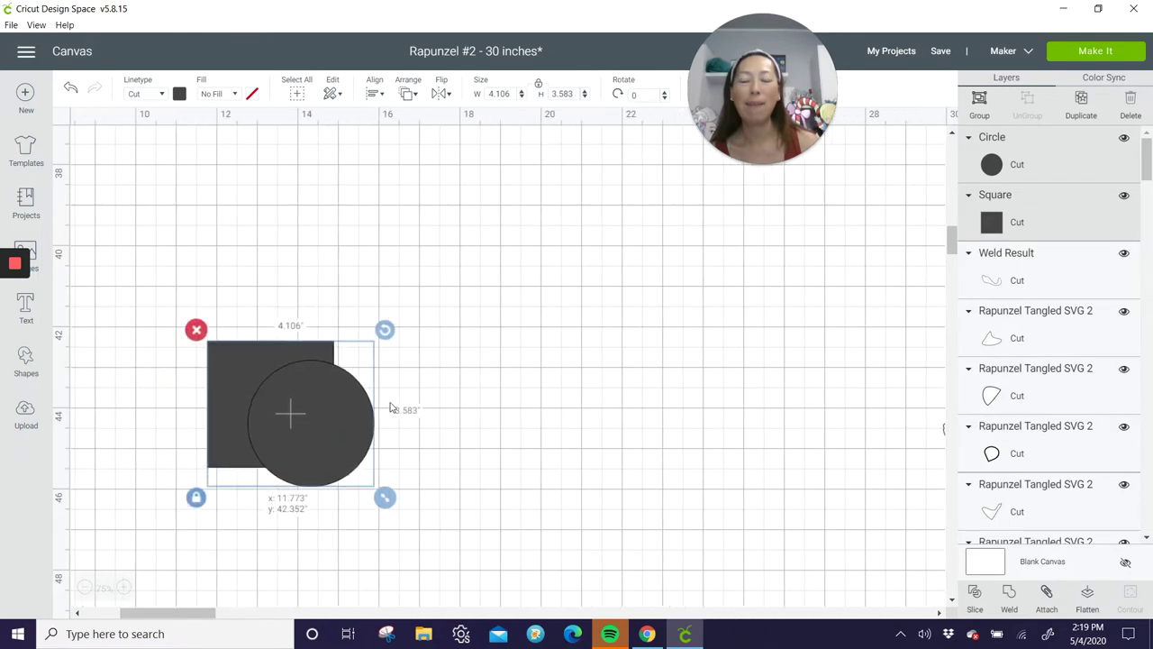
drag(390, 409, 867, 423)
drag(208, 616, 267, 616)
scroll(331, 224, down, 5)
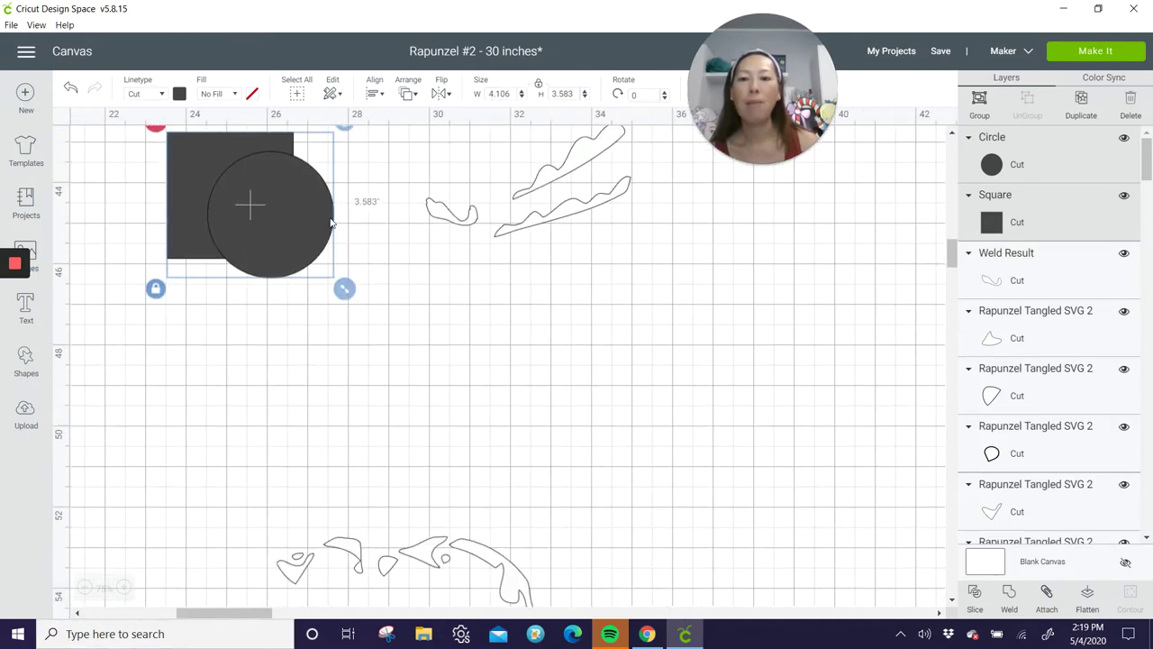
drag(297, 230, 285, 422)
click(677, 418)
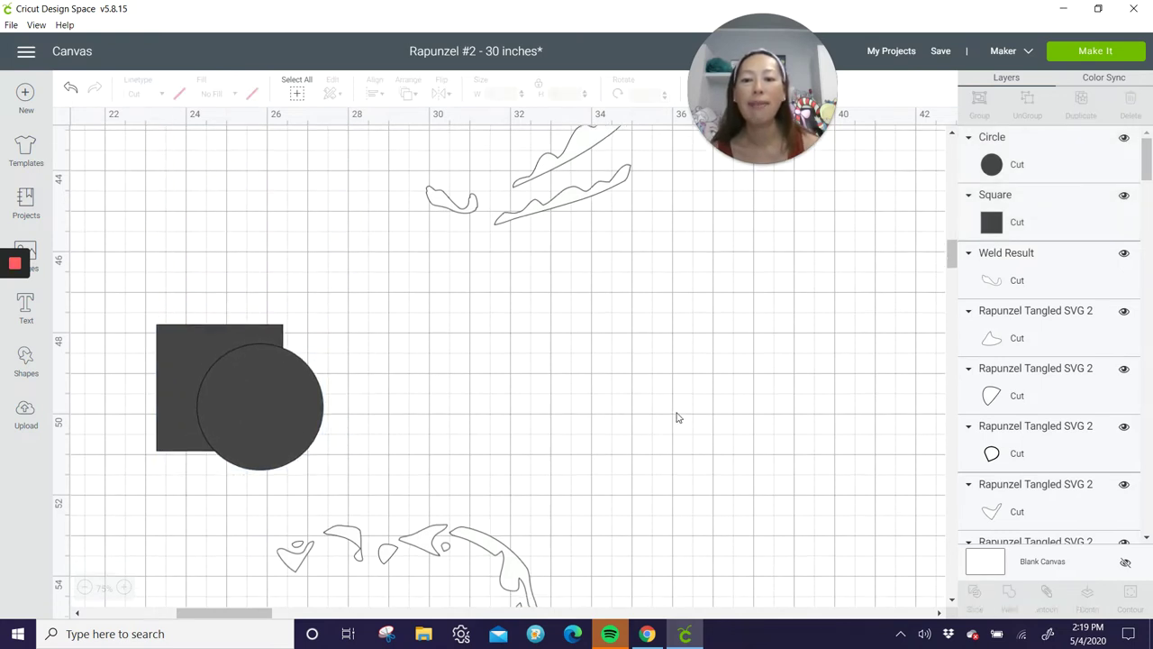
Try to enlarge the V-shaped white eye piece to 0.98 by 0.807 inches and undo the resize.
scroll(678, 418, down, 3)
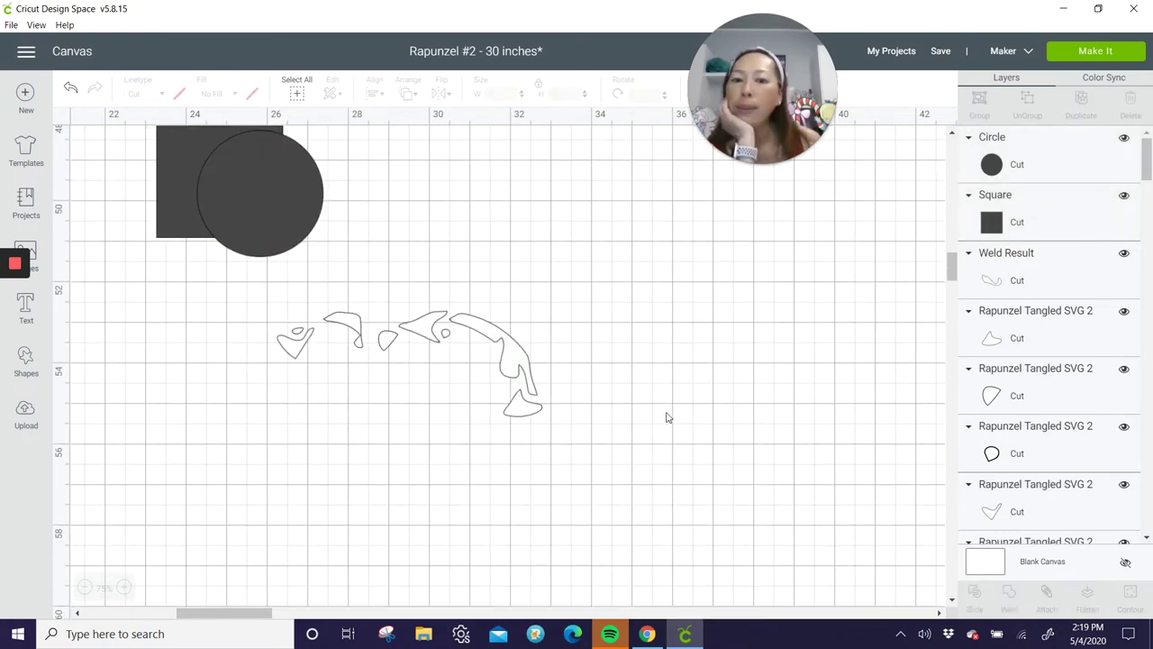
click(530, 357)
click(334, 359)
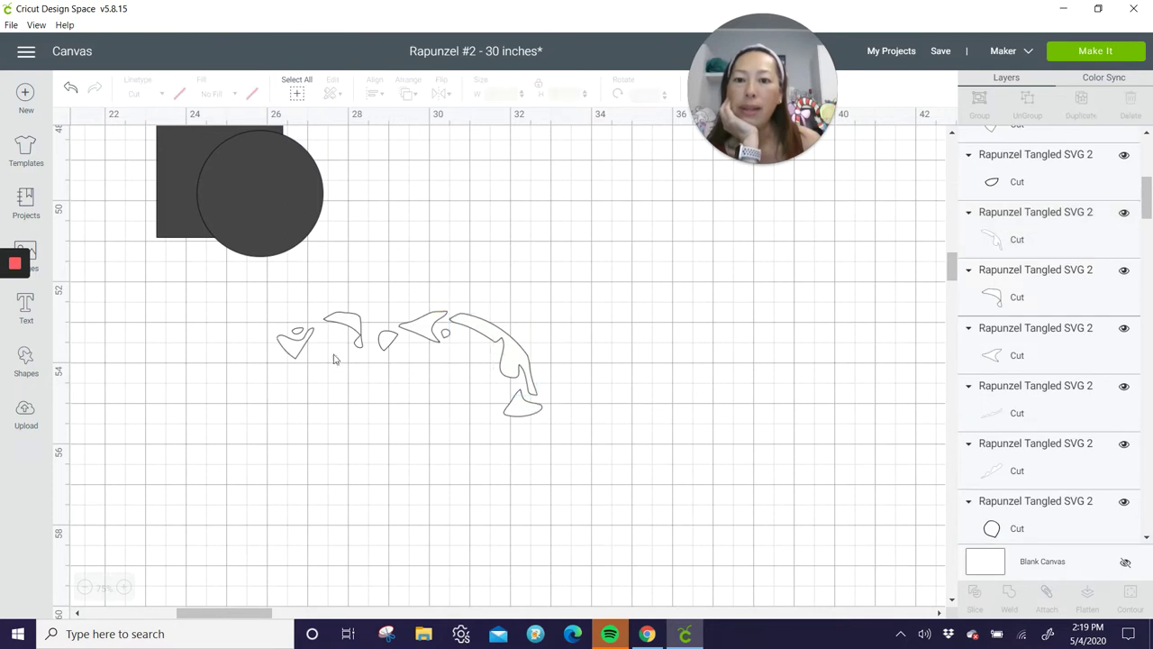
click(299, 335)
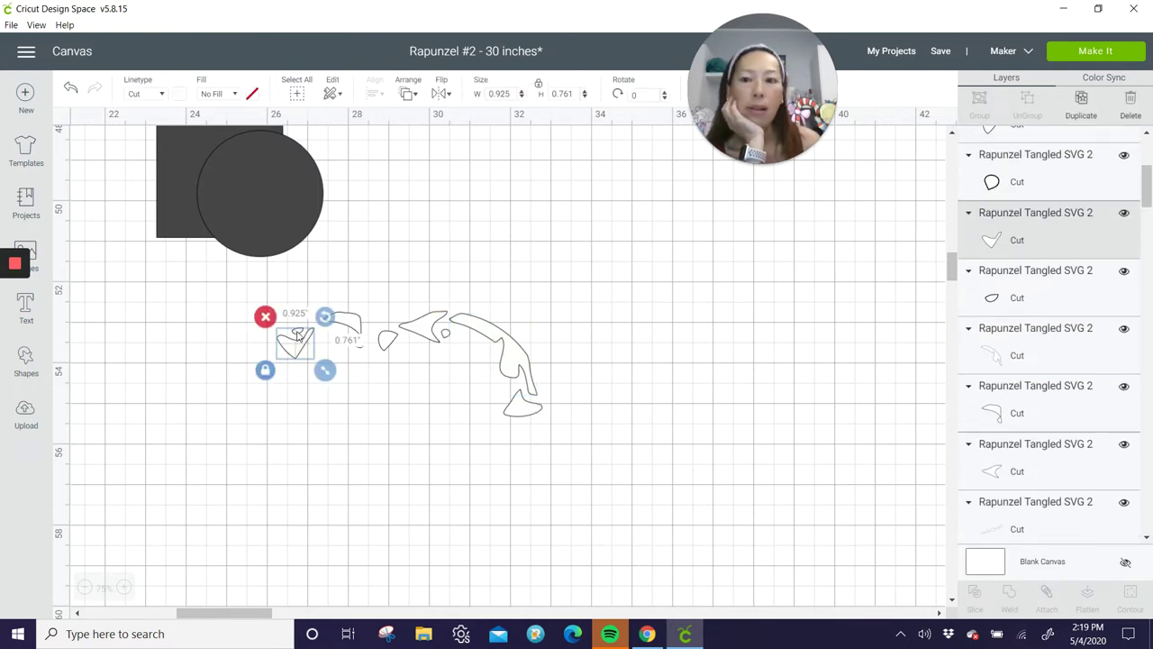
drag(324, 370, 320, 383)
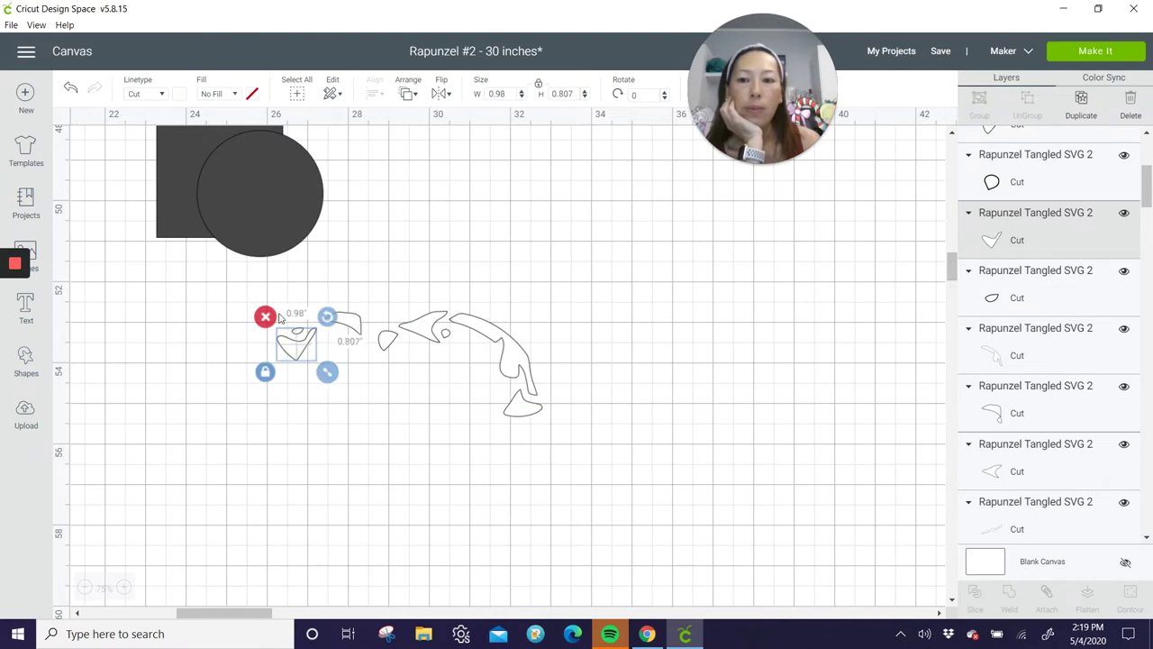
click(71, 87)
Enlarge the tiny oval above the V-shaped piece to about 0.503 by 0.275 inches so they overlap, and weld the two.
click(297, 334)
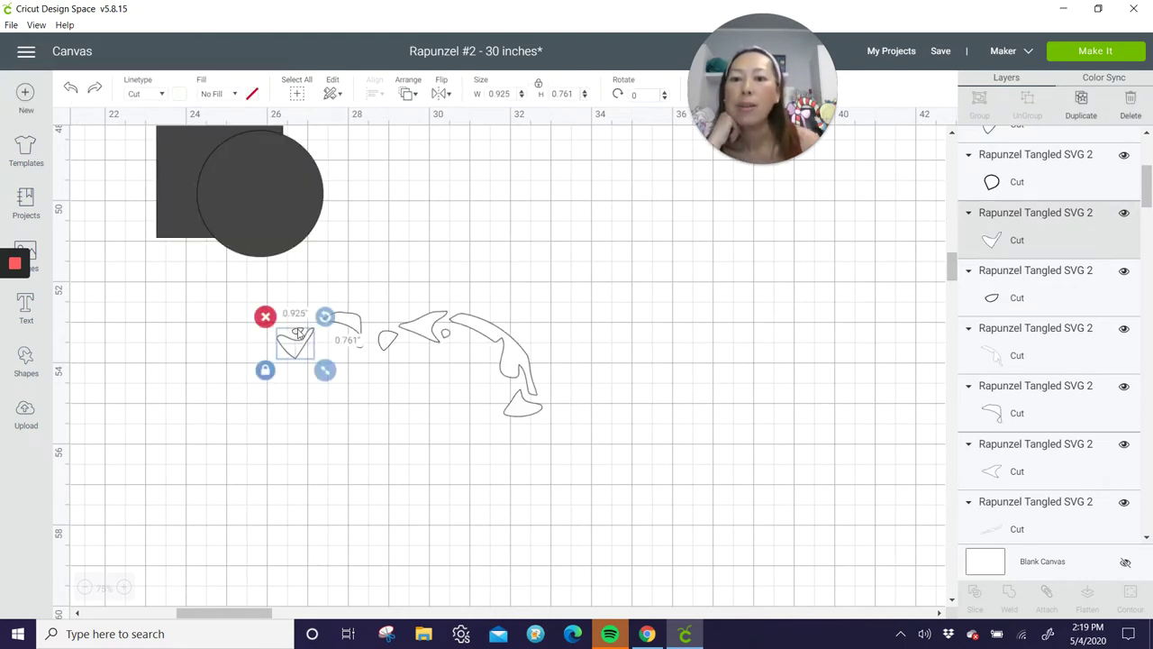
click(1041, 285)
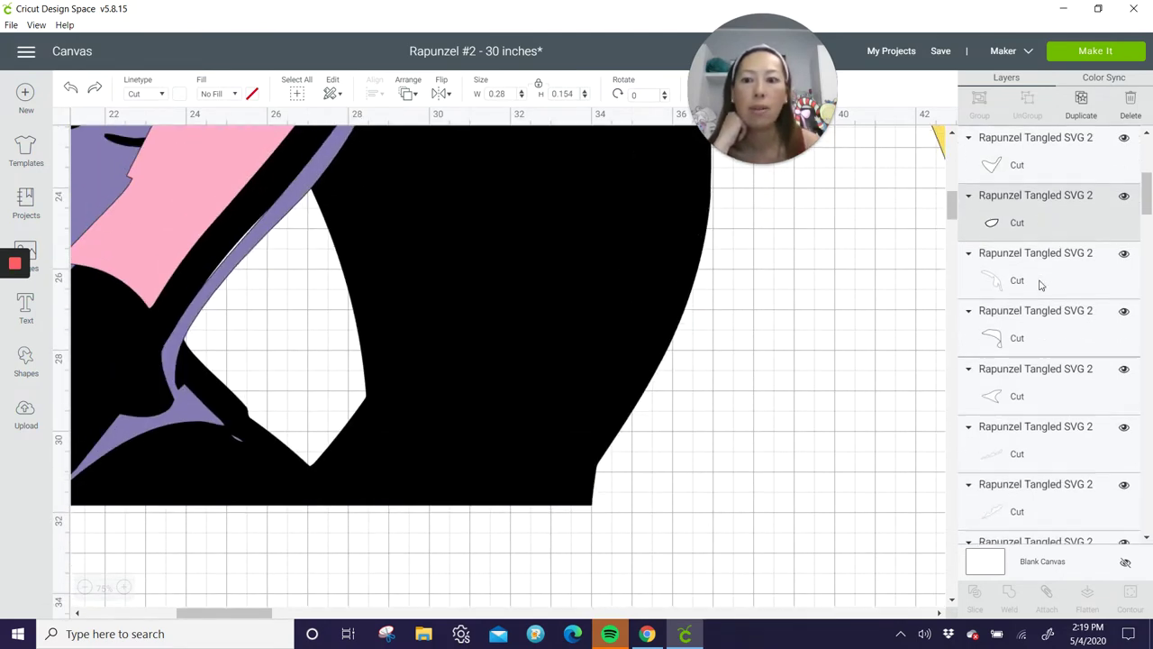
scroll(559, 482, down, 10)
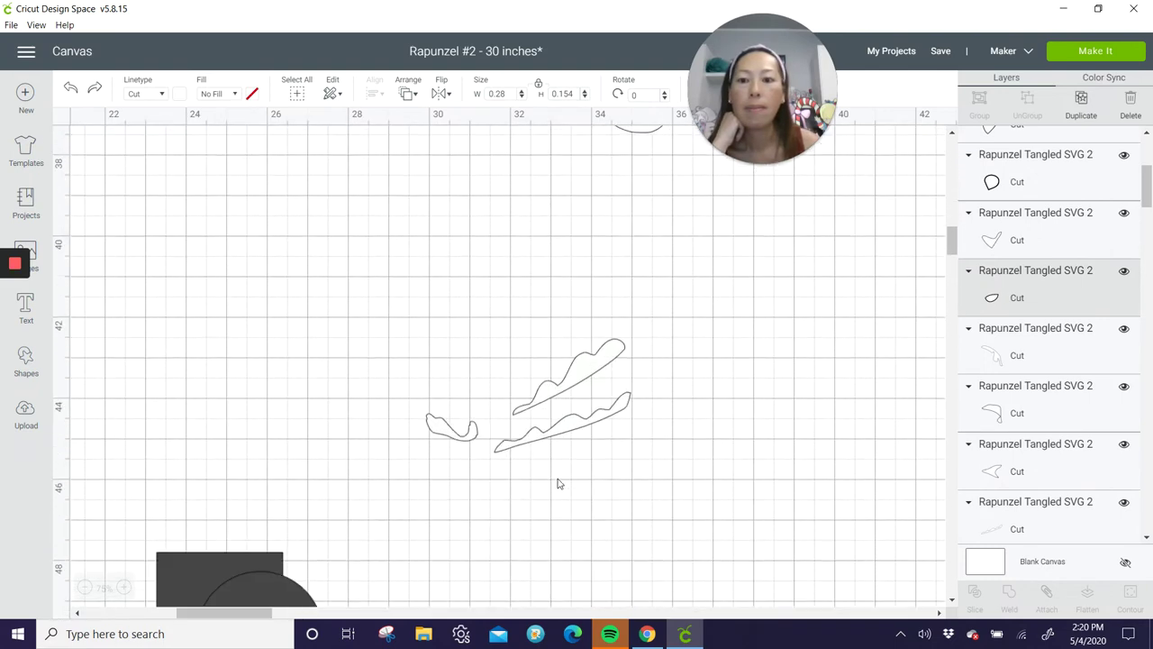
scroll(558, 484, down, 6)
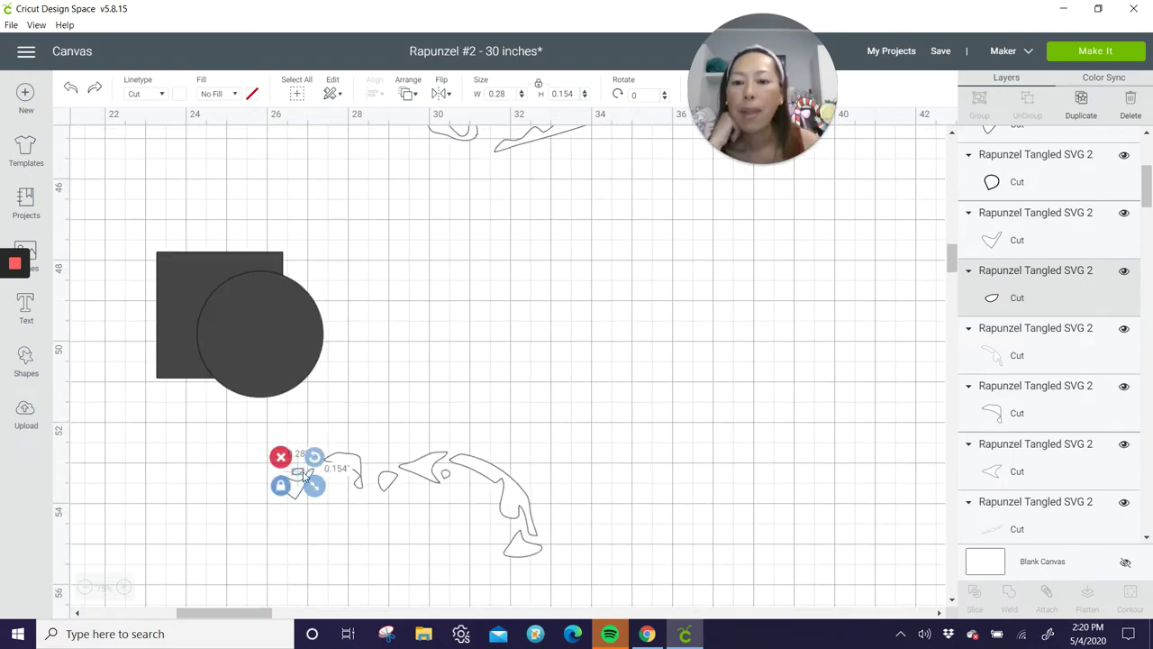
drag(316, 488, 323, 490)
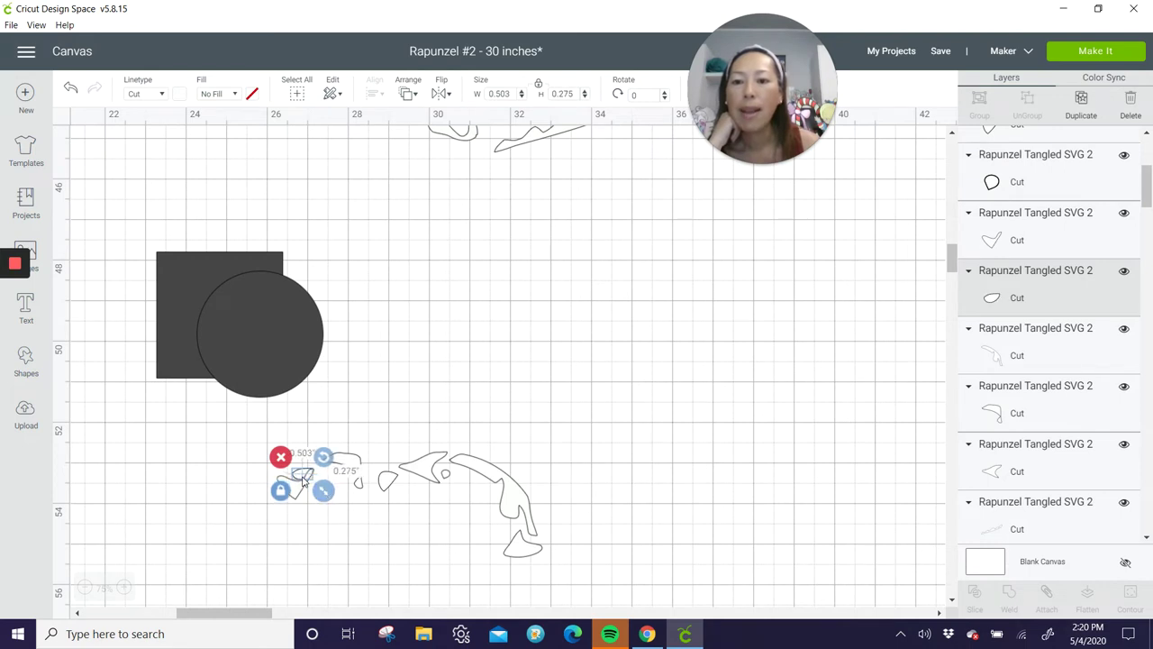
click(258, 526)
drag(241, 467, 311, 519)
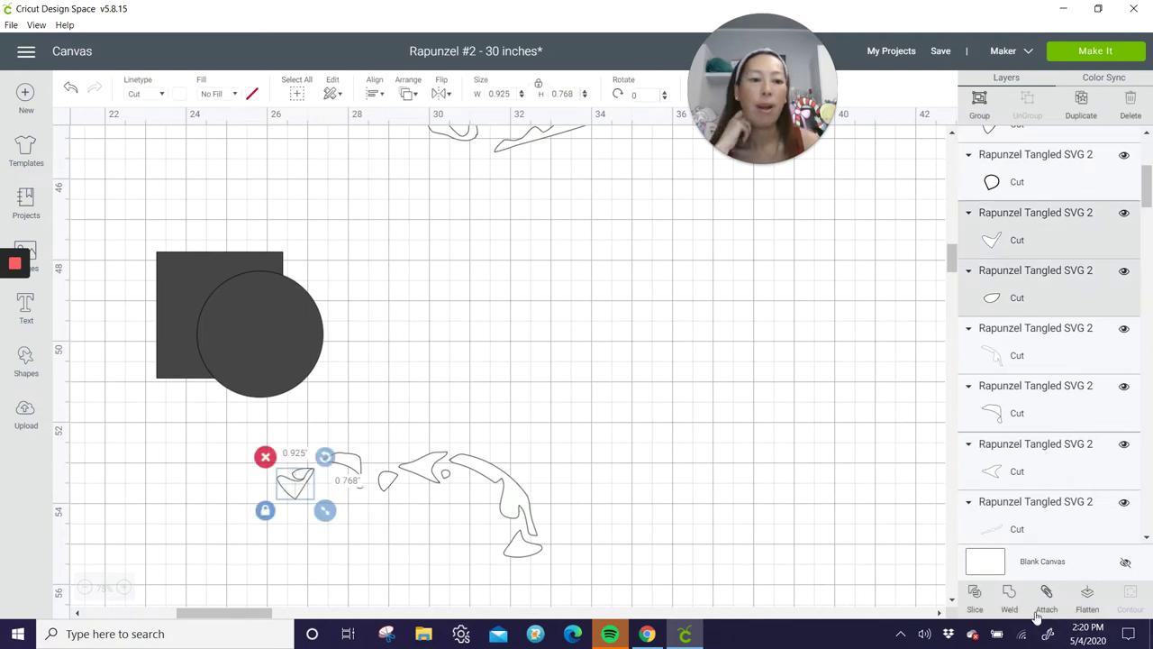
click(1009, 595)
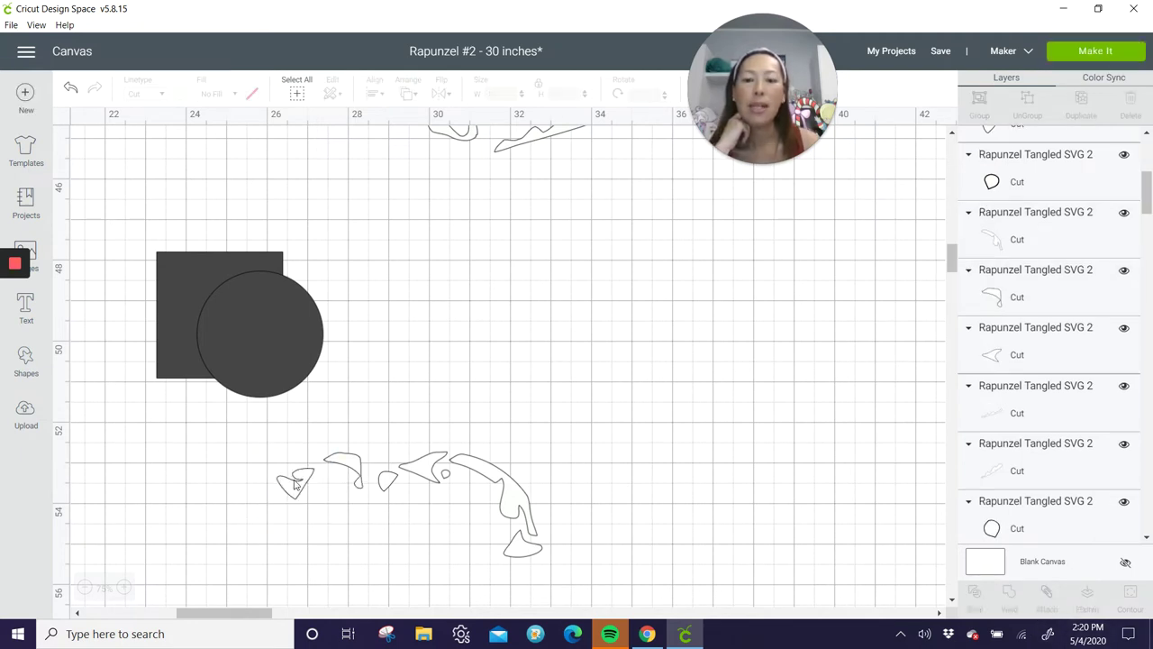
Enlarge the tiny round piece to about 0.537 by 0.551 inches, bridge the arrow-shaped and long curved pieces with it, and weld all three.
click(447, 478)
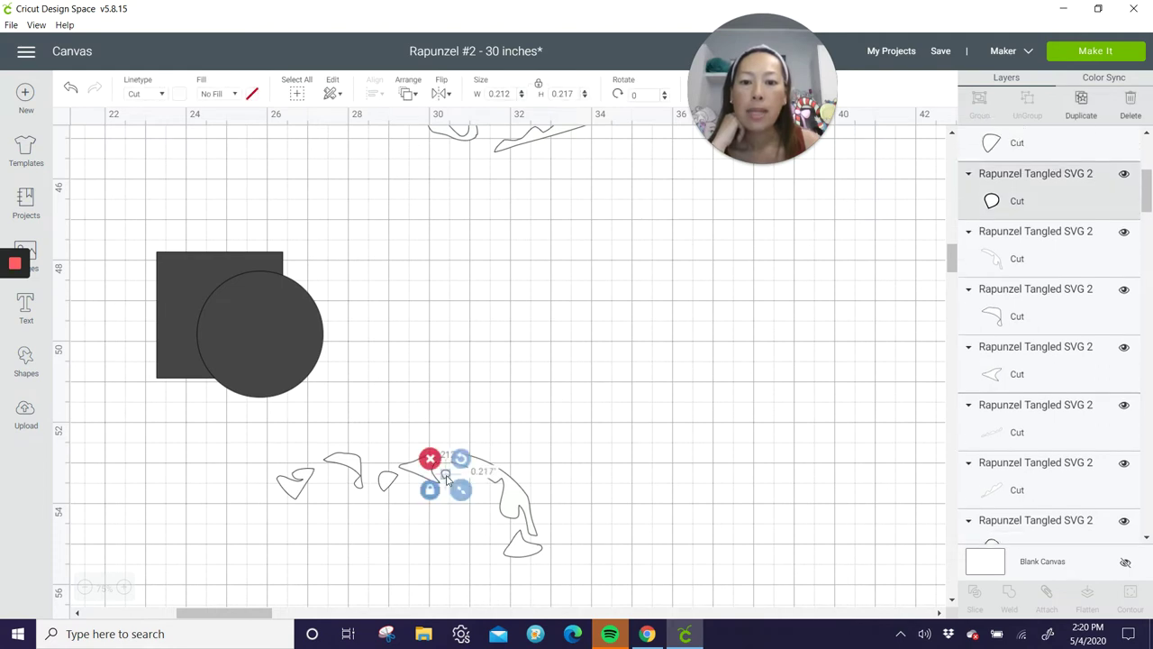
drag(456, 498, 449, 472)
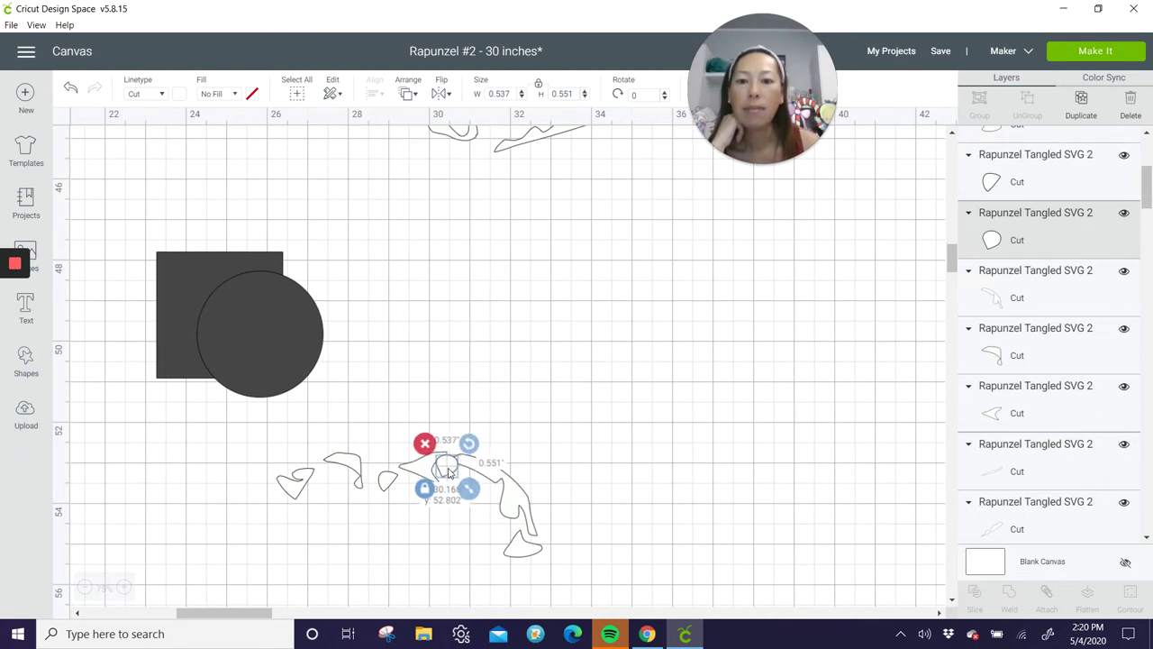
click(500, 391)
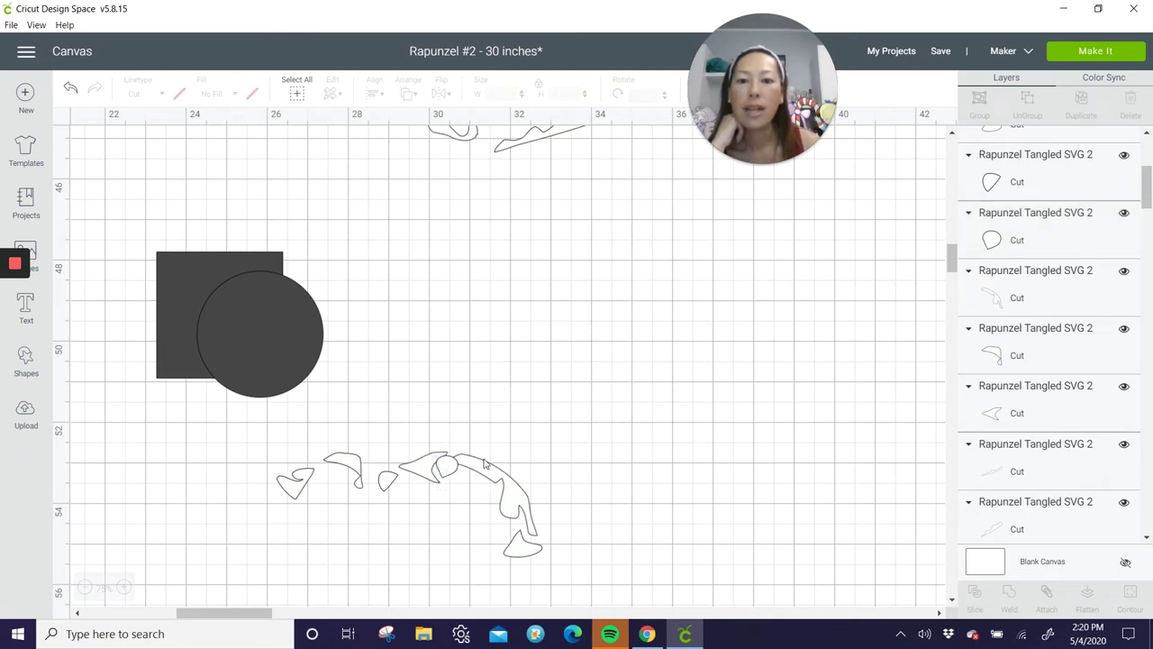
drag(428, 413, 474, 479)
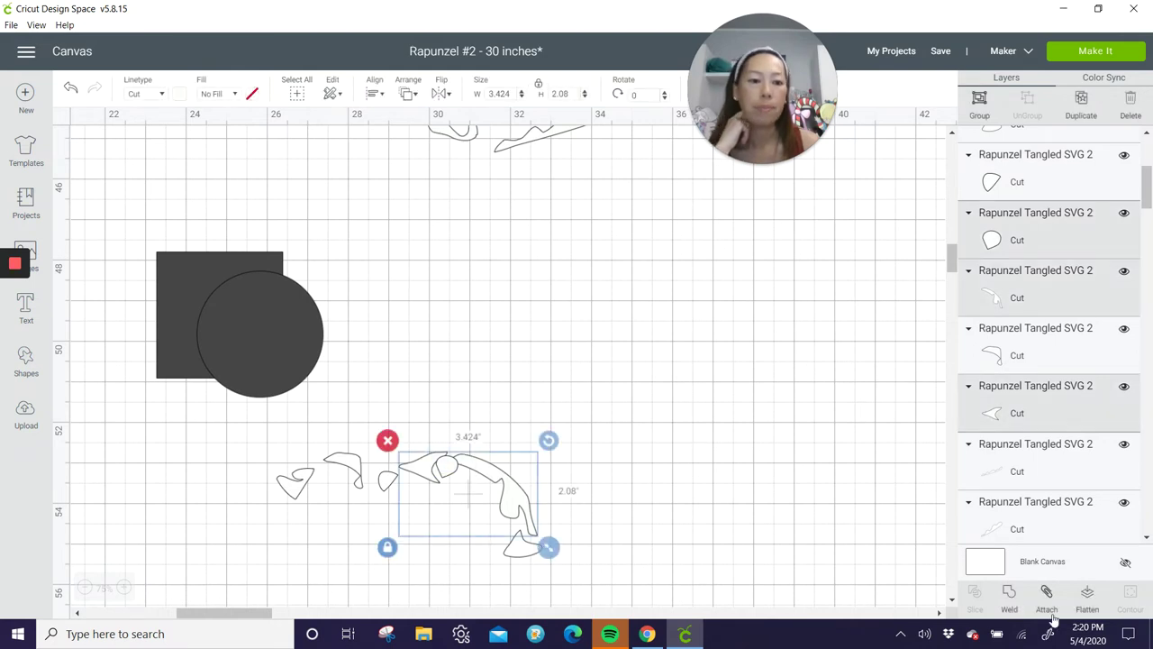
click(1010, 595)
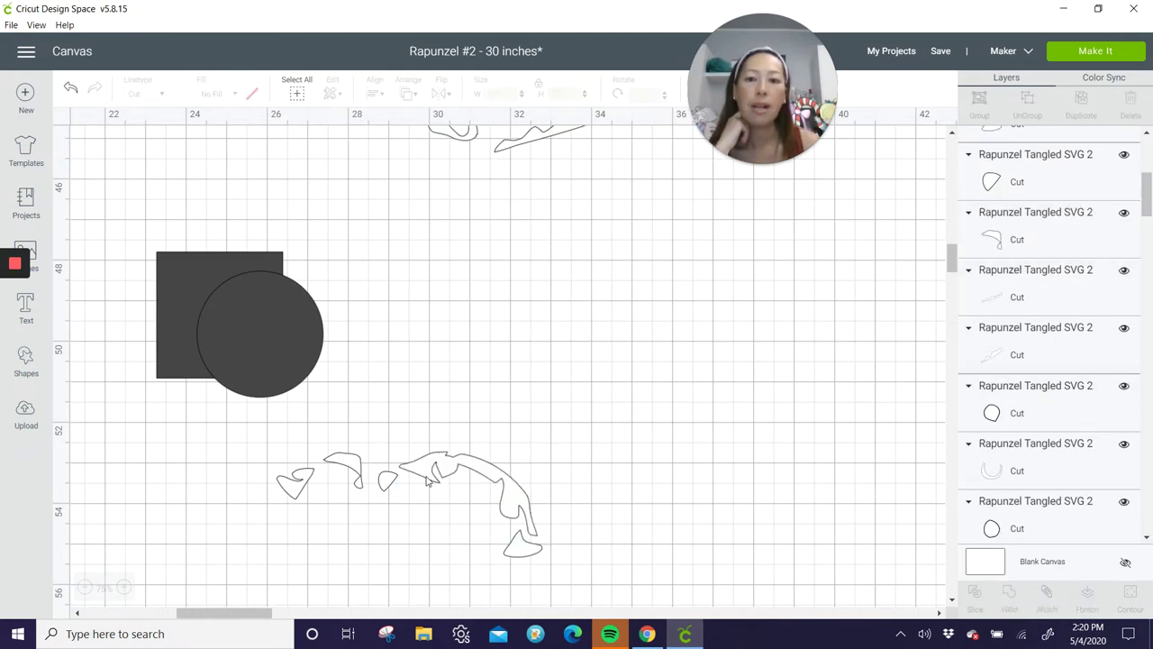
Enlarge the triangular piece, overlap it with the lower end of the long curved piece, and weld them.
click(531, 549)
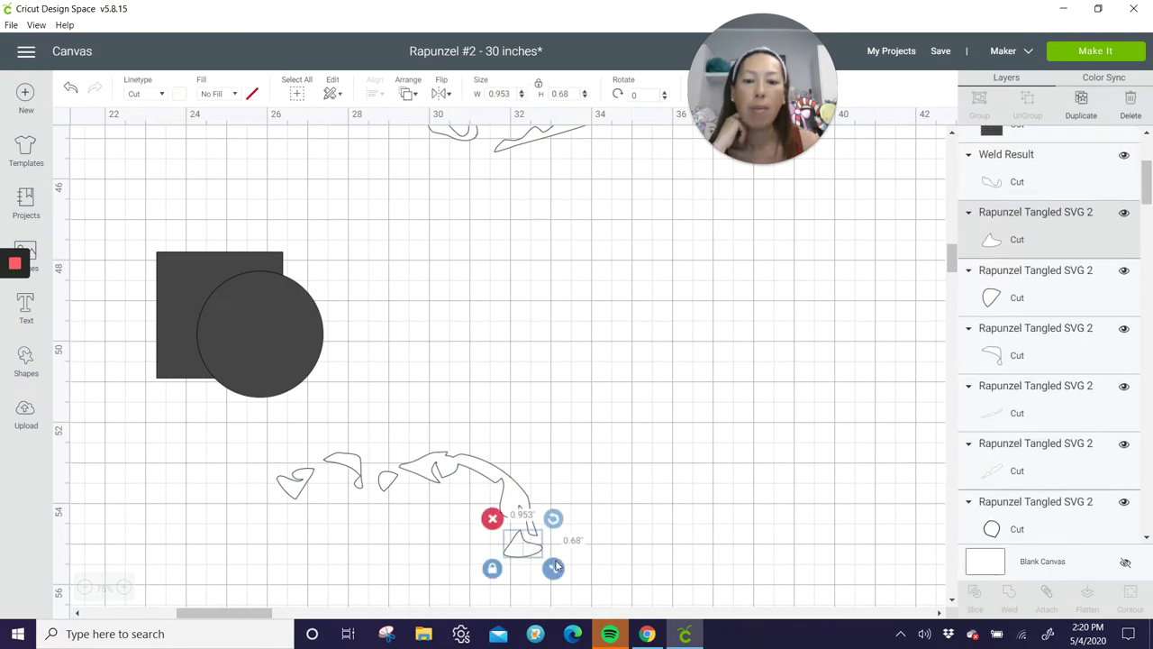
drag(555, 566, 512, 535)
drag(597, 555, 482, 474)
click(636, 526)
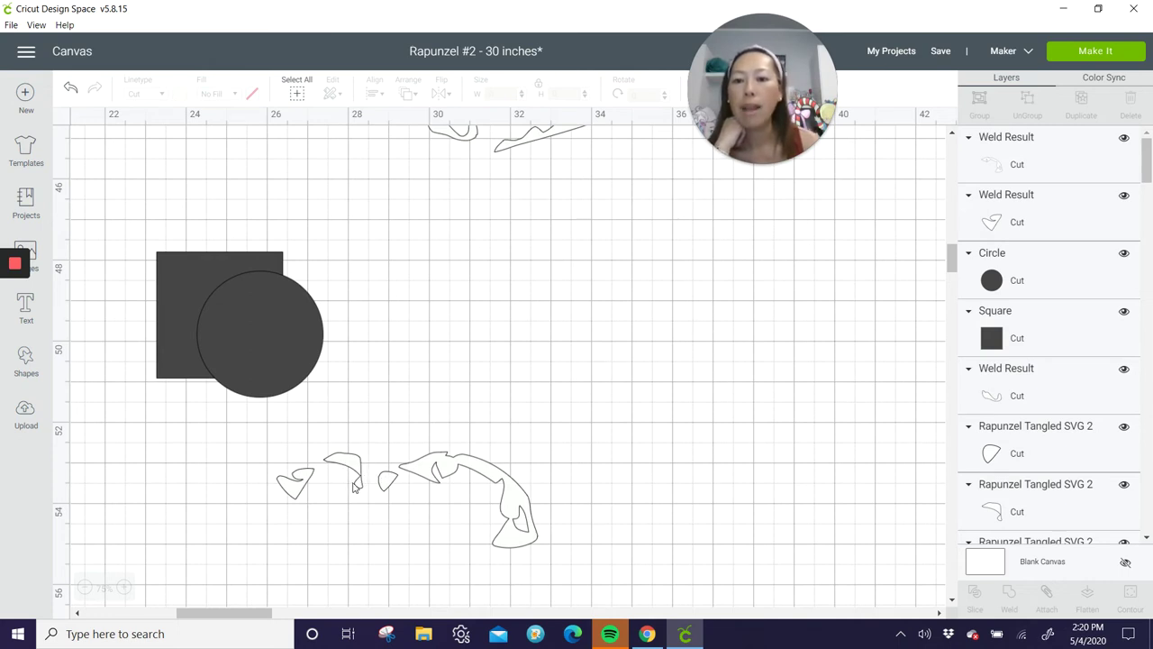
Stretch the small rounded piece into a flat oval, bridge it to the near tip of the long curved piece, and weld them.
click(393, 479)
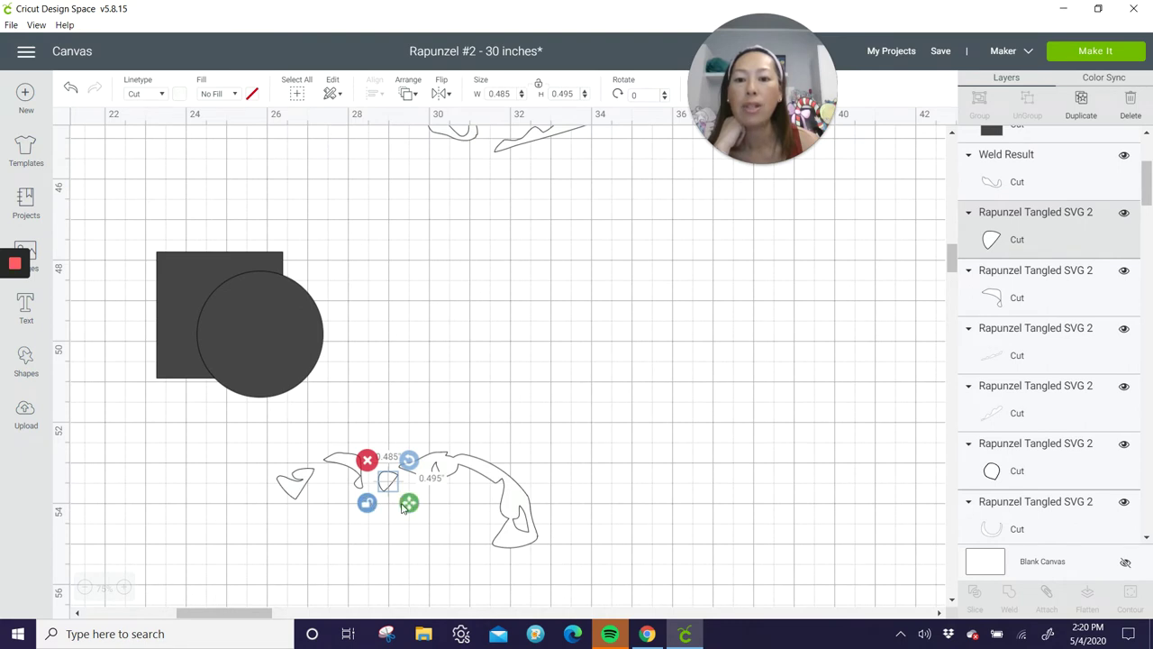
drag(410, 504, 433, 497)
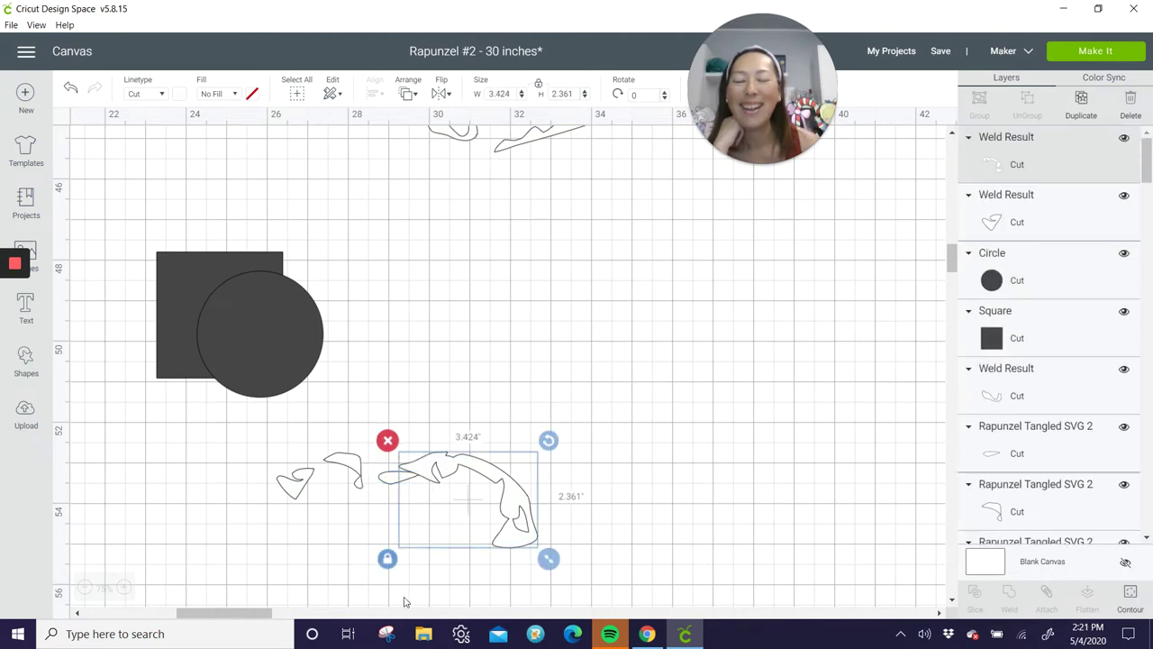
click(404, 602)
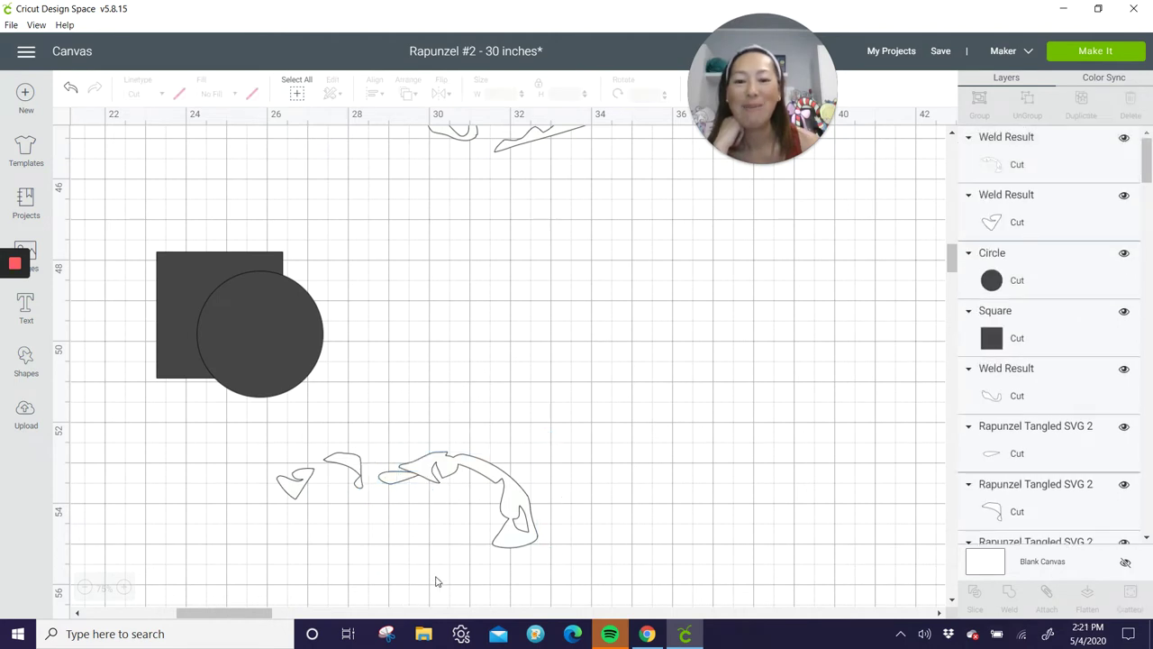
drag(438, 581, 401, 422)
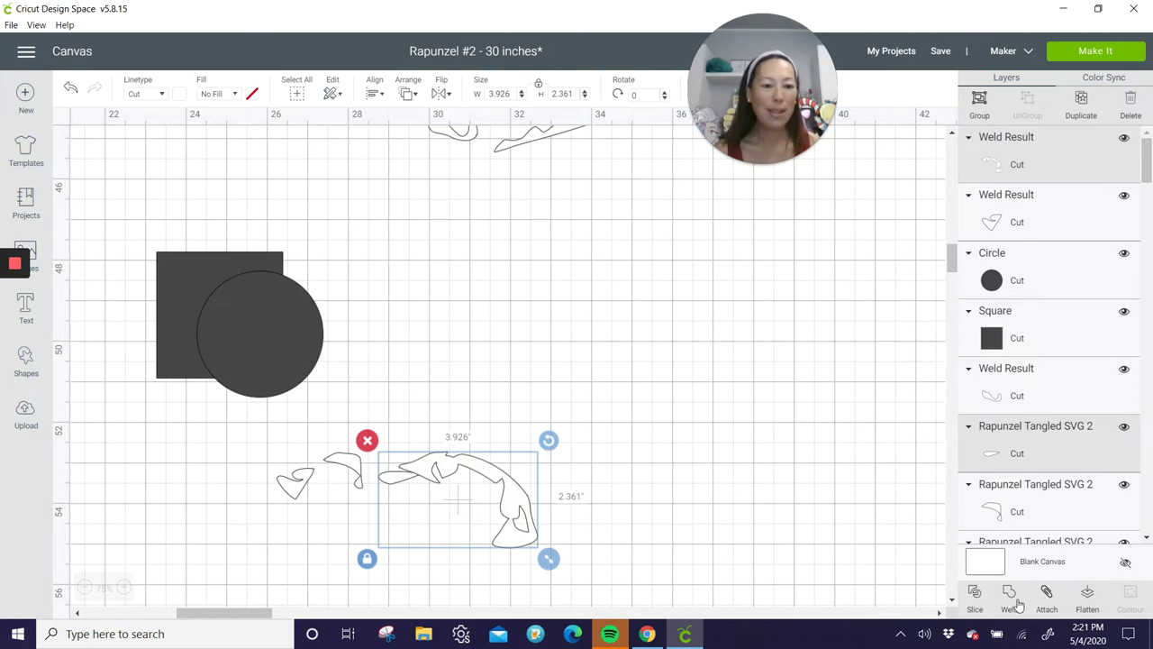
click(966, 565)
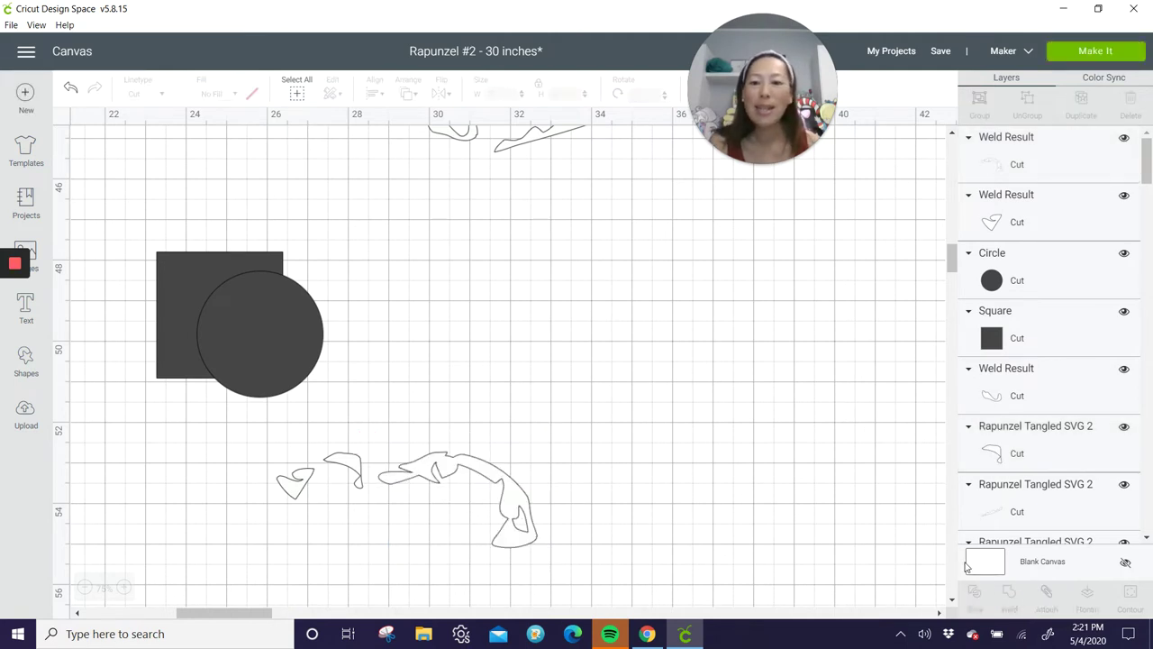
Shrink the dark circle to a small dot, place it over the narrow lower end of the small curved piece, and weld them.
click(359, 482)
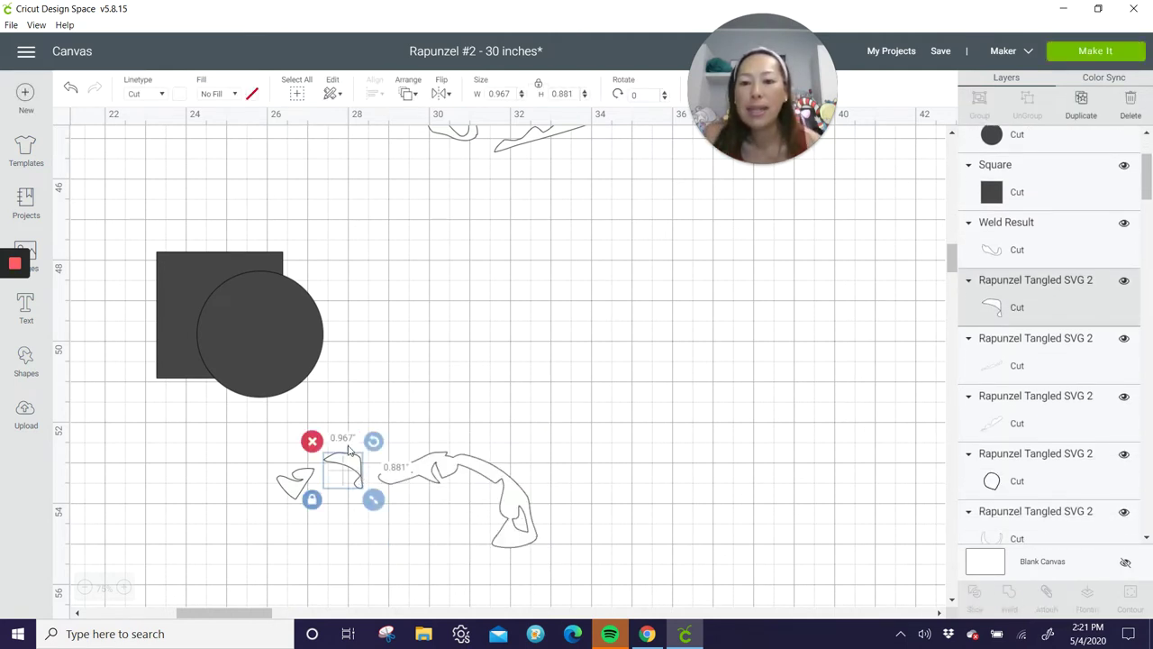
click(284, 335)
drag(313, 448, 335, 589)
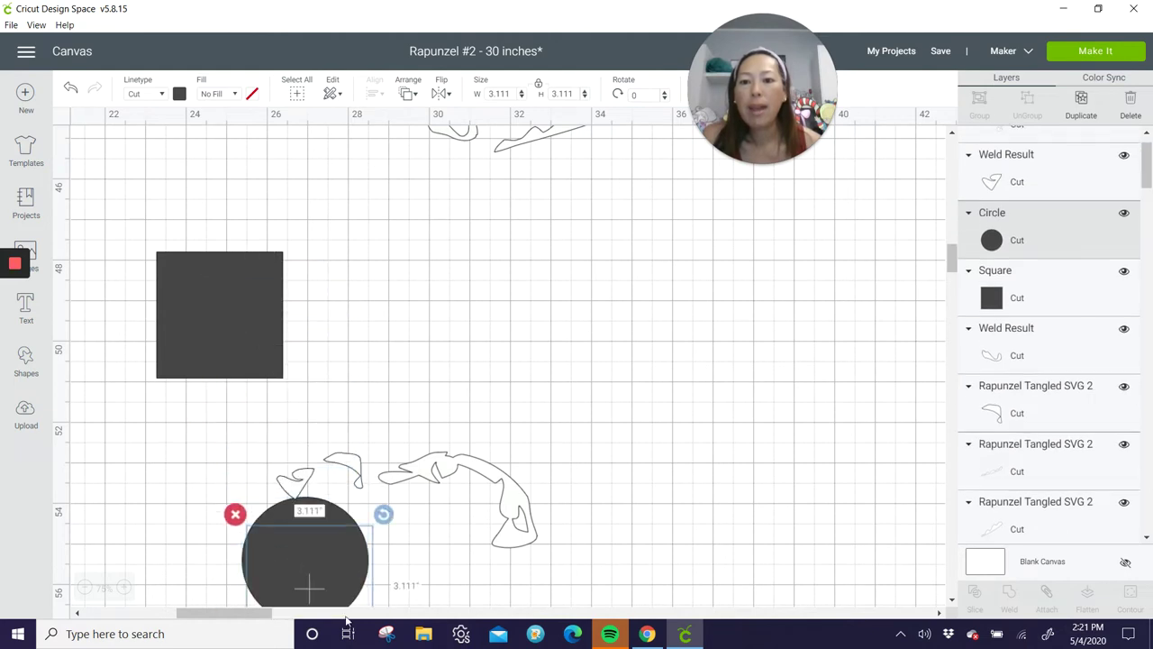
scroll(368, 540, down, 2)
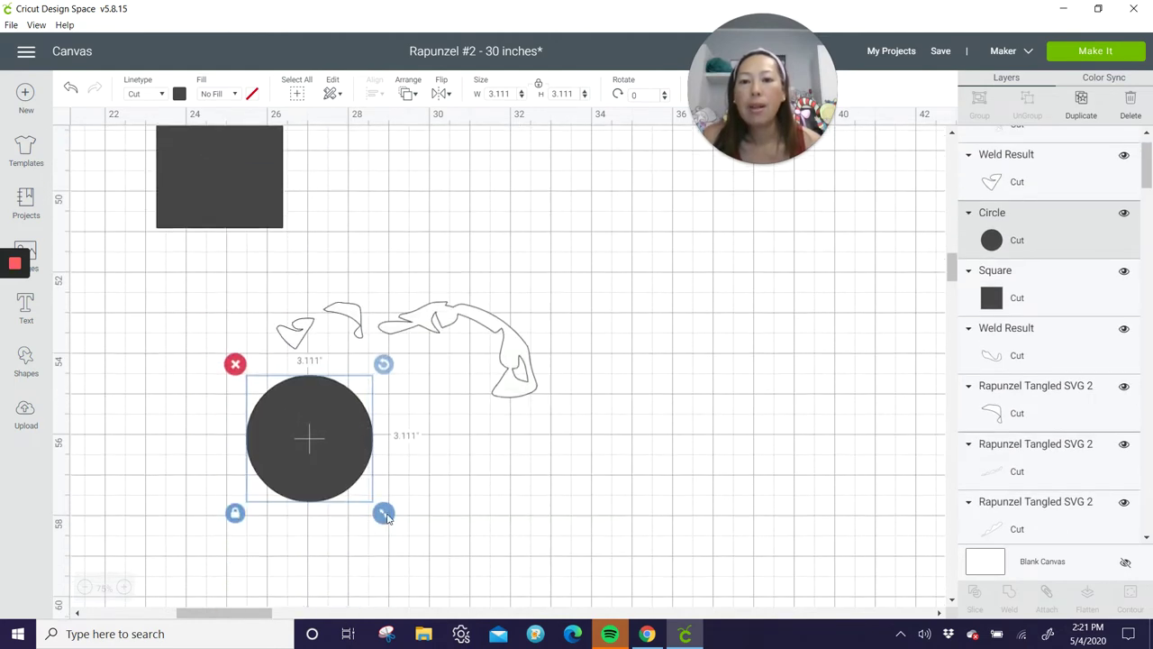
drag(383, 515, 355, 306)
click(358, 428)
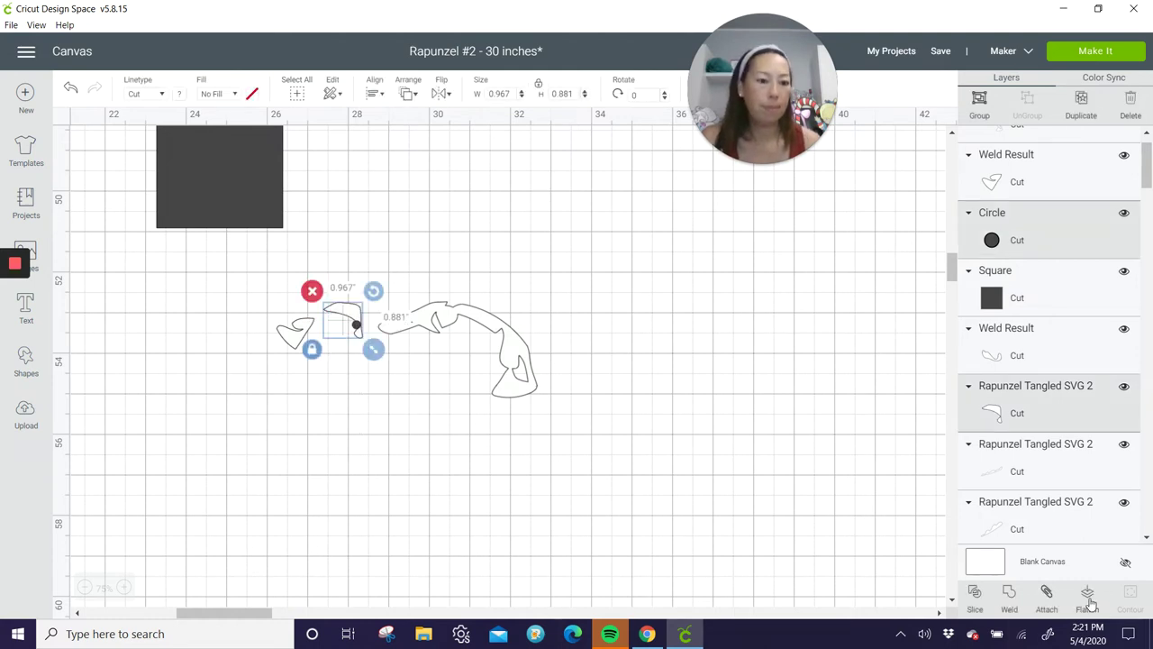
click(1008, 590)
click(529, 457)
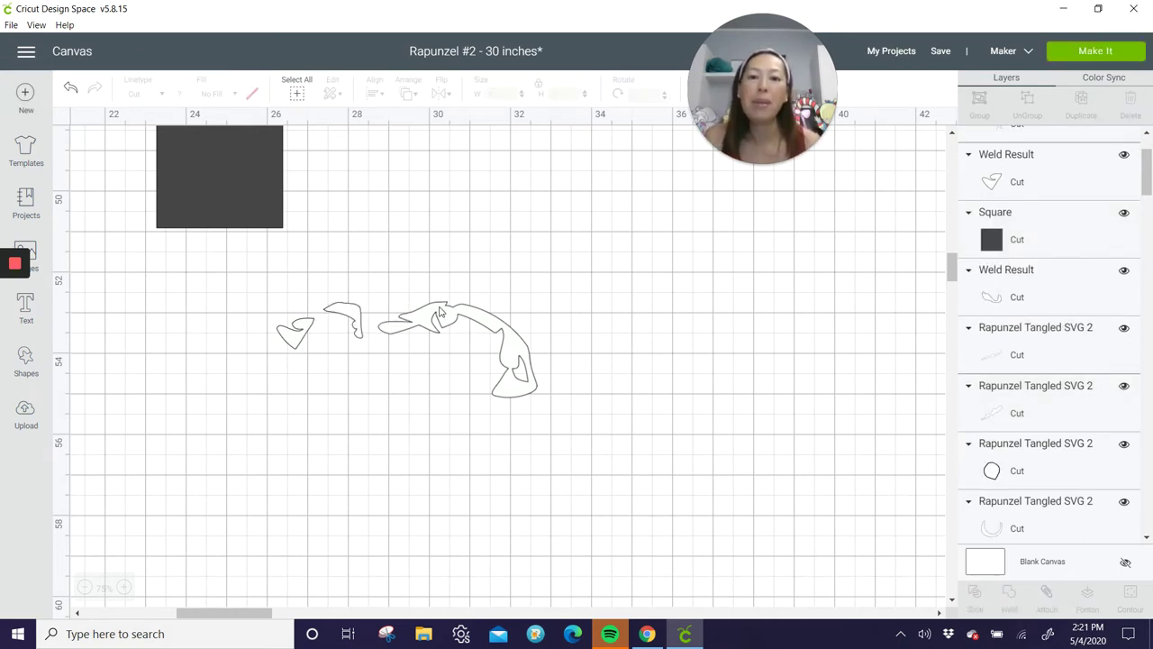
Move the dark square up from the white pieces to the empty area beside the head of the black silhouette.
scroll(440, 311, up, 8)
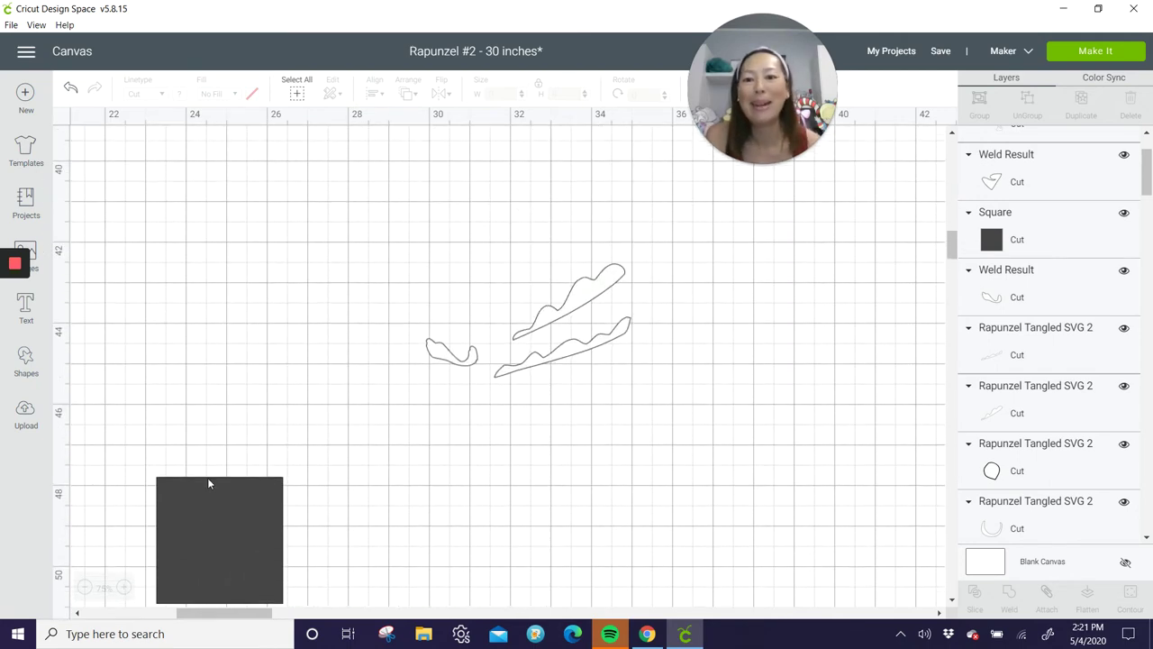
drag(207, 477, 139, 152)
scroll(177, 224, up, 9)
scroll(177, 225, up, 2)
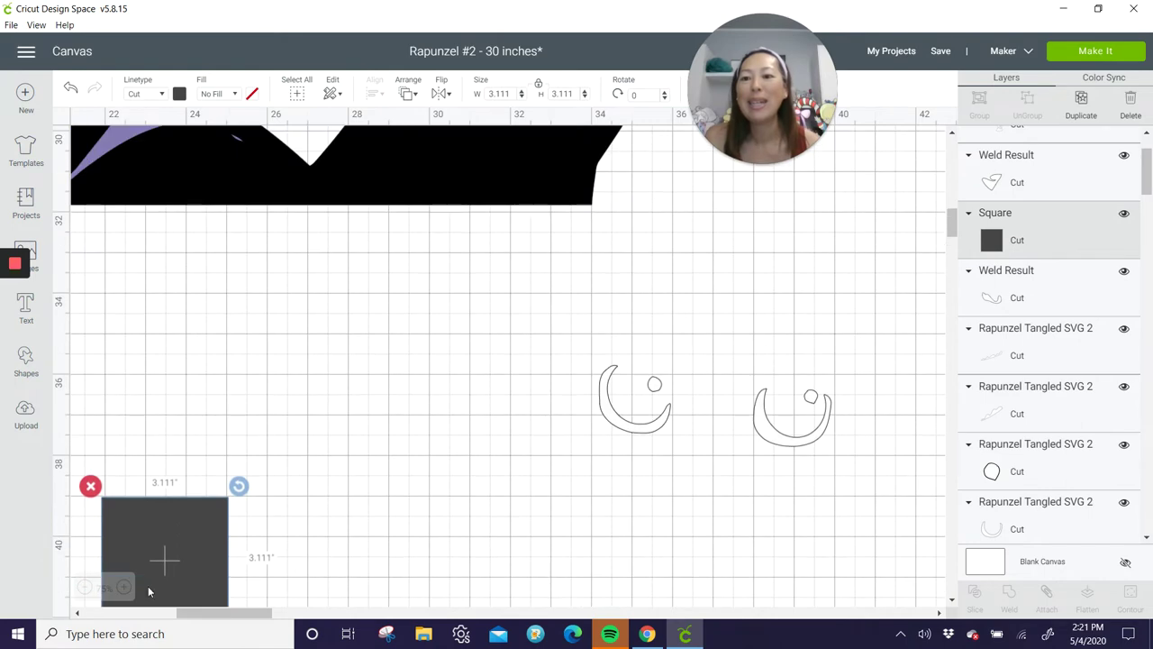
drag(148, 586, 116, 112)
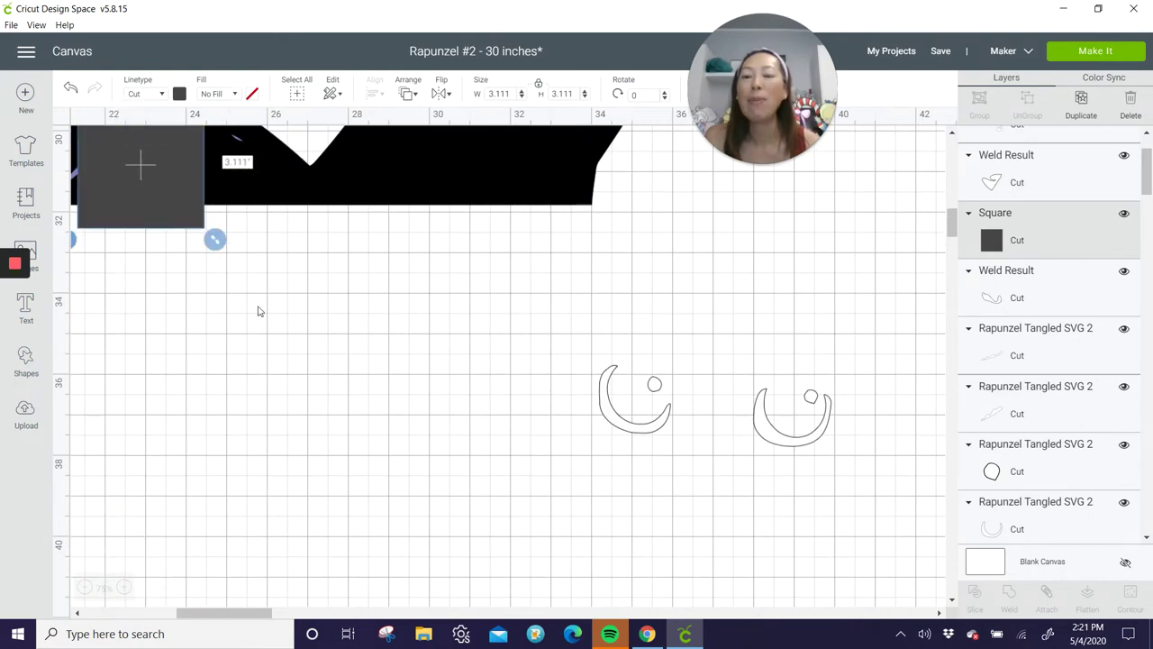
scroll(258, 311, up, 7)
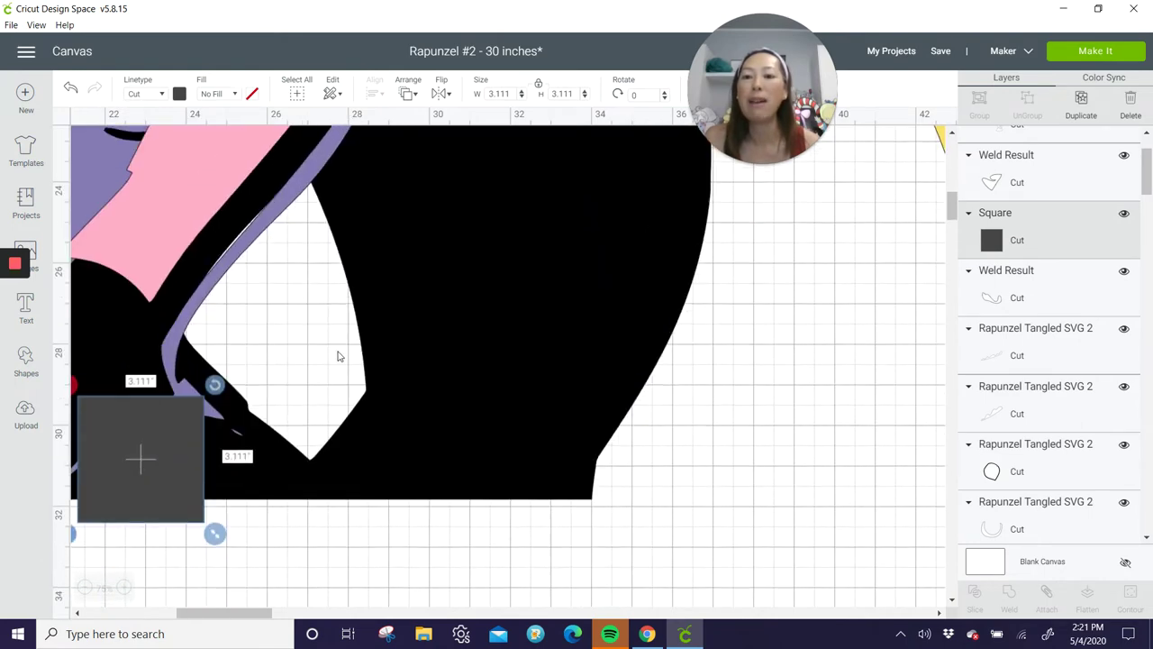
click(83, 587)
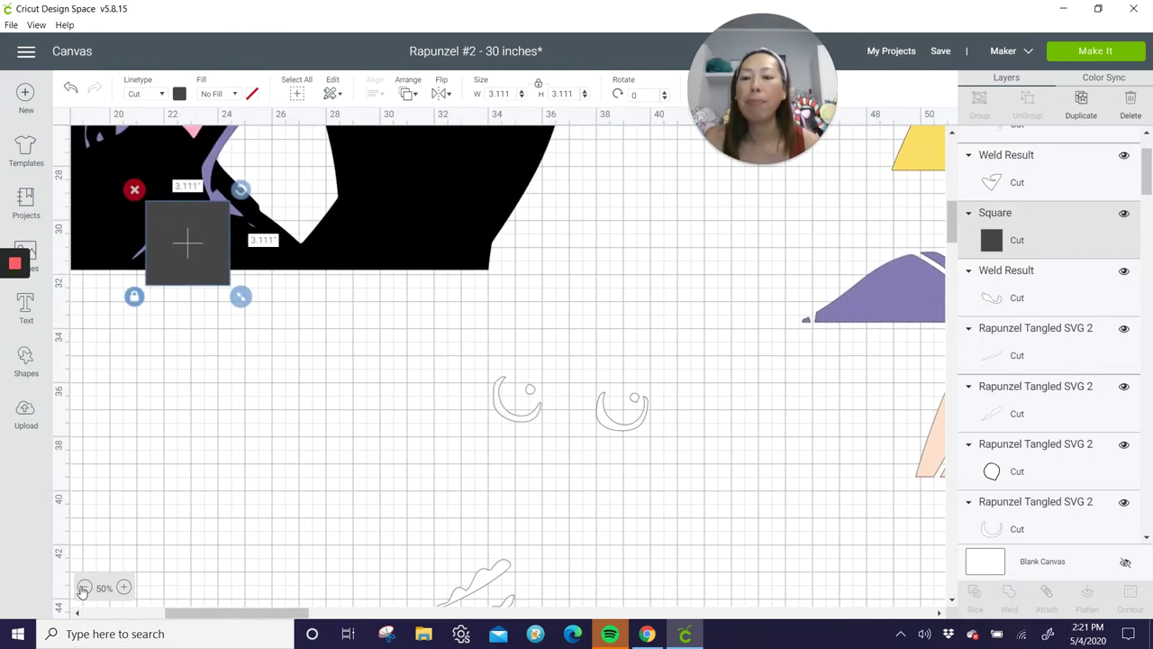
click(83, 588)
scroll(204, 484, up, 5)
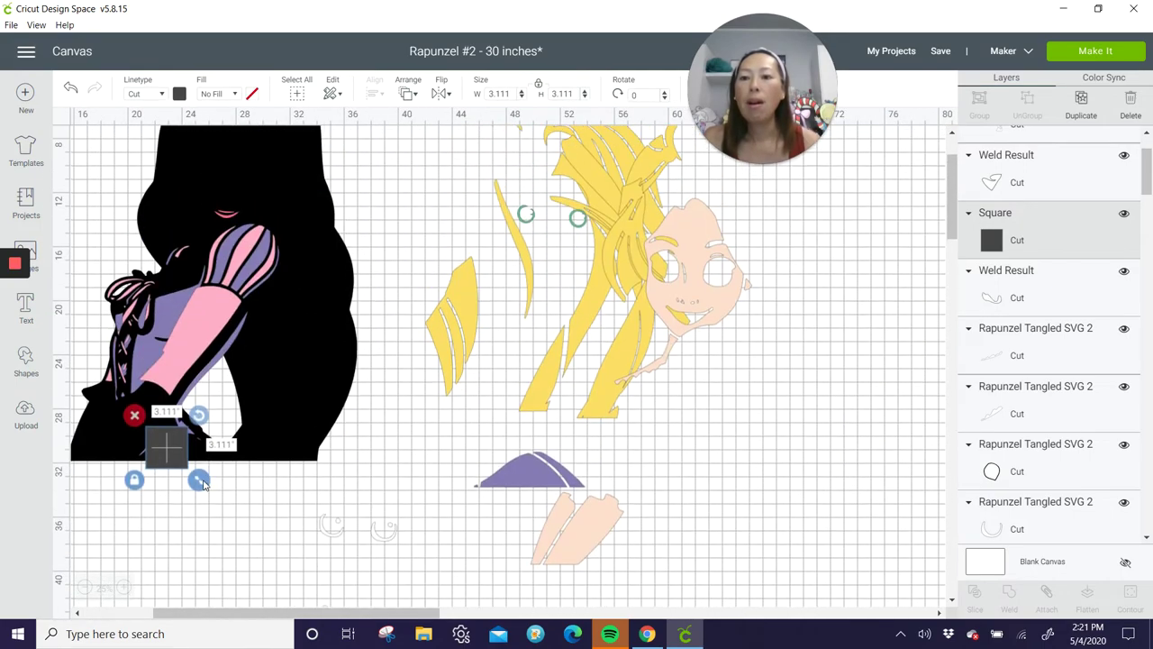
drag(169, 447, 52, 36)
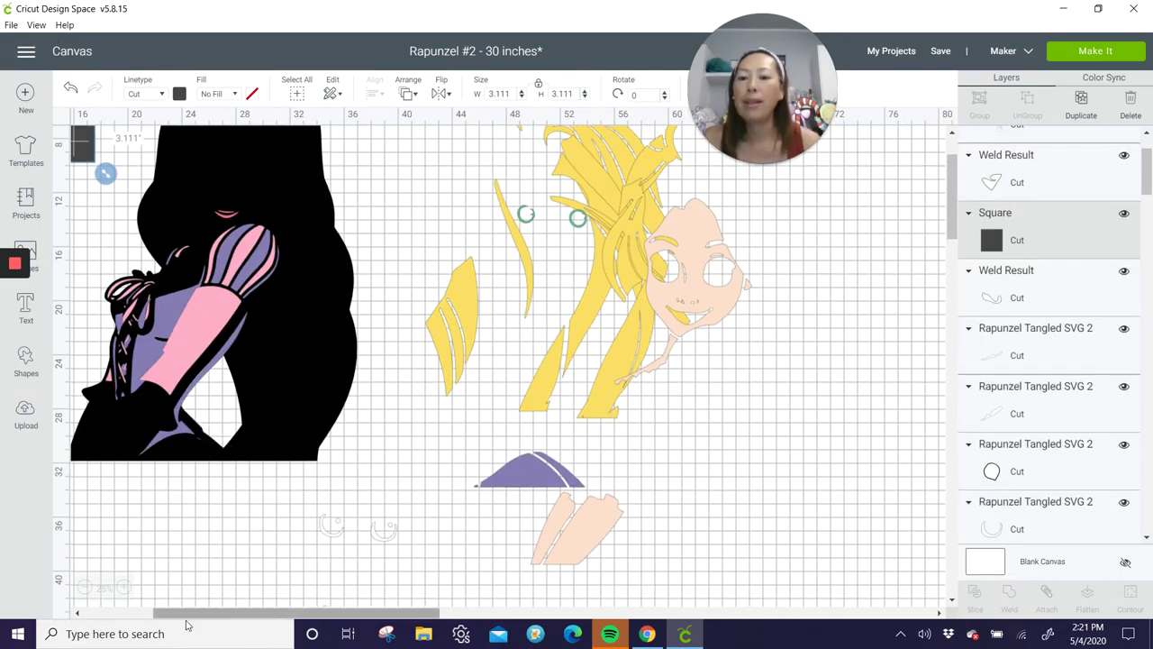
drag(191, 613, 122, 613)
scroll(424, 311, up, 1)
scroll(426, 305, up, 2)
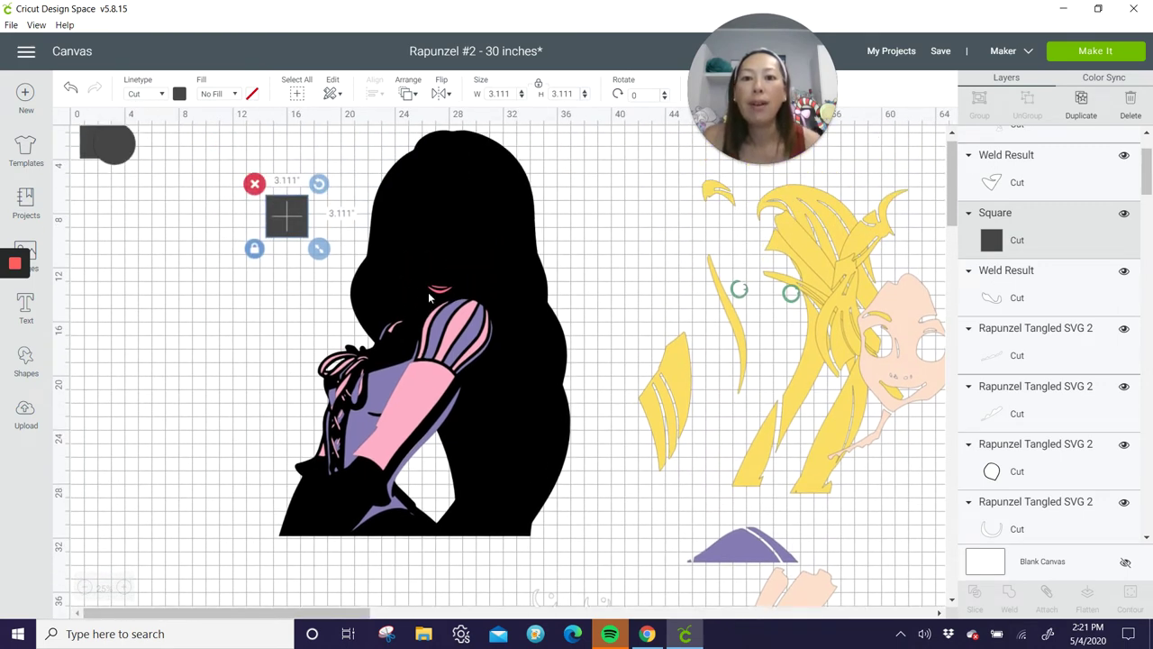
Move the pink lips off the black silhouette to just above the yellow hair pieces and ungroup them.
click(442, 291)
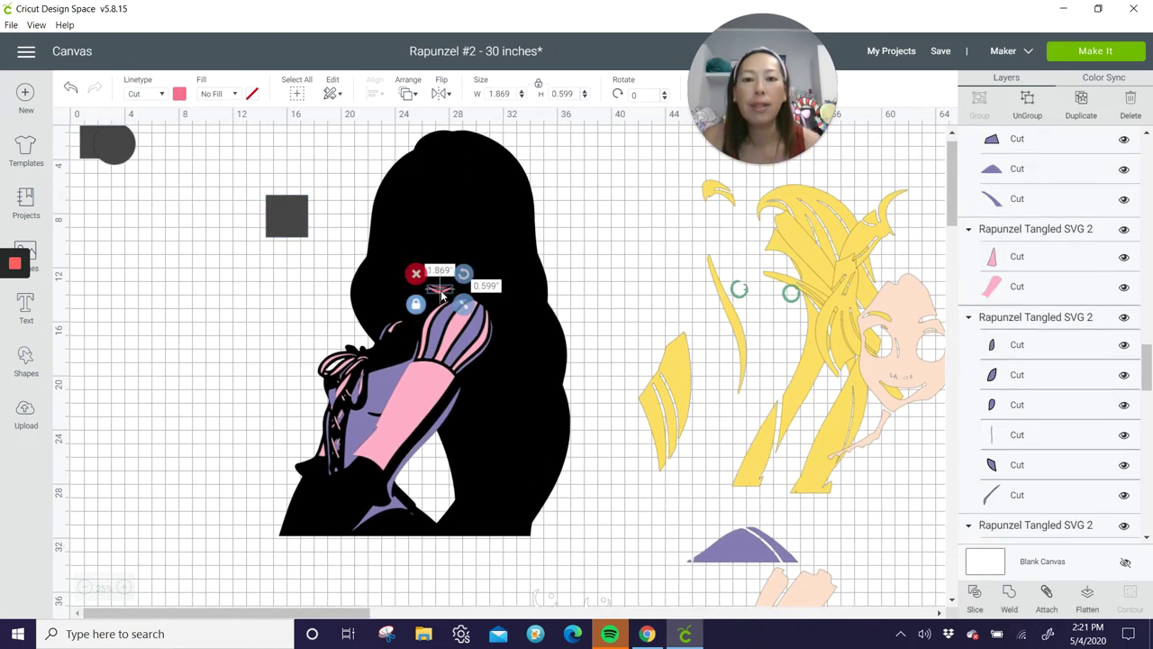
drag(441, 291, 702, 165)
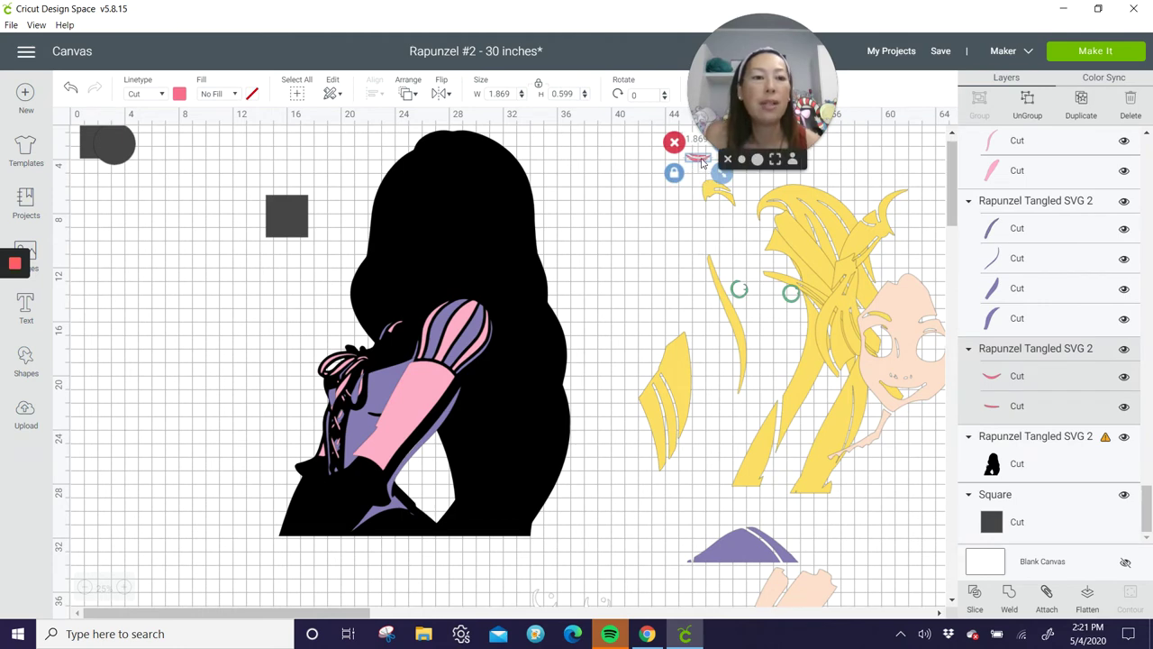
click(1028, 100)
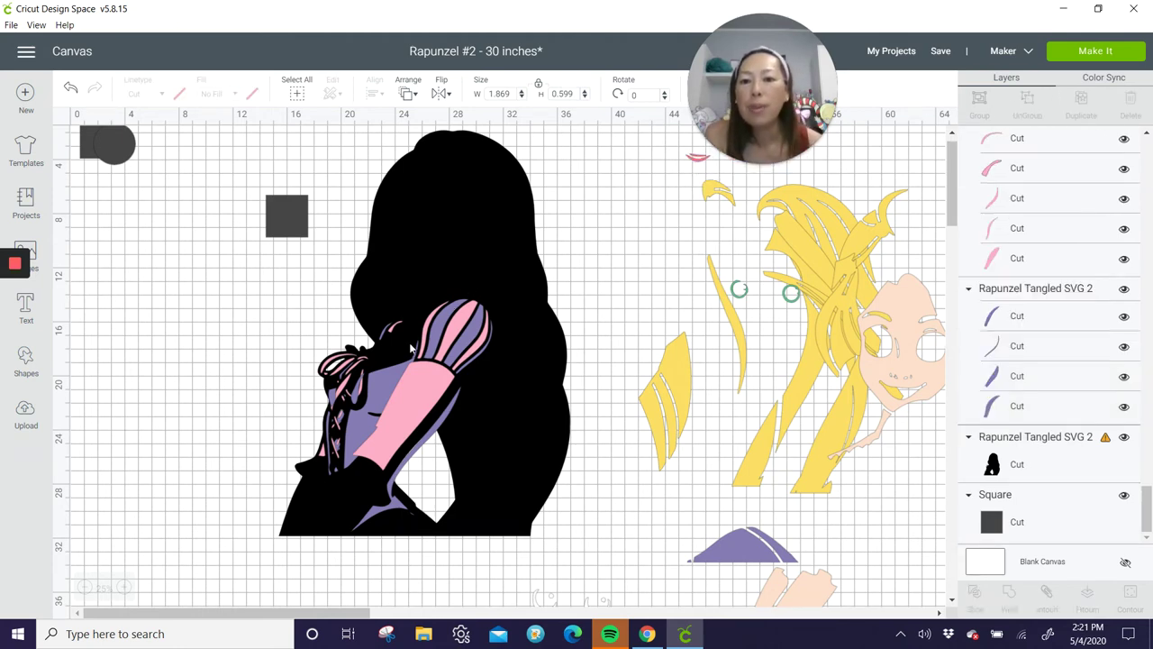
Nudge the purple bodice group slightly to line it up with the openings of the black silhouette.
scroll(365, 377, down, 2)
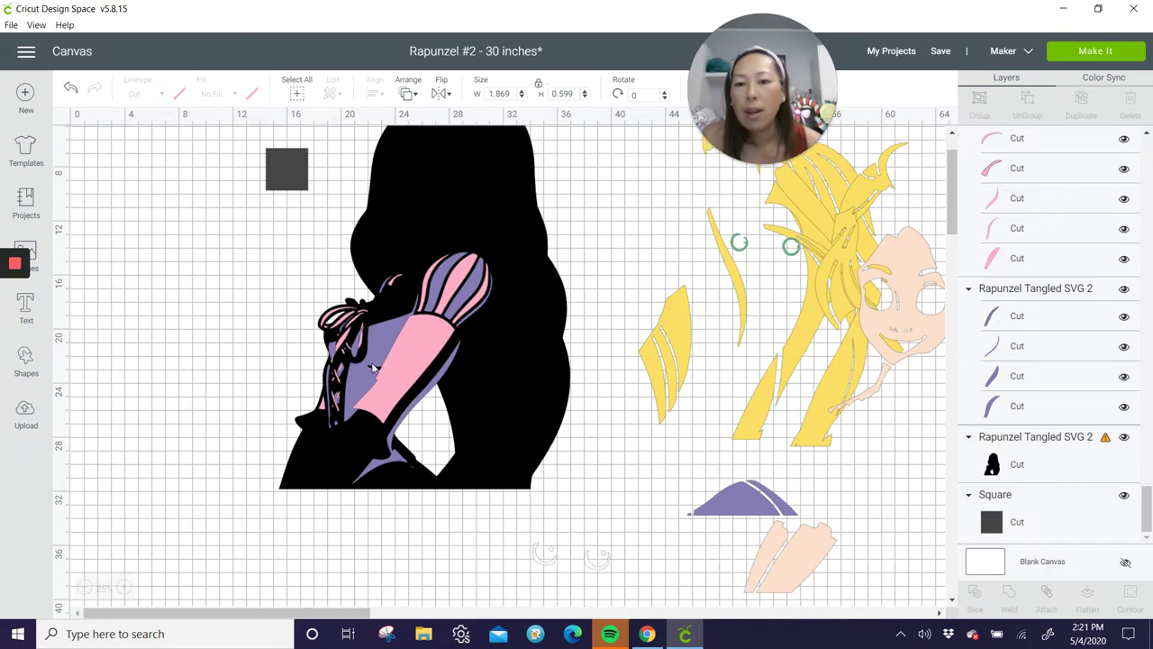
drag(383, 312, 388, 313)
click(400, 414)
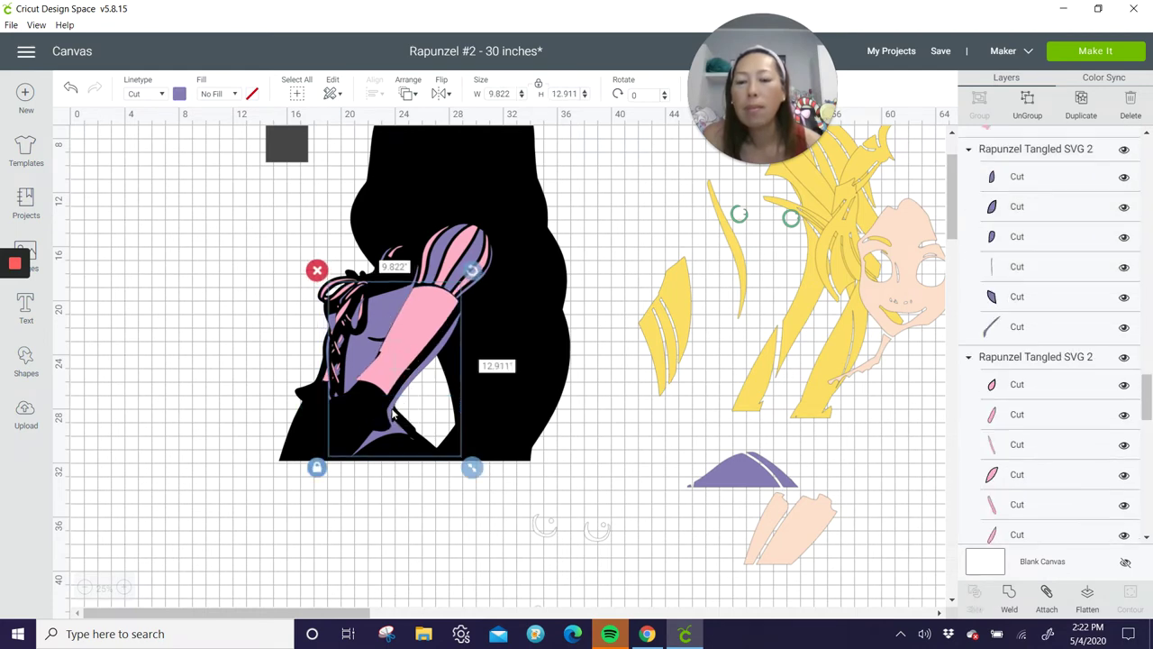
click(400, 415)
drag(400, 415, 395, 406)
click(181, 379)
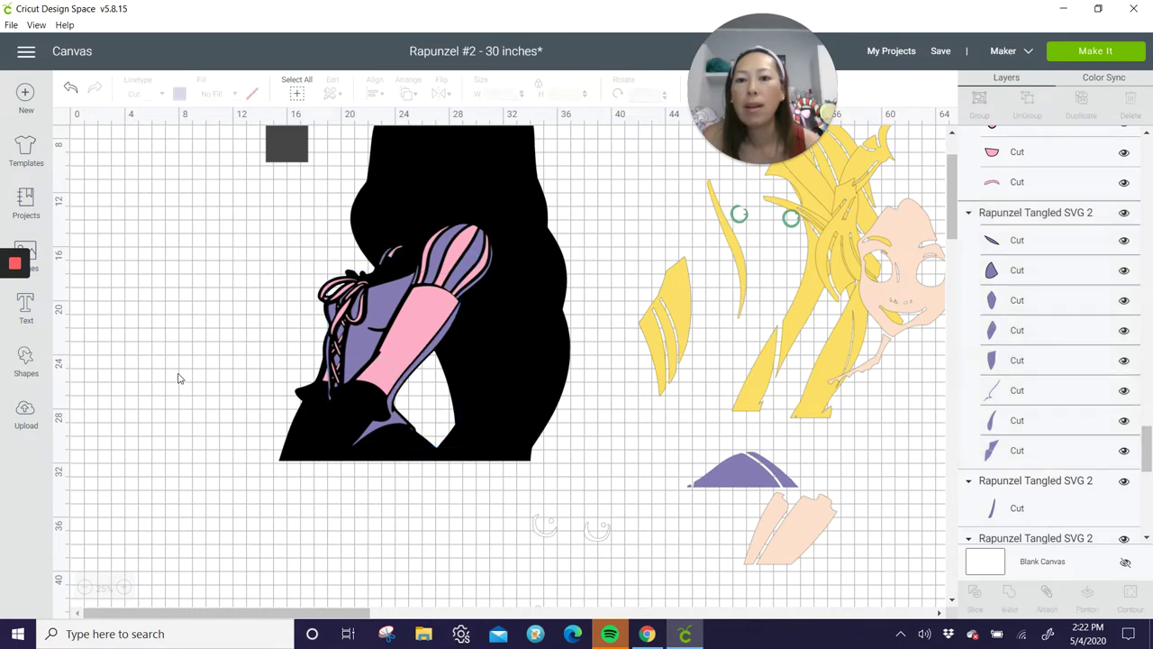
Nudge the pink sleeve group slightly to realign it over the arm of the black silhouette.
click(419, 327)
drag(419, 327, 416, 332)
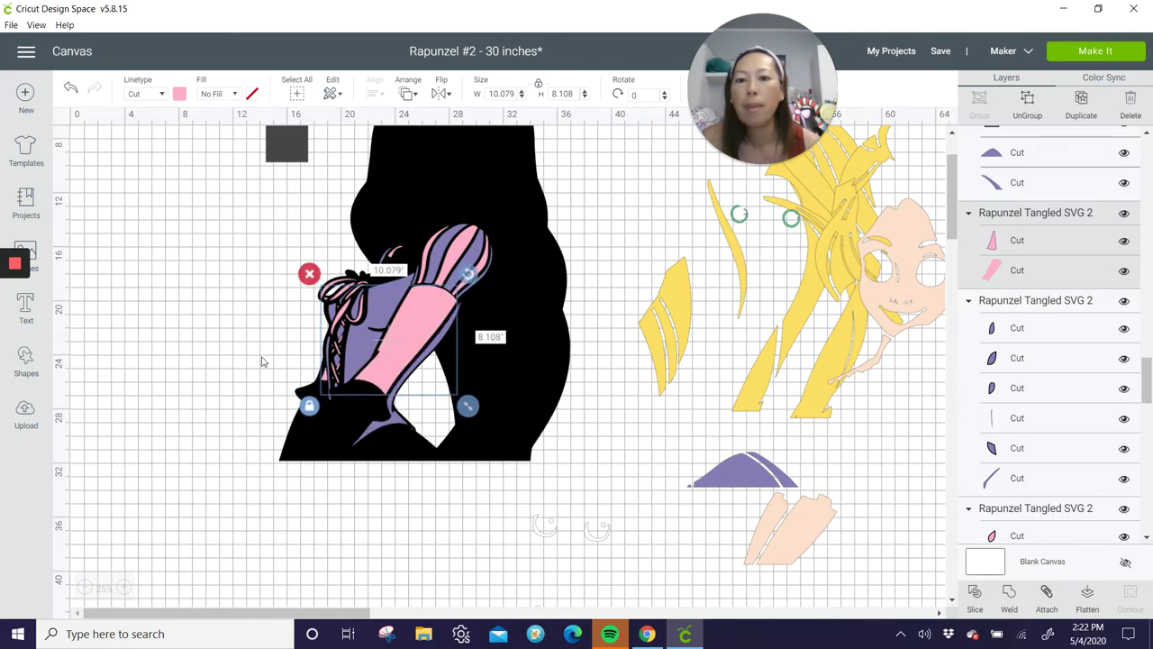
click(219, 330)
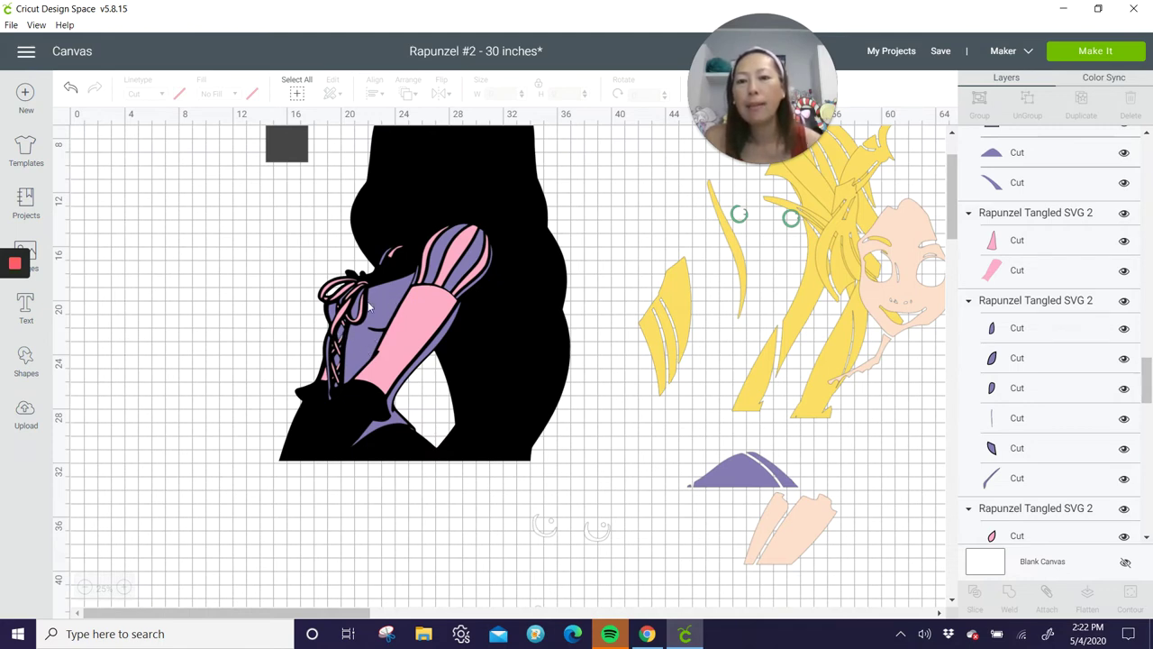
mouse_move(391, 306)
mouse_down()
mouse_move(353, 329)
mouse_move(393, 310)
mouse_up()
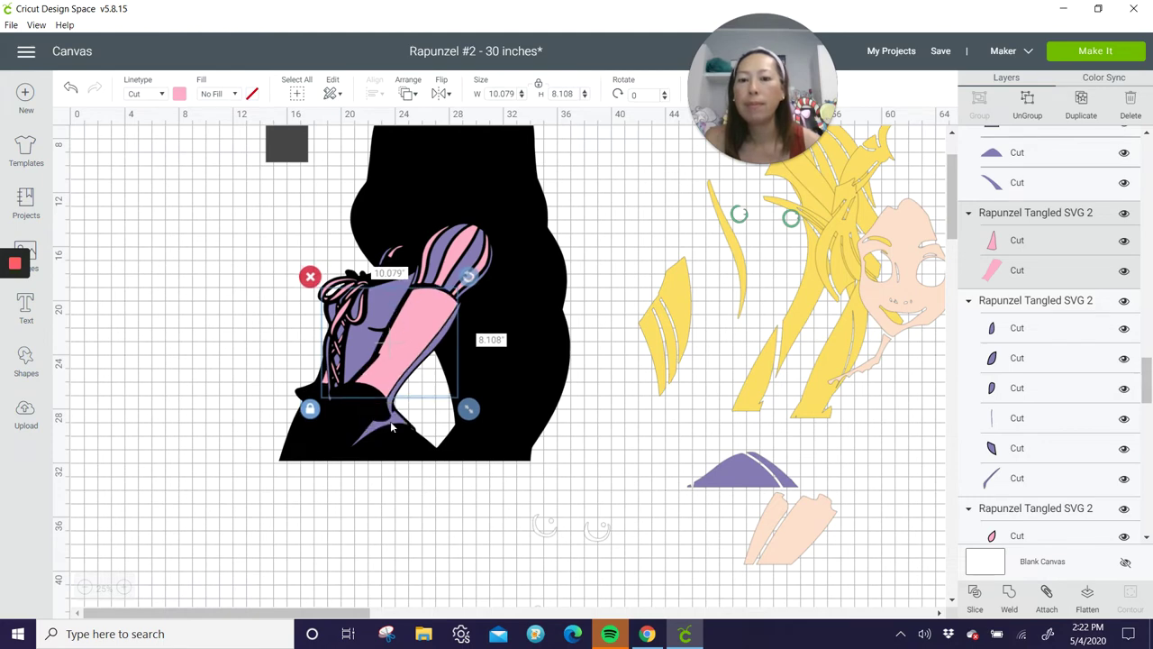
Move the purple bodice group off the black silhouette to the empty canvas beside the skirt and ungroup it.
drag(392, 427, 213, 514)
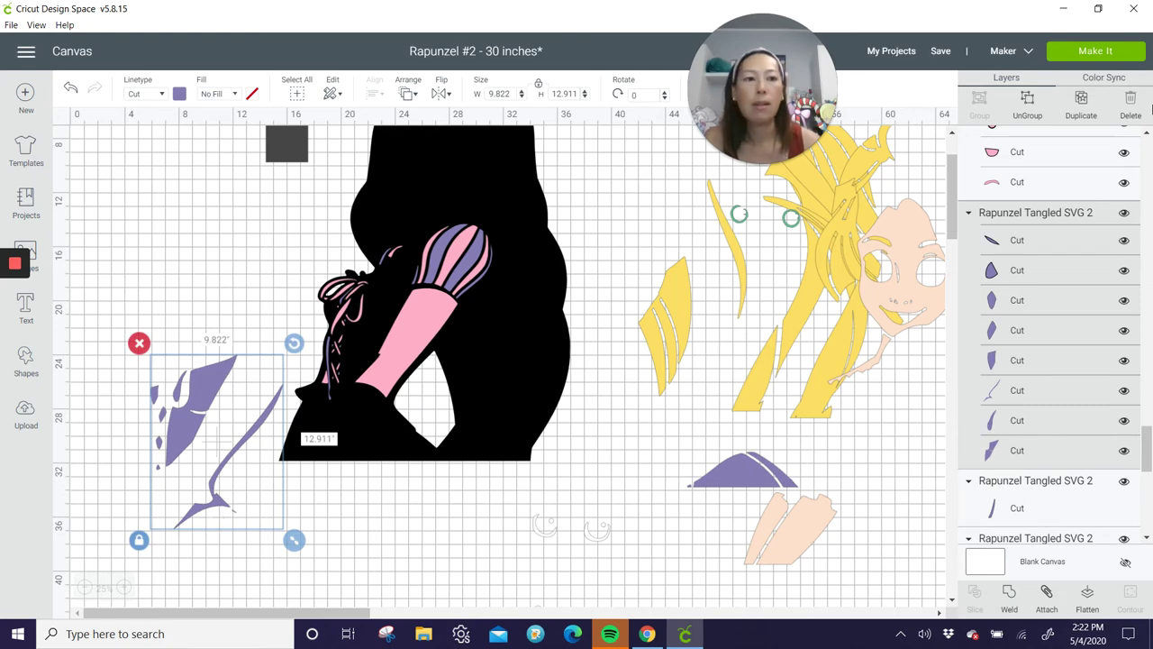
key(Delete)
key(ctrl+z)
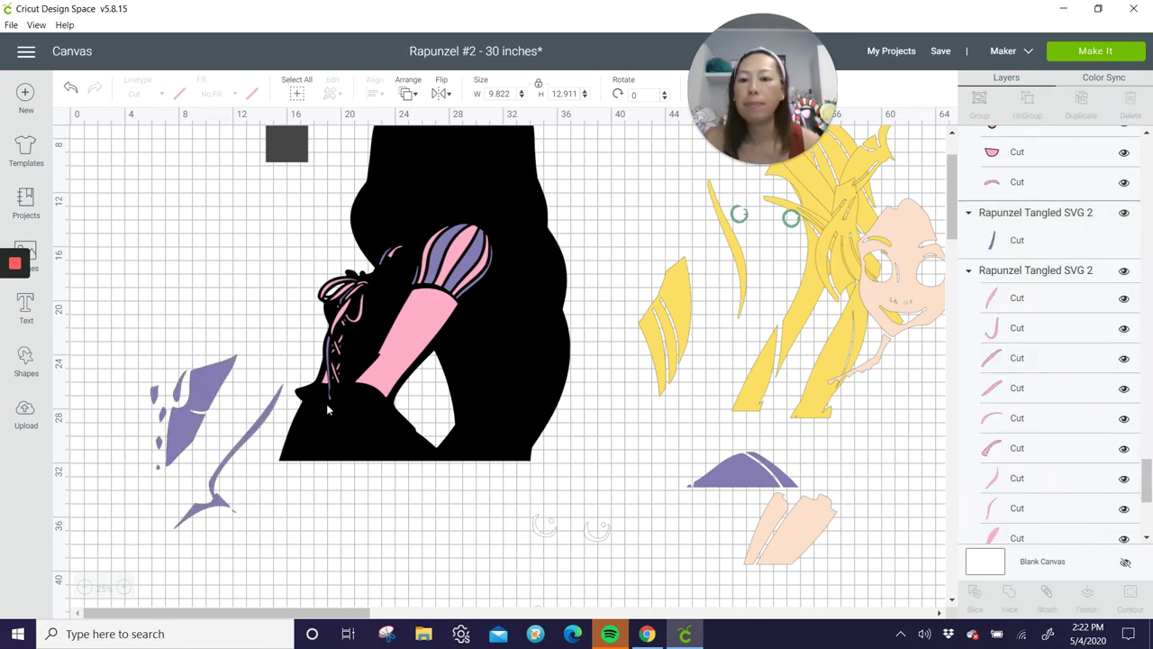
Delete the tiny purple sliver at the lower tip of the long curved bodice piece.
click(238, 514)
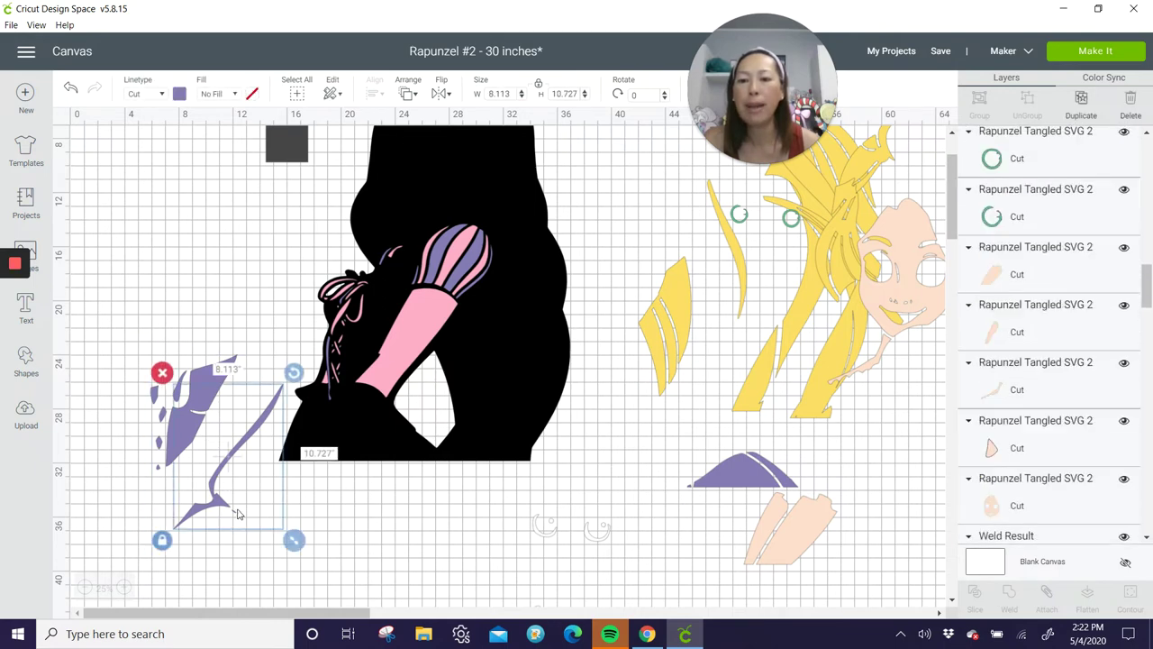
click(225, 510)
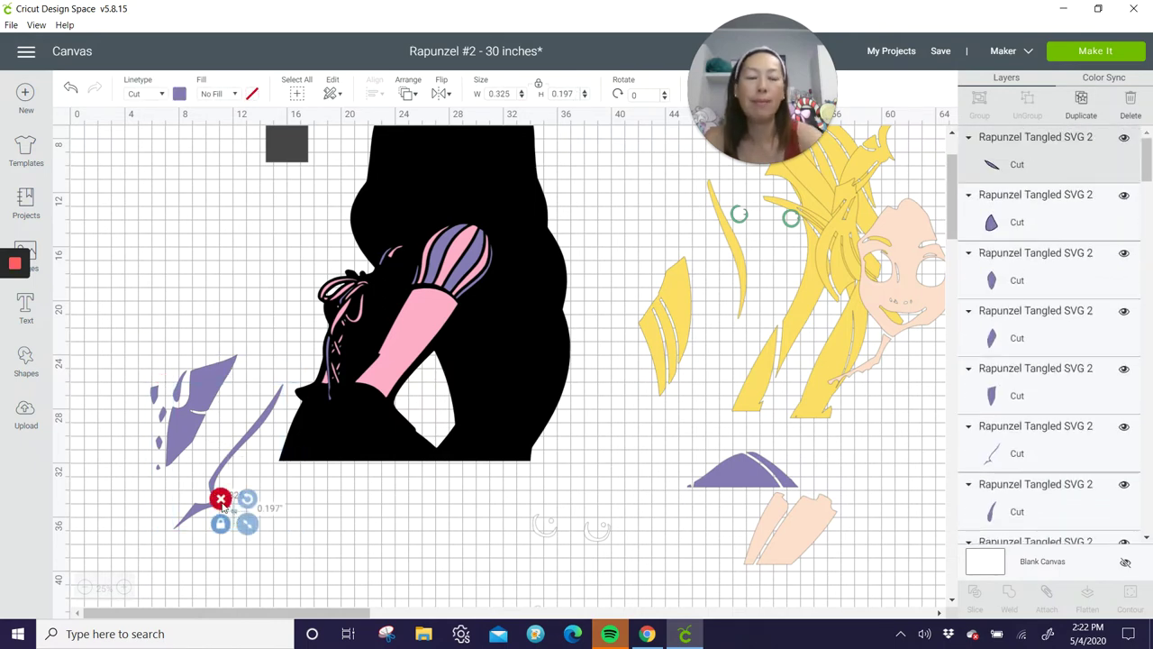
key(Delete)
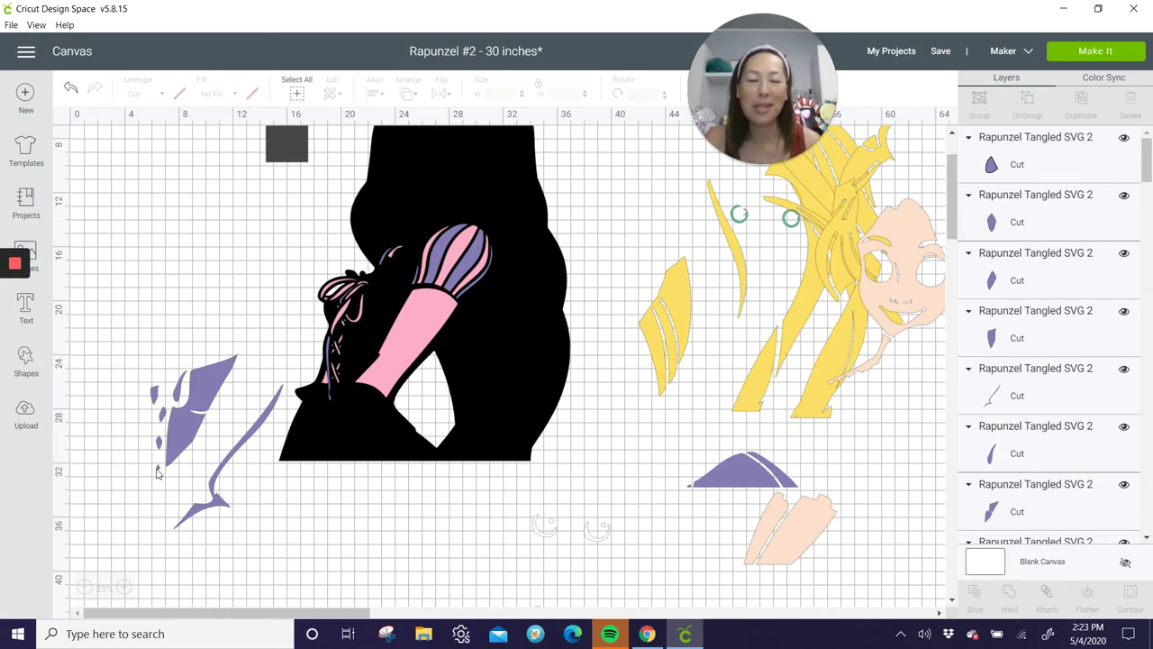
Select all the remaining purple bodice pieces and move them together to the open area below the face.
drag(143, 341, 218, 555)
drag(205, 407, 934, 415)
click(284, 339)
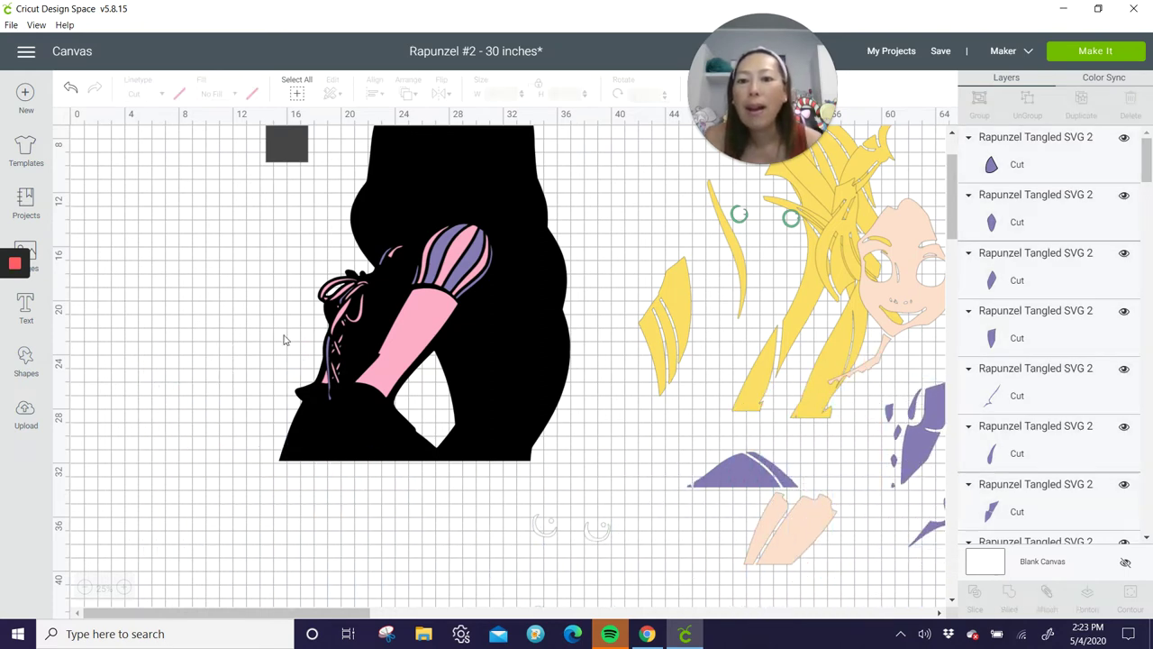
Move the purple lacing group off the black silhouette and place it beside the separated purple bodice pieces.
click(329, 360)
drag(328, 361, 631, 396)
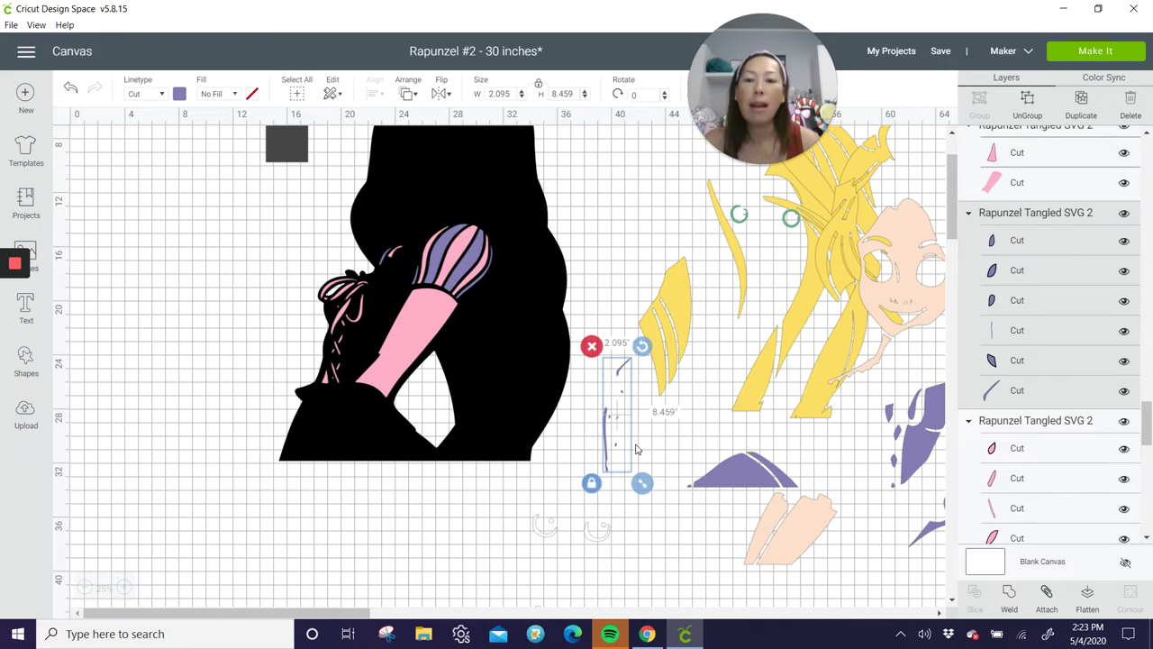
drag(607, 440, 1023, 485)
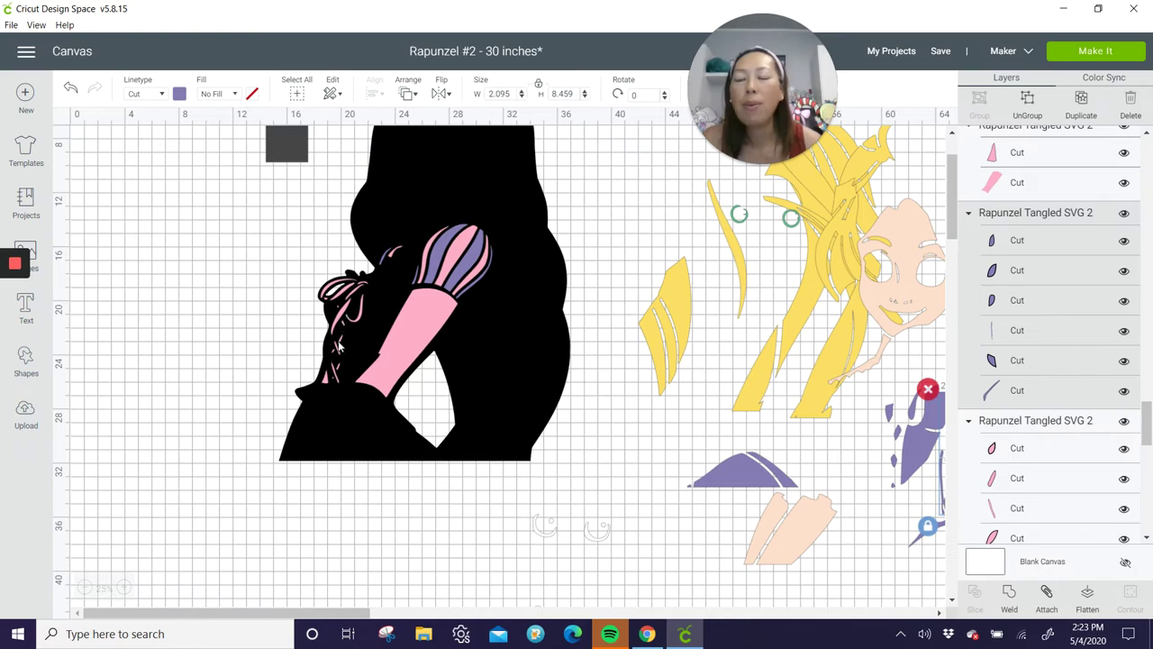
Ungroup the pink sleeve-stripe and bow pieces, and ungroup the pink lacing pieces on the bodice.
click(123, 588)
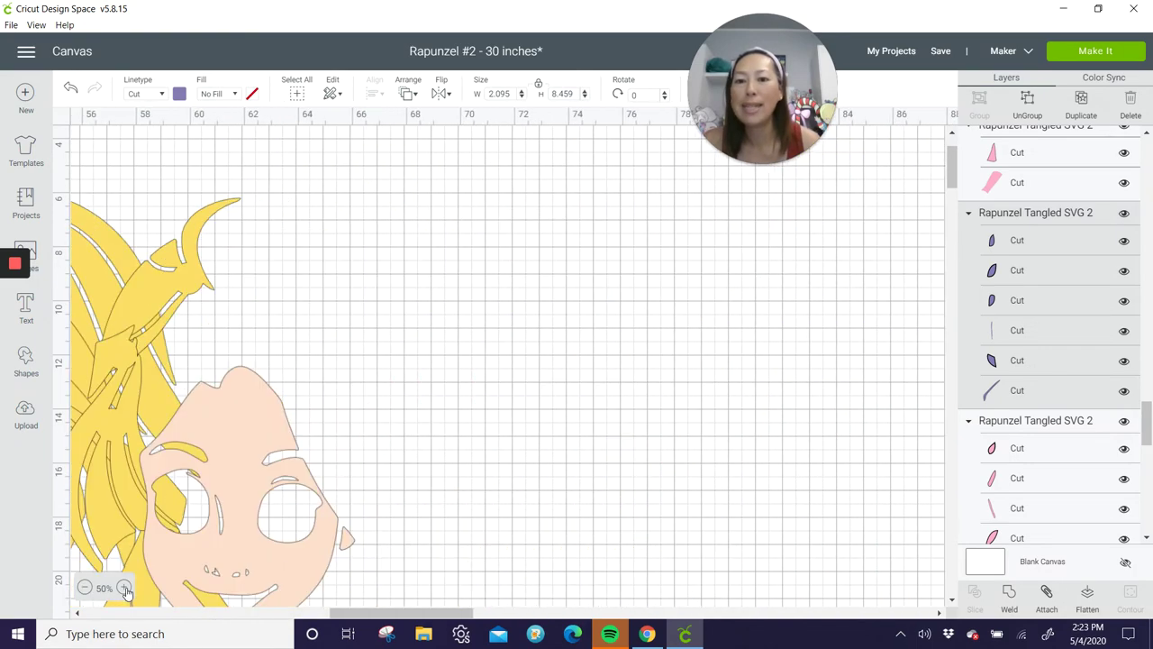
scroll(219, 363, up, 2)
drag(402, 614, 185, 615)
scroll(278, 615, down, 2)
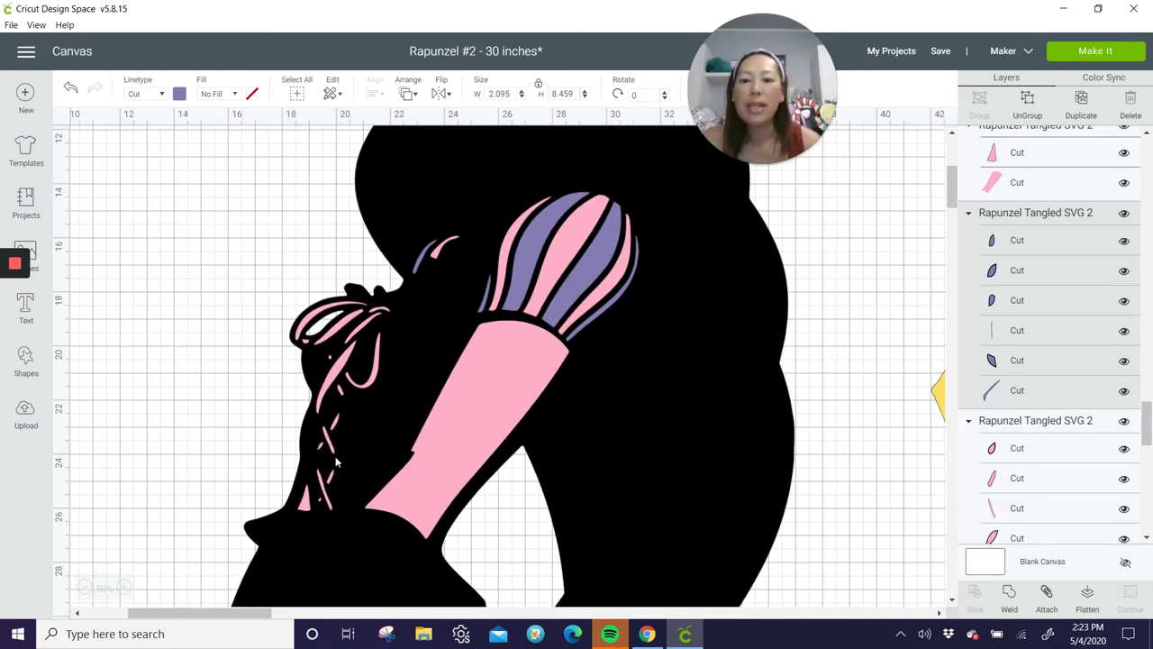
click(343, 384)
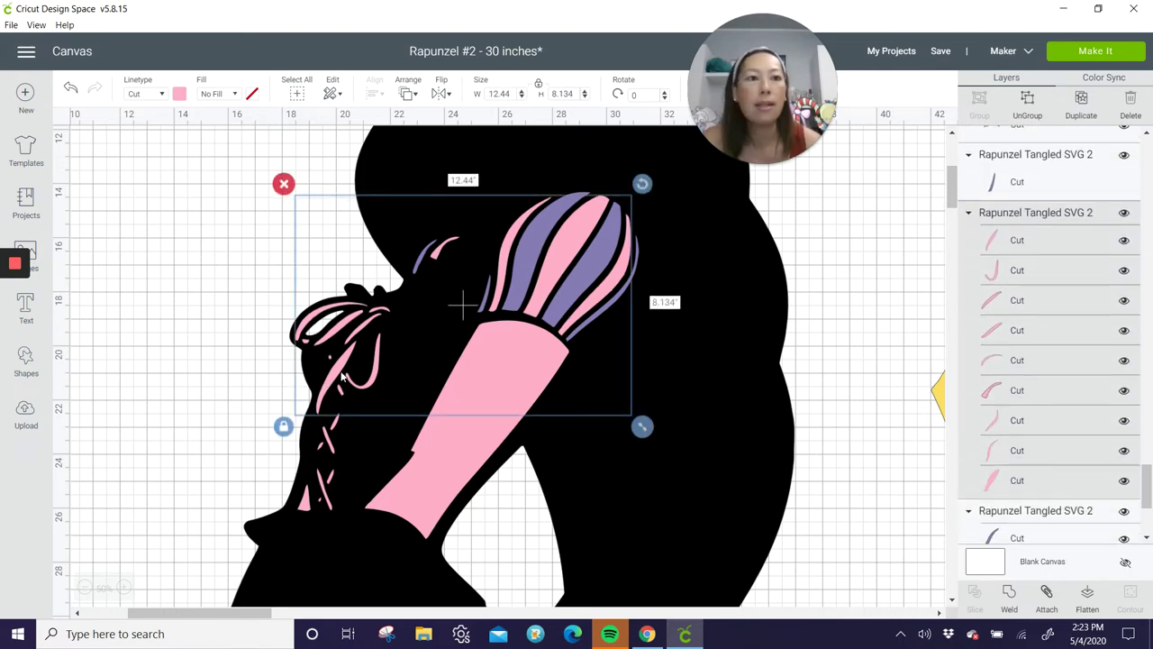
click(883, 270)
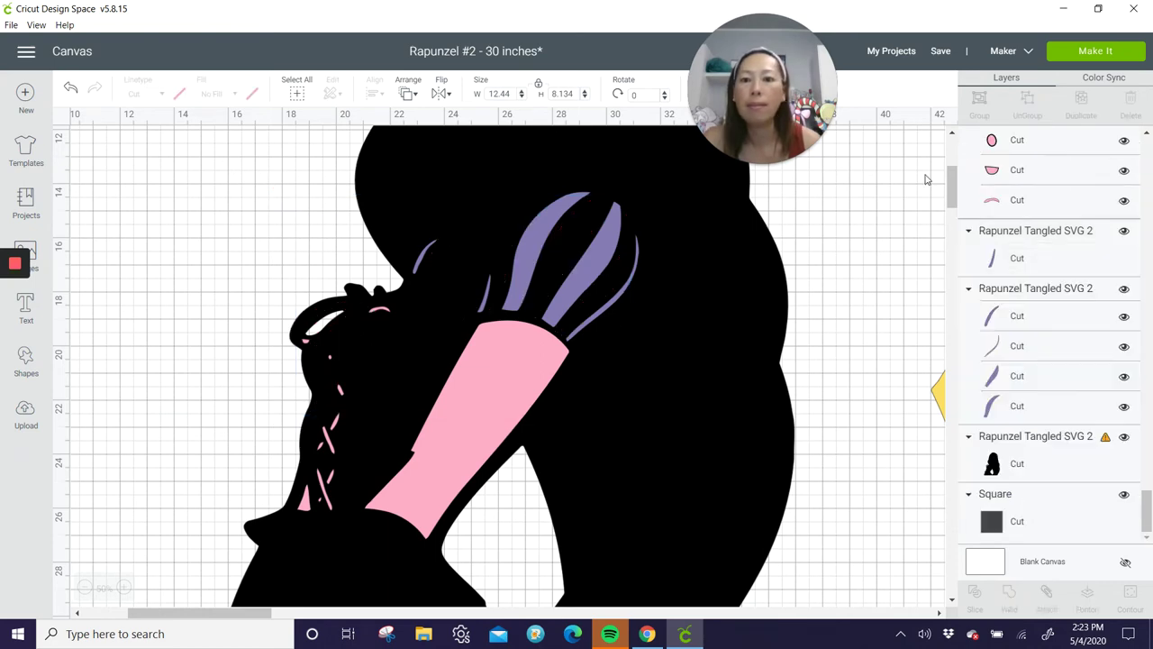
click(320, 451)
click(343, 405)
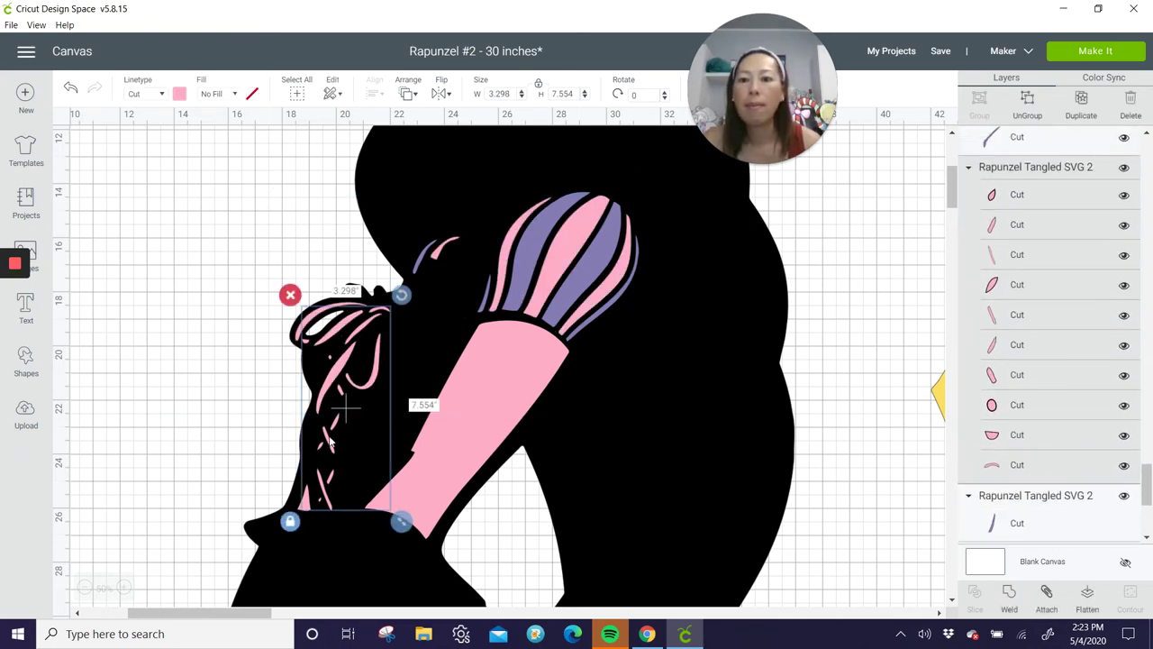
click(1028, 101)
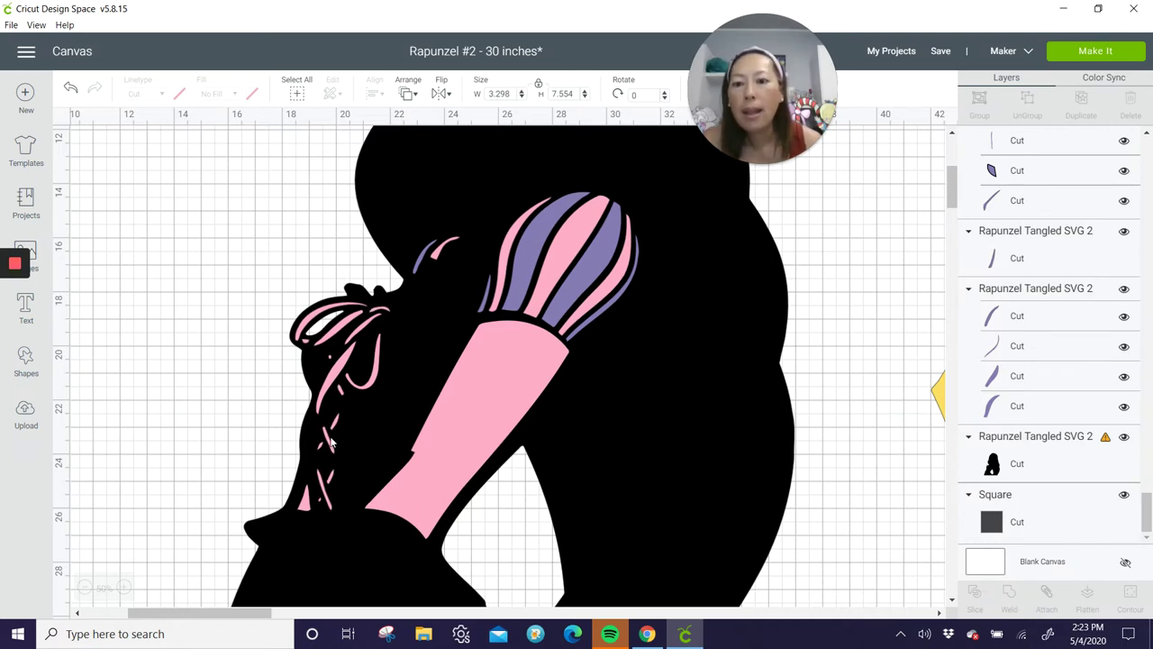
Duplicate the short slanted pink lace strip, rotate the copy to about 61°, and duplicate the rotated strip.
click(342, 404)
click(328, 441)
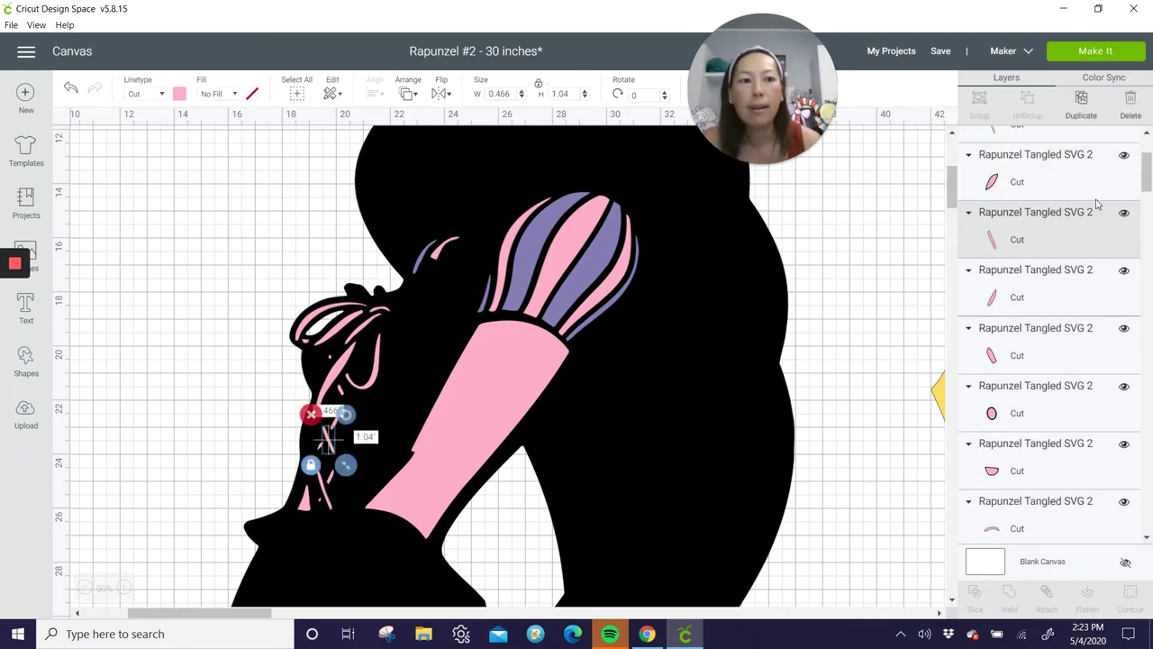
click(1085, 106)
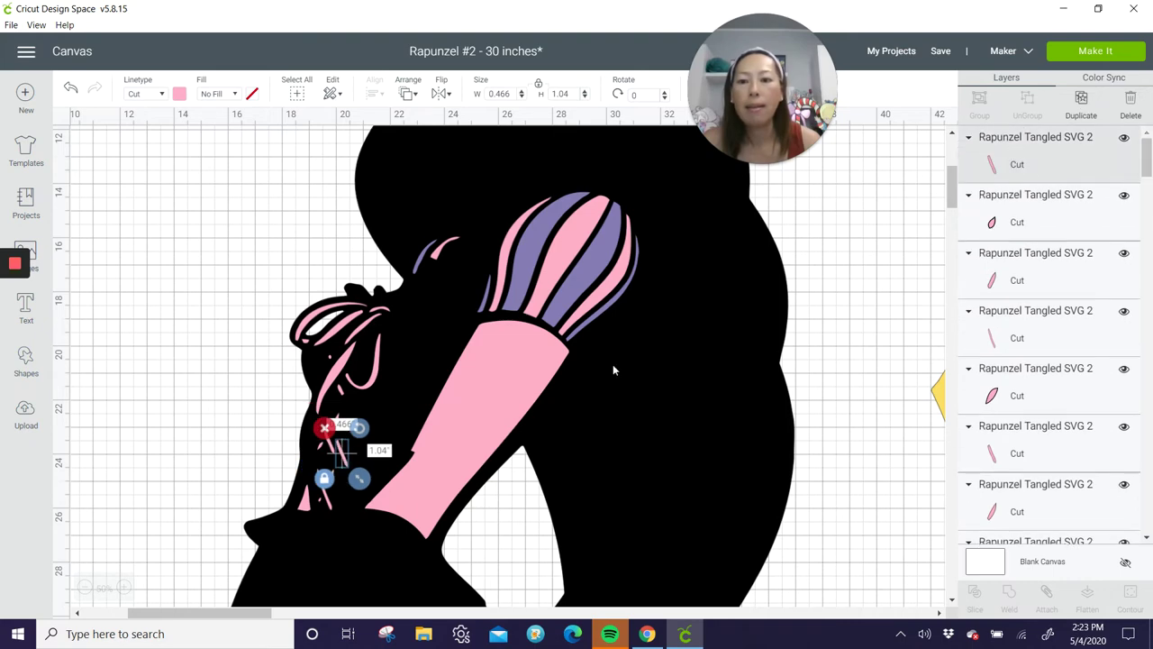
drag(364, 431, 370, 462)
click(1081, 104)
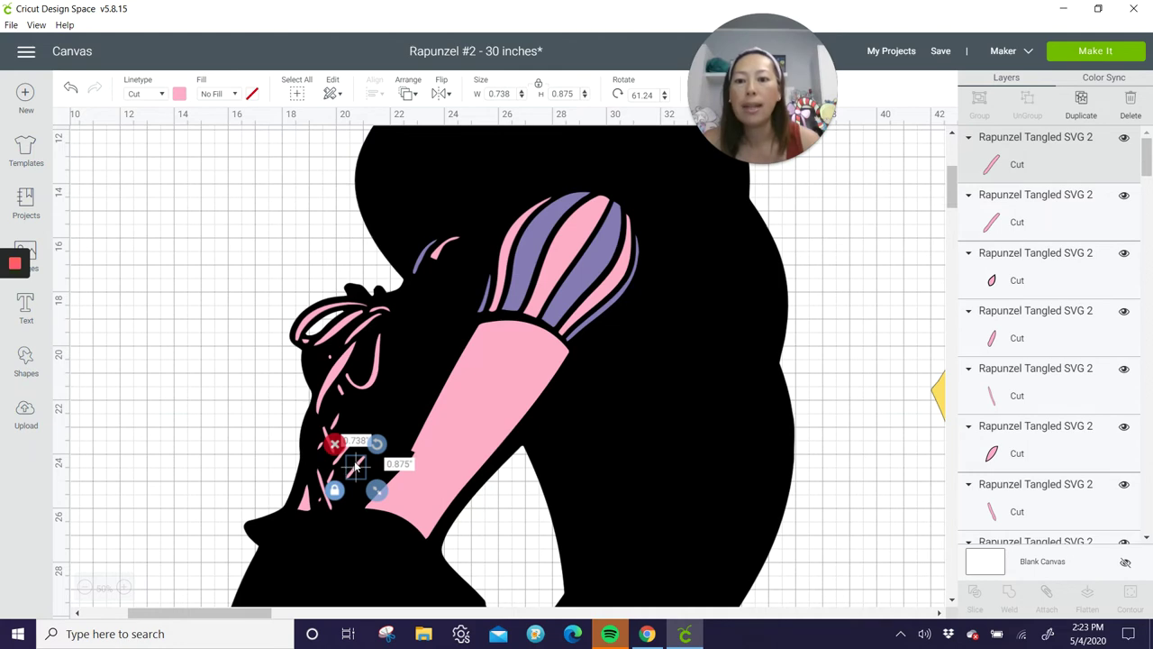
Lay one rotated copy, turned to about 53°, across the upper lace strip as an X and weld the two.
drag(356, 465, 350, 421)
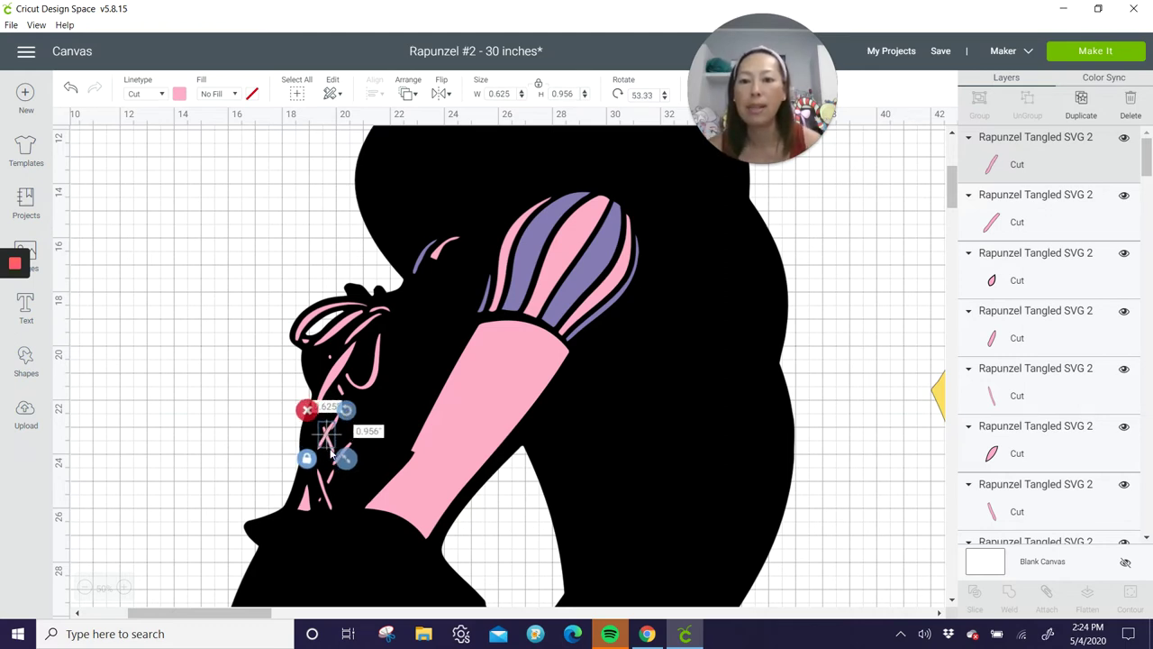
shift+click(333, 455)
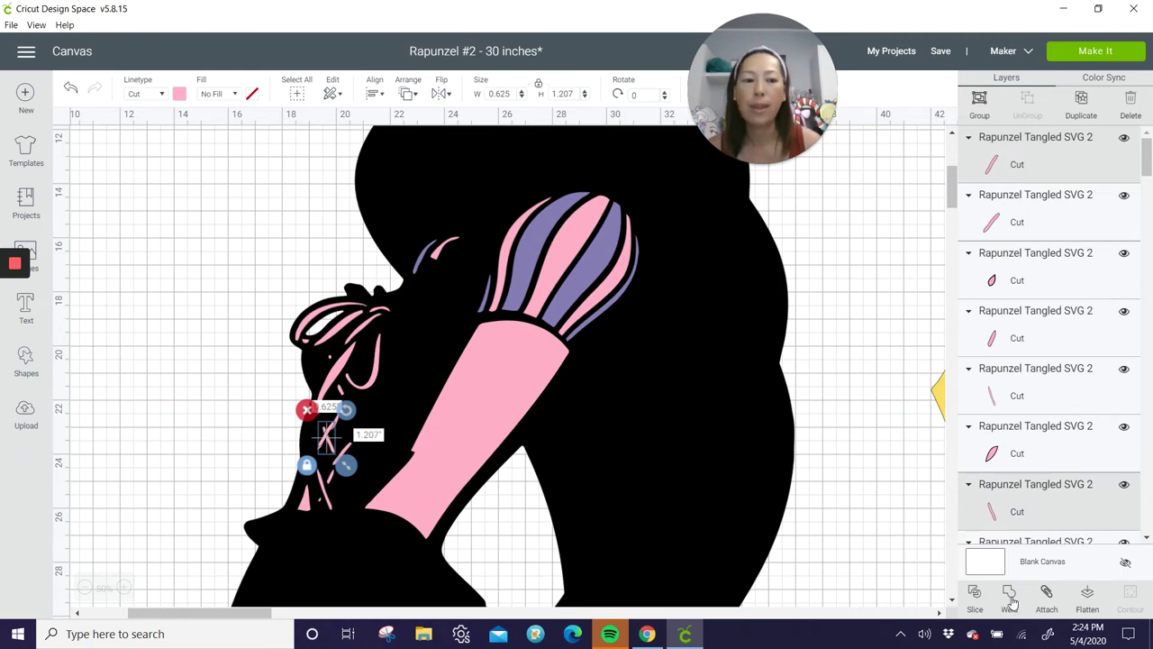
click(1010, 598)
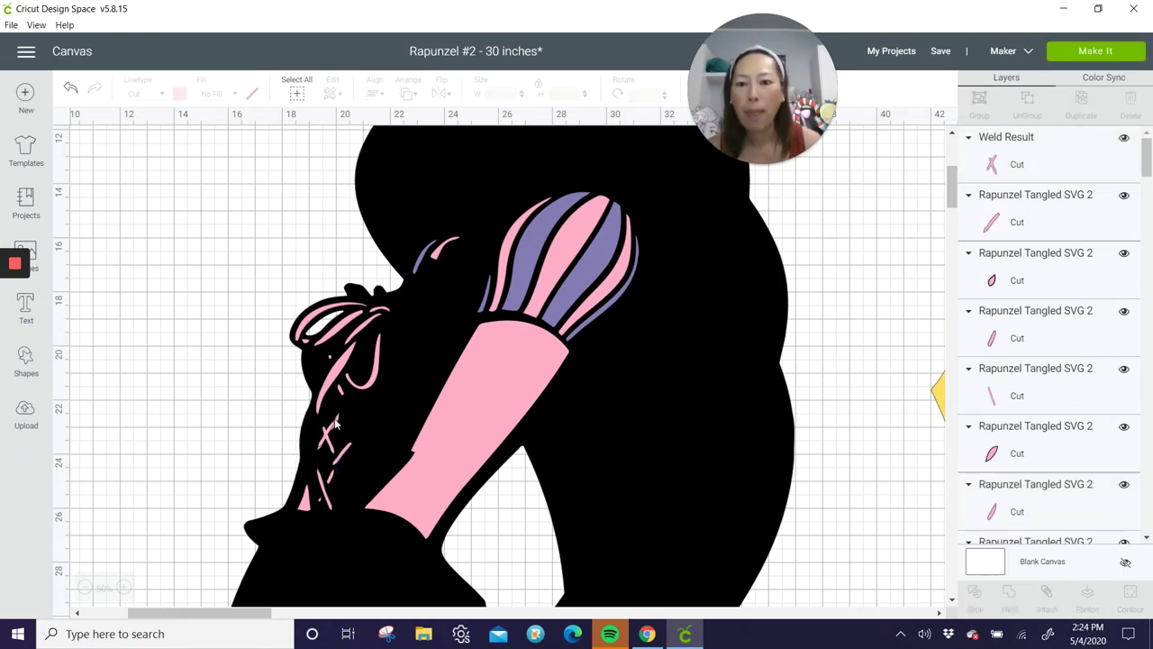
Weld the small pink sliver at the upper end of the X to the upper lace cross.
click(335, 423)
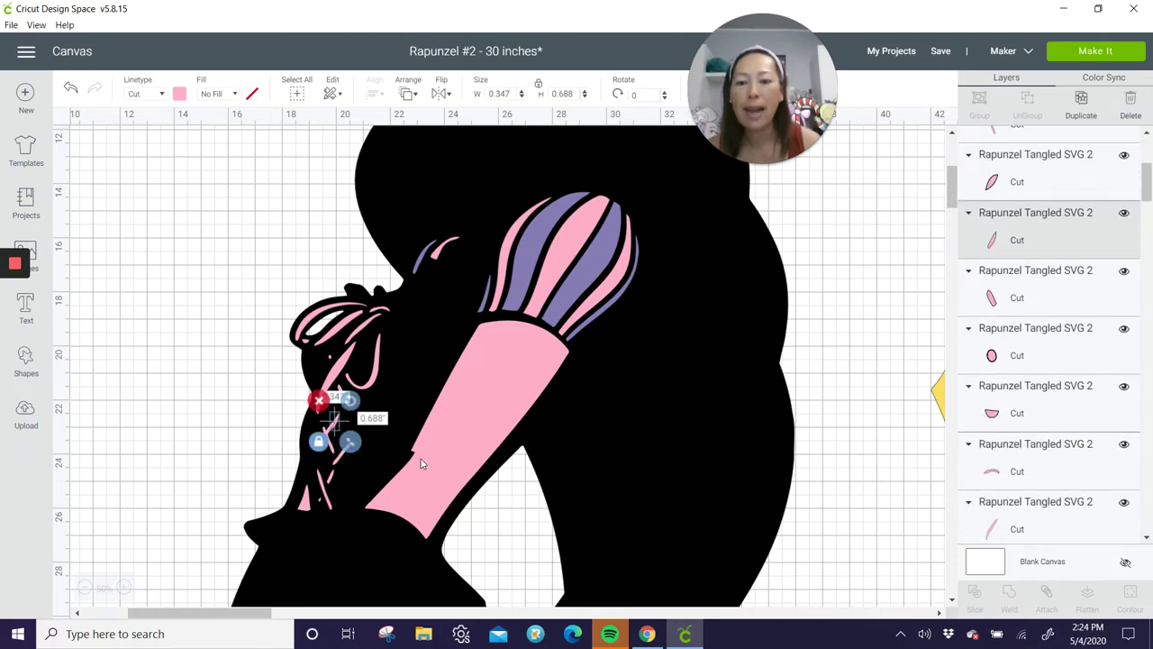
shift+click(331, 448)
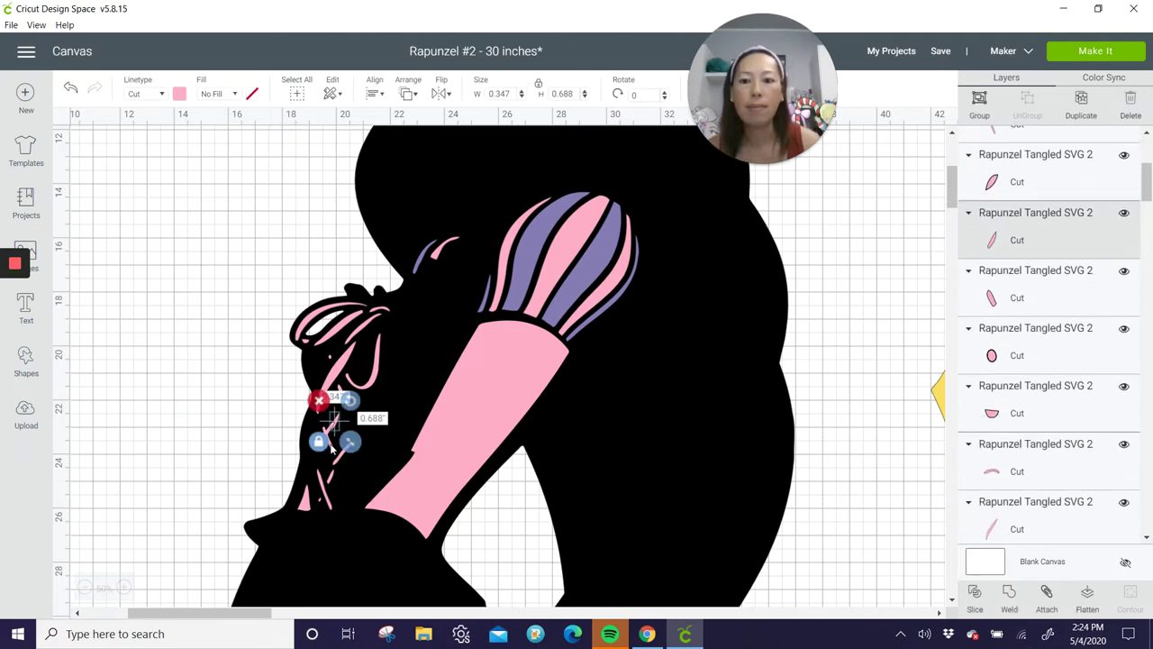
click(1010, 595)
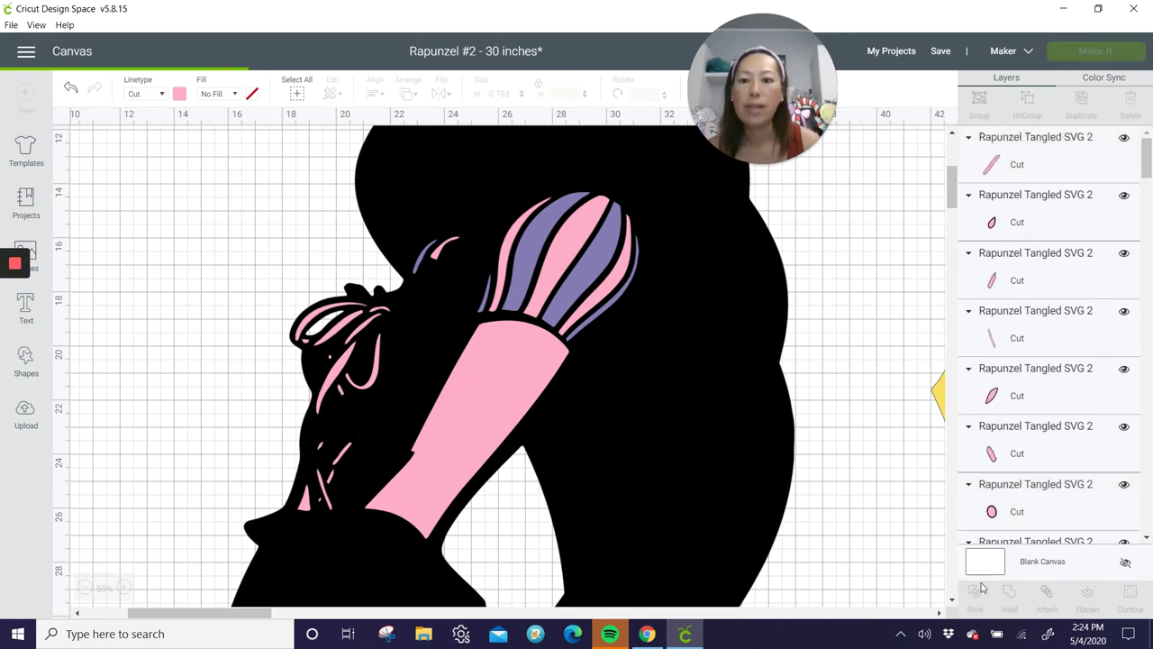
click(319, 450)
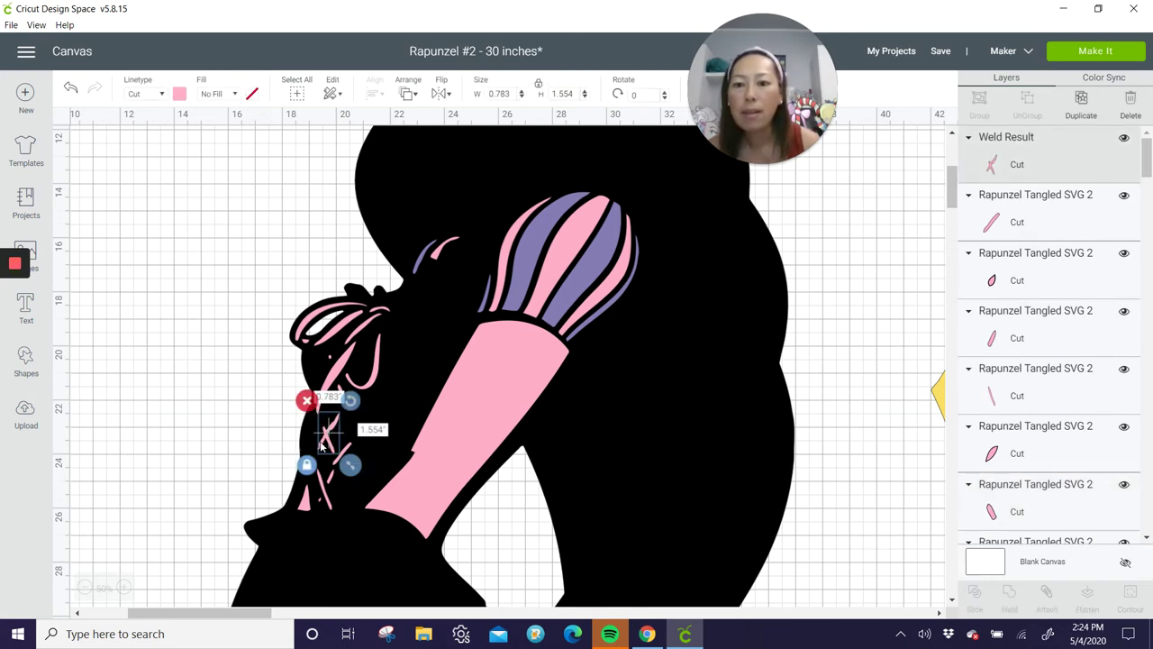
key(Escape)
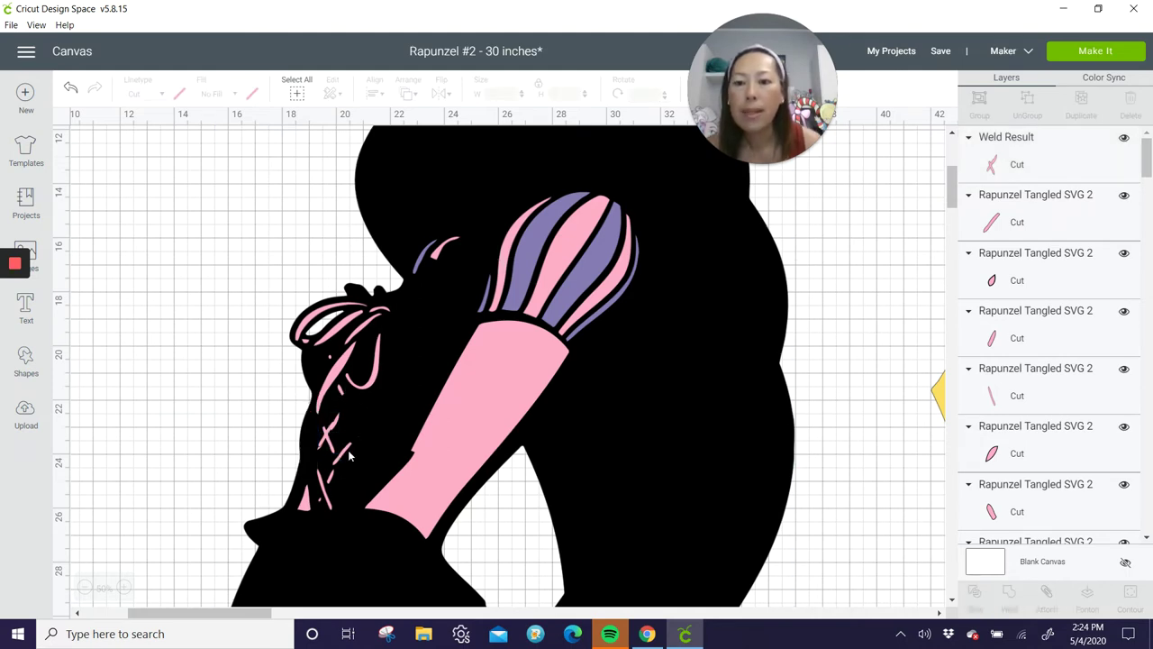
Cross the other rotated copy over the lower lace strip to form a second X and weld them.
mouse_move(352, 457)
mouse_down()
mouse_move(329, 491)
mouse_move(347, 462)
mouse_up()
shift+click(334, 512)
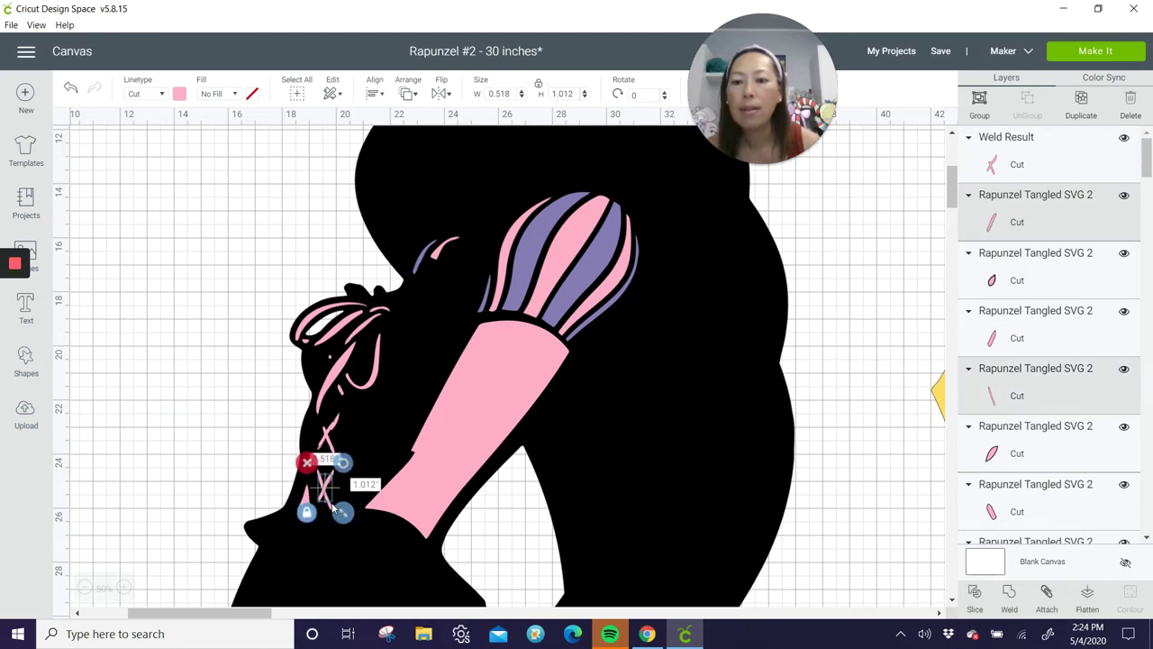
click(1009, 595)
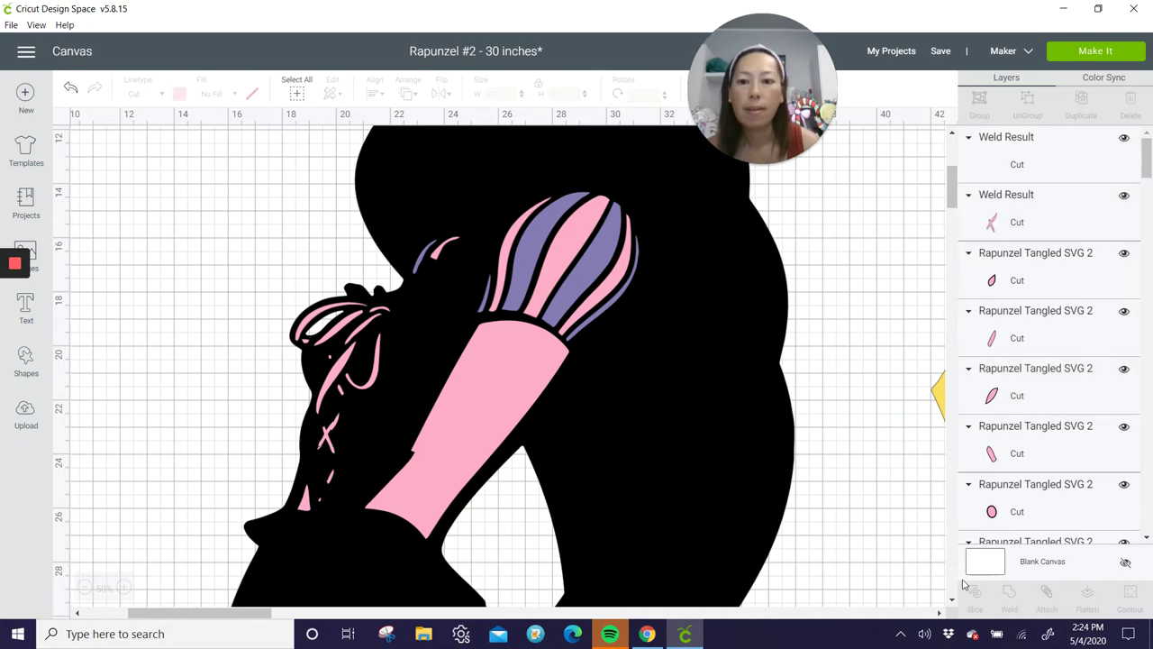
click(334, 475)
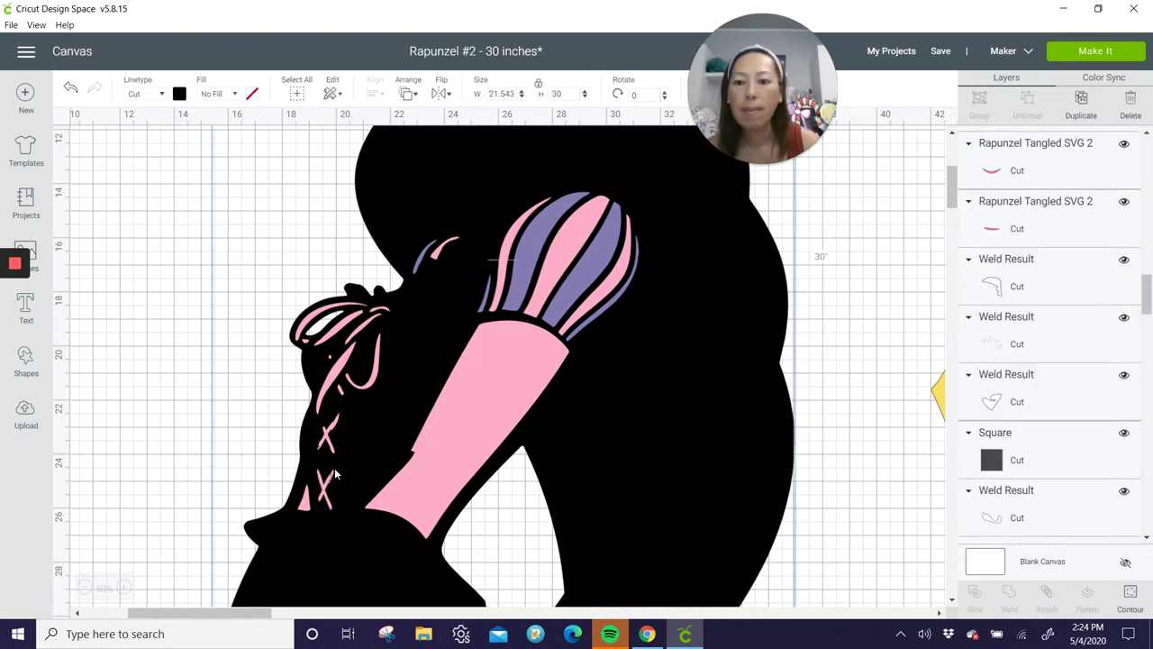
click(335, 475)
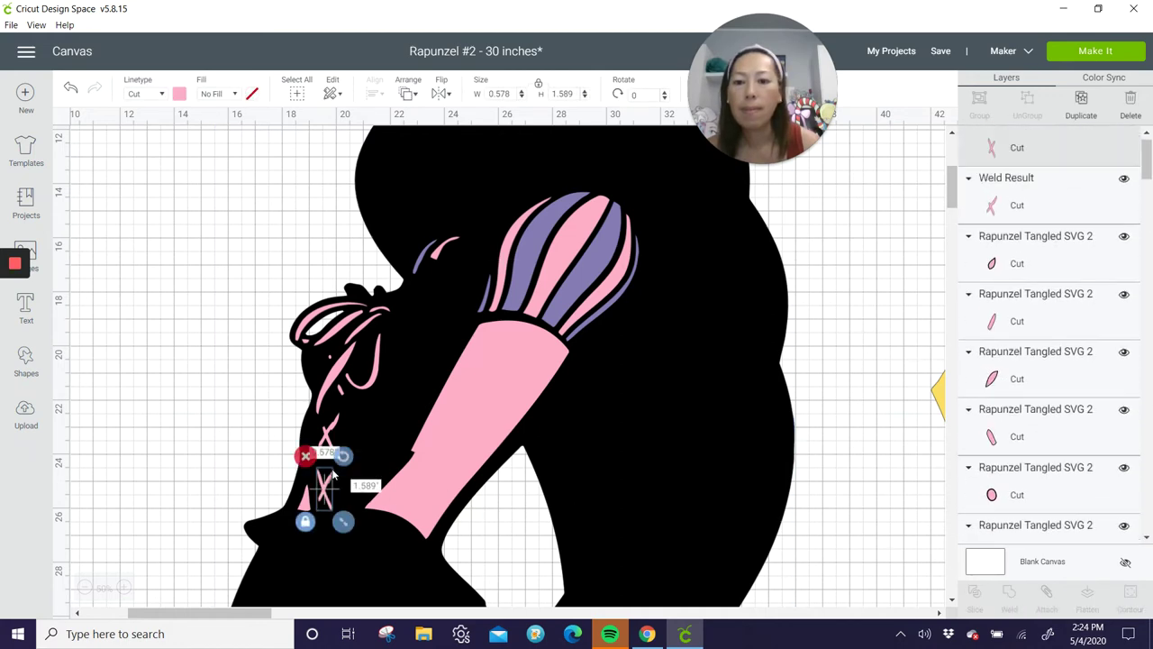
Move the J-shaped pink bow piece against the long ribbon tail and weld the two together.
click(357, 389)
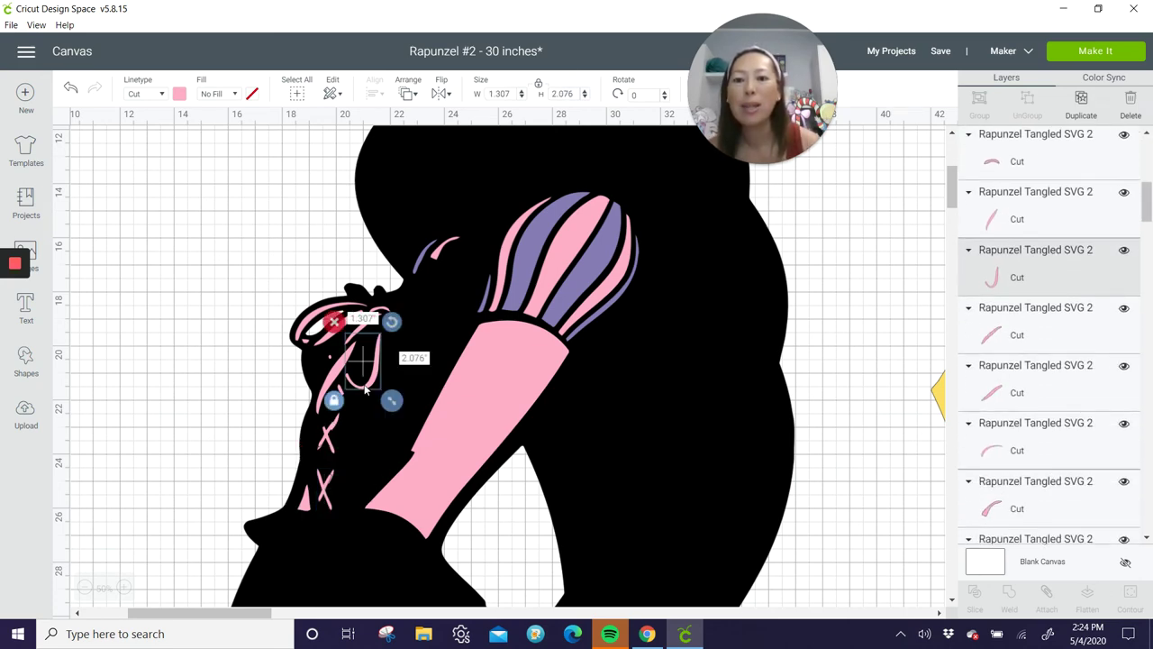
drag(365, 387, 362, 381)
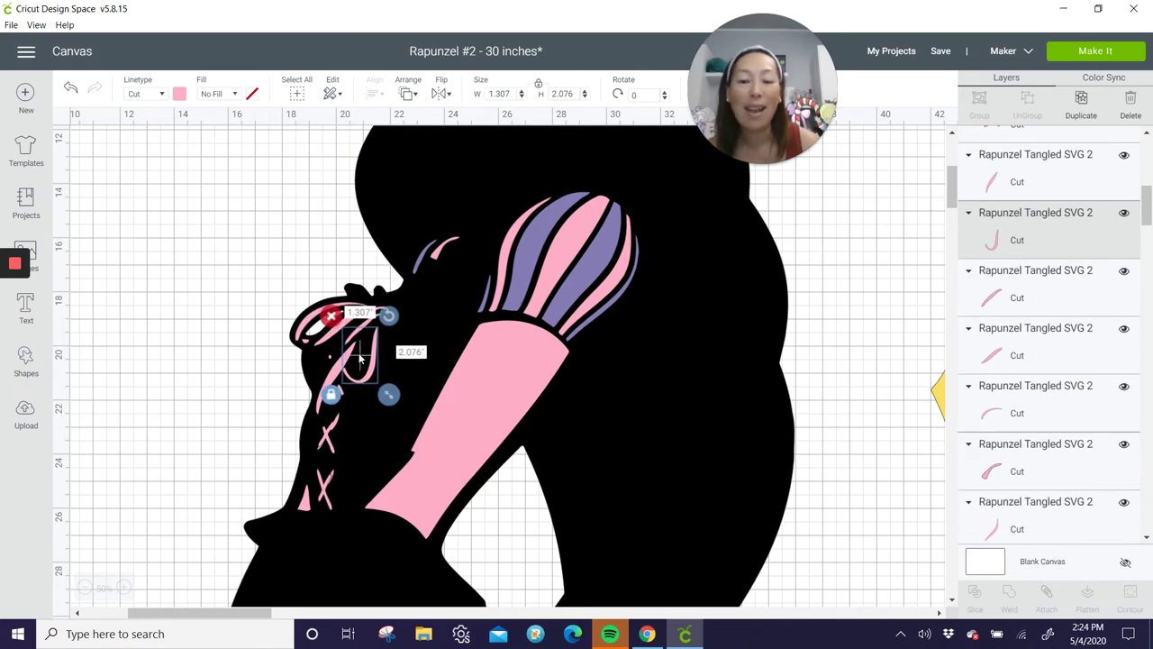
shift+click(334, 382)
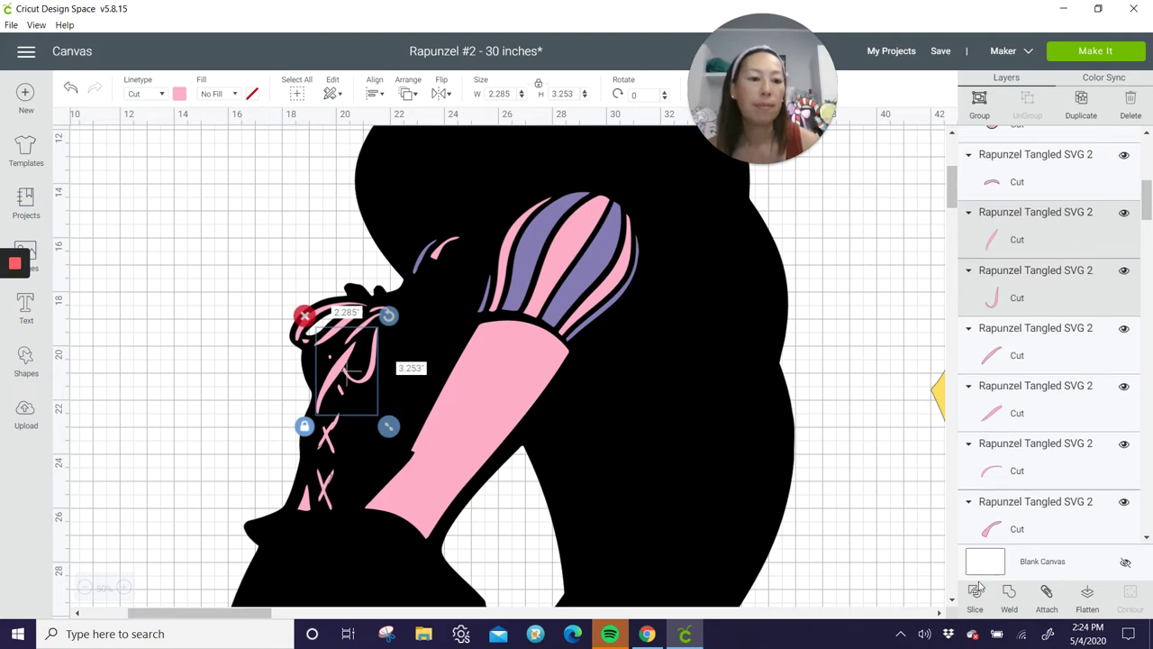
click(1010, 596)
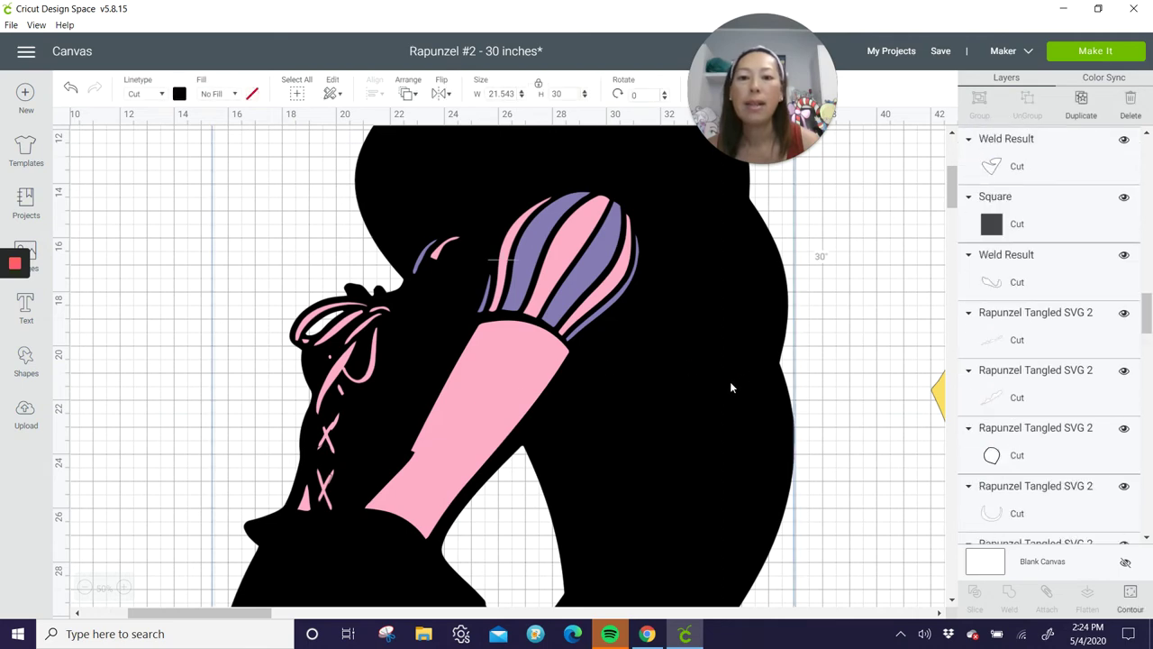
Move the black silhouette clear of the pink and purple pieces and stretch the tiny pink bow piece with its proportions unlocked.
drag(730, 381, 1106, 380)
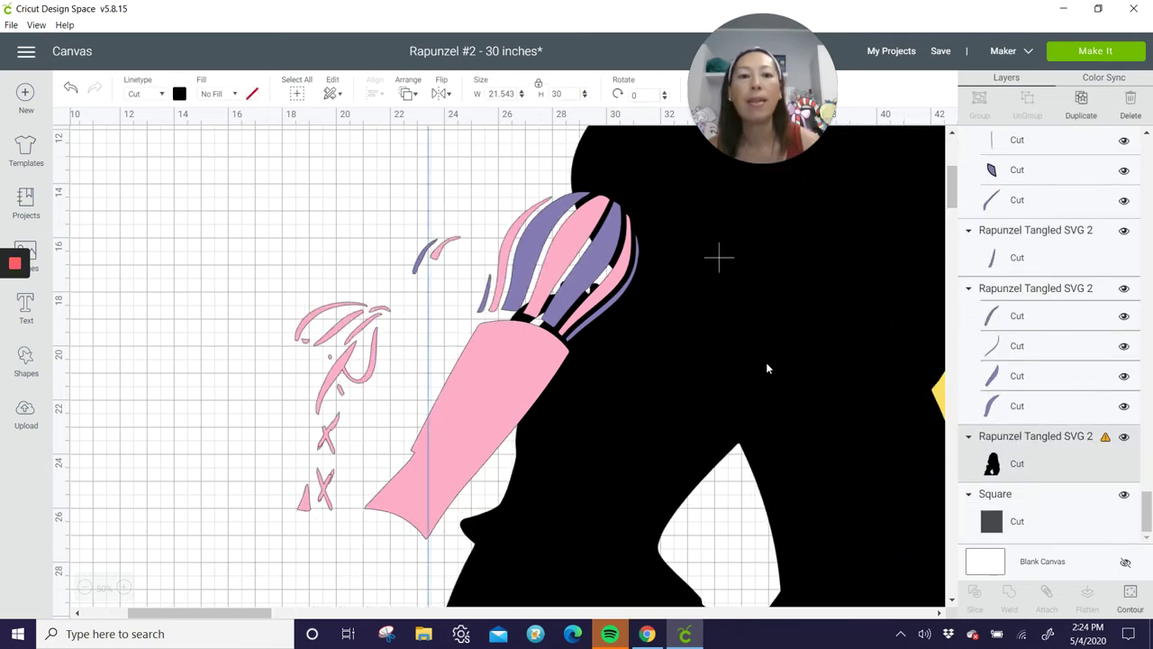
drag(768, 368, 900, 346)
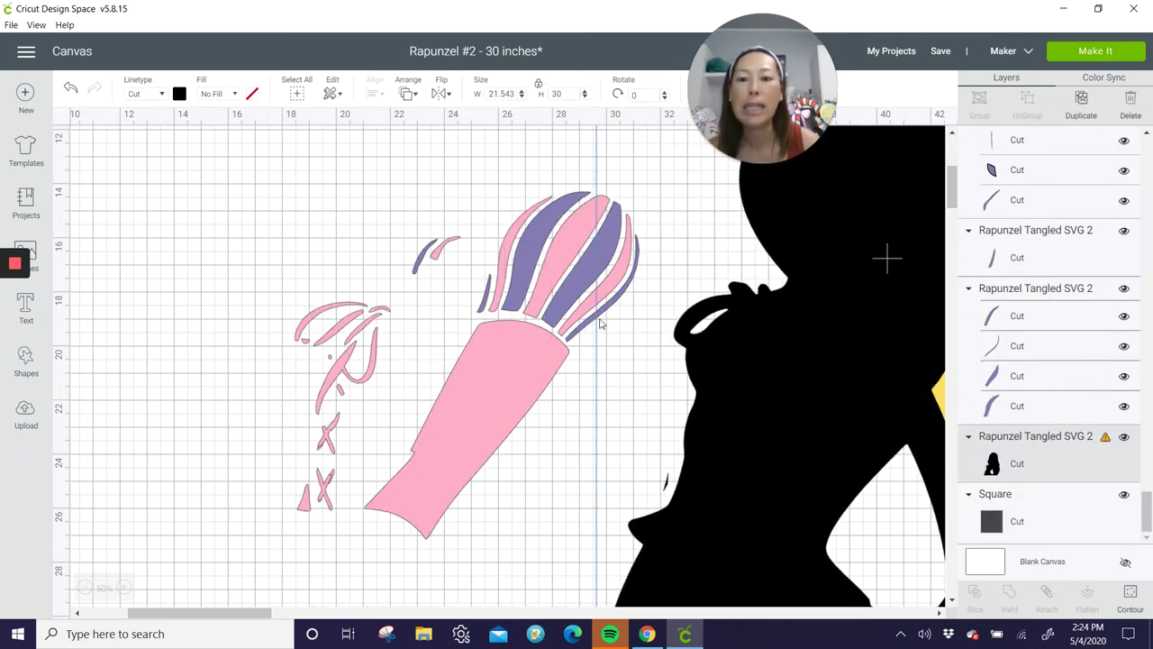
click(289, 361)
click(304, 345)
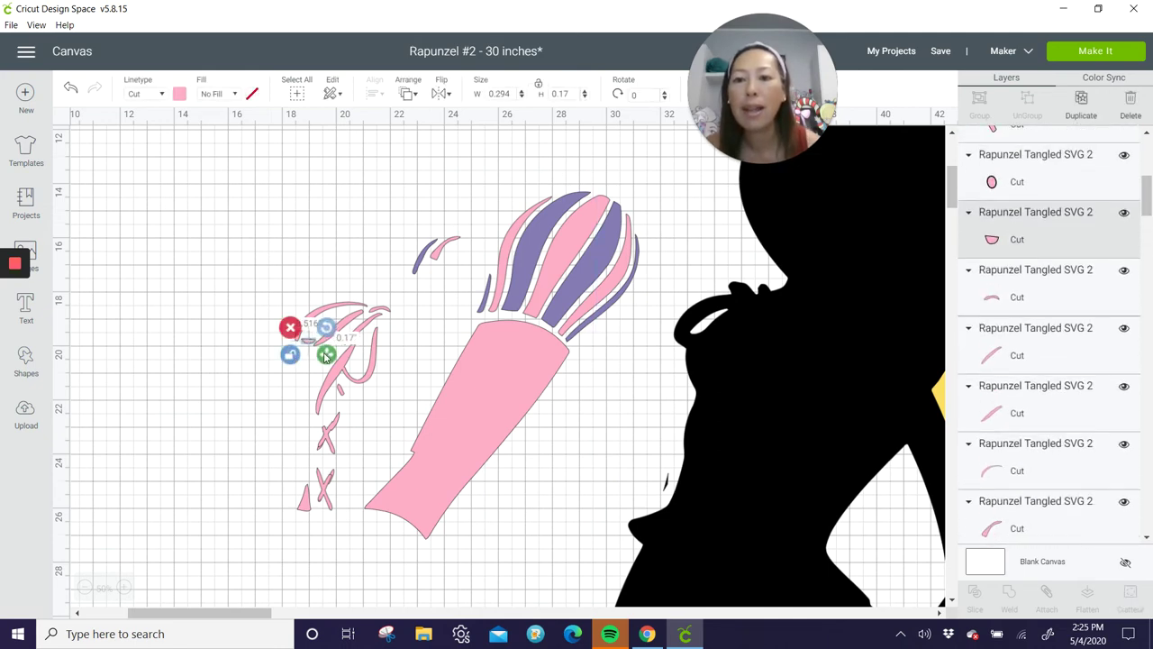
drag(327, 356, 307, 344)
Select the upper pink bow pieces together with the welded ribbon tail and weld them into one shape.
click(272, 312)
drag(285, 303, 321, 352)
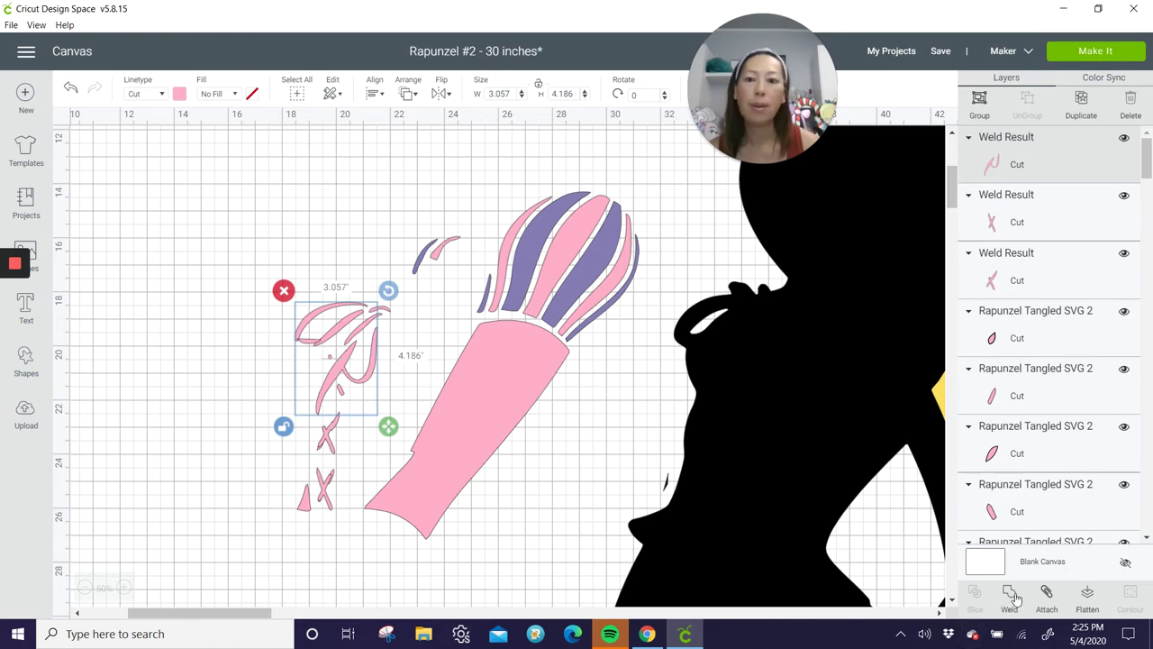
click(1011, 596)
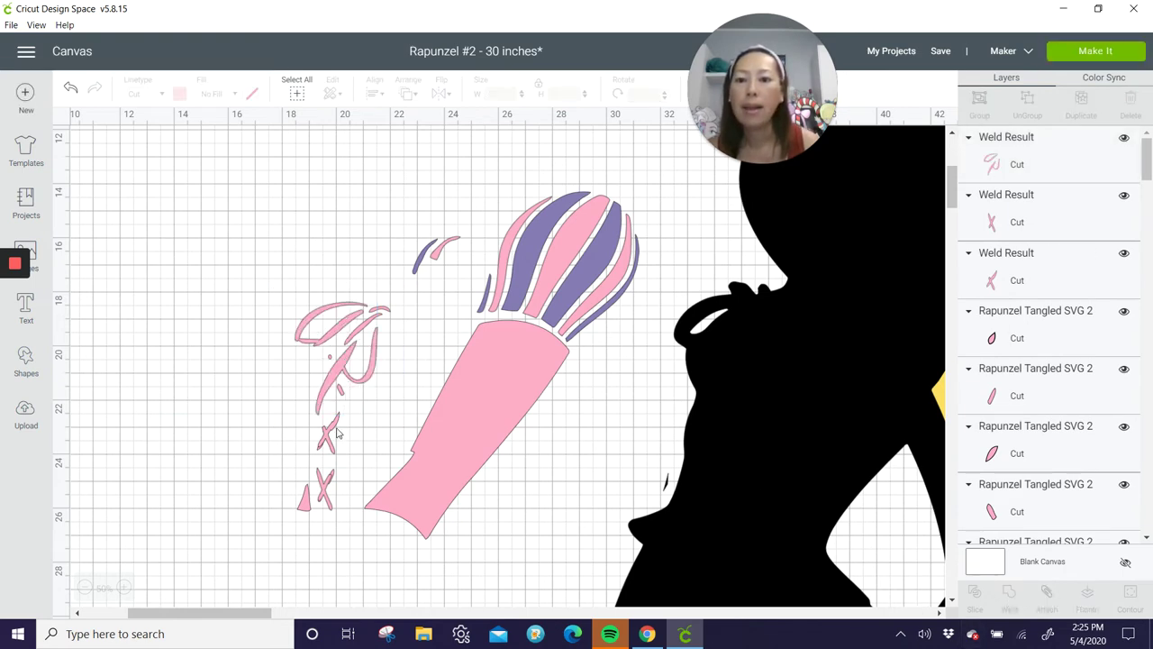
Weld each of the two pink lace crosses with the small loose lace sliver overlapping it.
drag(294, 437, 331, 448)
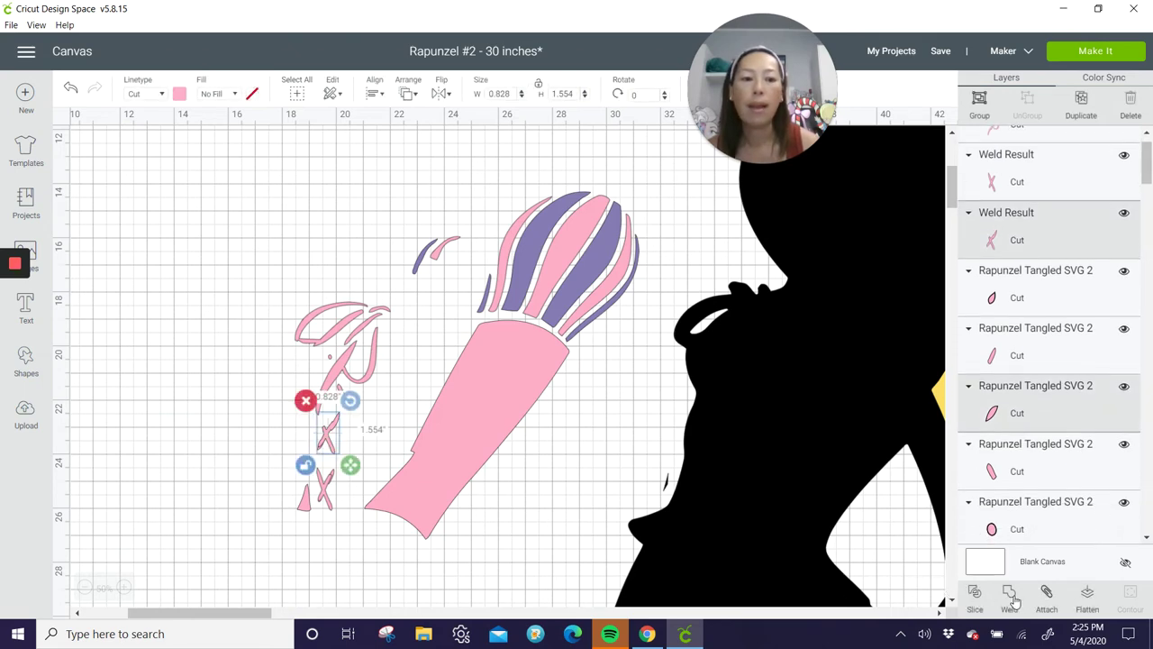
click(1010, 597)
drag(330, 522, 337, 469)
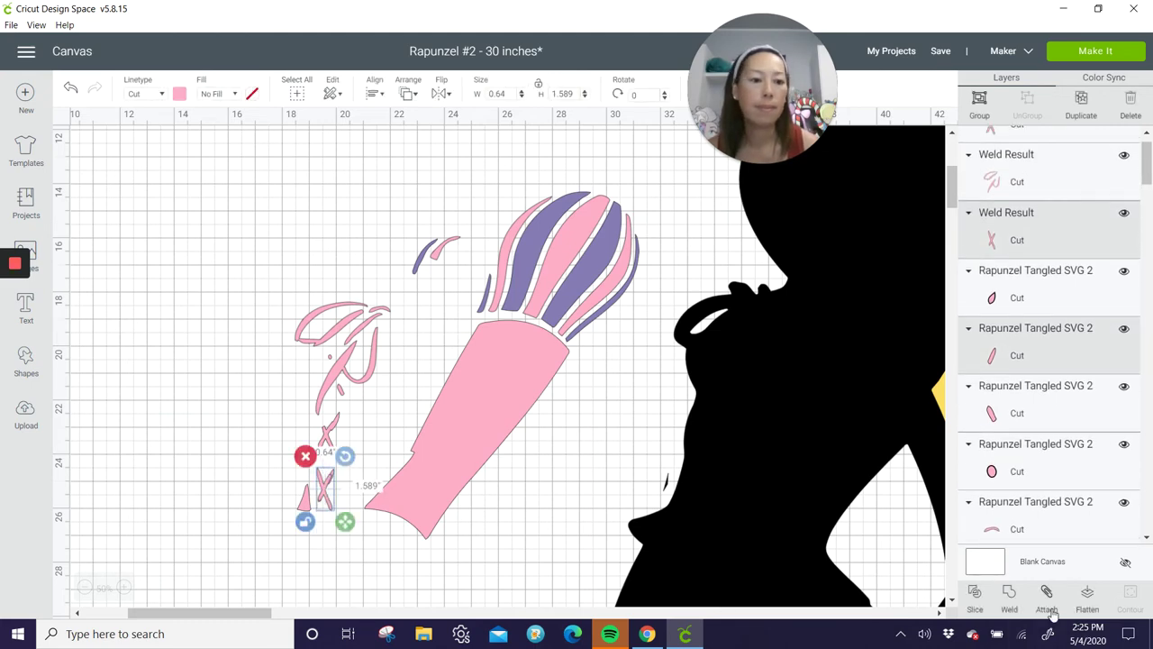
click(1008, 593)
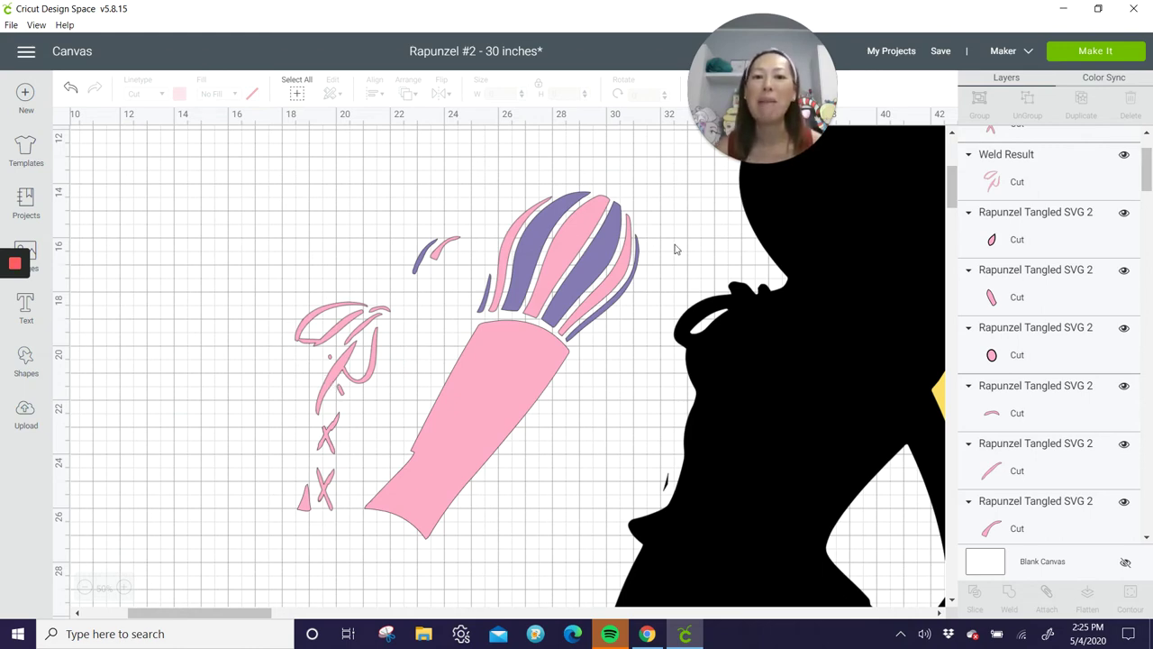
Select all the pink and purple dress and bow pieces together and move them over the lower part of the black silhouette.
click(581, 243)
click(593, 250)
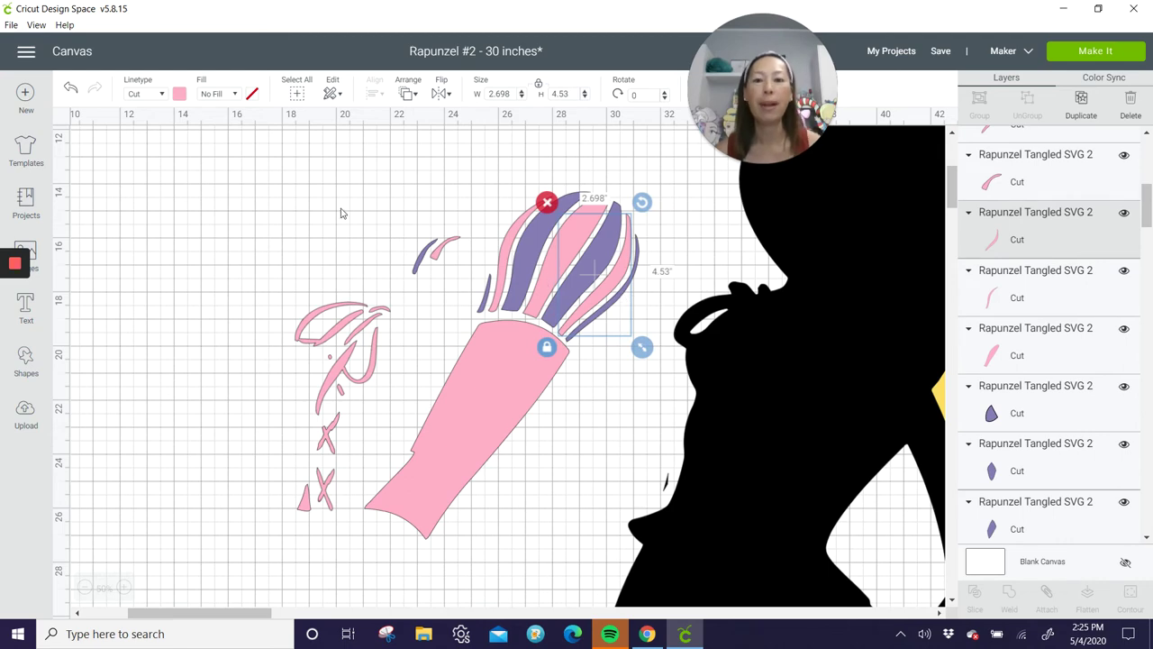
mouse_move(272, 202)
mouse_down()
mouse_move(276, 236)
mouse_move(586, 604)
mouse_up()
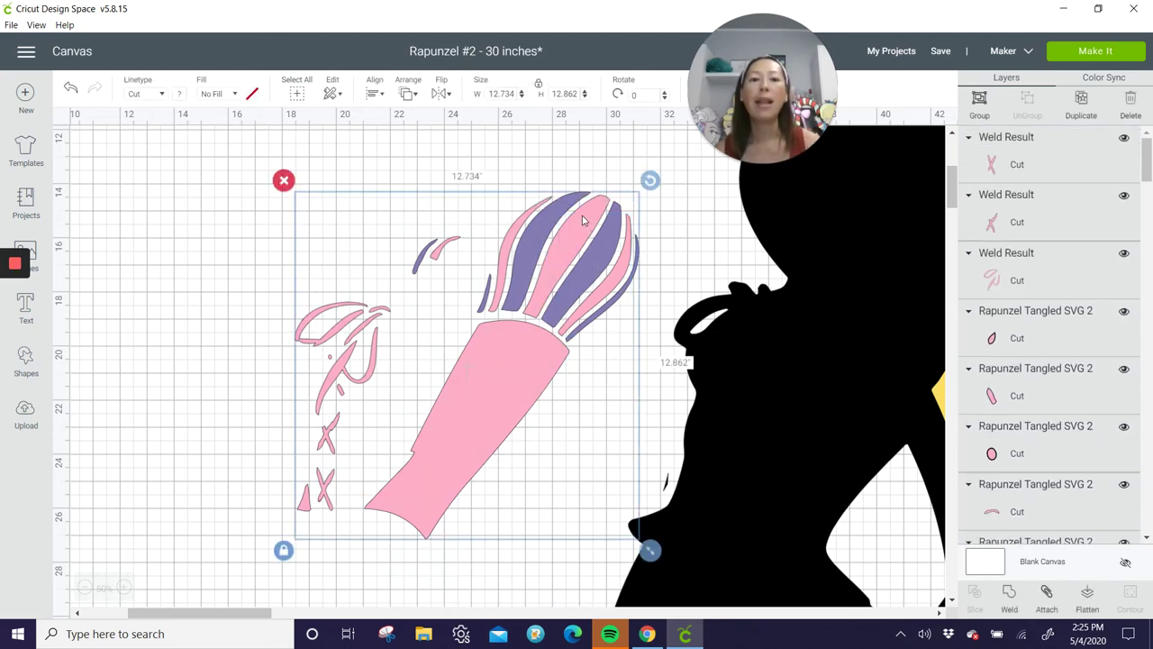
mouse_move(468, 365)
mouse_down()
mouse_move(517, 467)
mouse_move(800, 514)
mouse_up()
drag(750, 437, 790, 434)
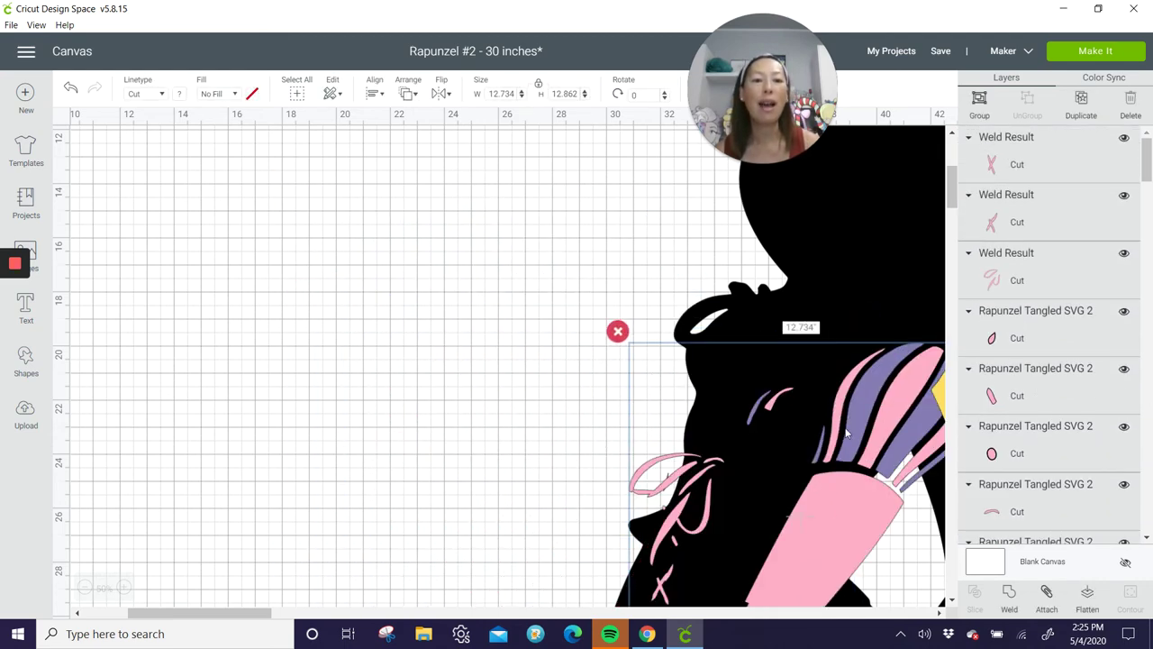
Move the black silhouette to the empty canvas area left of all the colored pieces, then deselect it.
drag(857, 225, 315, 319)
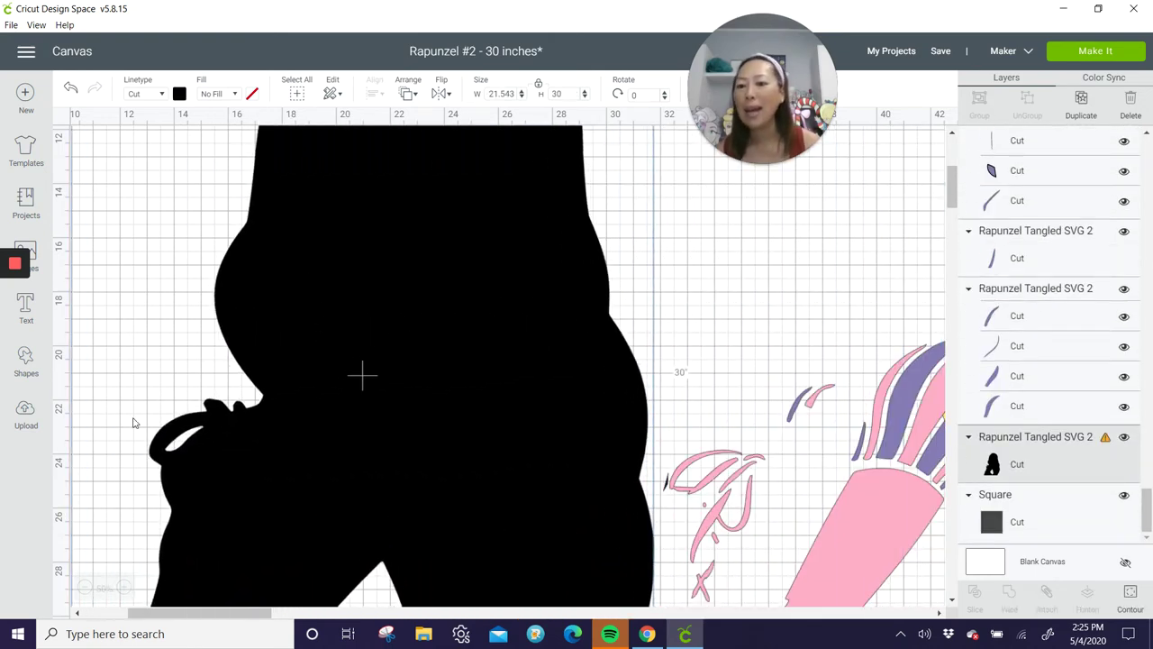
click(84, 586)
scroll(665, 387, up, 10)
scroll(664, 387, left, 8)
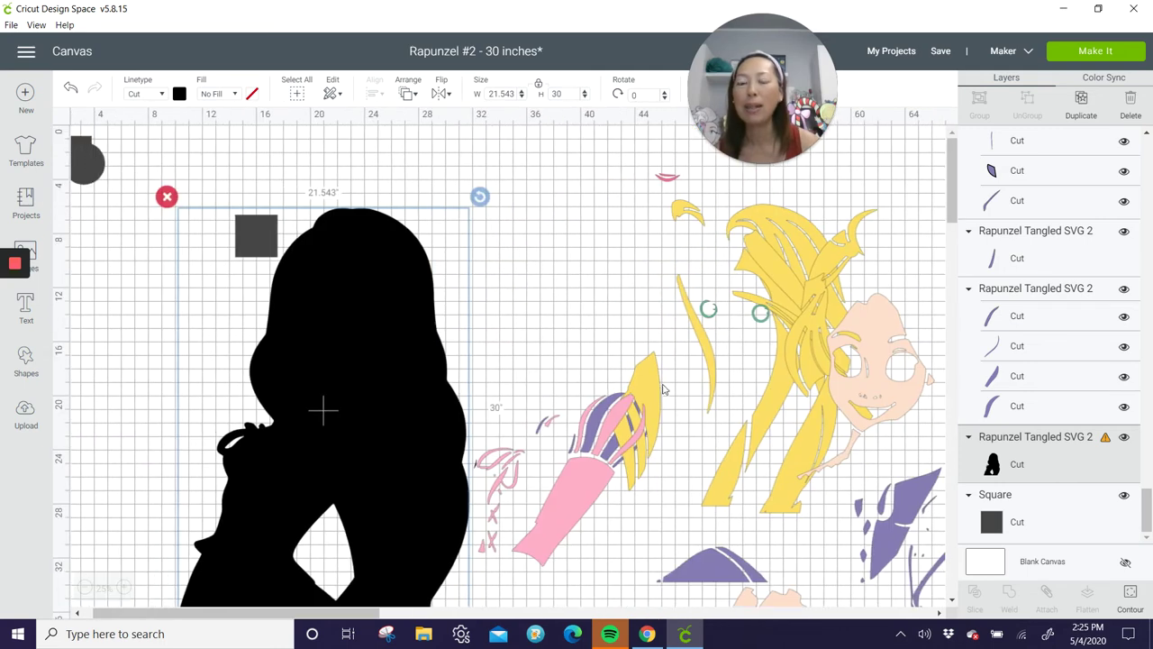
scroll(682, 439, down, 1)
scroll(682, 439, down, 6)
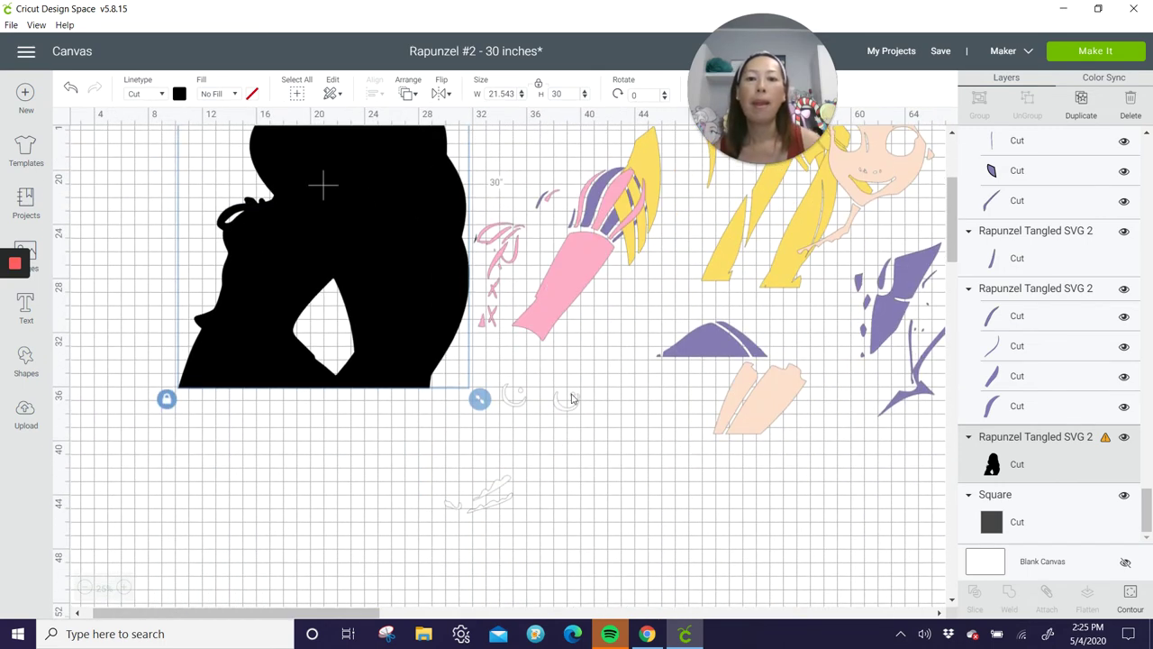
scroll(571, 399, up, 2)
drag(326, 291, 292, 324)
scroll(292, 325, up, 5)
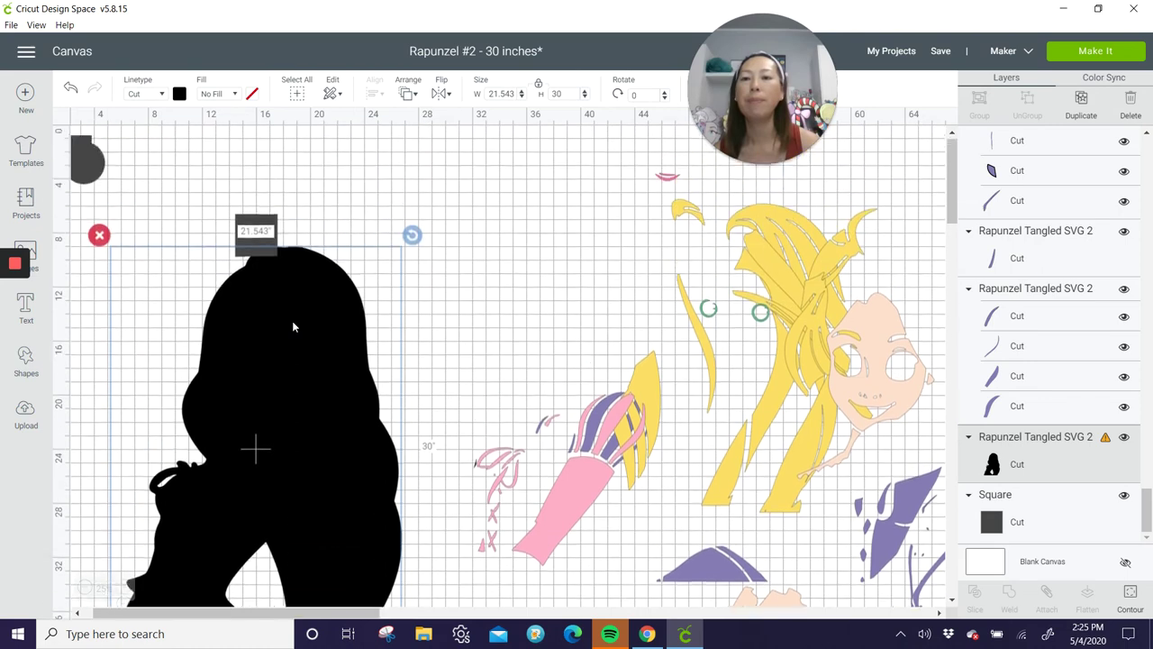
click(248, 184)
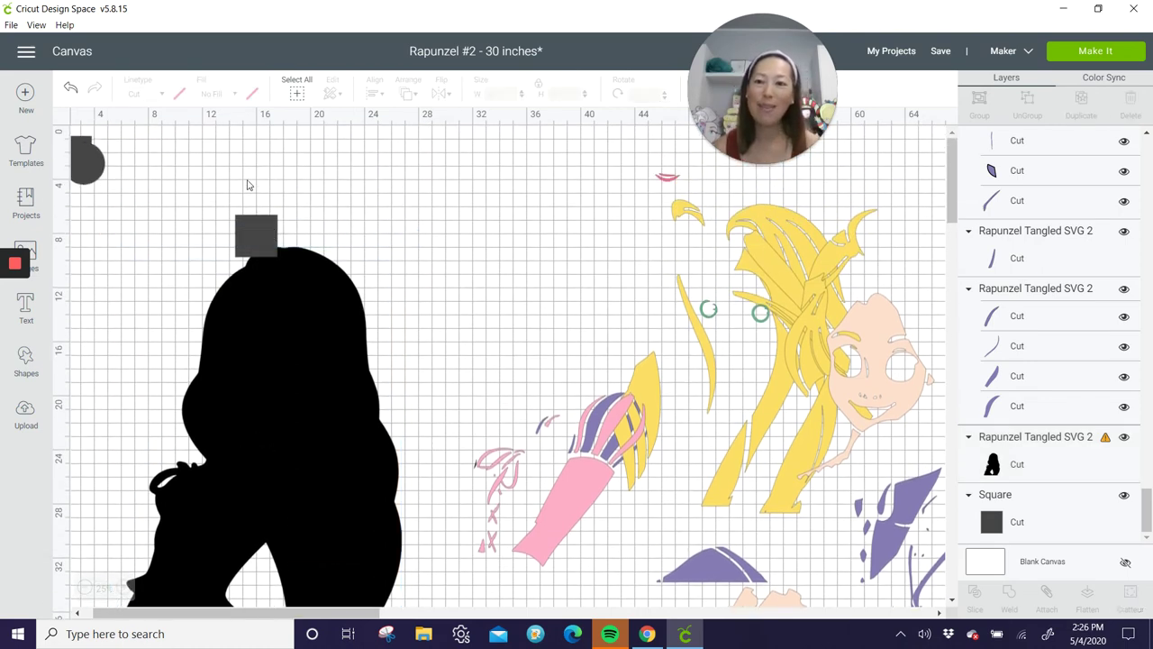
Resize the small dark gray square at the top of the silhouette to 11 by 11 inches.
click(257, 362)
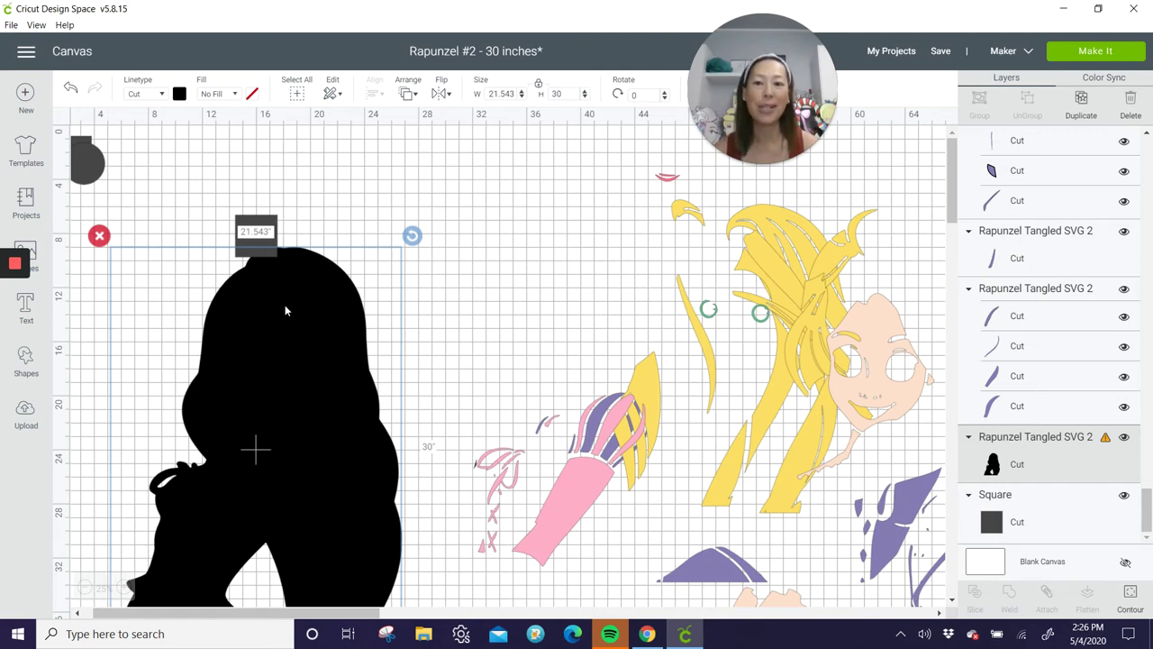
scroll(274, 451, down, 2)
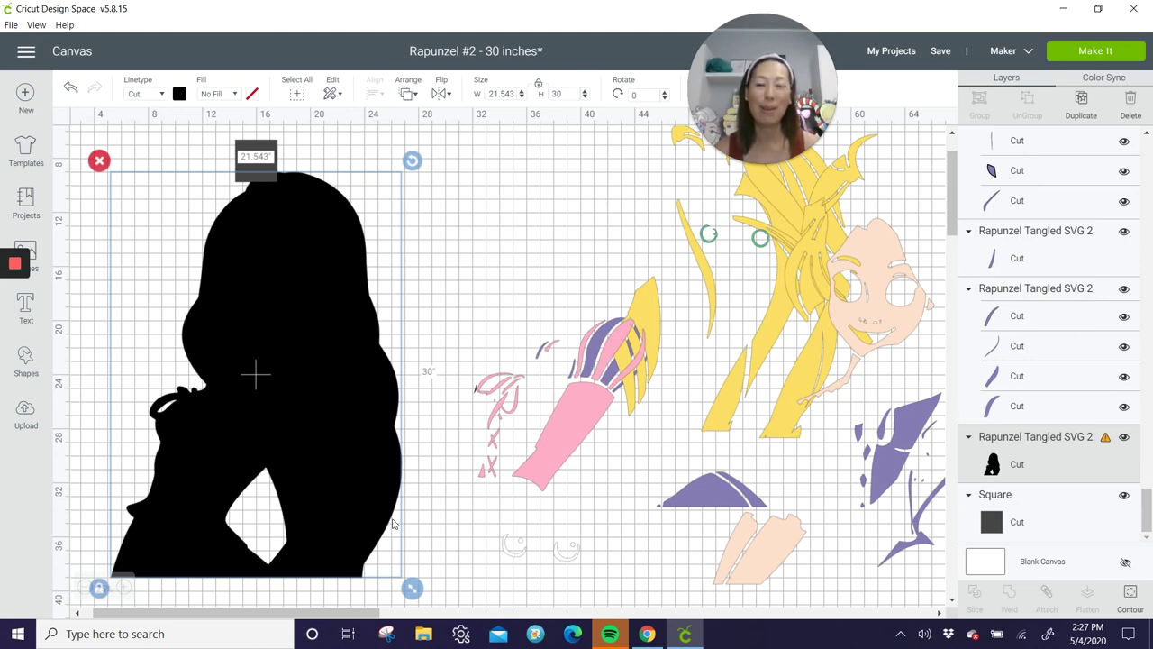
click(257, 155)
double_click(503, 97)
text(111)
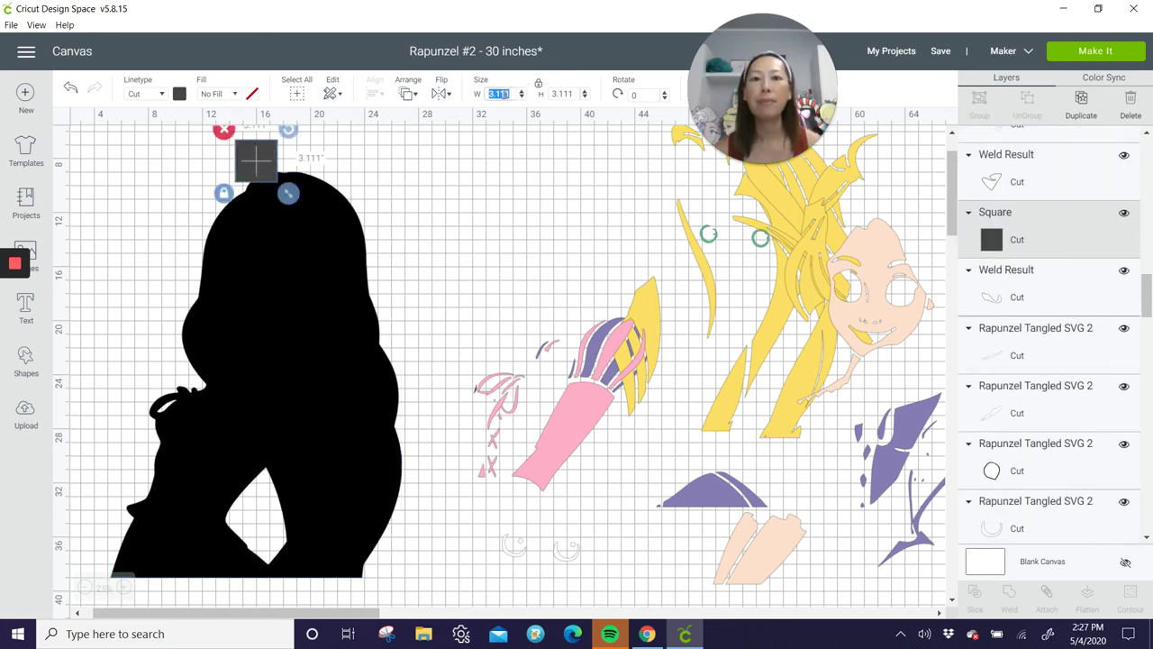
key(Tab)
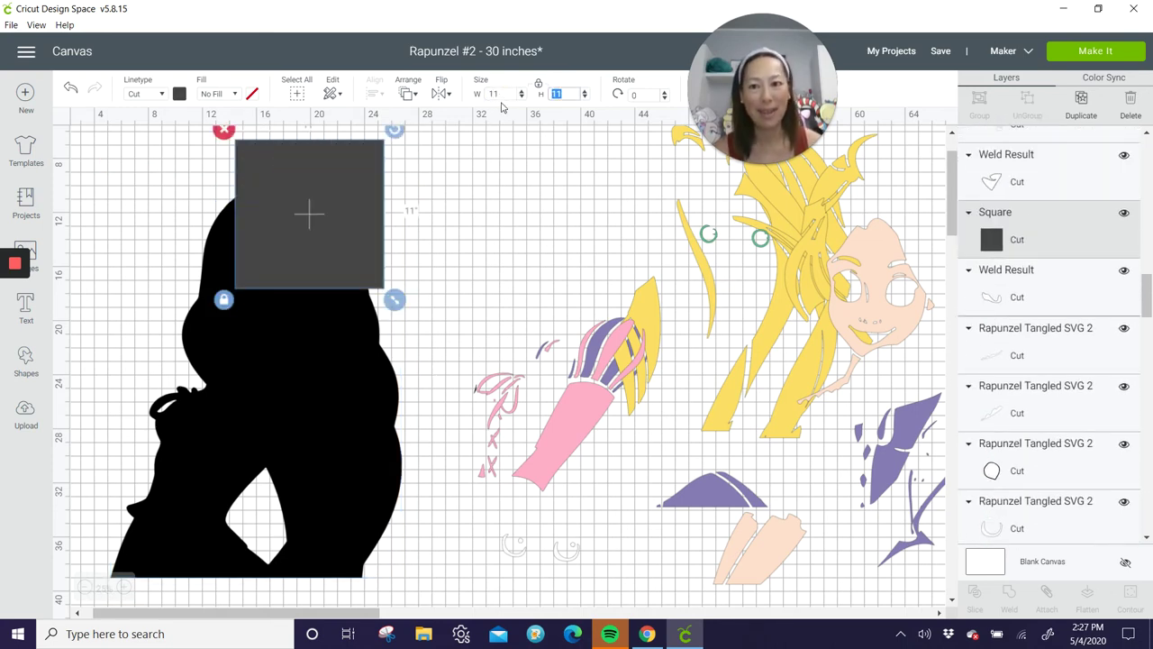
Move the large gray square over the silhouette's upper left corner and set its position to X 5, Y 8.
drag(357, 186, 214, 201)
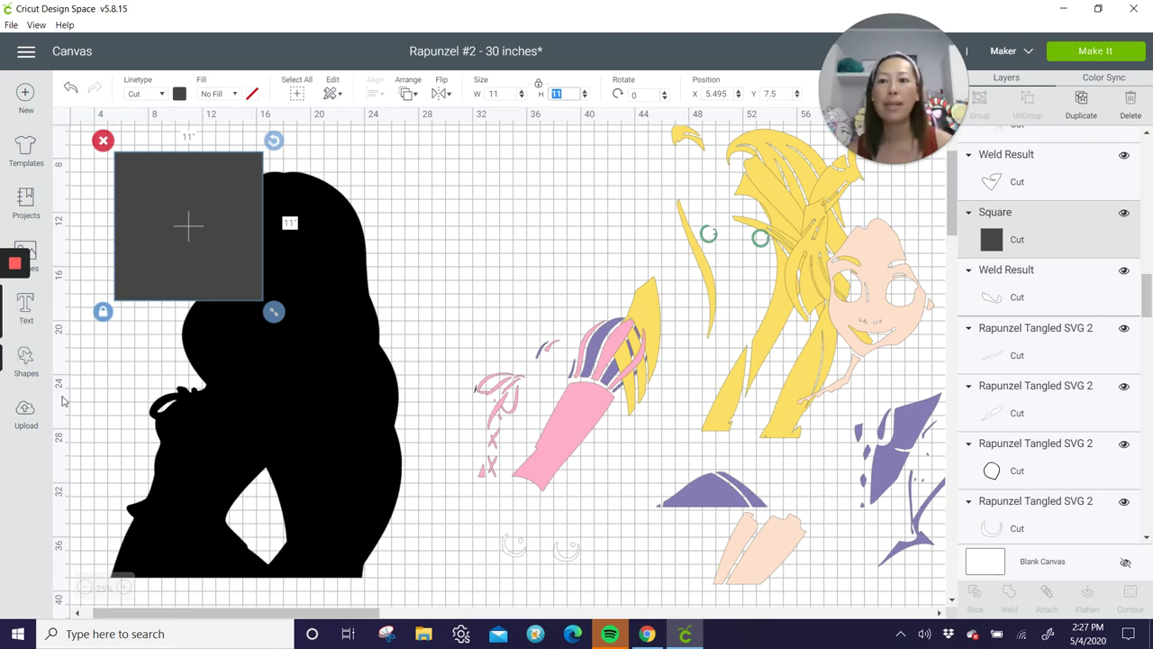
click(728, 94)
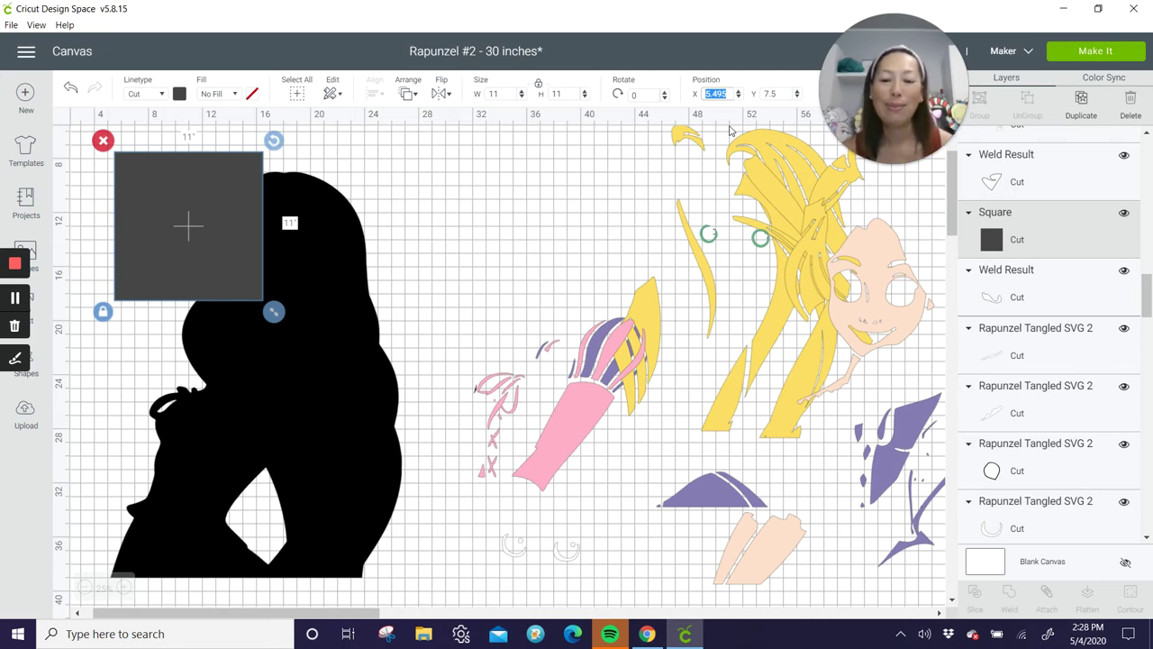
text(5)
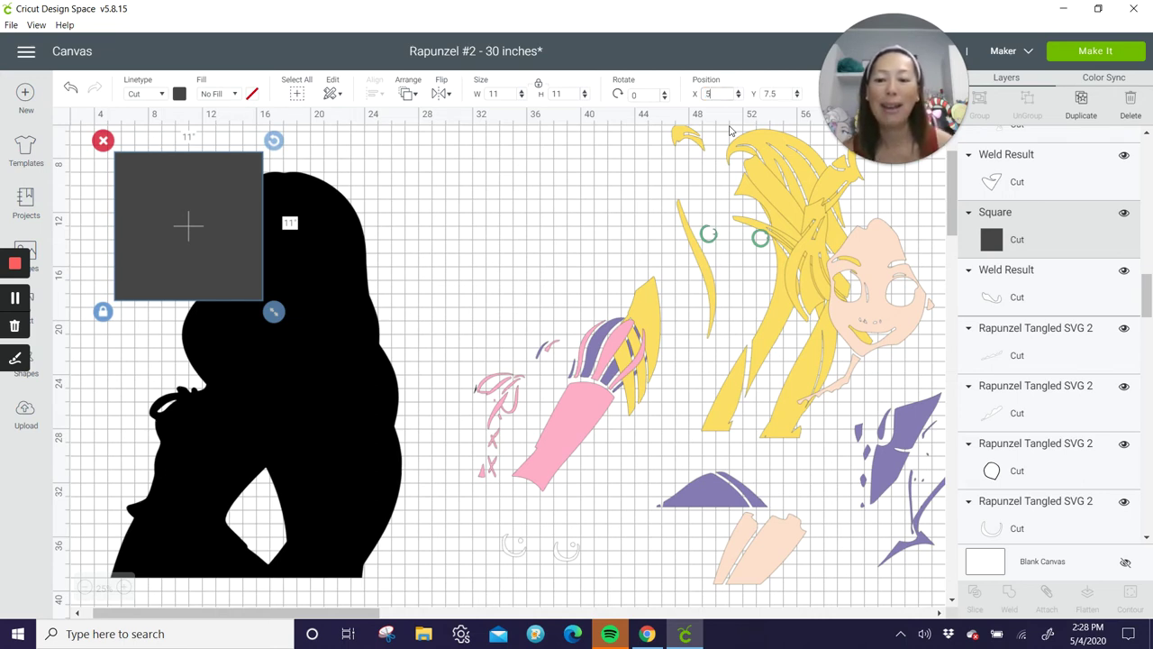
key(Tab)
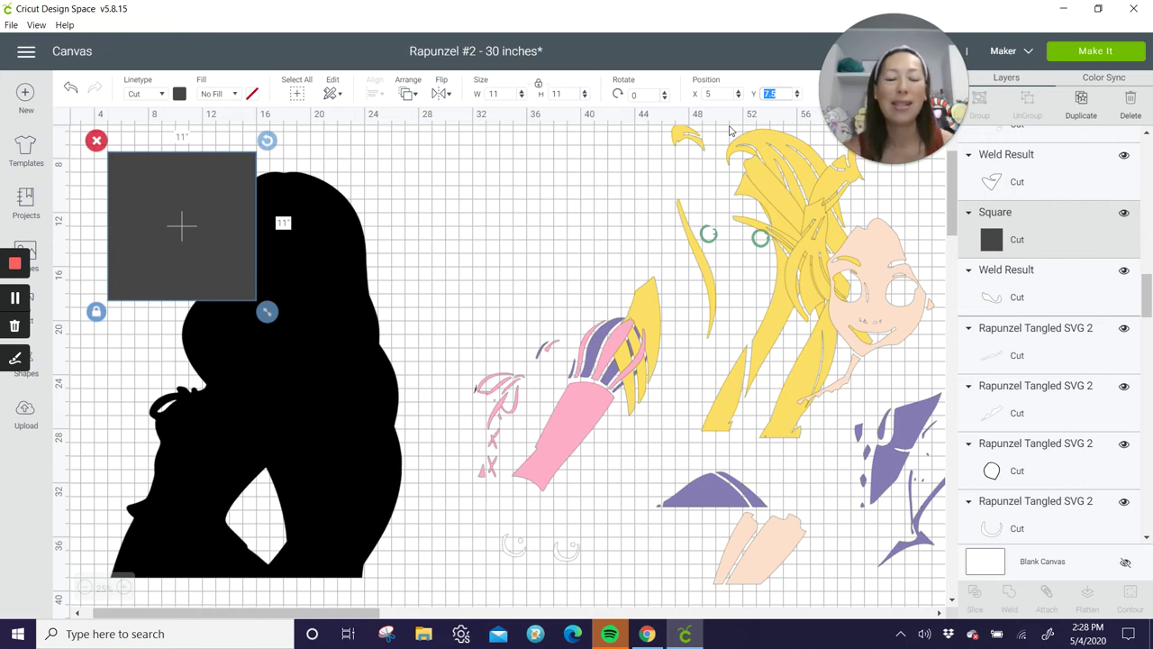
text(8)
key(Tab)
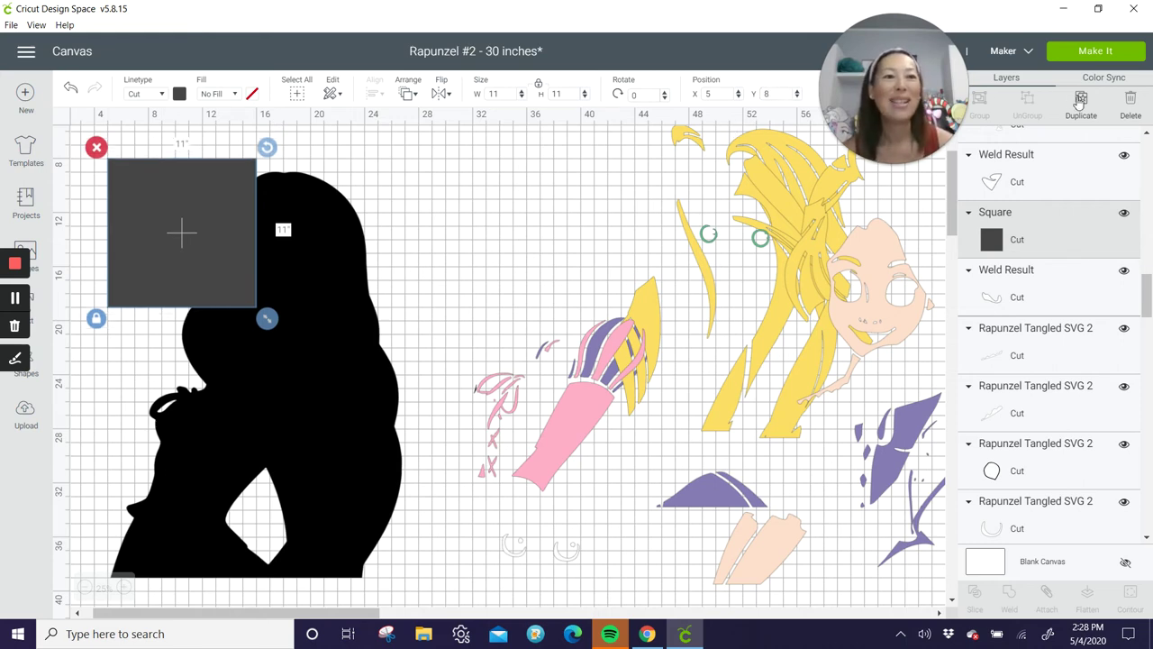
Duplicate the gray square and place the copy beside the original at position X 16, Y 8.
scroll(1035, 132, up, 4)
click(1082, 107)
drag(150, 230, 305, 210)
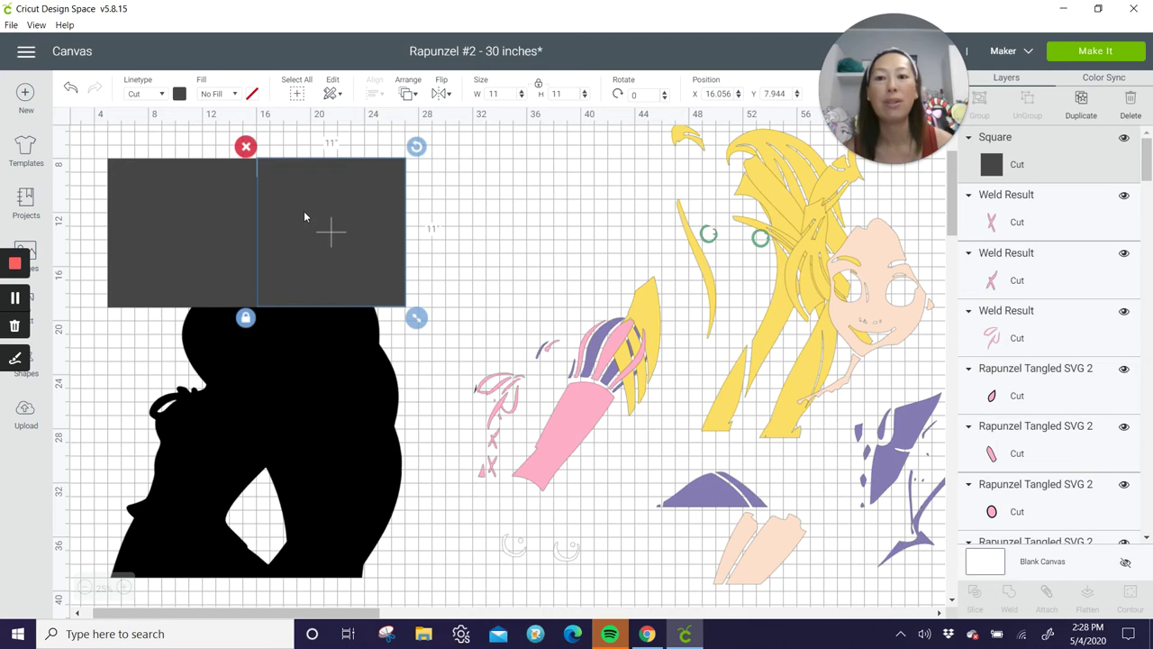
double_click(728, 93)
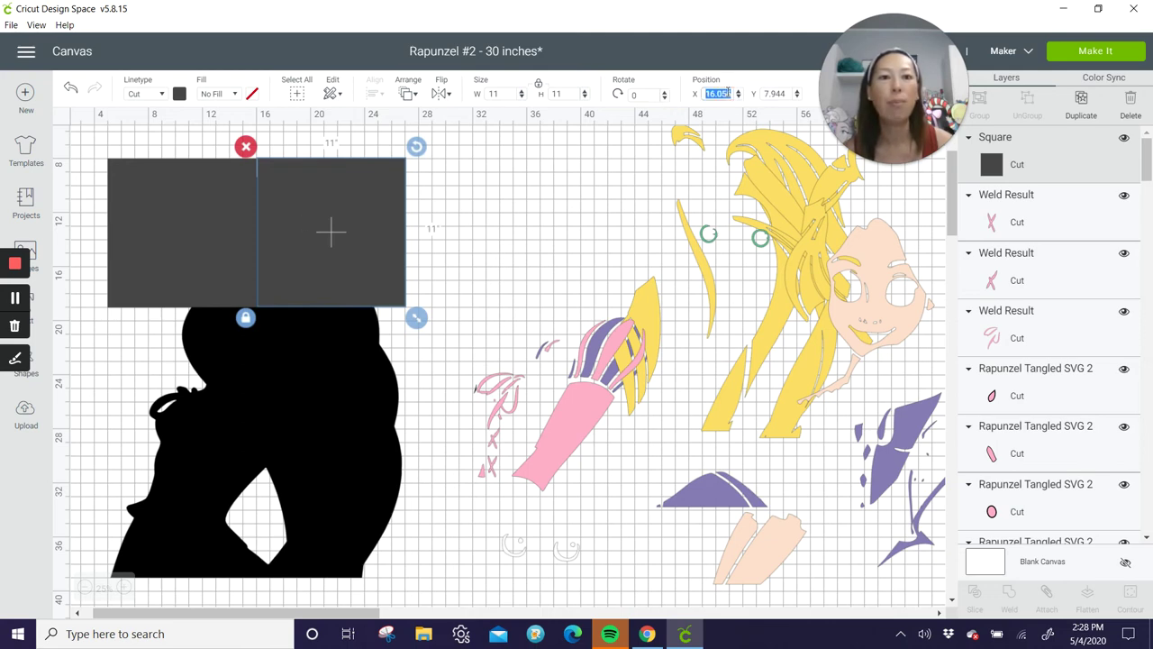
text(16)
key(Tab)
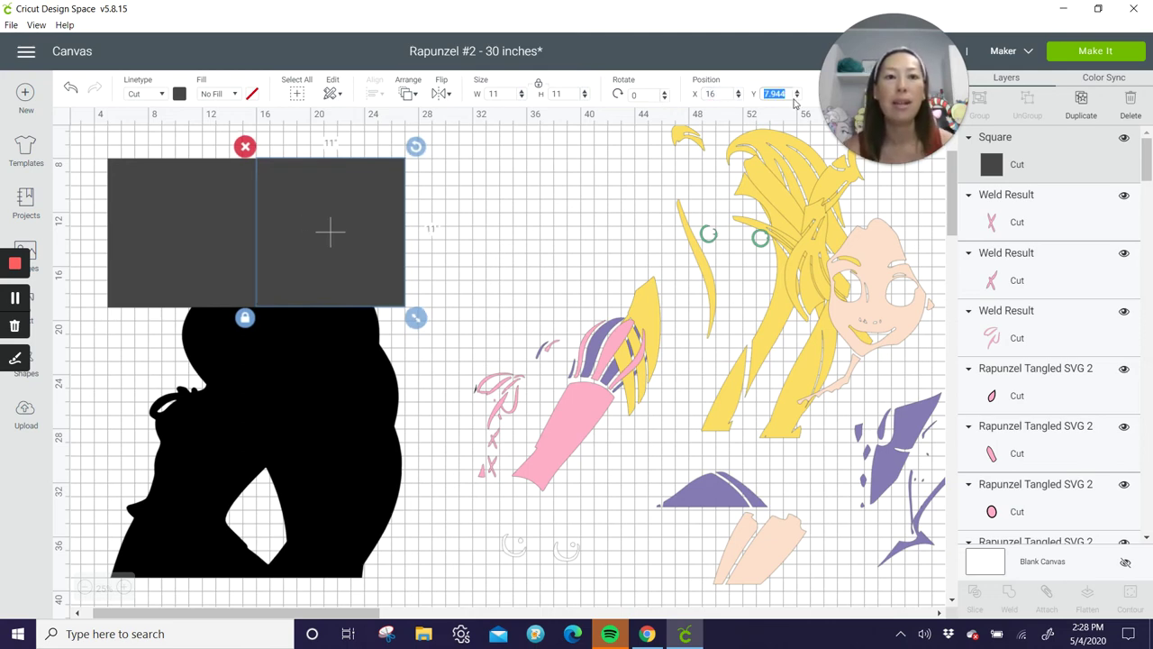
text(8)
key(Return)
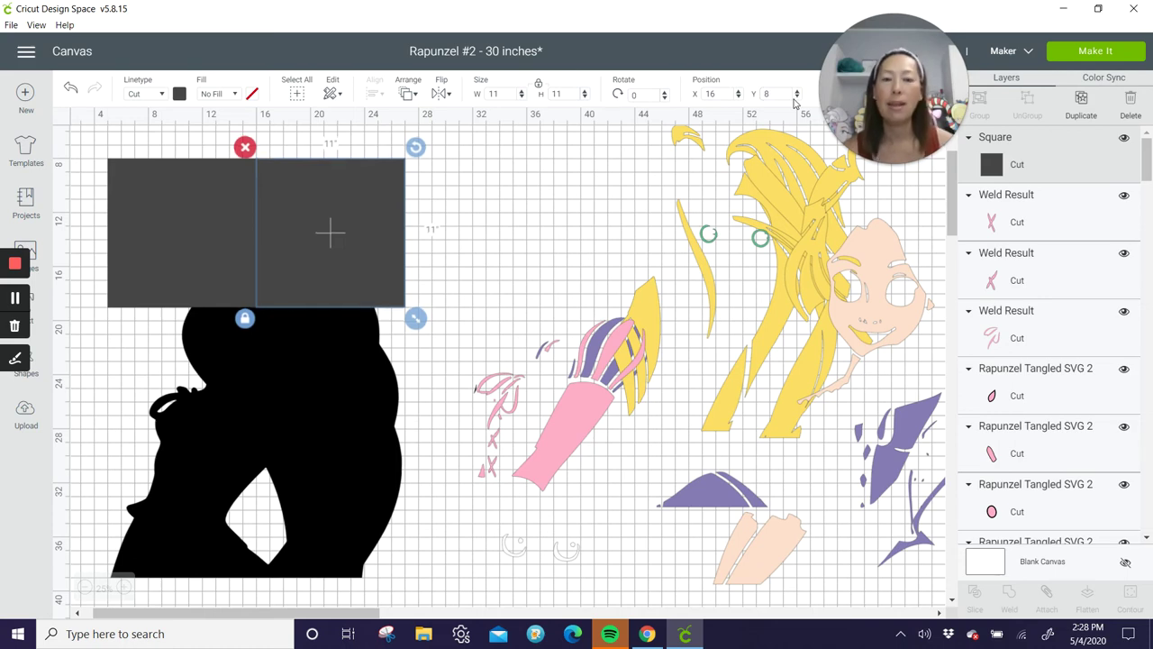
Duplicate both gray squares together and place the copied pair as a second row at position X 5, Y 19.
click(167, 207)
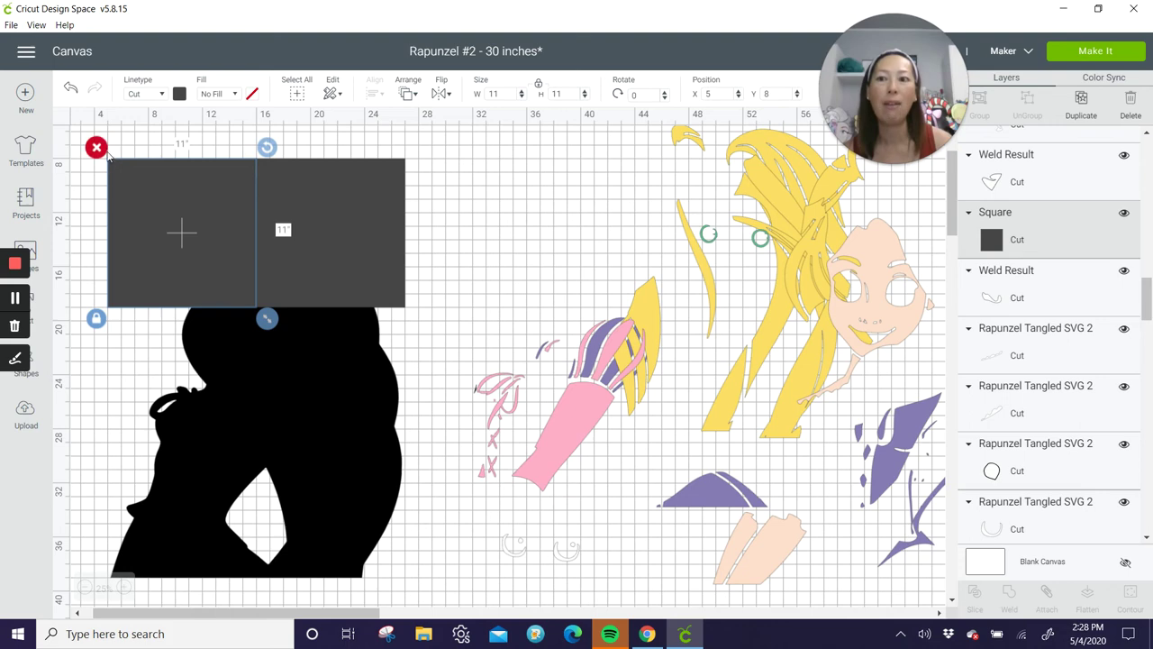
click(279, 164)
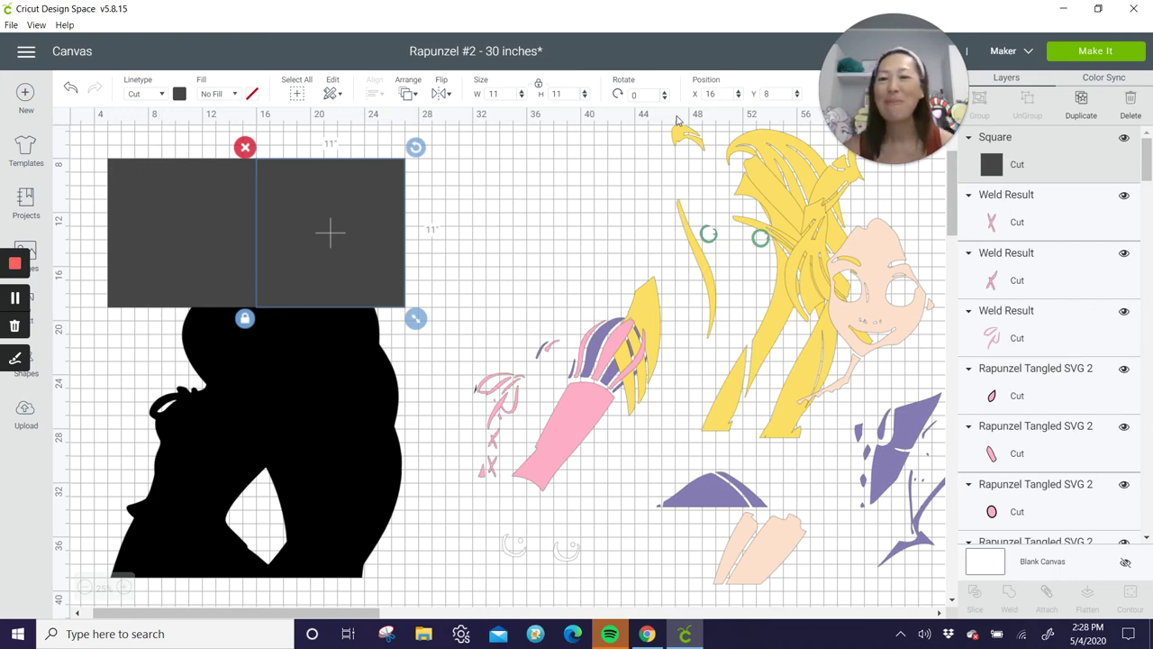
shift+click(147, 208)
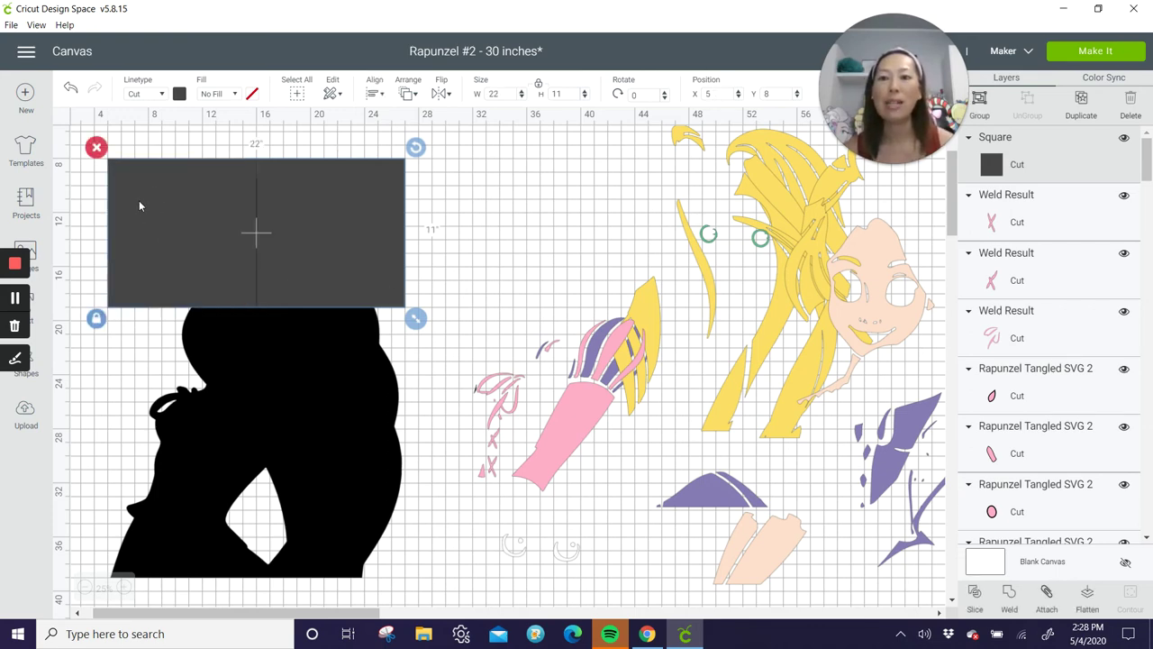
click(1081, 101)
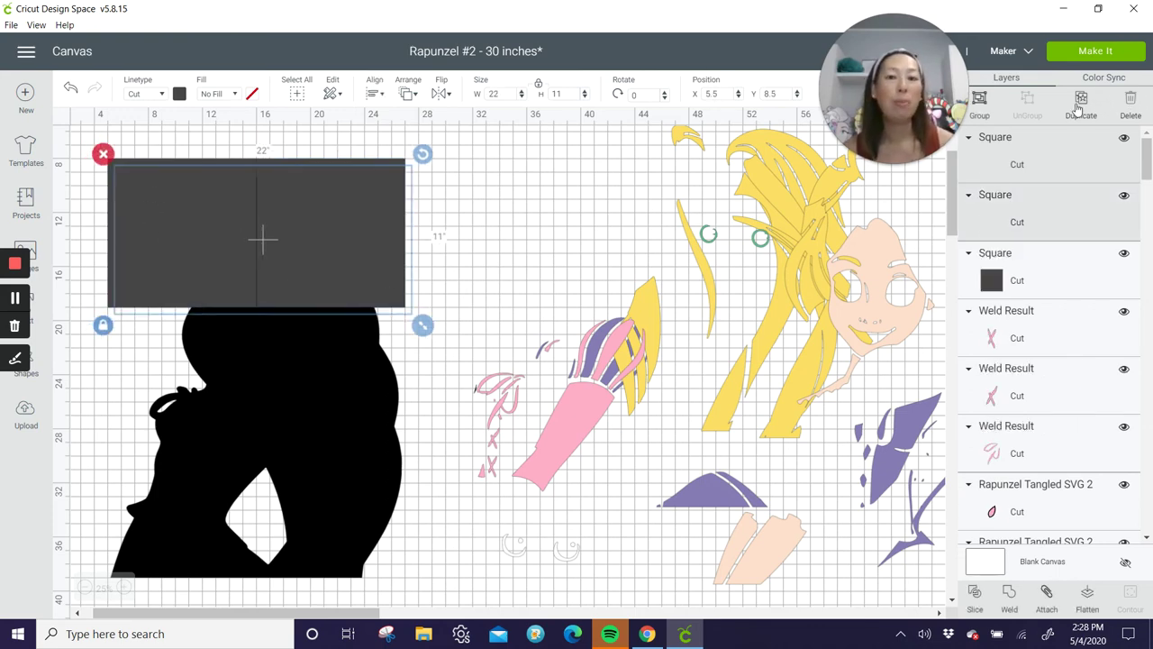
drag(310, 216, 302, 359)
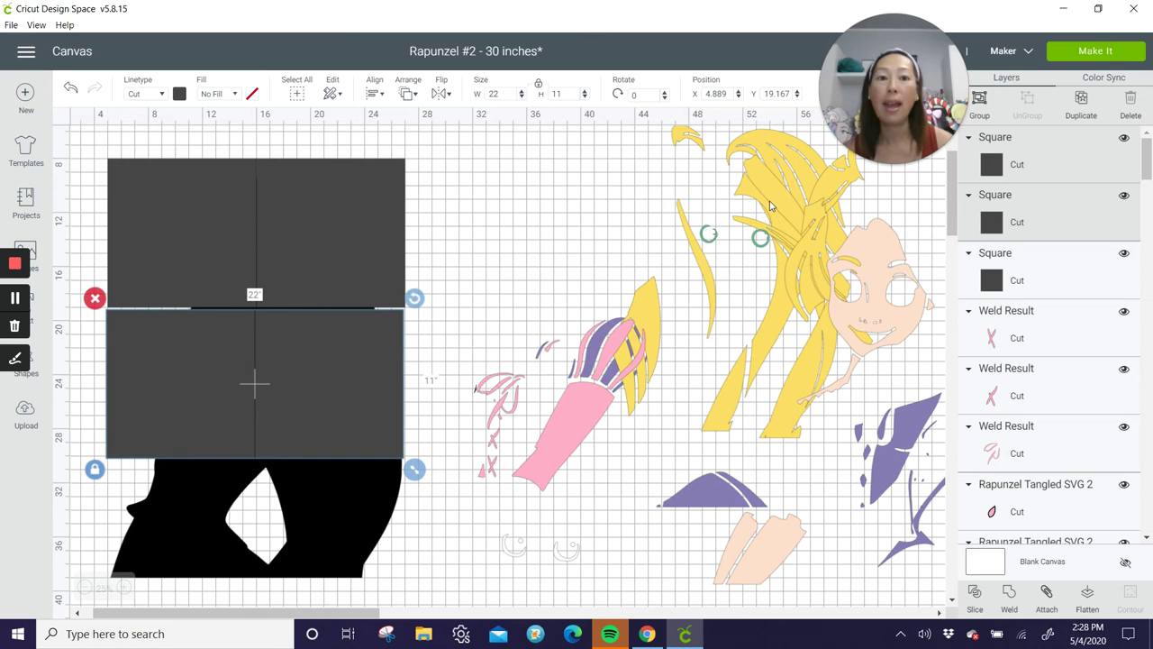
double_click(727, 94)
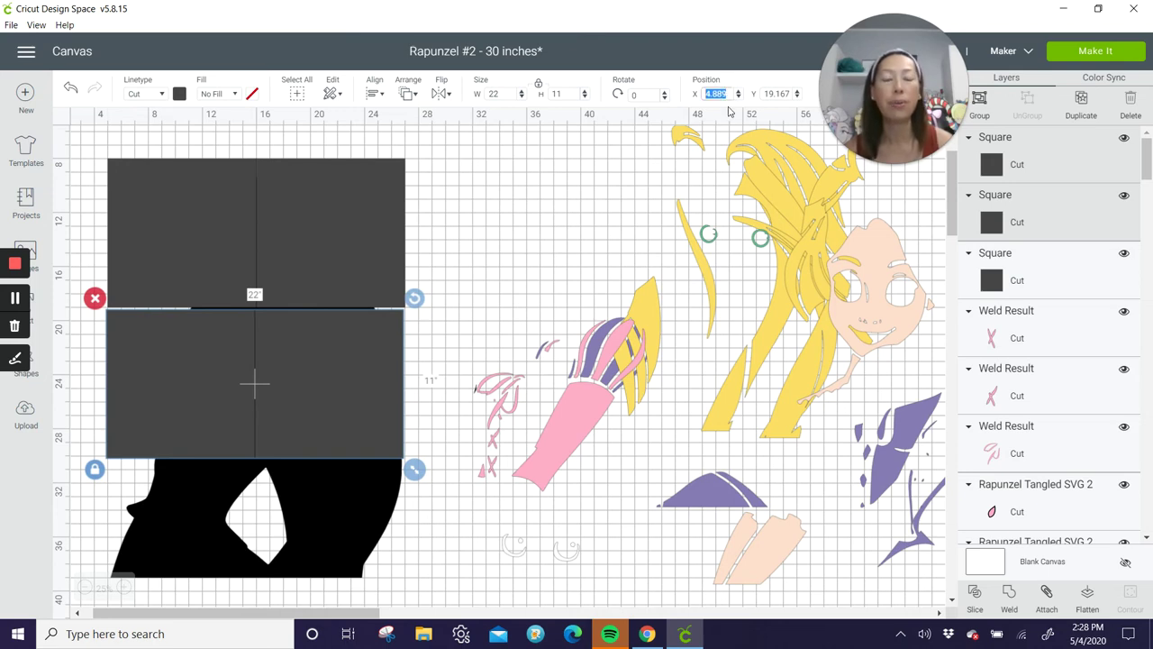
text(5)
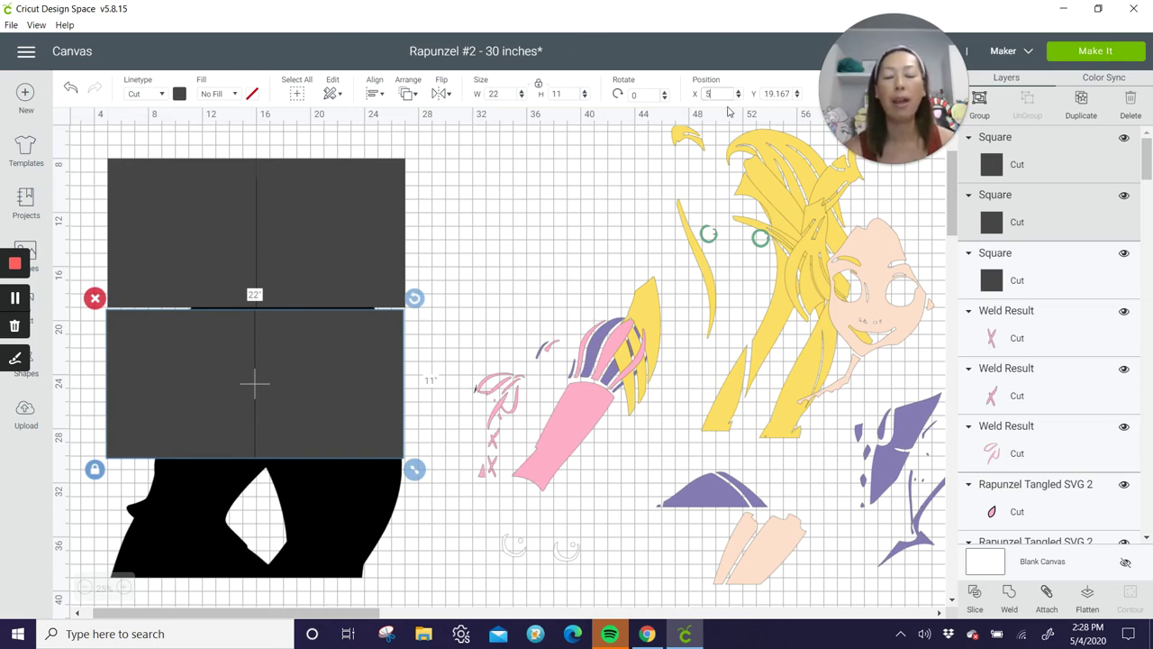
key(Tab)
text(1)
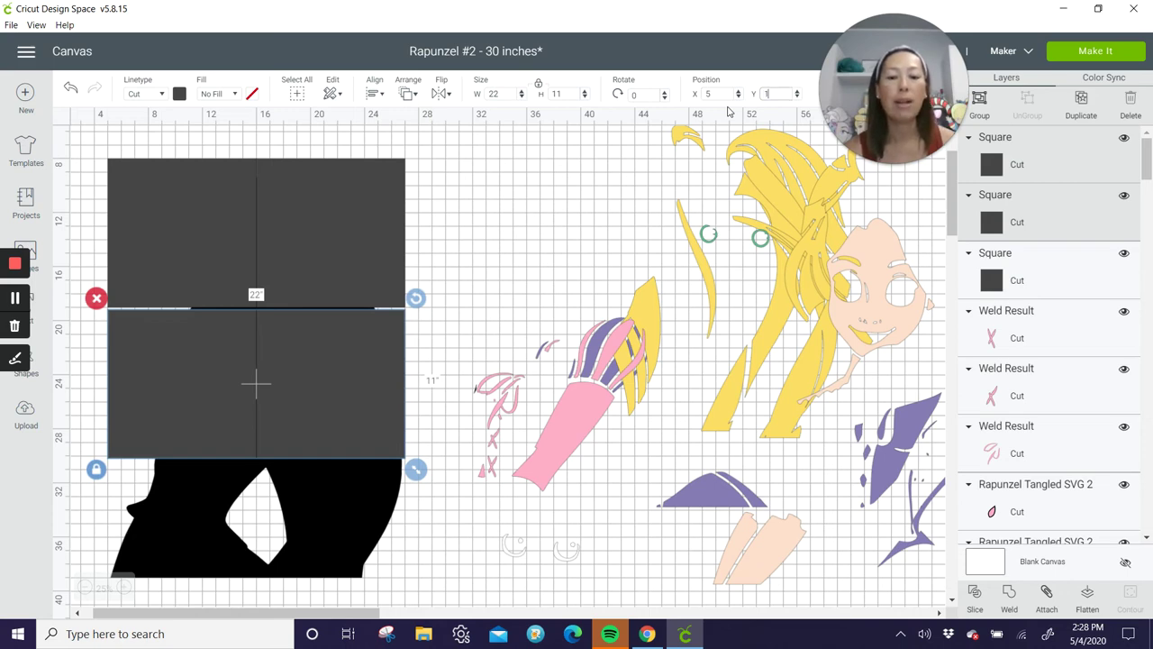
text(9)
key(Return)
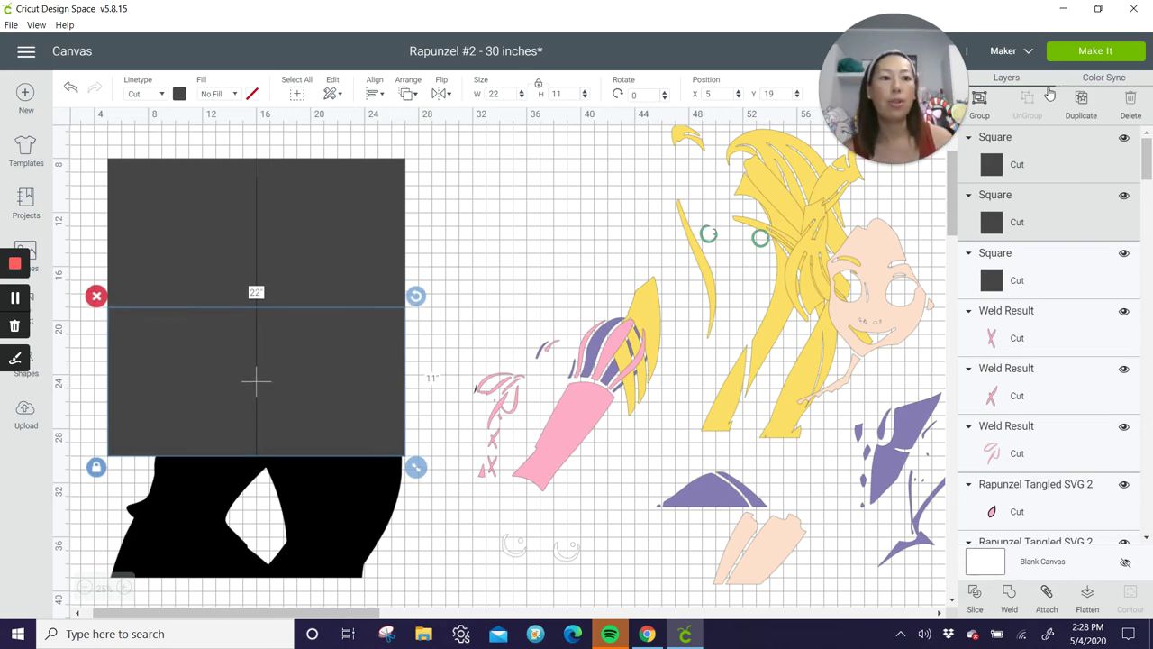
Duplicate the second row of gray squares and place the copies as a third row at position X 5, Y 30.
click(1072, 110)
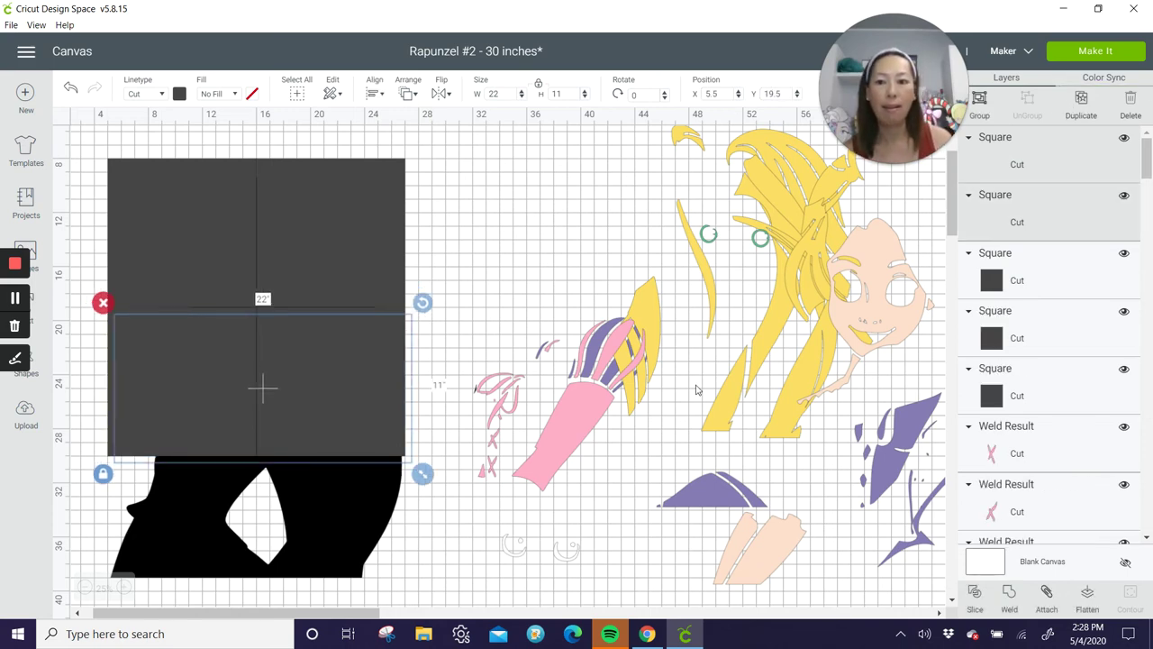
click(1072, 110)
scroll(375, 245, down, 3)
drag(375, 245, 352, 368)
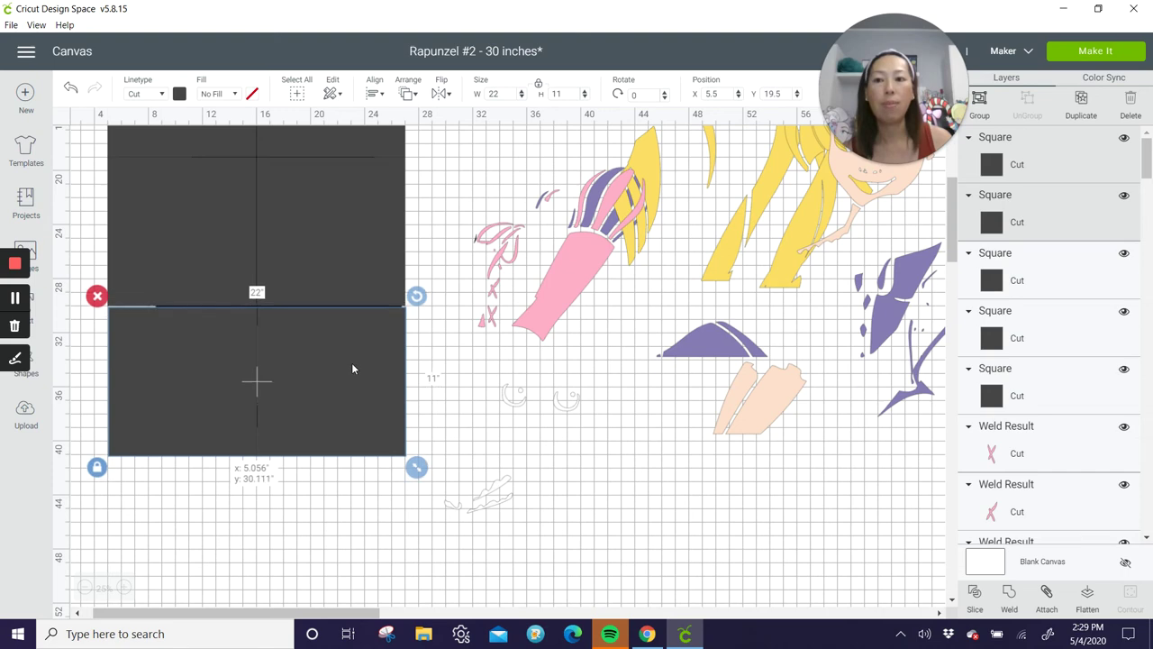
click(728, 96)
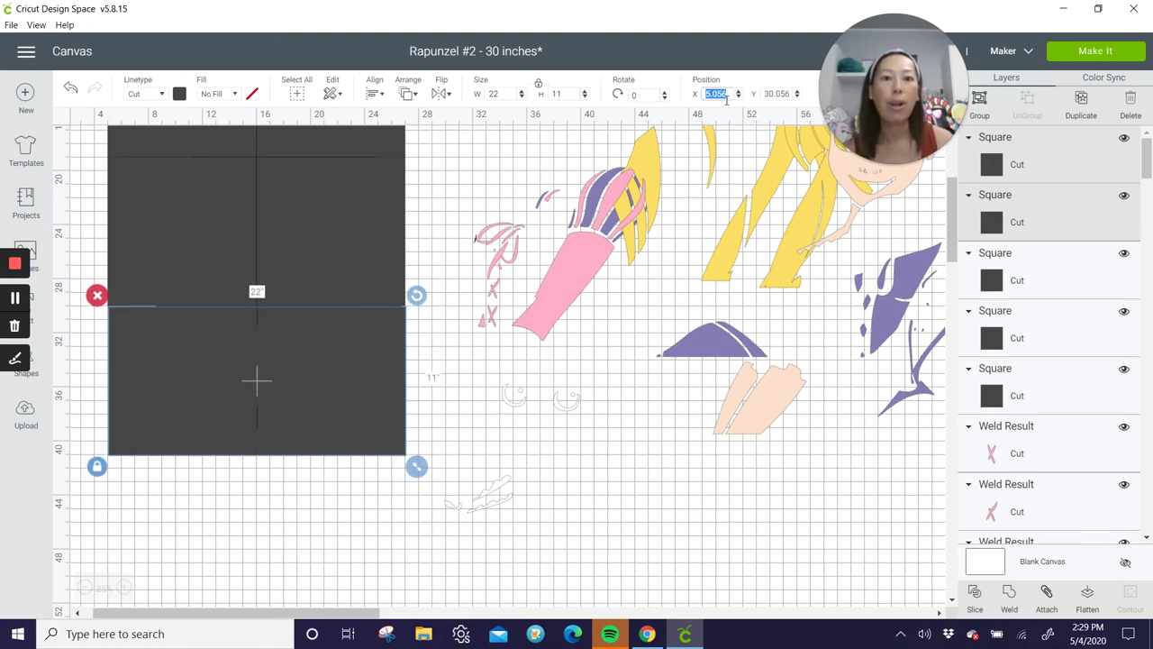
text(5)
key(Tab)
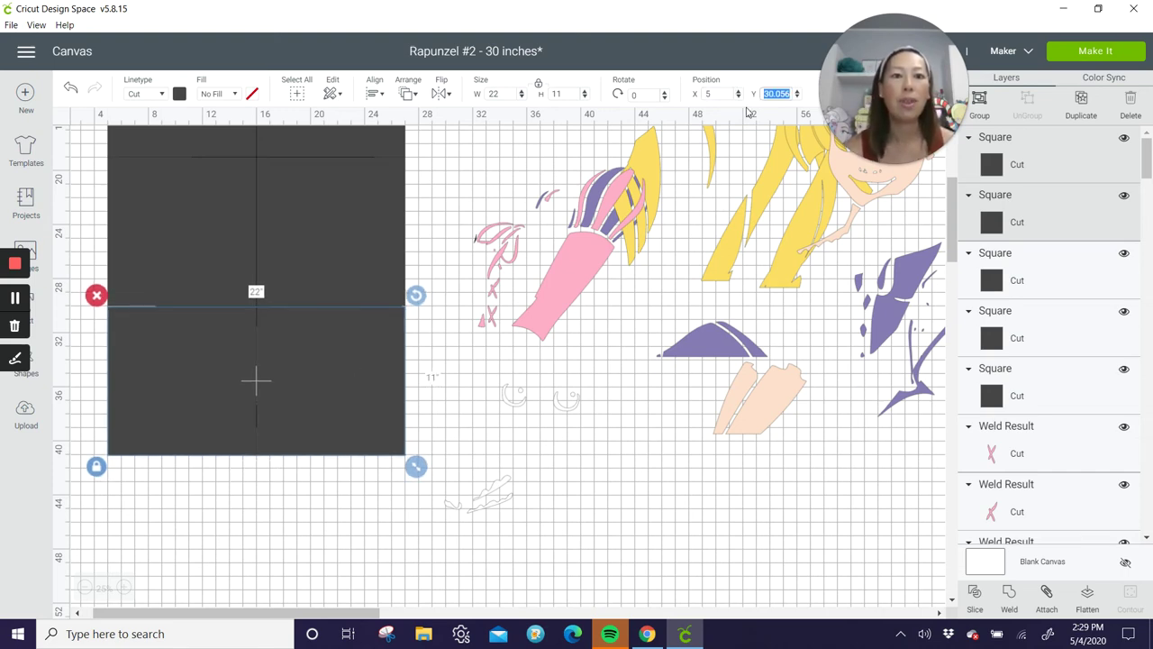
text(30)
key(Return)
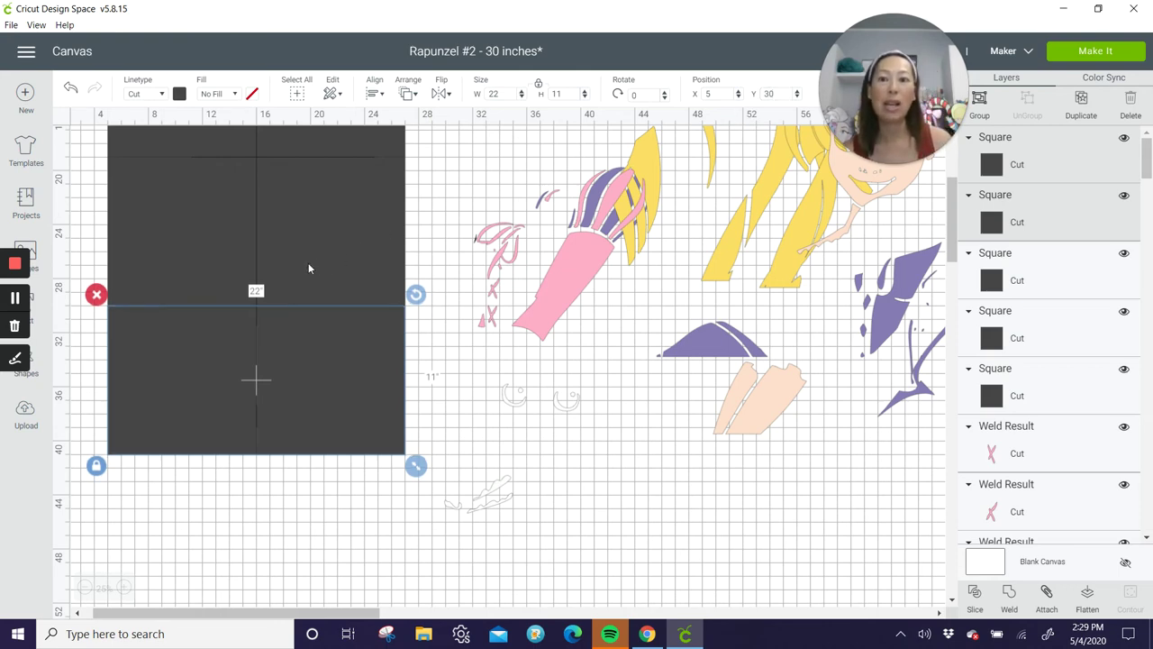
Bring the black Rapunzel silhouette to the front of all six gray squares.
scroll(232, 216, up, 2)
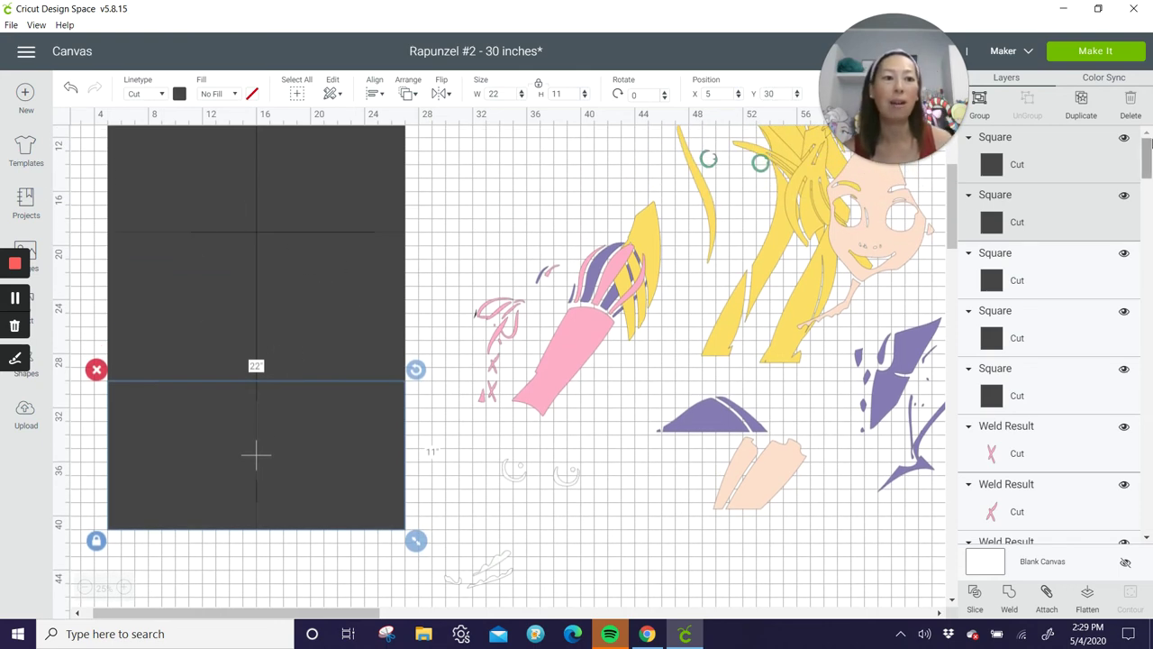
drag(1146, 140, 1146, 511)
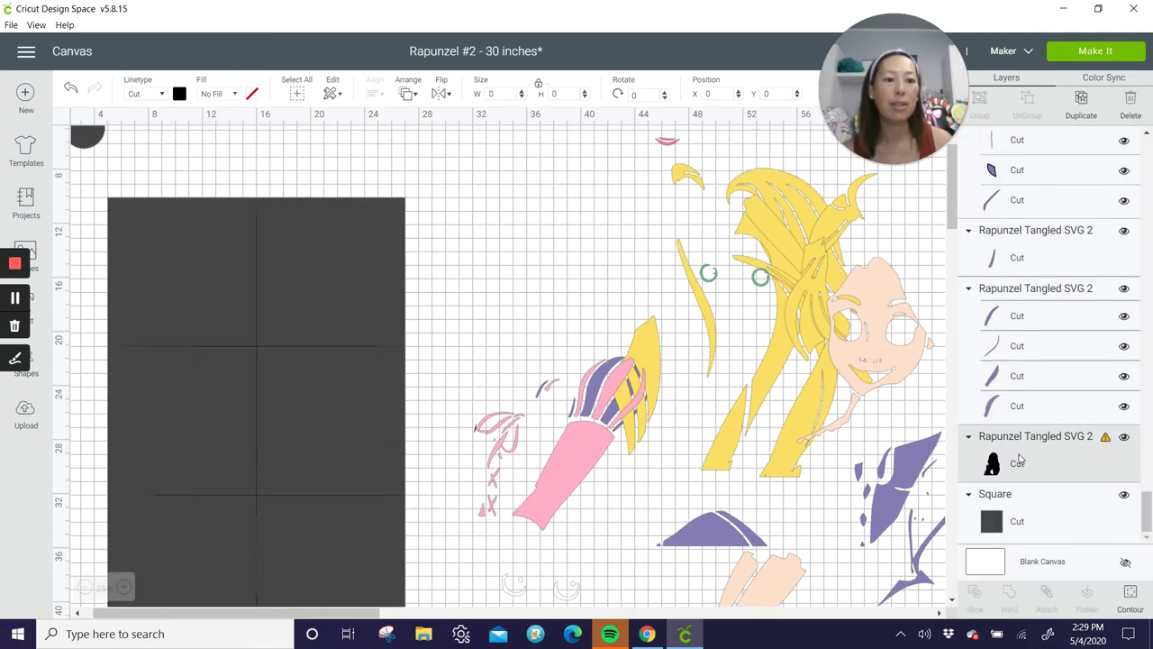
click(1021, 457)
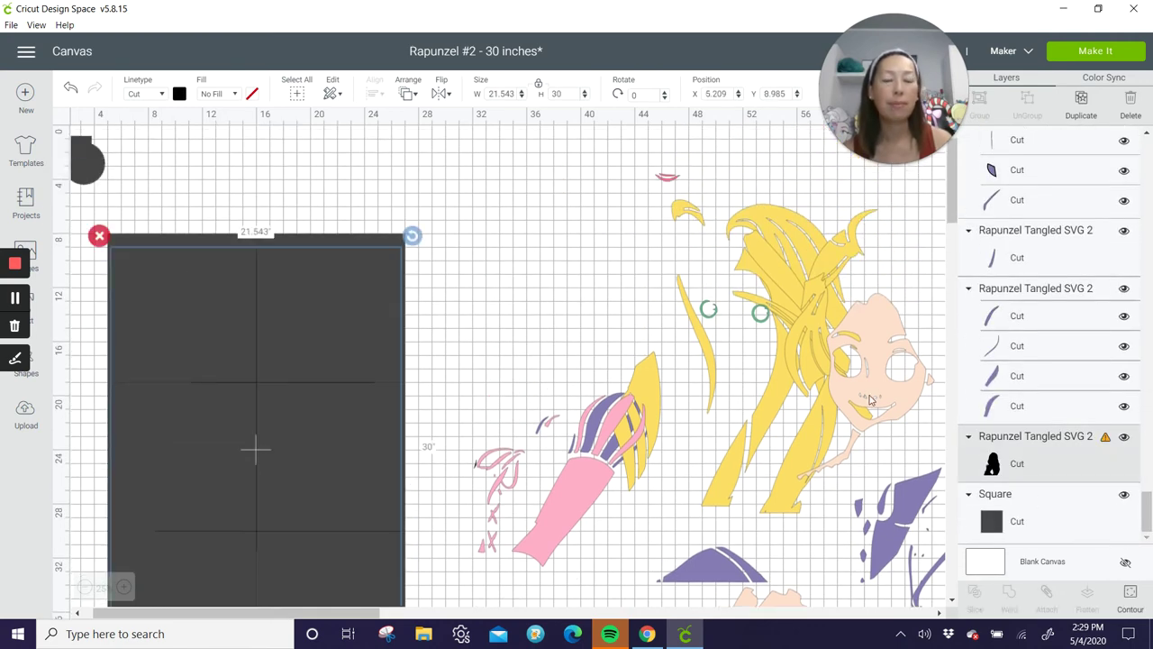
click(407, 95)
click(420, 189)
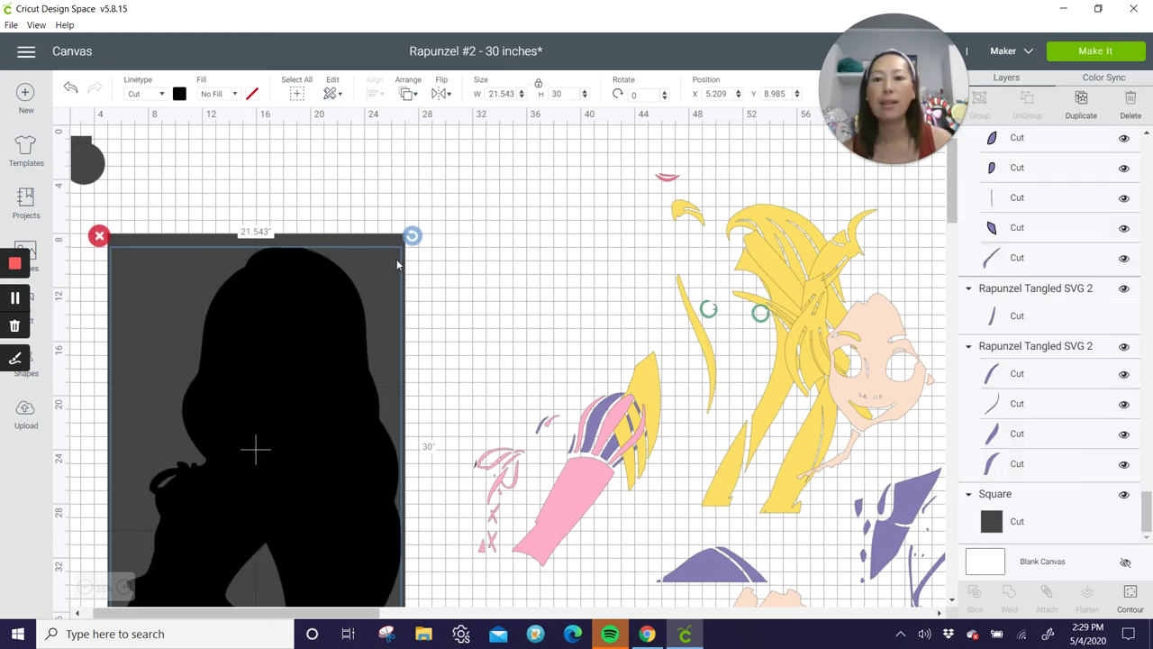
Try shifting the silhouette up to about X 5.931, Y 3.281 so the first row seam meets the notch between hair and hands.
scroll(379, 261, down, 2)
scroll(256, 253, down, 2)
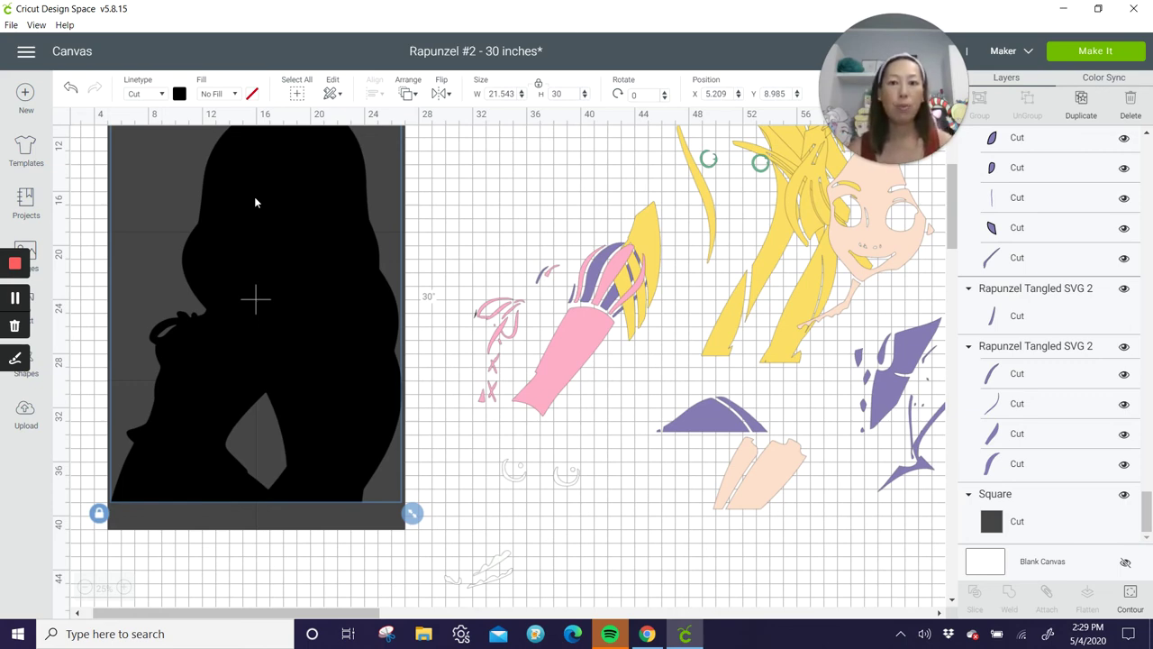
scroll(254, 202, up, 2)
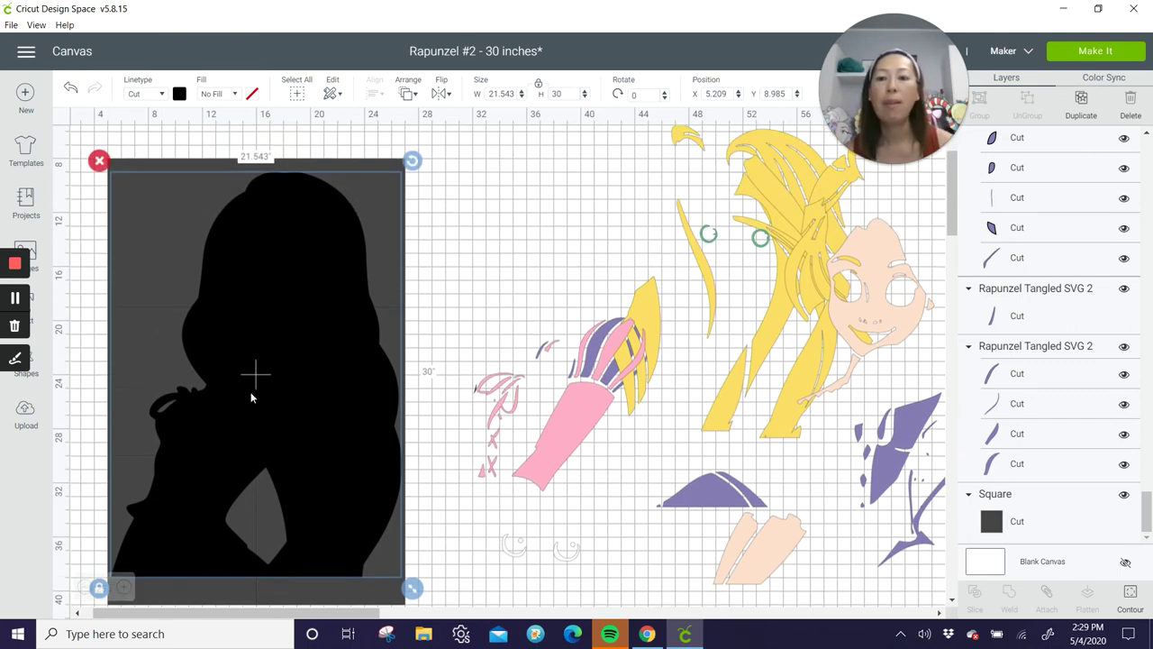
drag(252, 397, 286, 298)
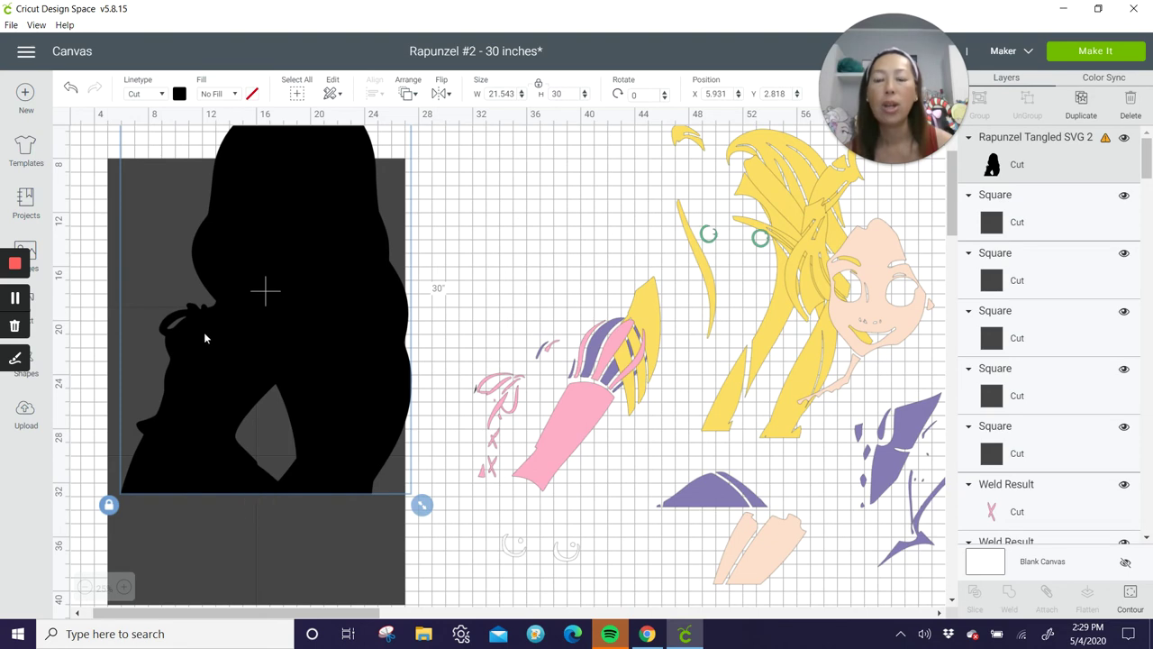
click(124, 587)
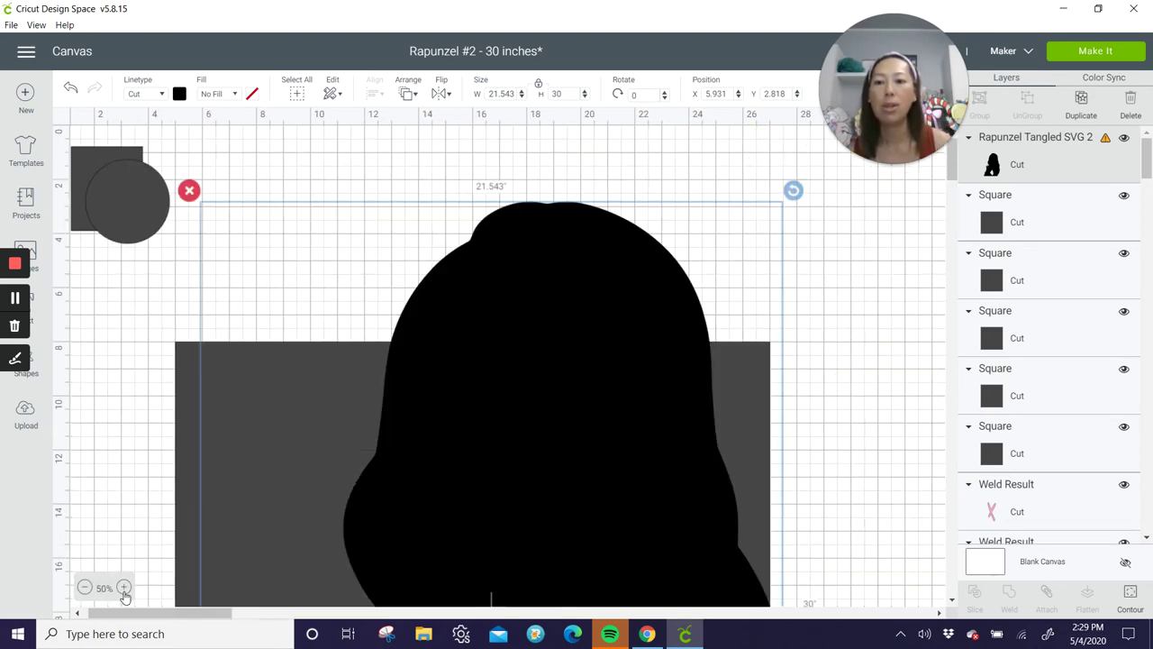
click(125, 587)
scroll(530, 432, down, 8)
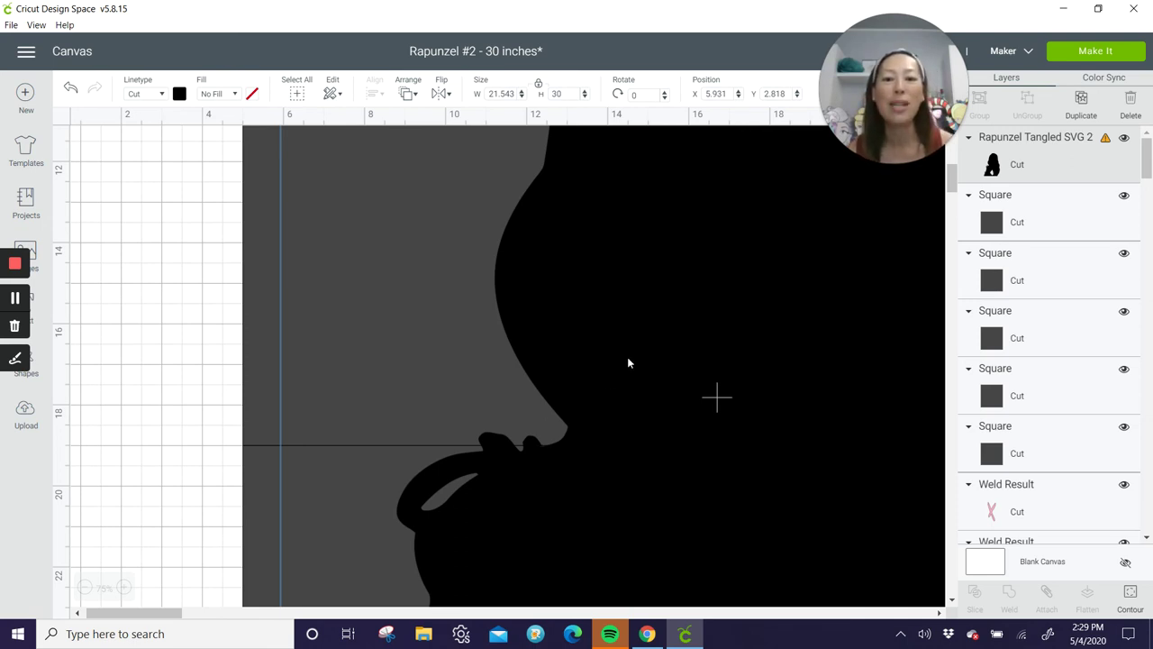
drag(629, 363, 628, 382)
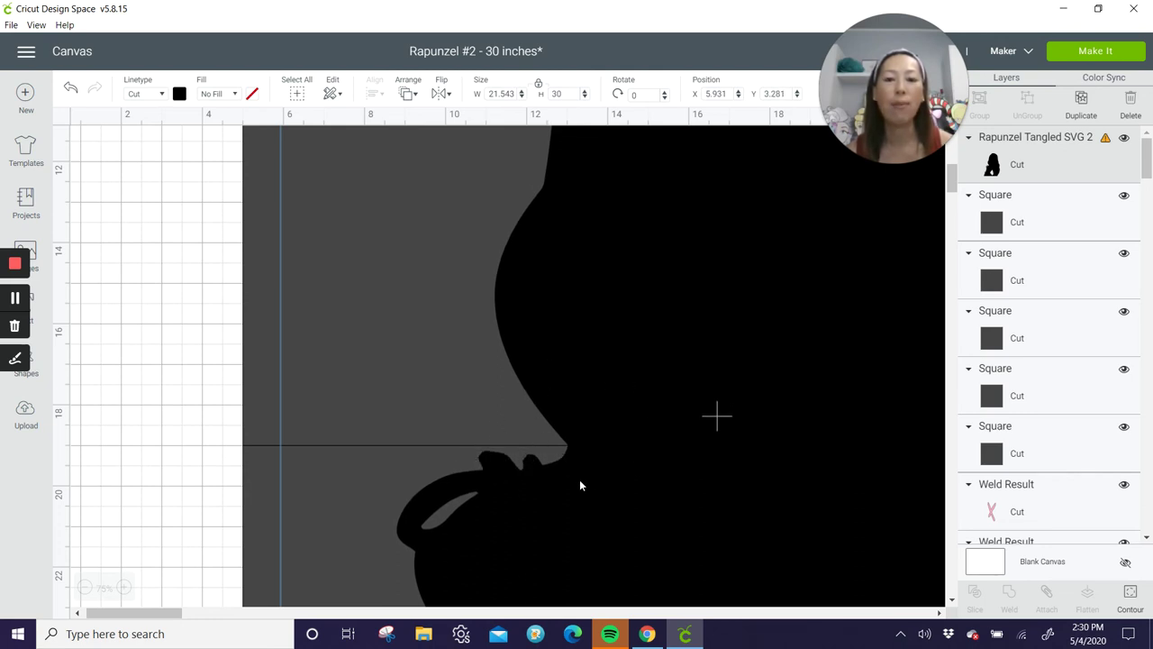
scroll(580, 481, down, 3)
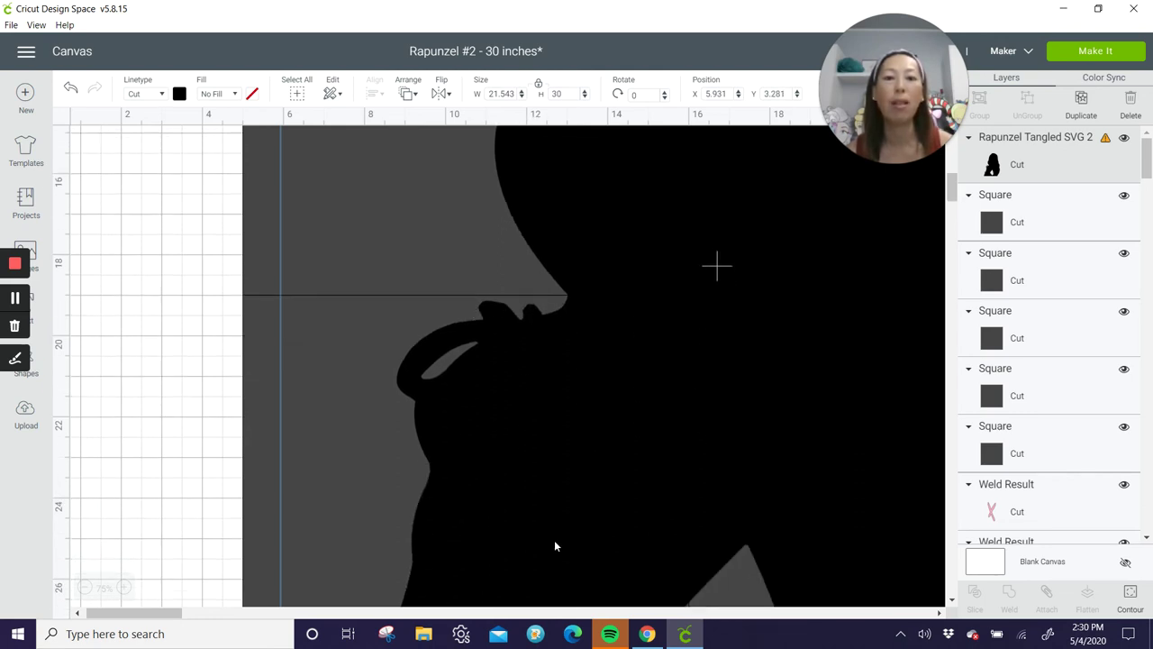
click(83, 588)
click(83, 588)
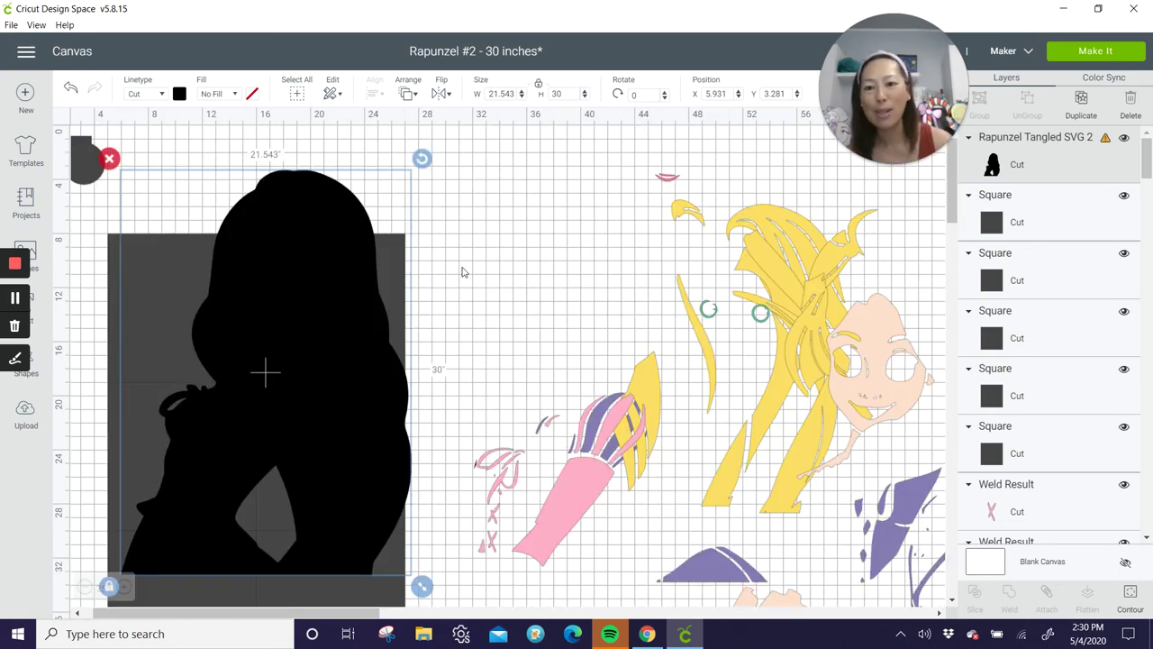
Move the silhouette back inside the gray square grid, at about X 5.042, Y 9.448, and deselect it.
scroll(469, 271, down, 2)
drag(341, 263, 334, 330)
scroll(333, 331, down, 2)
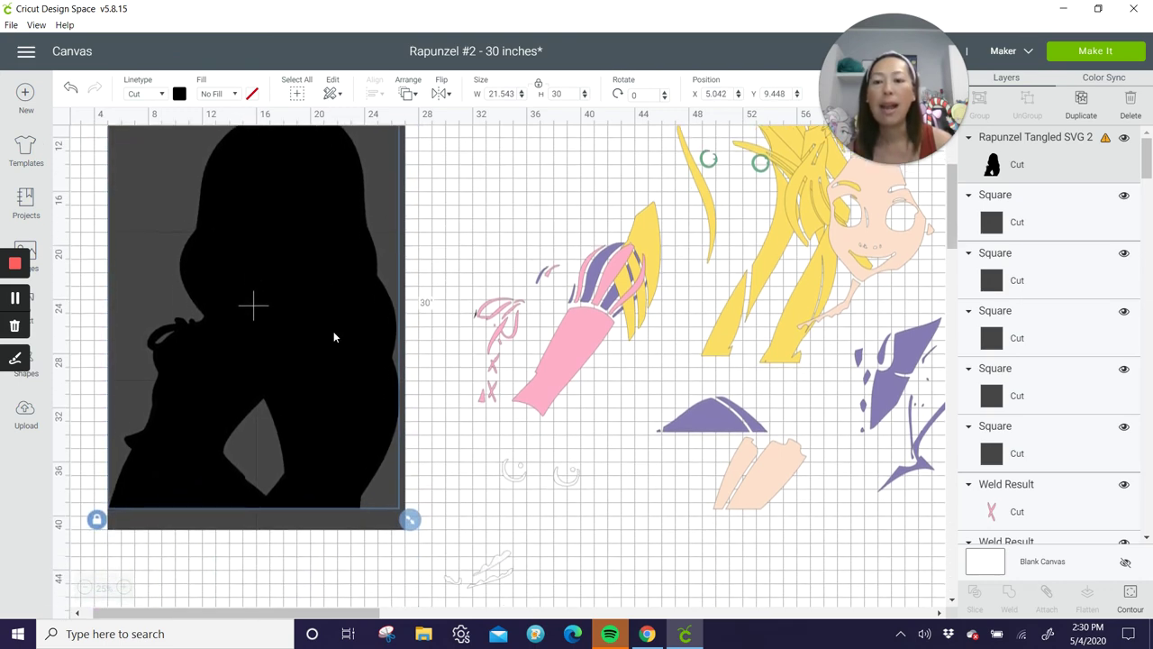
click(282, 578)
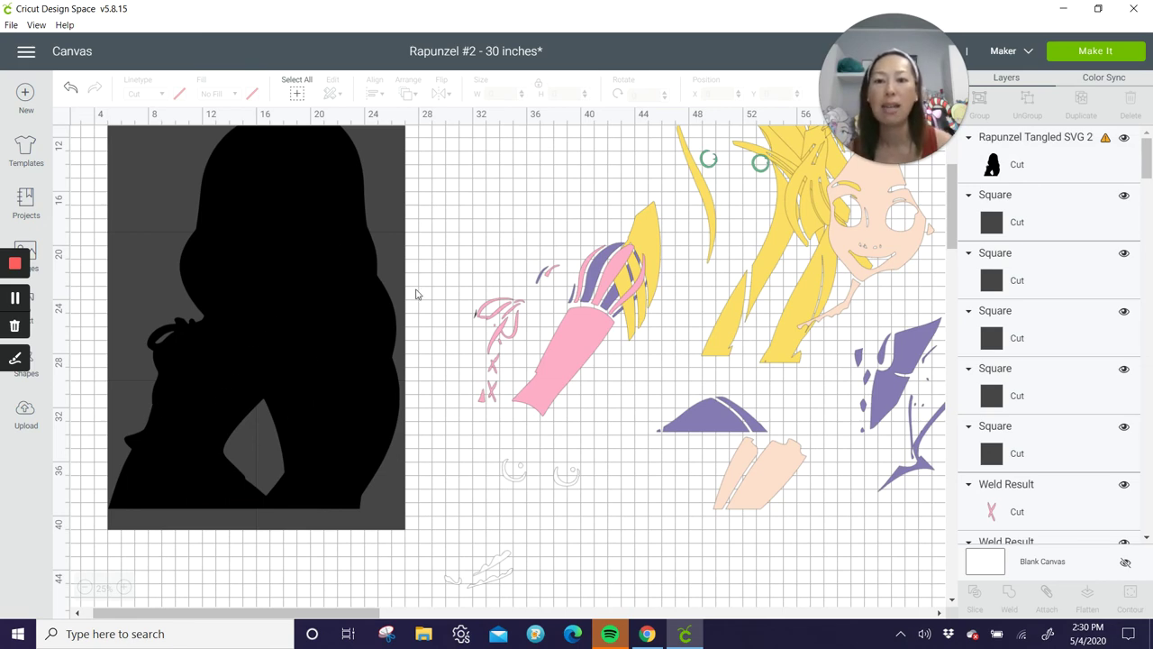
Slice the black silhouette with the upper-left gray square, and slice the remainder with the middle-left square.
scroll(417, 294, up, 2)
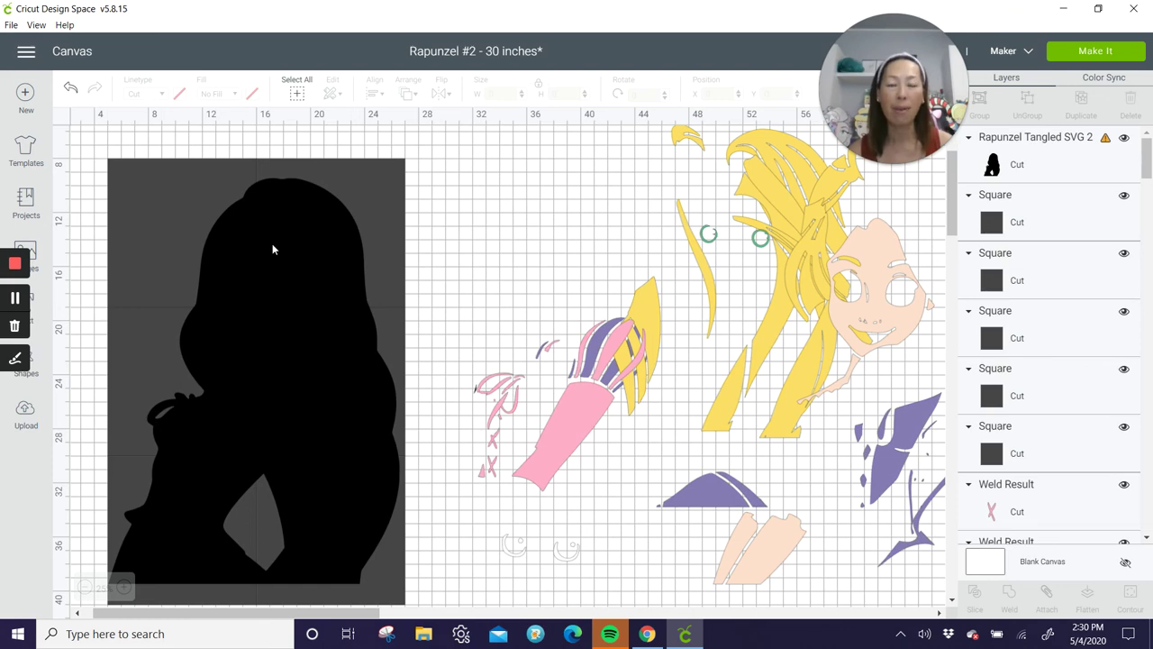
drag(93, 195, 230, 245)
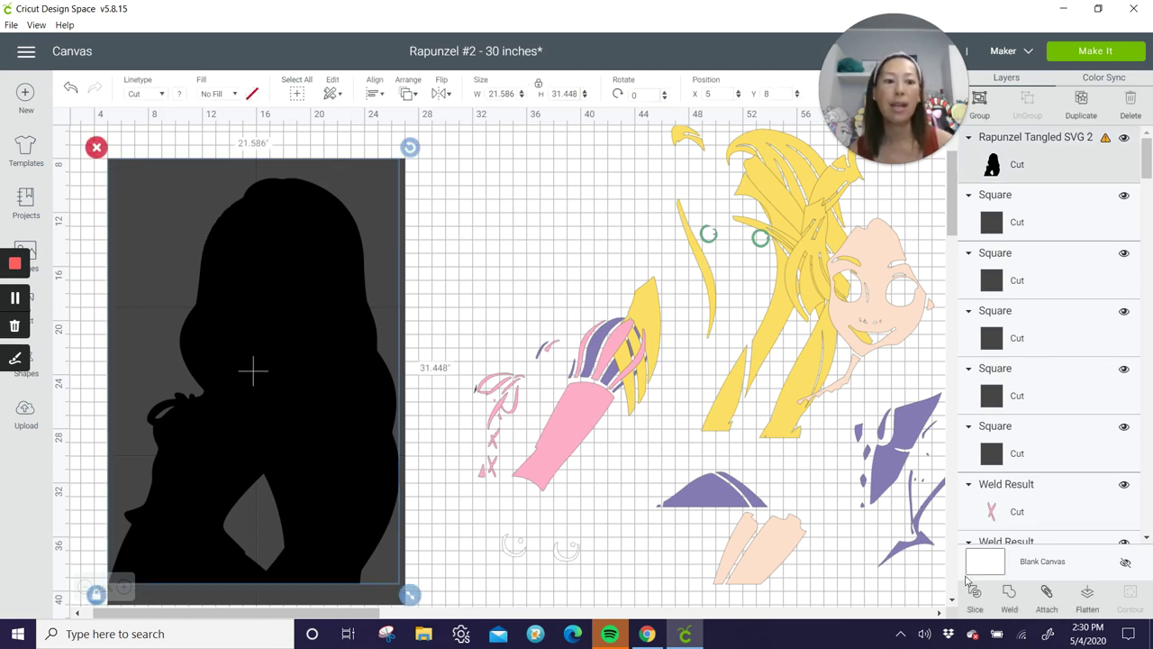
click(974, 593)
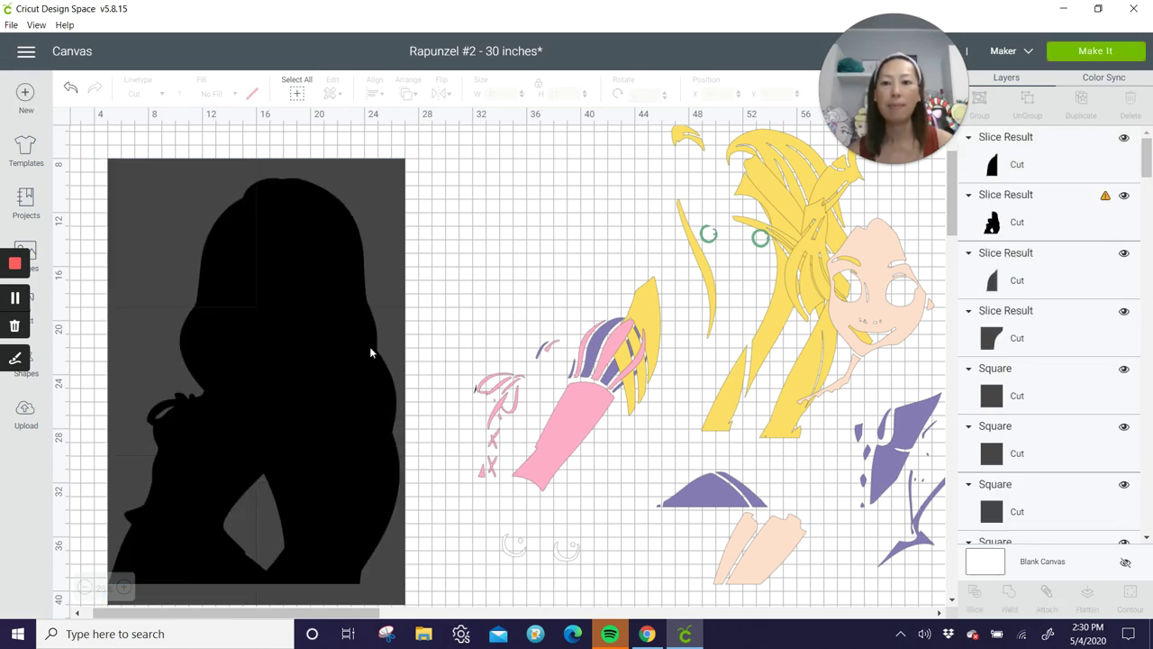
drag(83, 362, 200, 410)
click(975, 593)
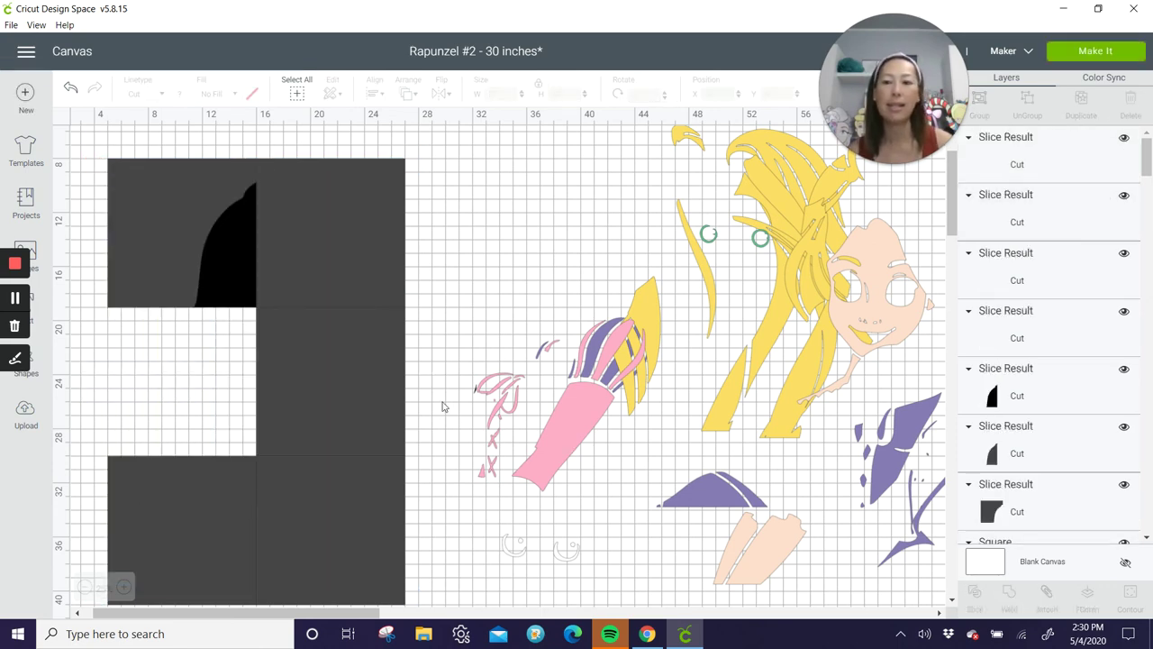
Slice the remaining silhouette with only the lower-left gray square.
scroll(320, 379, down, 2)
scroll(320, 379, down, 2)
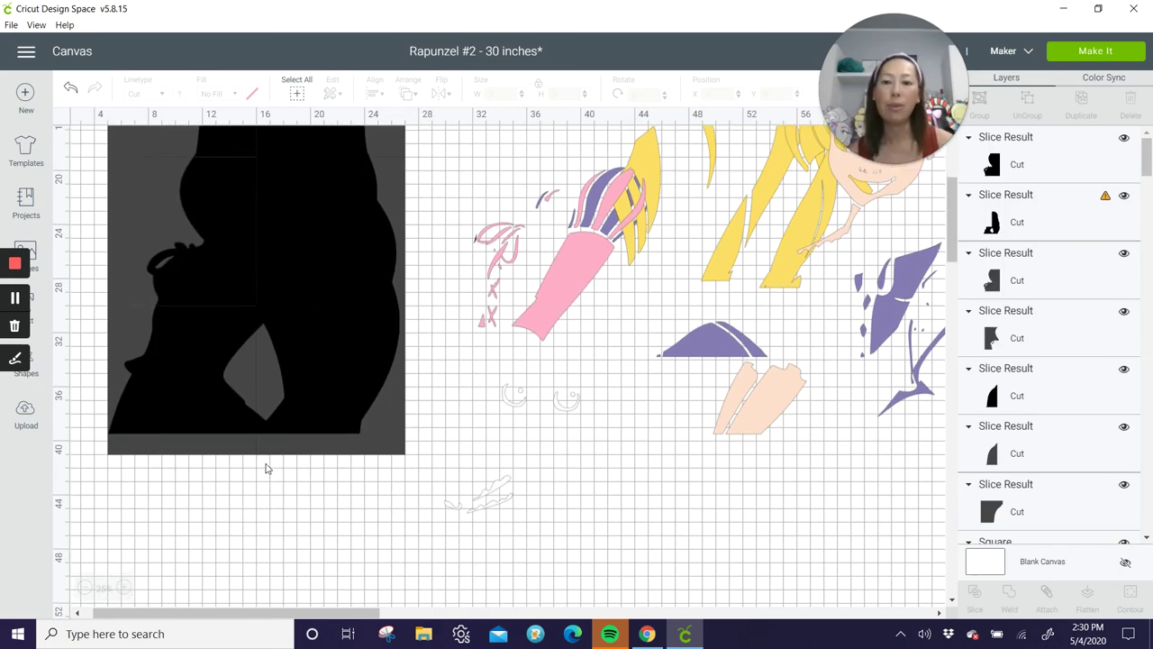
drag(265, 463, 251, 427)
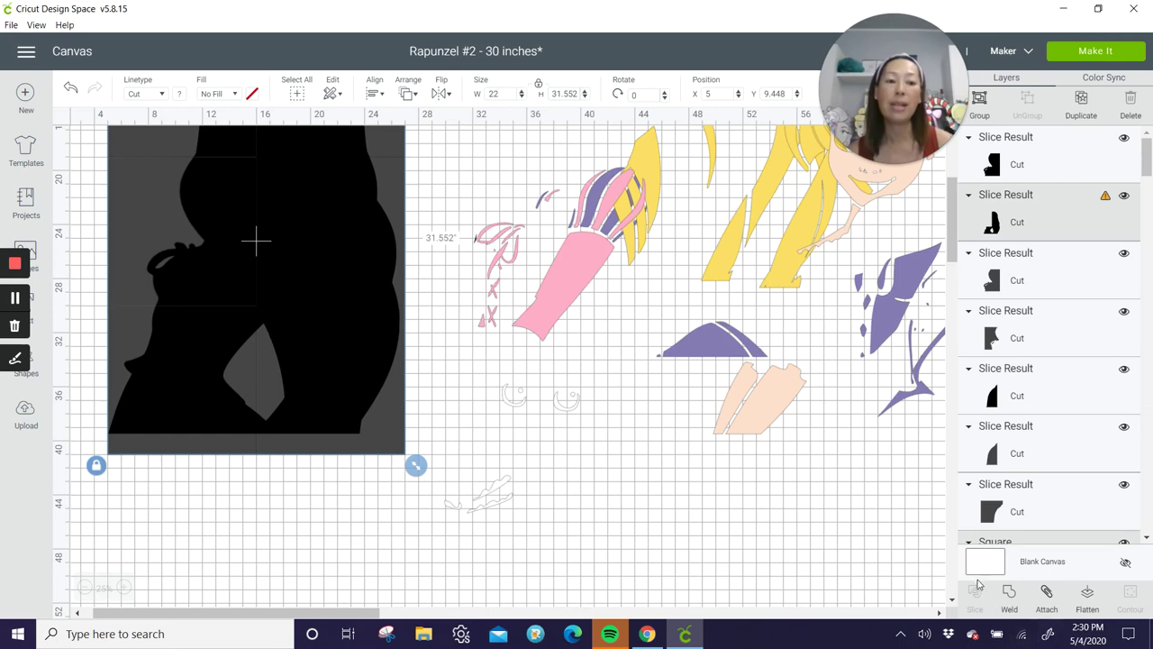
click(256, 489)
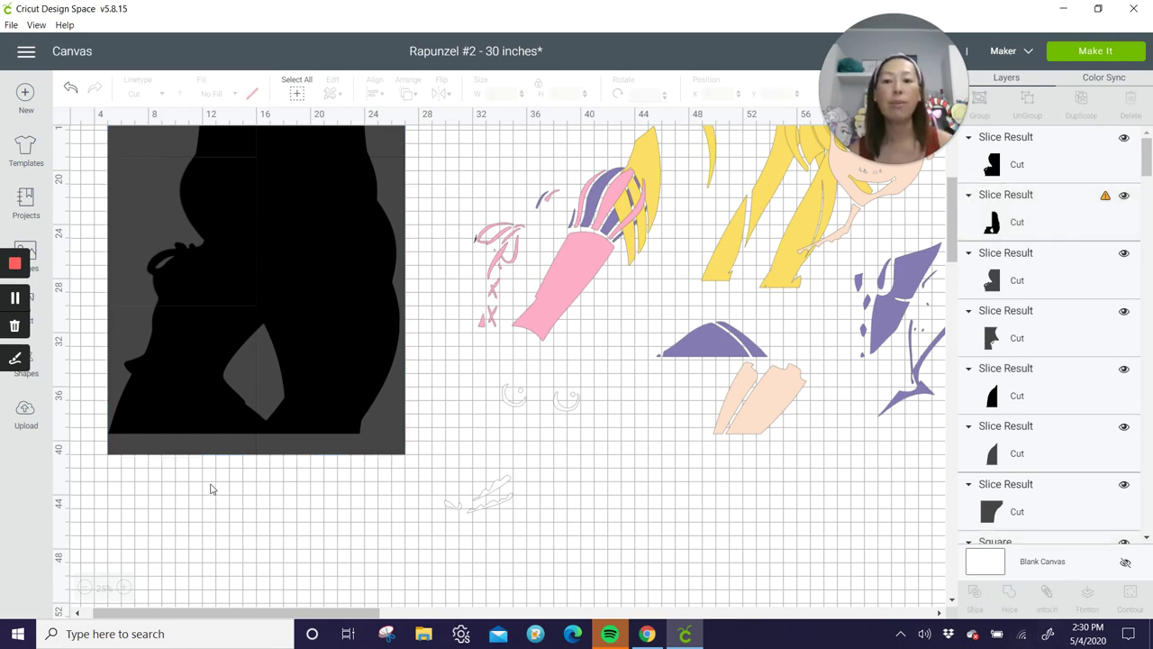
drag(180, 497, 173, 410)
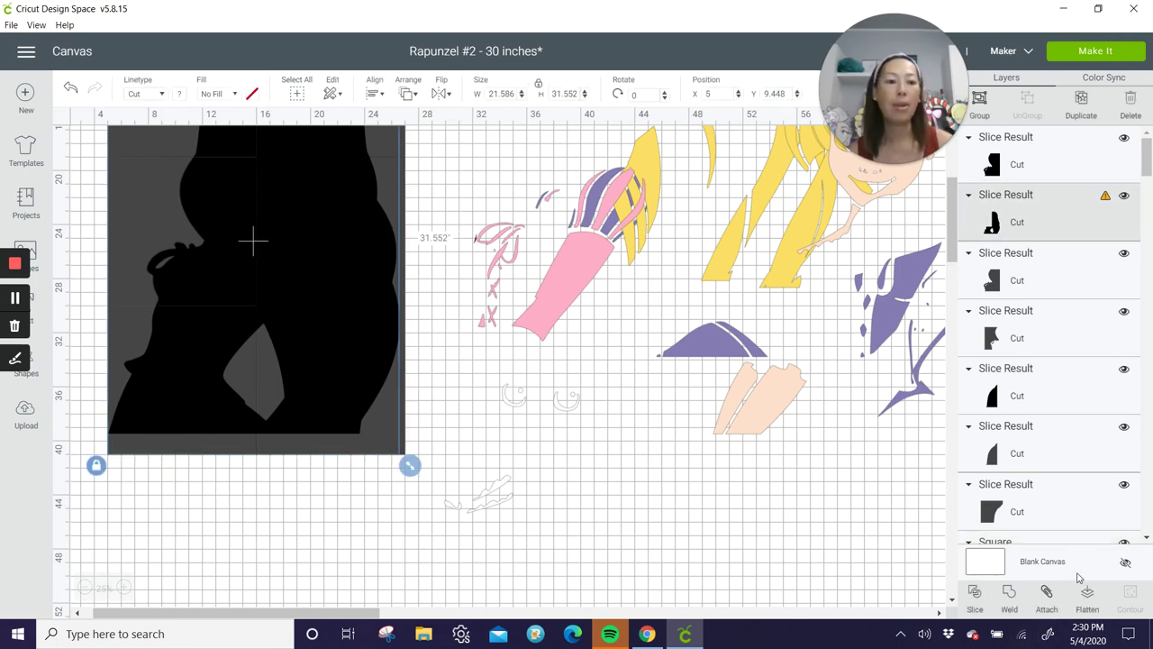
click(983, 599)
Slice the remaining silhouette with the lower-right gray square, and slice what is left with the middle-right square.
drag(369, 492, 333, 387)
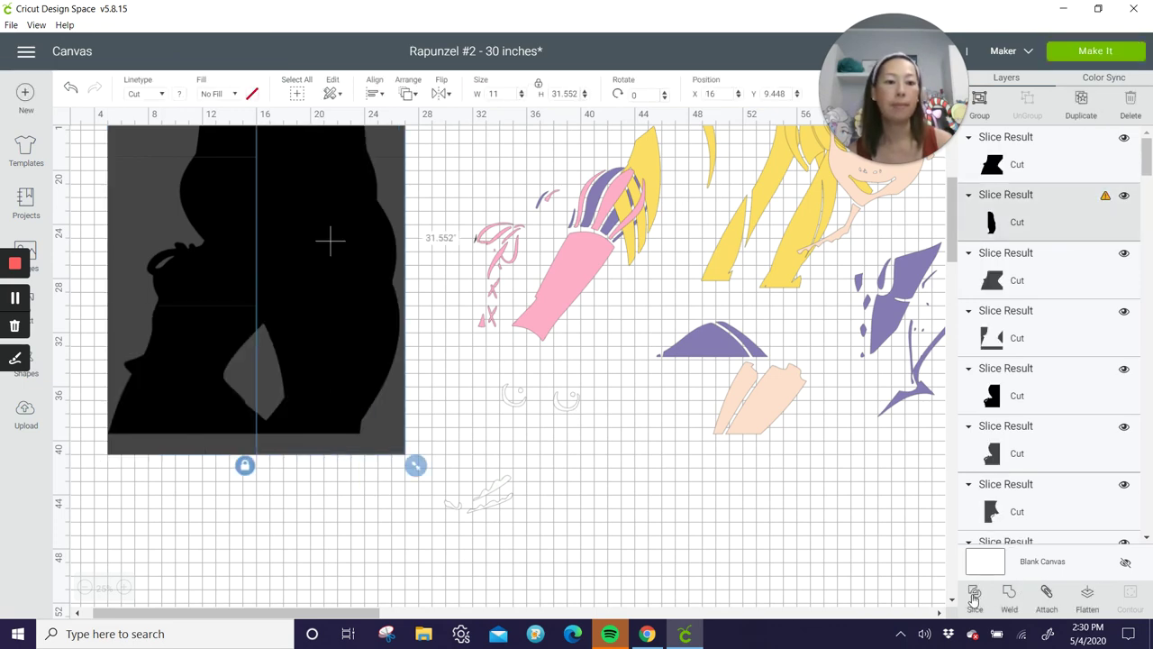
key(Delete)
key(ctrl+z)
drag(429, 276, 365, 249)
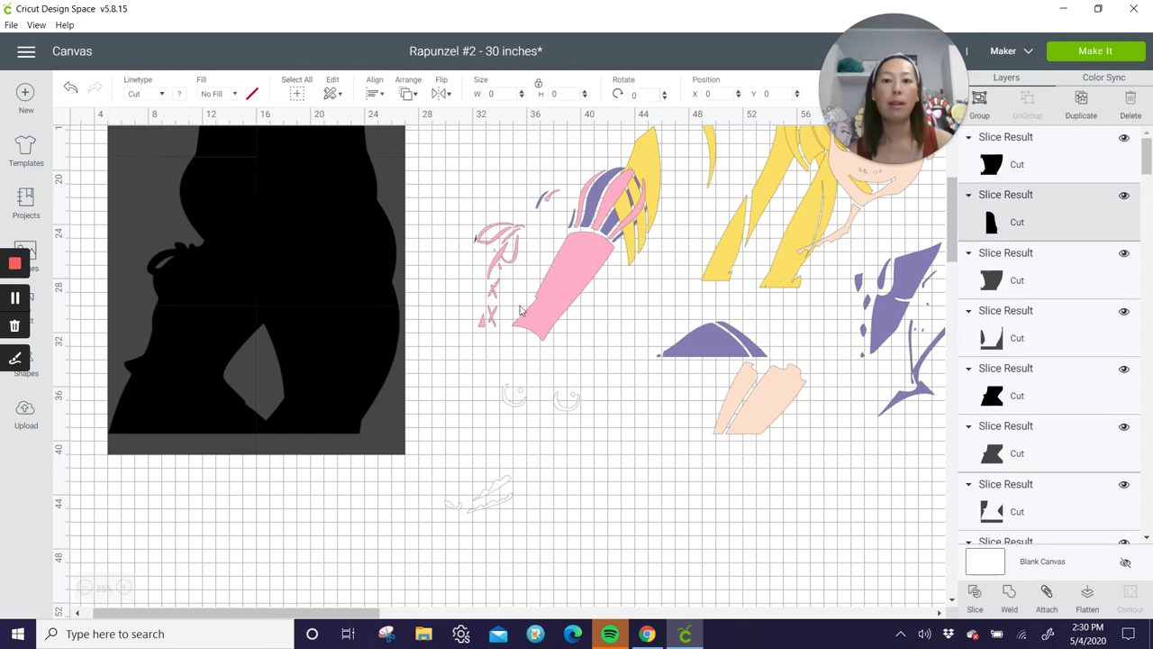
click(975, 597)
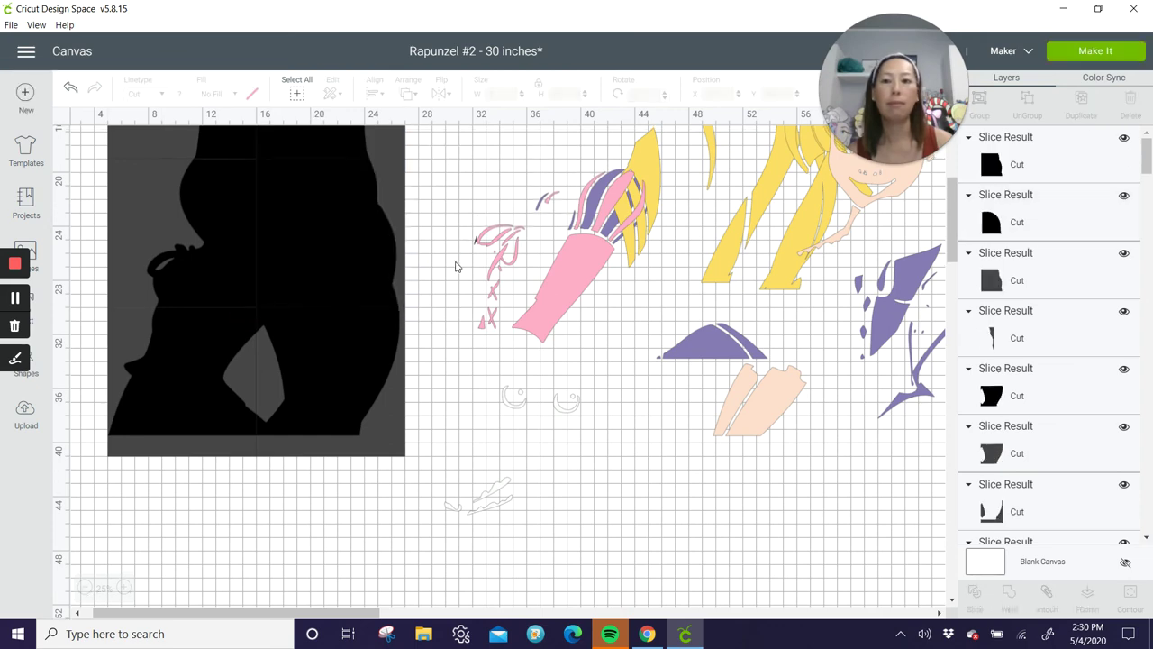
Slice the last black silhouette piece with the upper-right gray square.
scroll(455, 265, up, 3)
drag(456, 265, 345, 261)
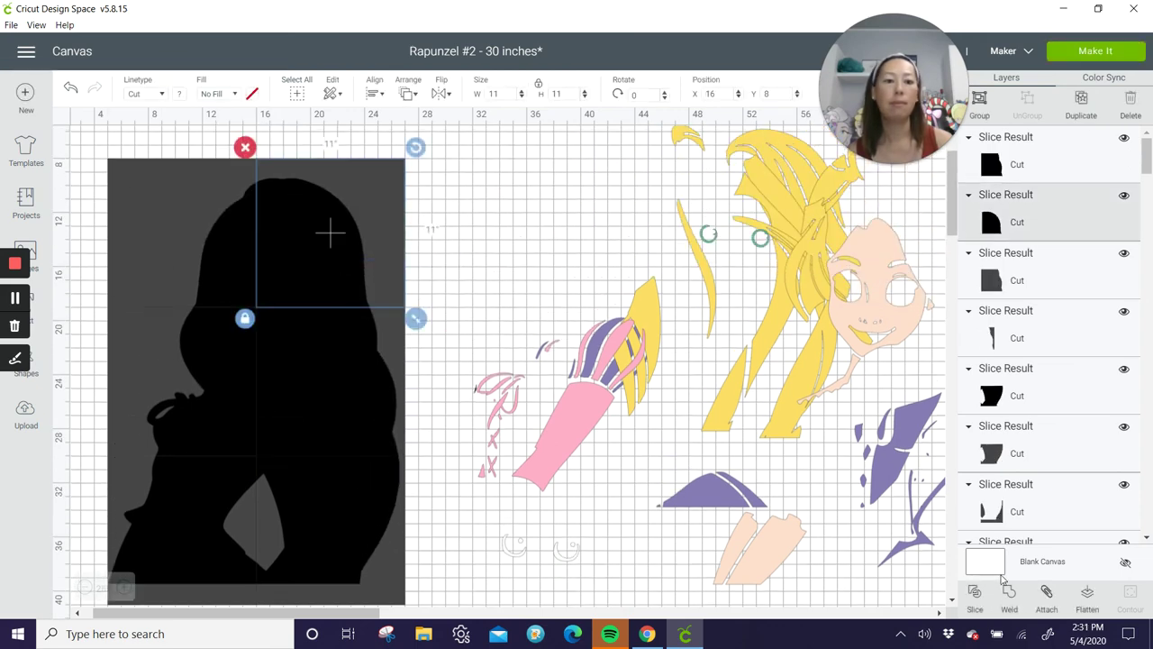
click(974, 593)
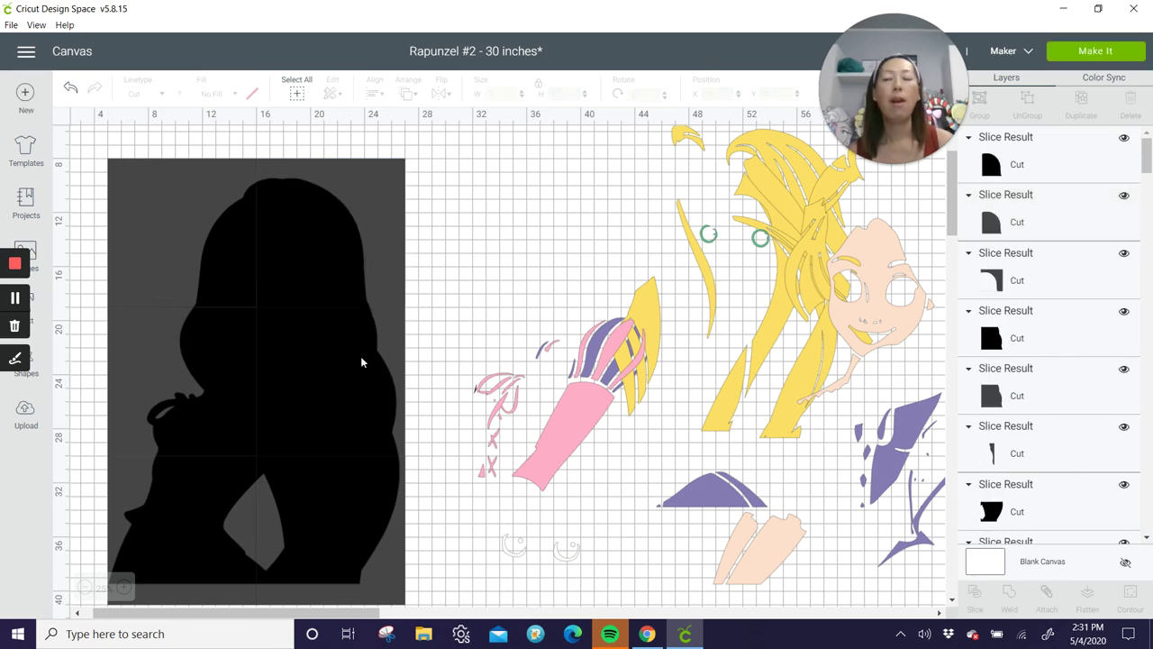
Move the two black head pieces out of the grid and place them side by side below the gray squares.
scroll(360, 360, down, 3)
scroll(360, 360, down, 2)
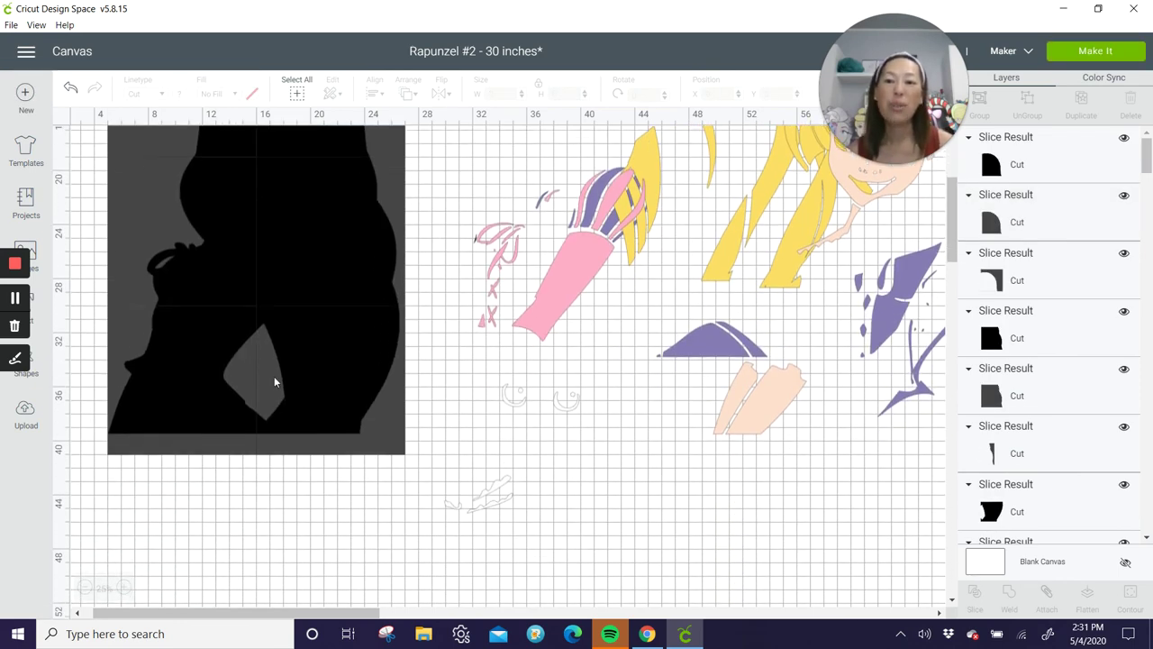
scroll(232, 347, up, 2)
drag(333, 360, 317, 621)
drag(303, 200, 523, 623)
drag(600, 544, 445, 544)
scroll(343, 299, down, 2)
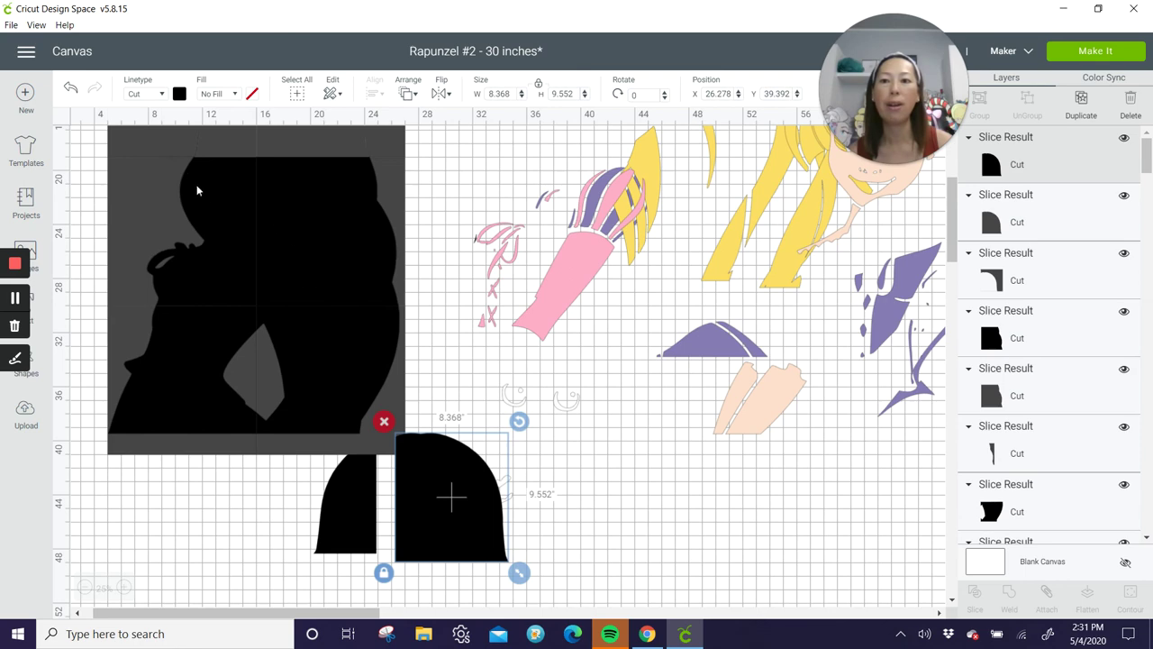
Move the two middle black silhouette pieces out of the grid and line them up beneath the head pieces.
drag(197, 189, 346, 599)
drag(346, 246, 578, 590)
scroll(591, 362, down, 5)
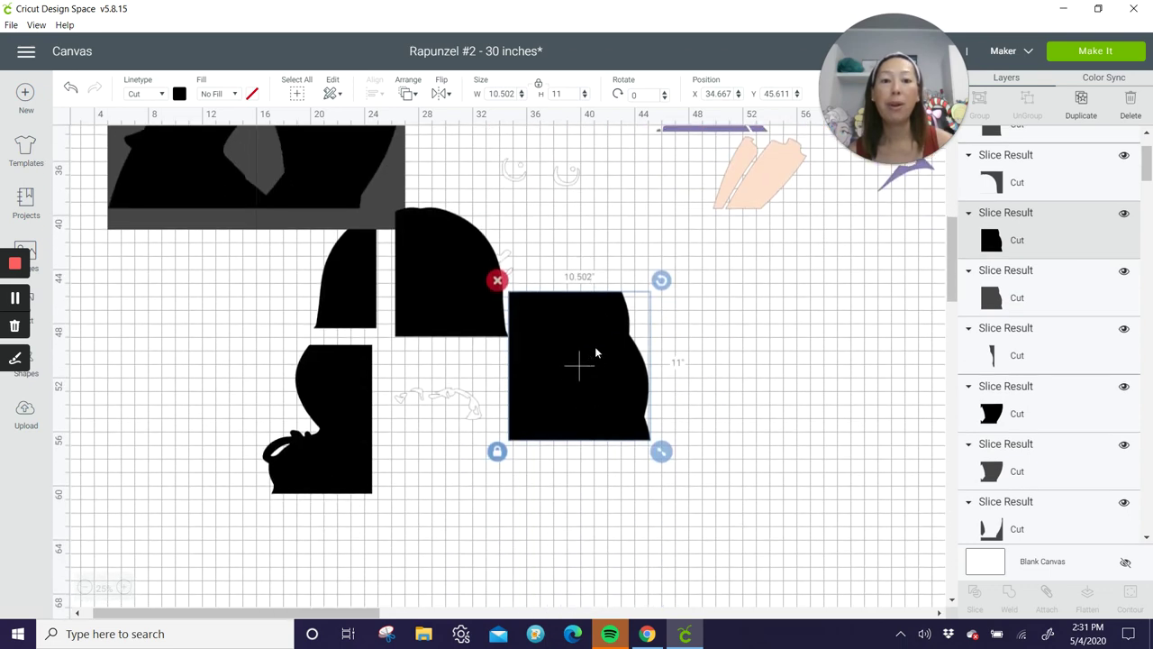
drag(594, 352, 486, 417)
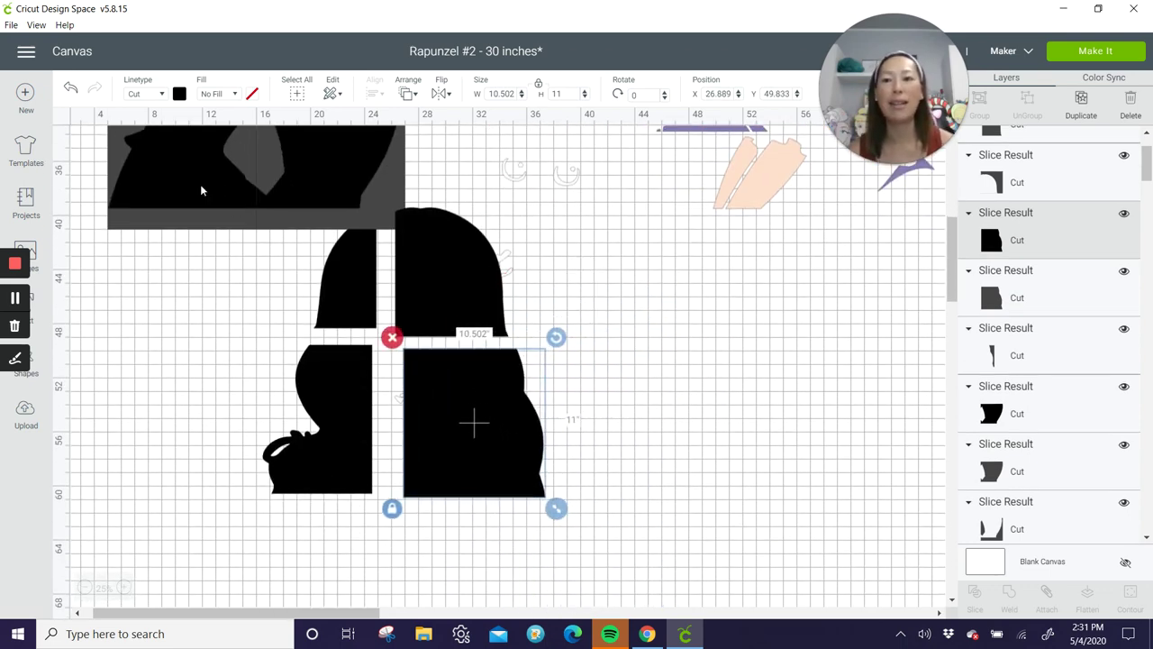
Move the two lowest black silhouette pieces out of the grid and place them beneath the middle pieces.
click(164, 169)
drag(164, 169, 309, 610)
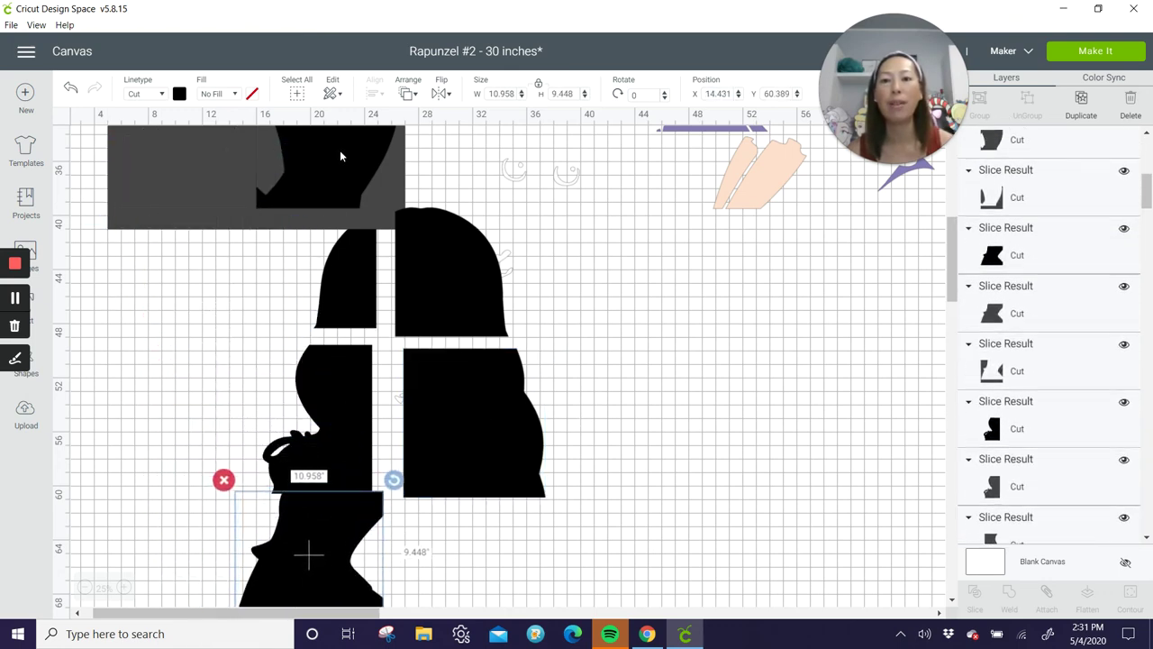
drag(340, 157, 485, 575)
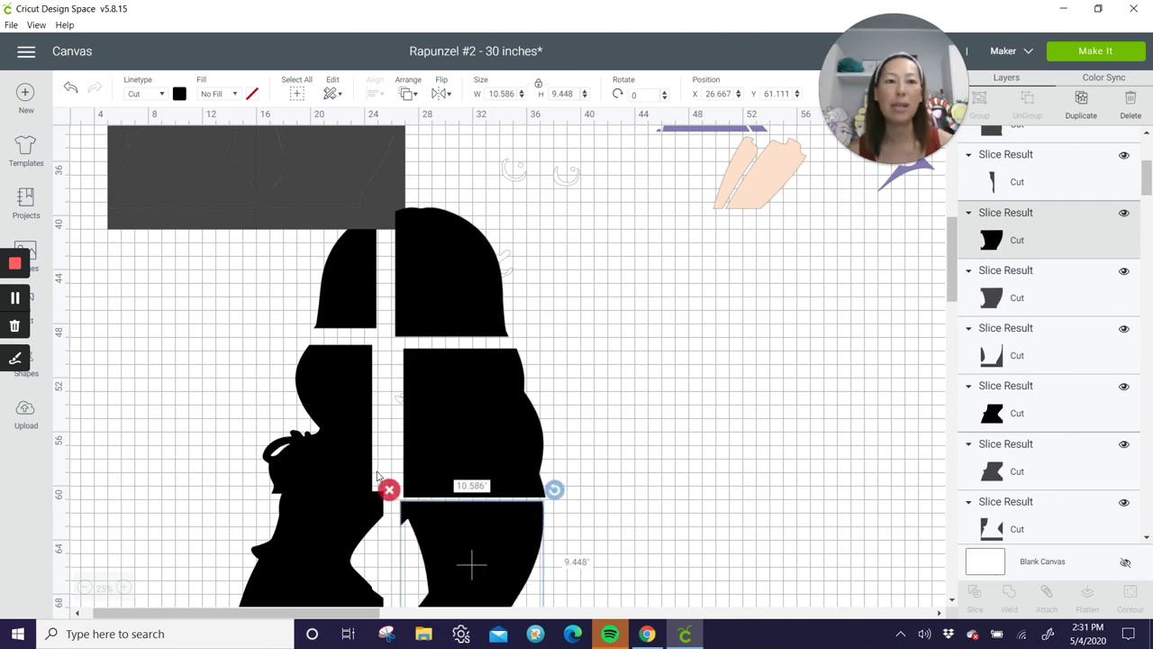
scroll(301, 297, up, 5)
scroll(278, 261, up, 5)
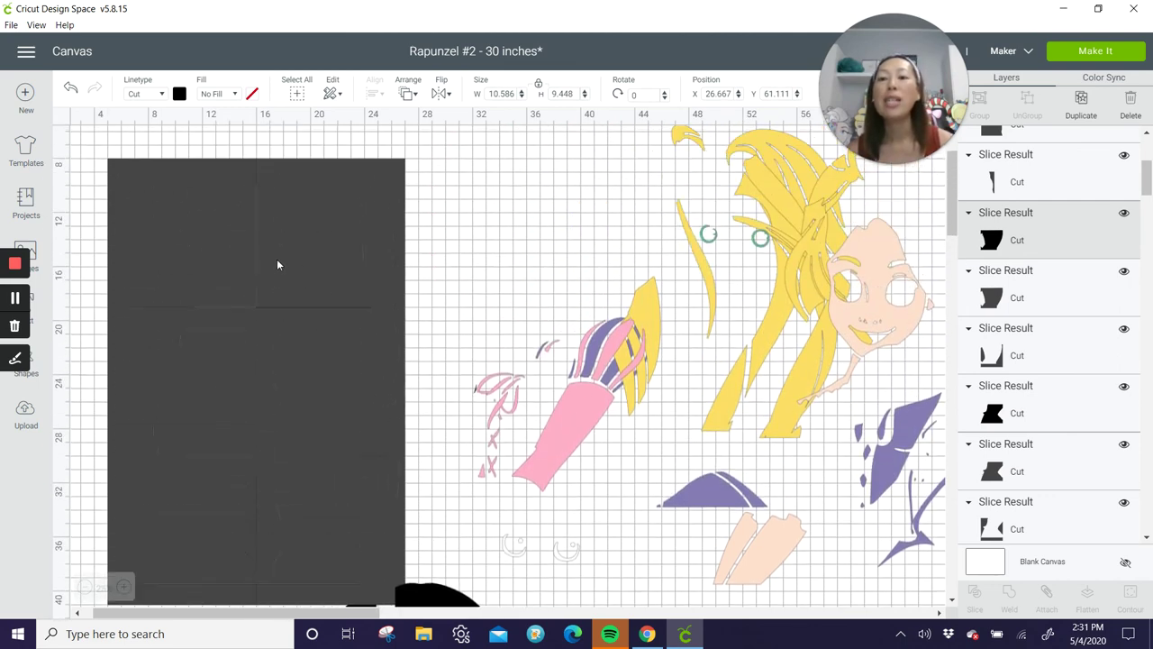
scroll(144, 196, down, 2)
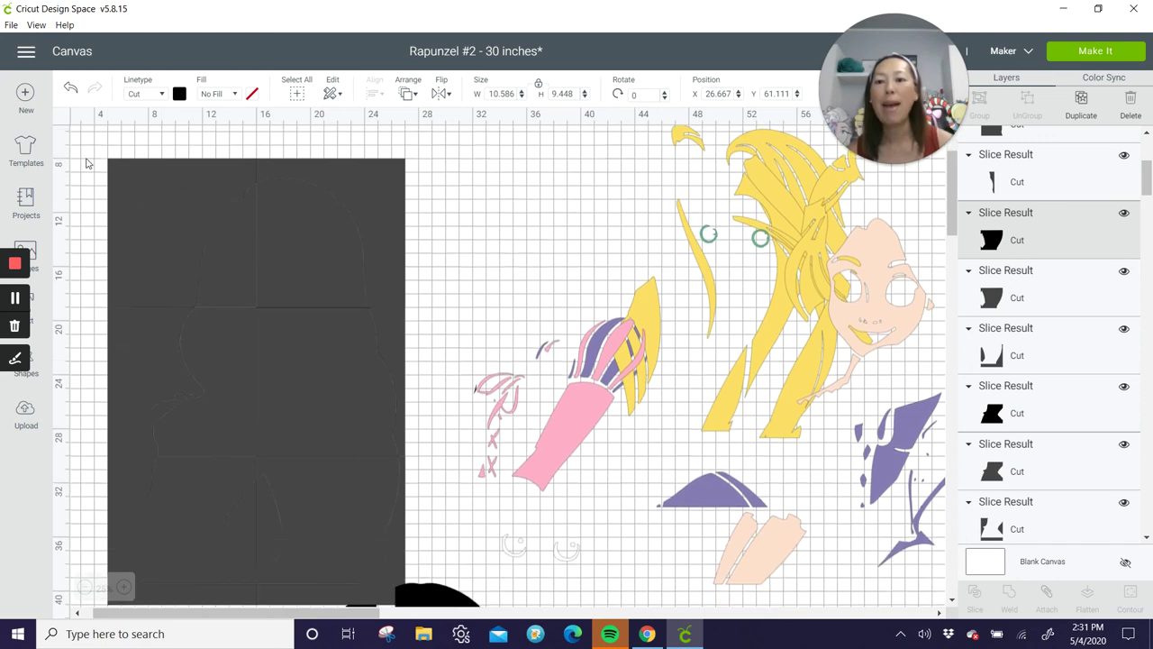
Delete the gray square leftovers, including the remaining narrow gray strip, from the canvas.
drag(86, 158, 343, 555)
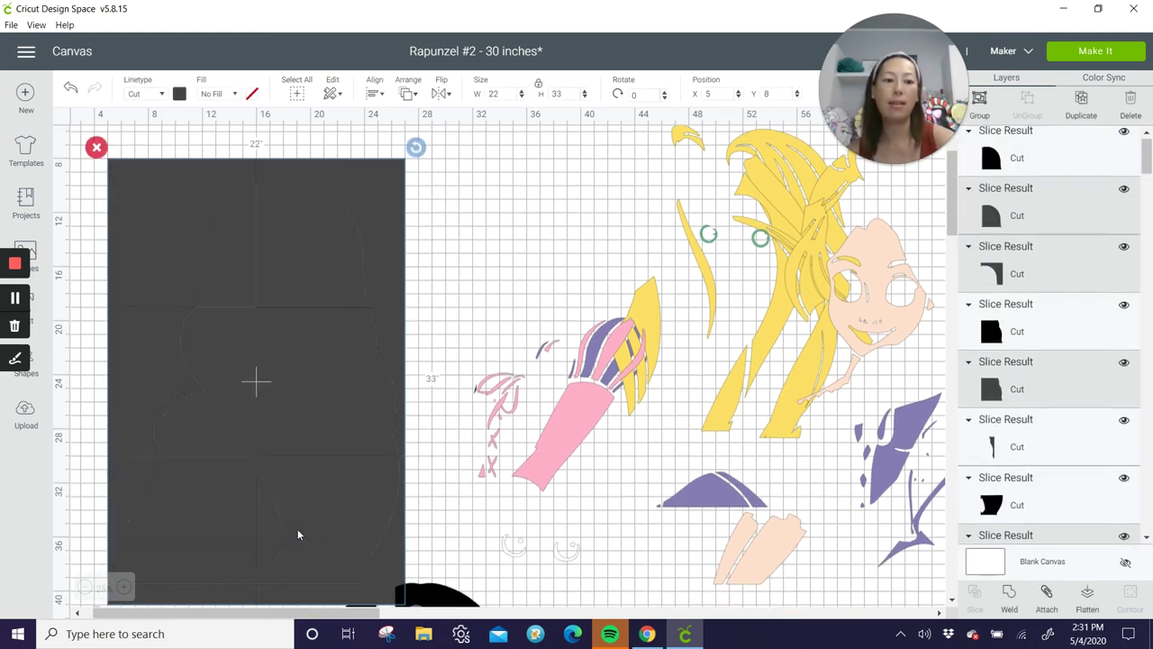
key(Delete)
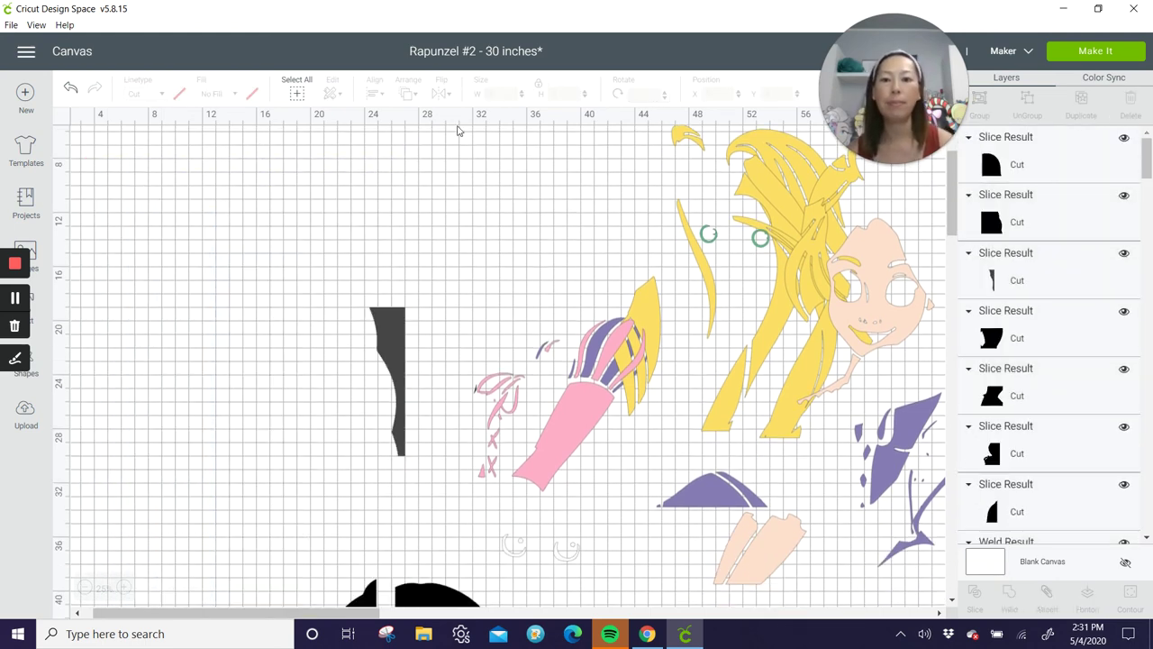
click(382, 330)
key(Delete)
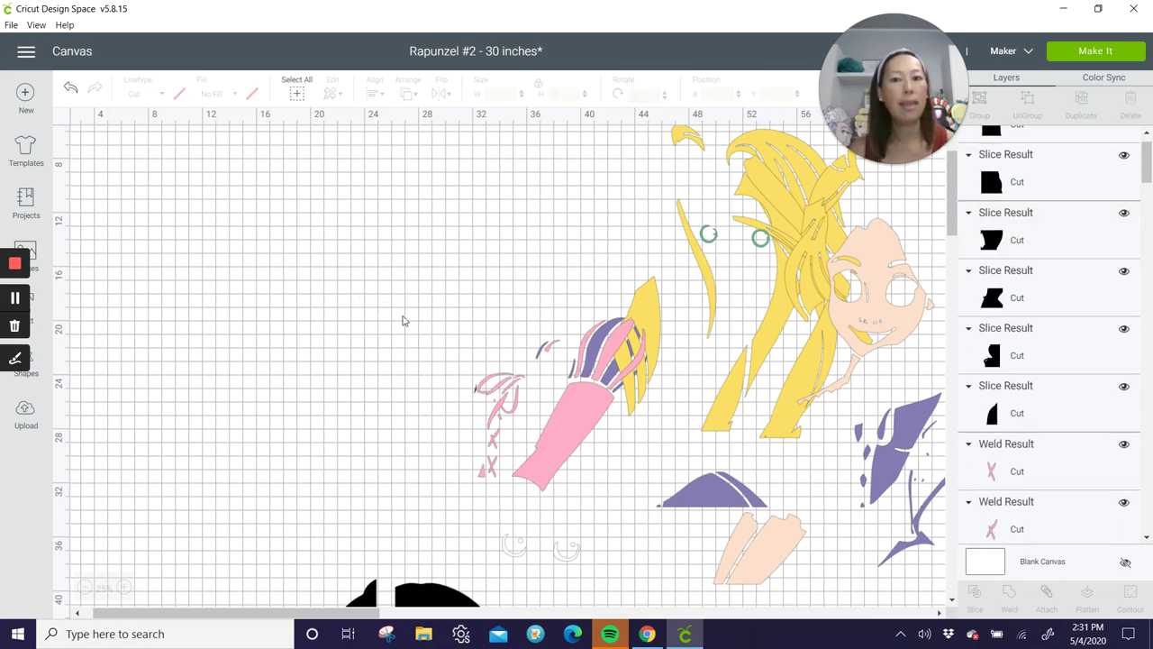
scroll(403, 321, up, 1)
drag(147, 189, 71, 141)
key(Delete)
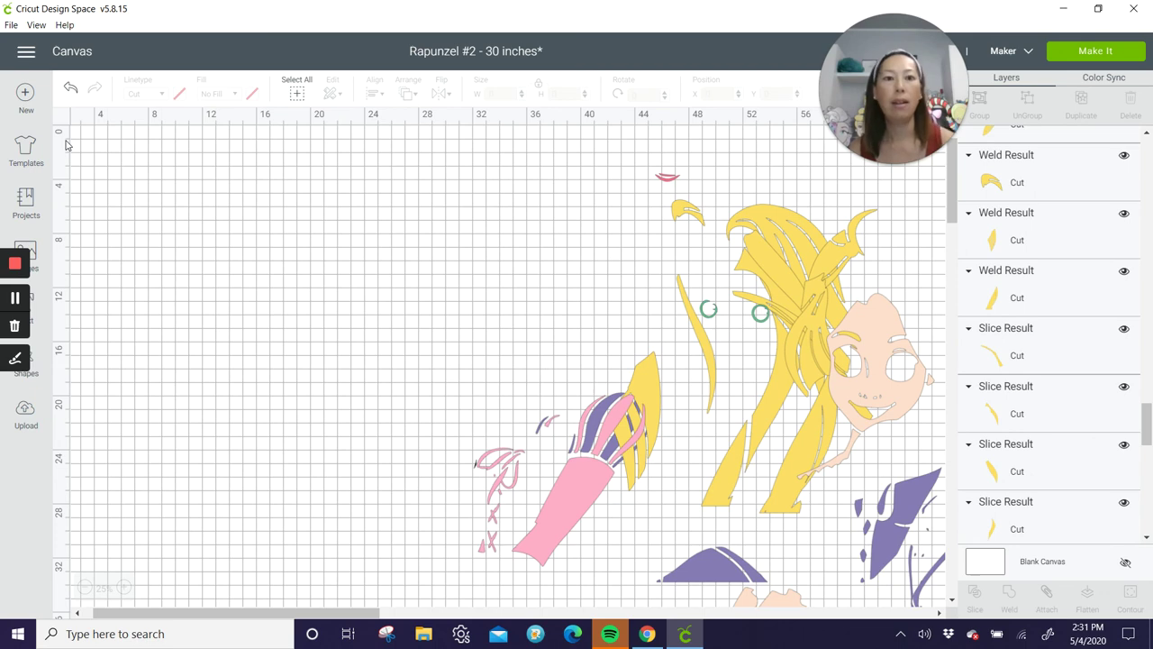
Save the project and send the design to mat preparation.
scroll(489, 291, down, 4)
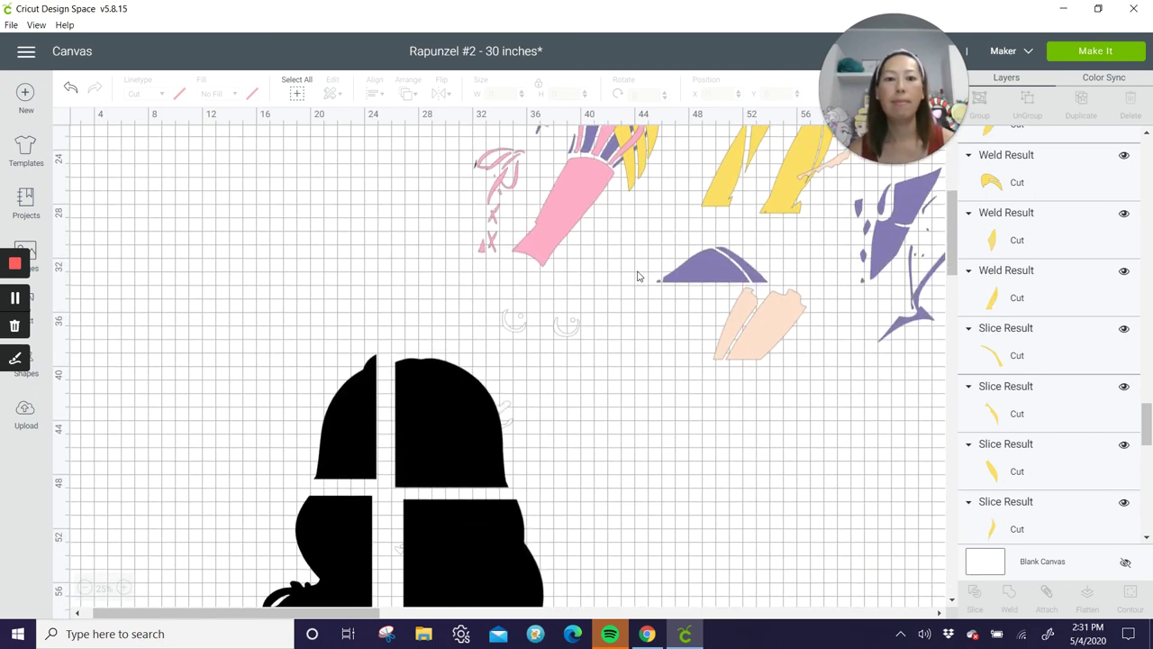
scroll(638, 276, up, 4)
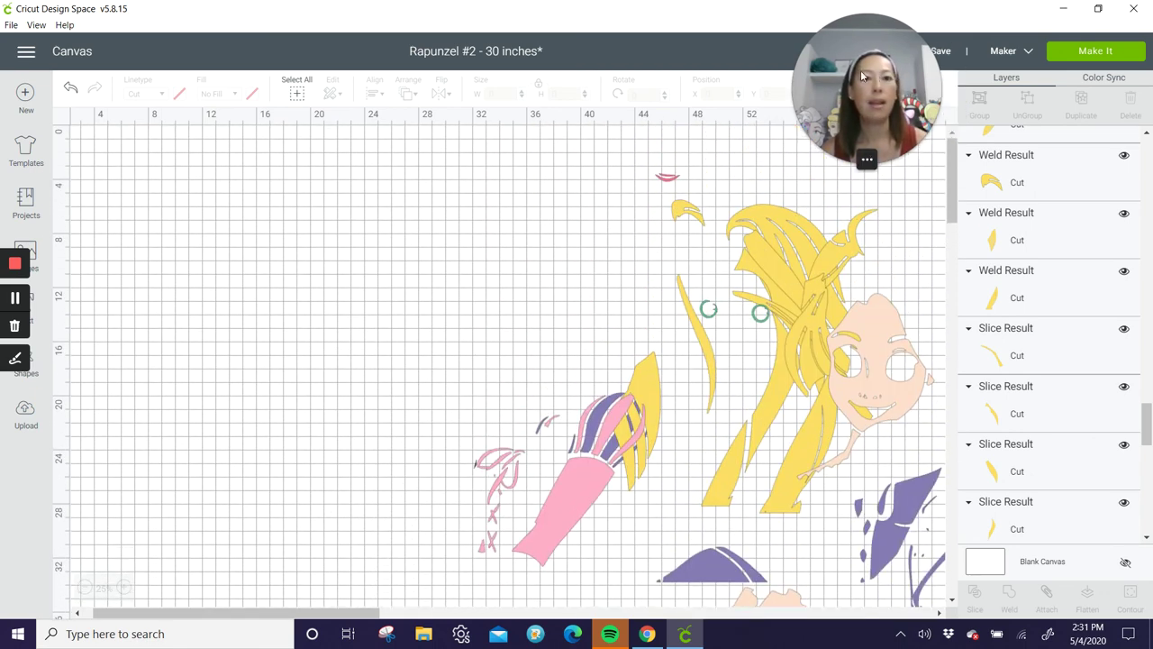
drag(863, 77, 552, 77)
click(941, 50)
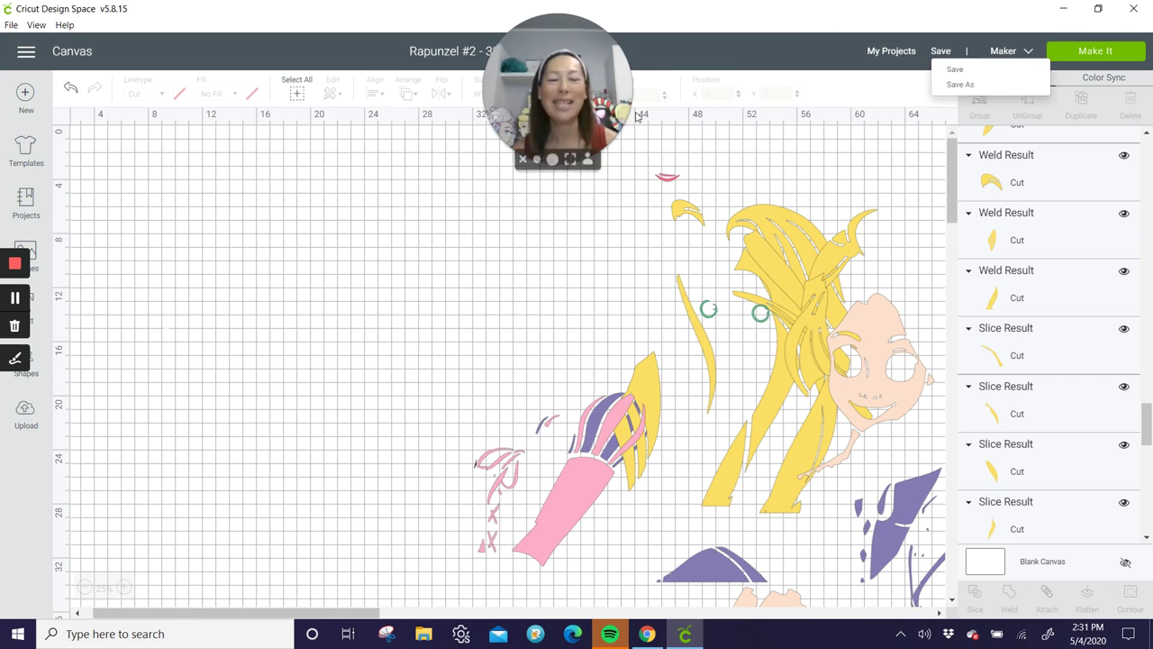
click(955, 70)
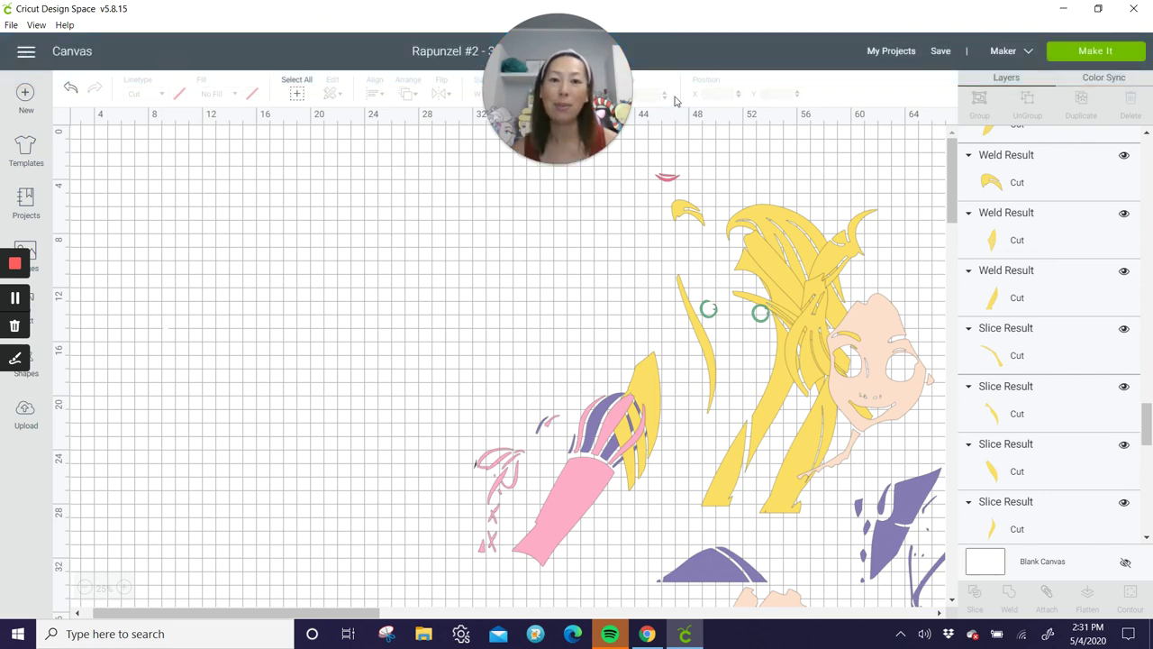
click(1118, 57)
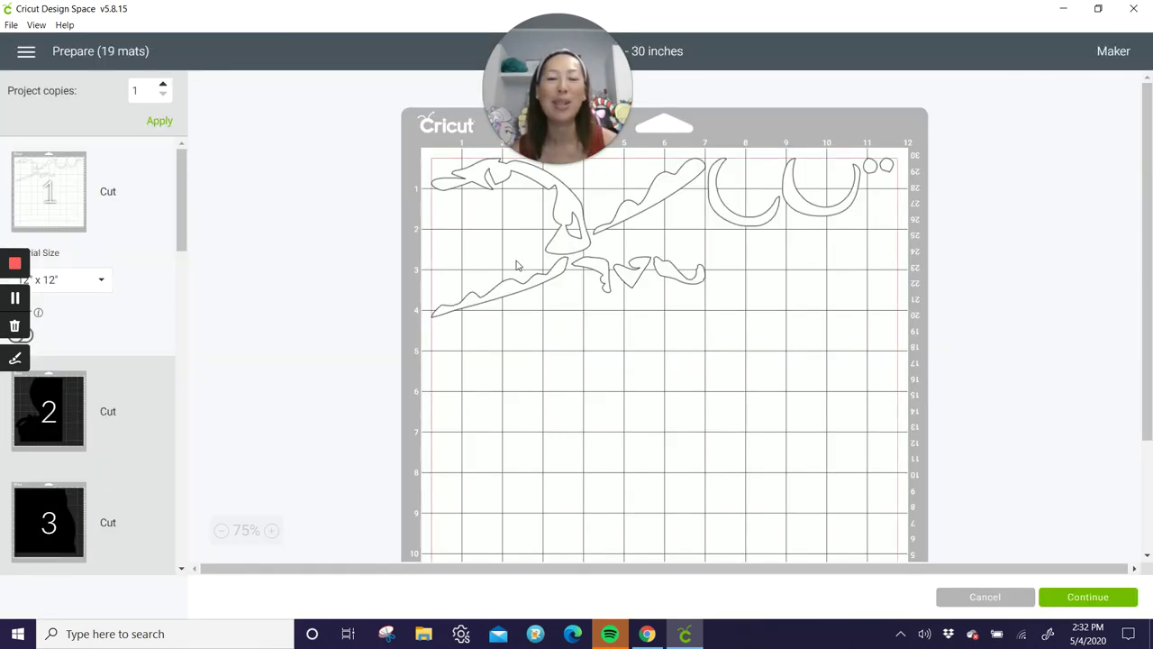
Pack the pieces on white mat 1 closer together, rotating the long wavy strip and nesting the two small circles inside the first crescent.
click(488, 298)
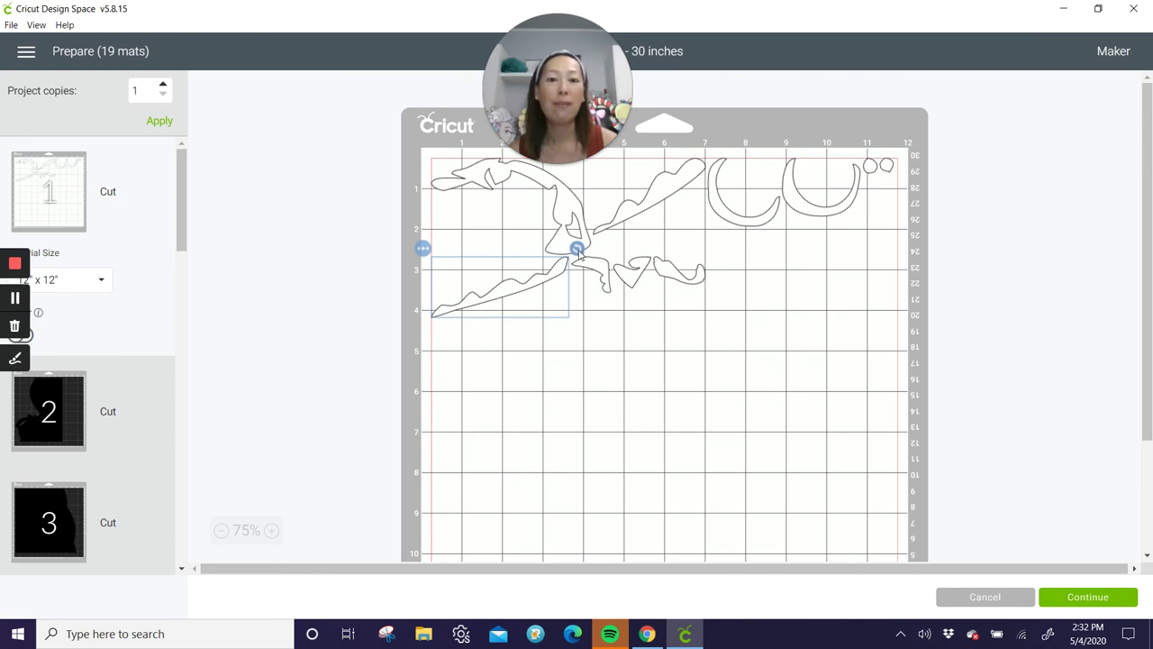
mouse_move(577, 248)
mouse_down()
mouse_move(586, 298)
mouse_move(586, 262)
mouse_up()
drag(534, 304, 595, 182)
drag(625, 279, 487, 228)
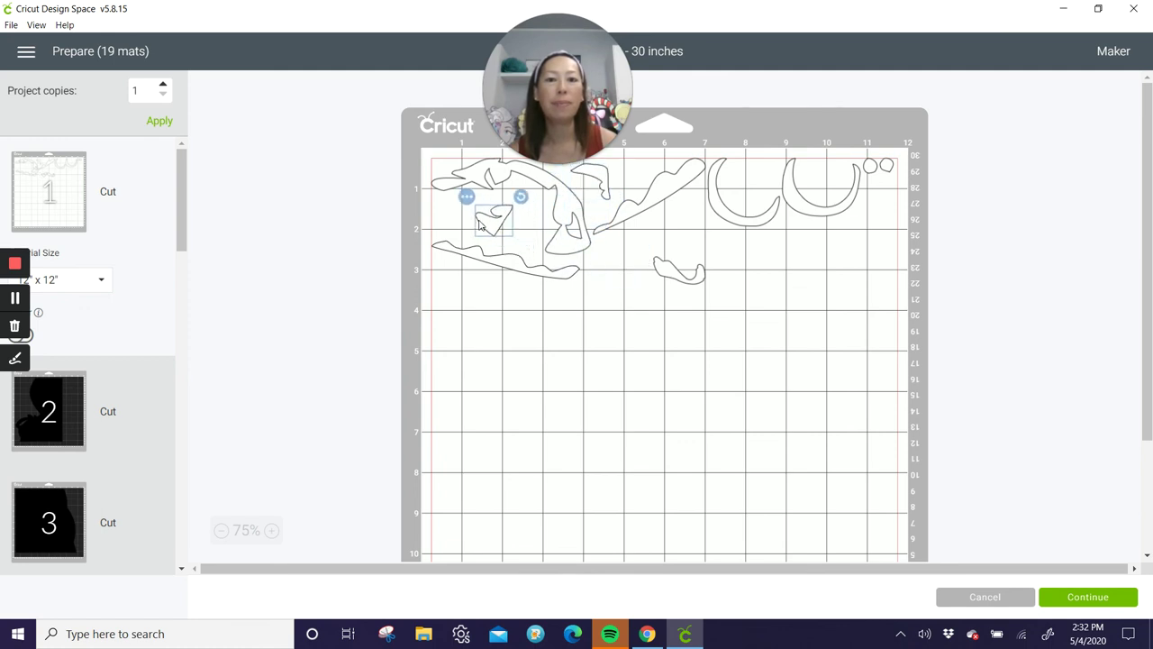
drag(694, 277, 699, 236)
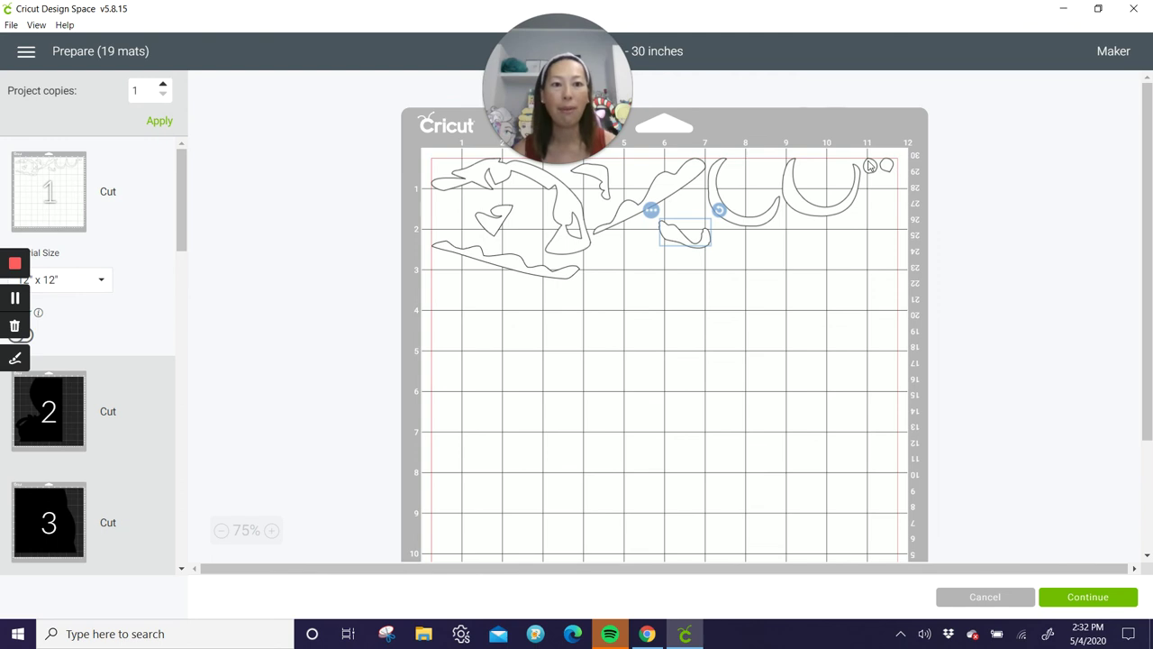
drag(870, 166, 744, 176)
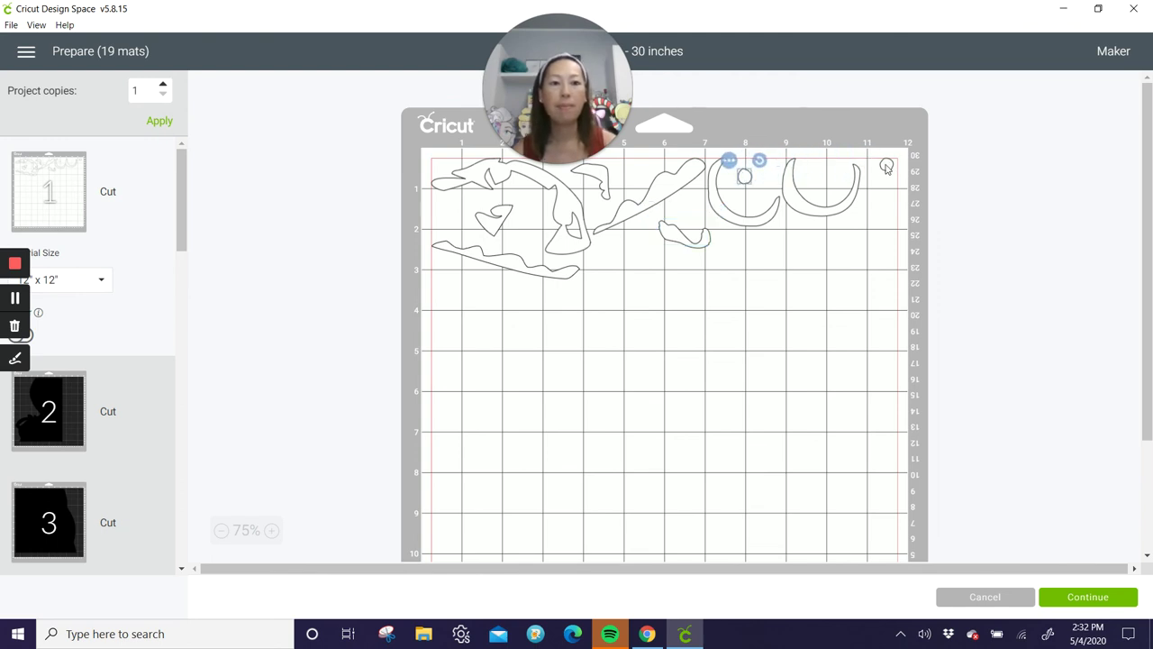
drag(887, 166, 749, 200)
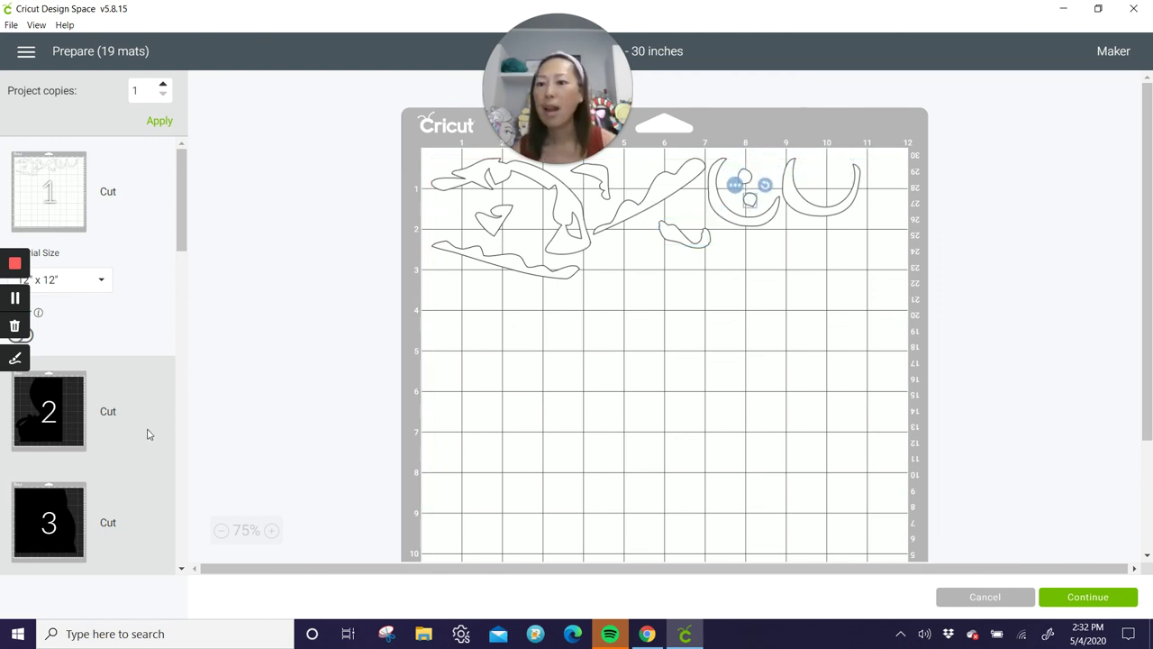
Examine how the pieces are laid out on the black mats and on skin-tone mat 8.
click(149, 425)
click(157, 409)
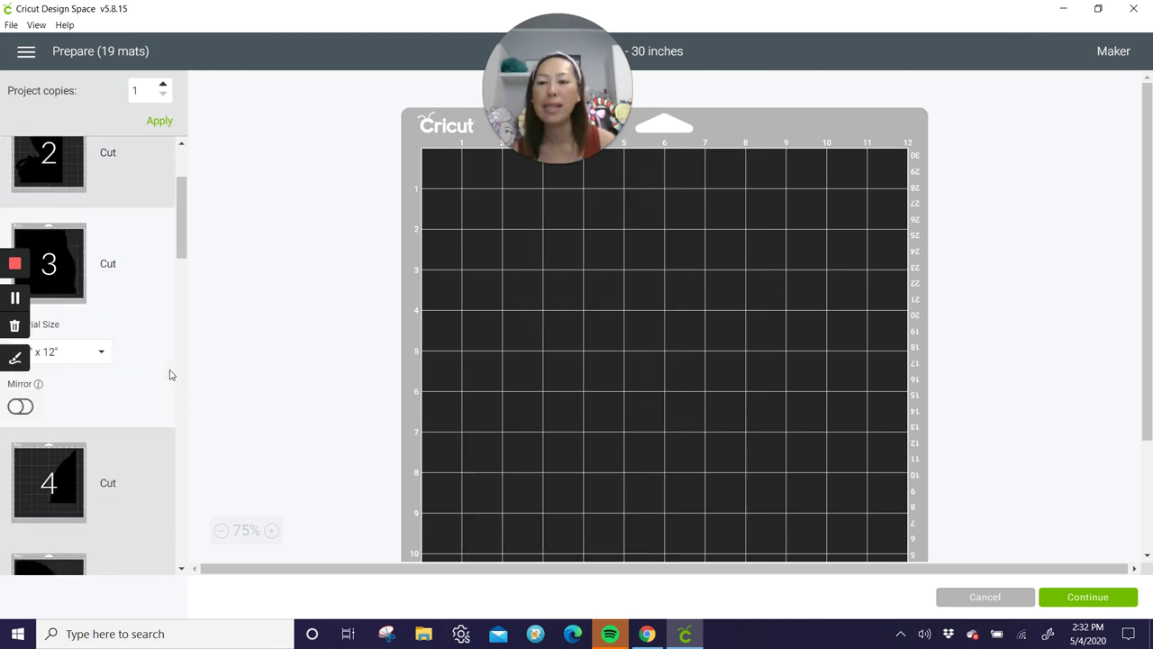
click(167, 369)
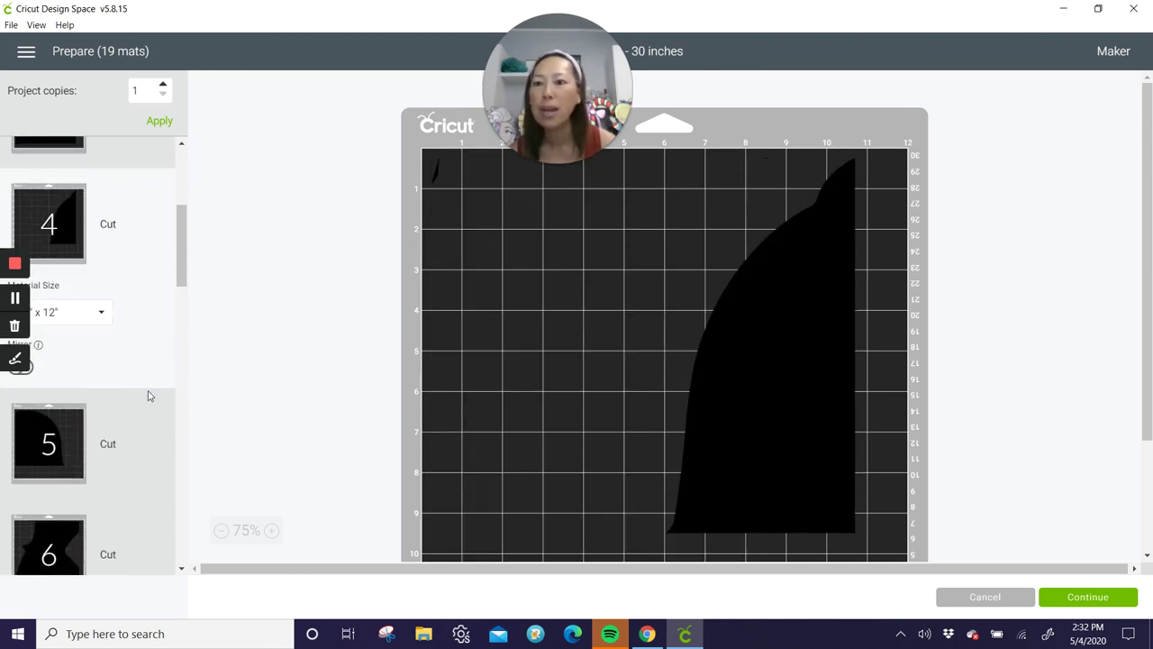
click(141, 437)
click(151, 400)
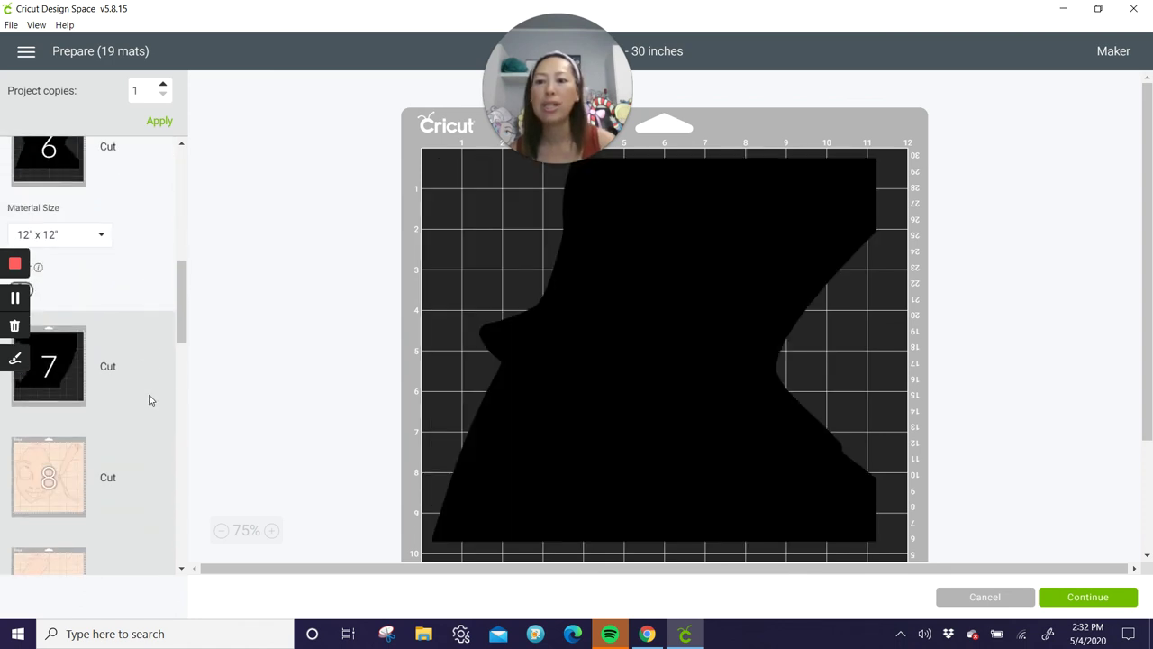
click(156, 297)
click(144, 414)
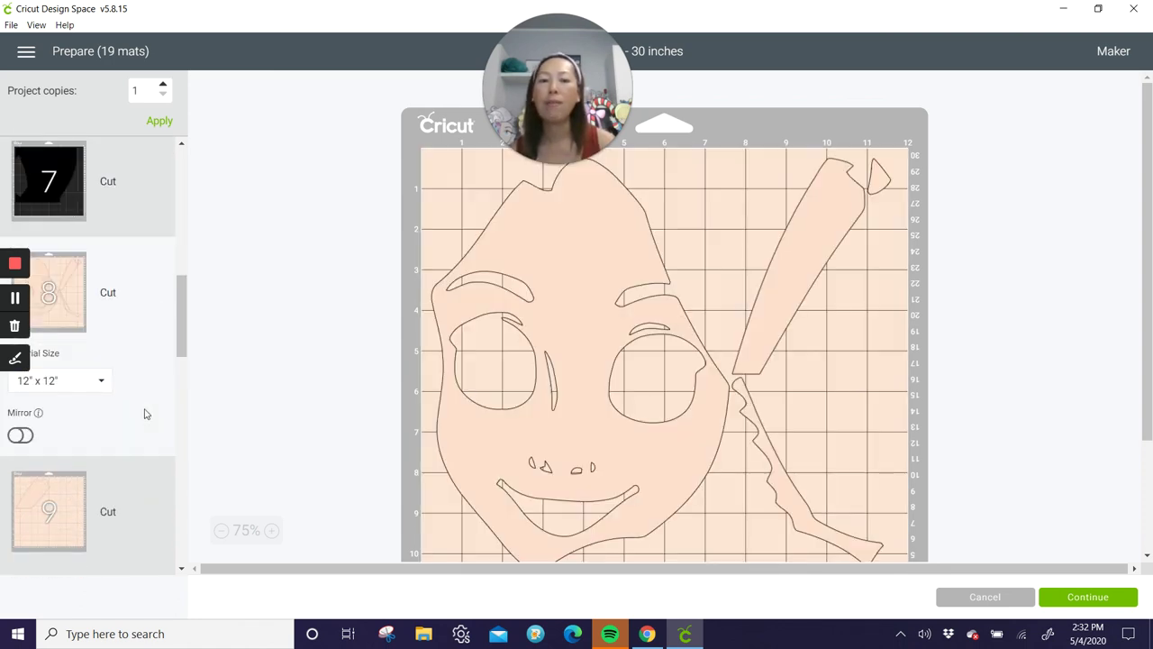
scroll(820, 360, down, 3)
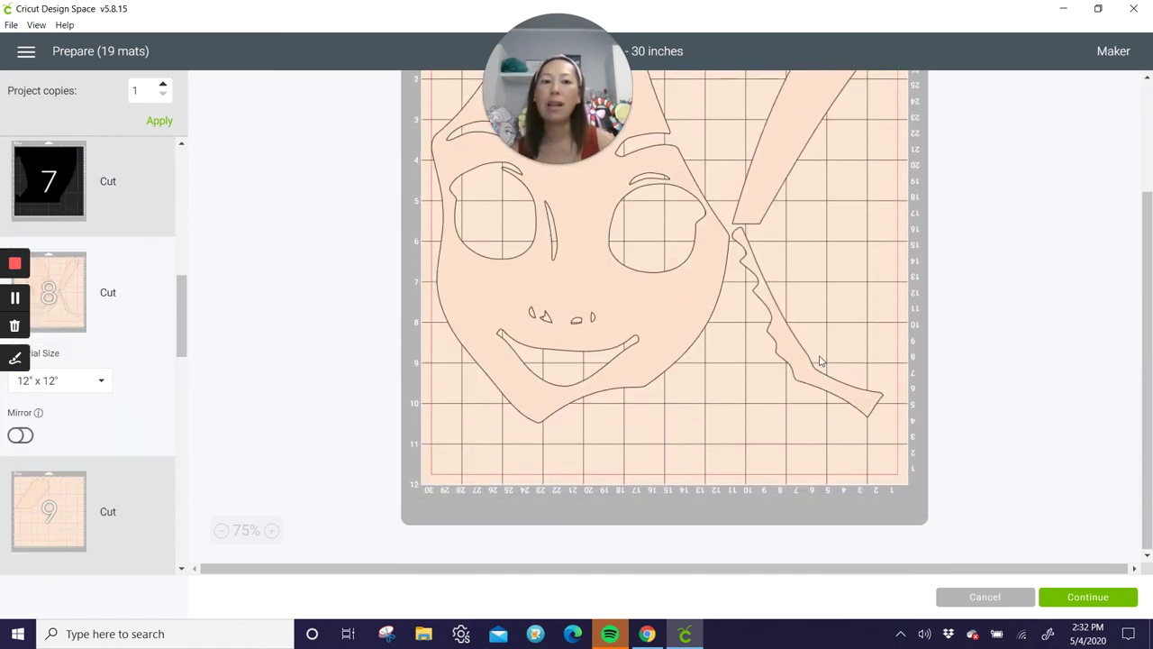
Move the lone arm piece from mat 9 onto mat 8 with the face.
click(121, 511)
scroll(802, 355, up, 3)
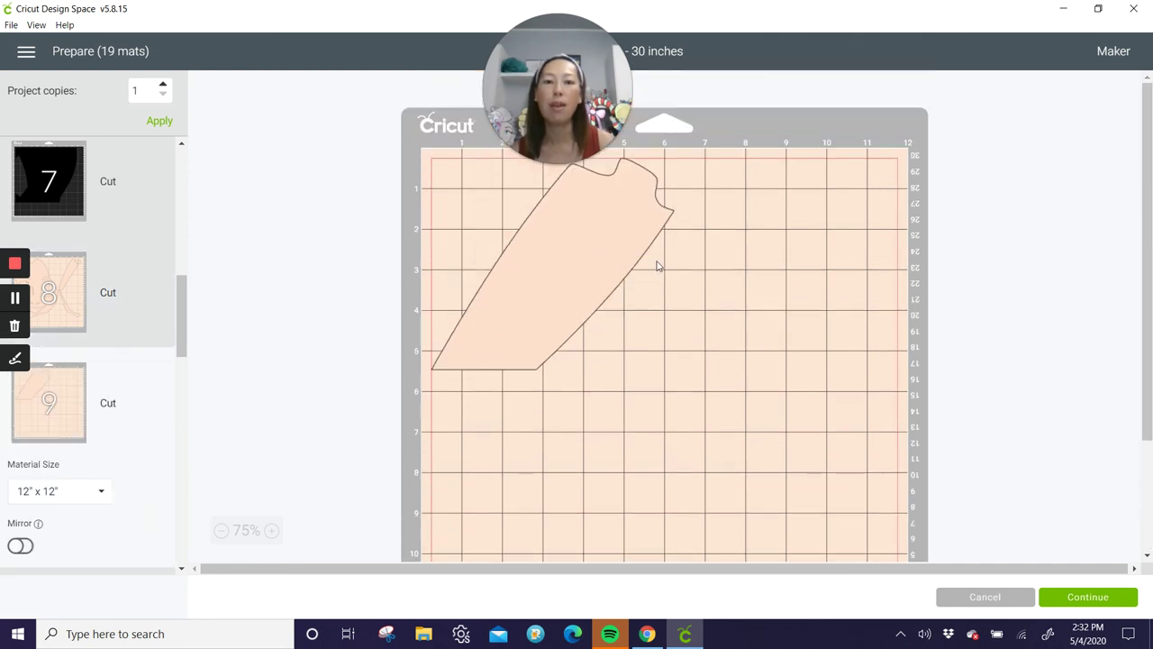
click(610, 251)
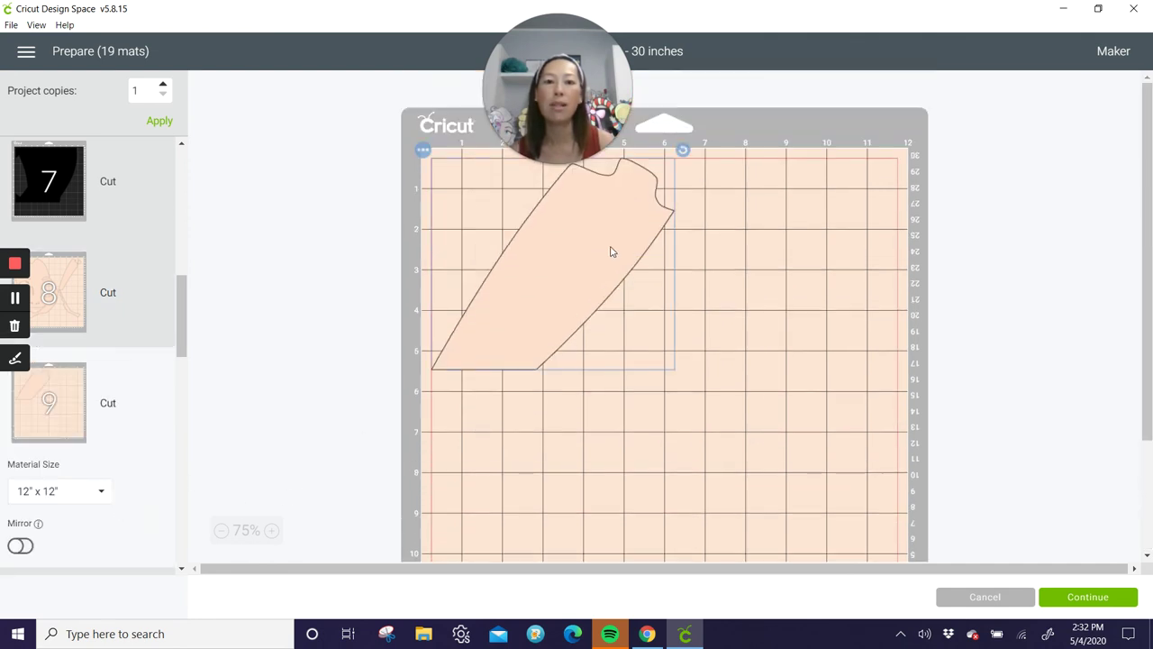
click(423, 150)
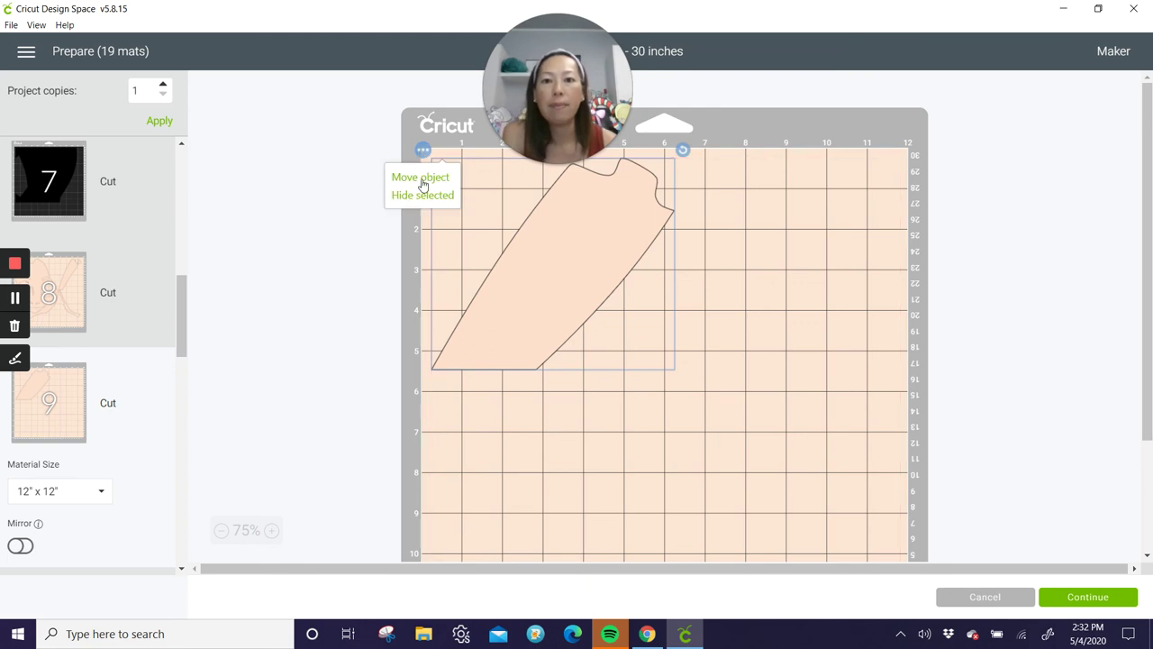
click(422, 179)
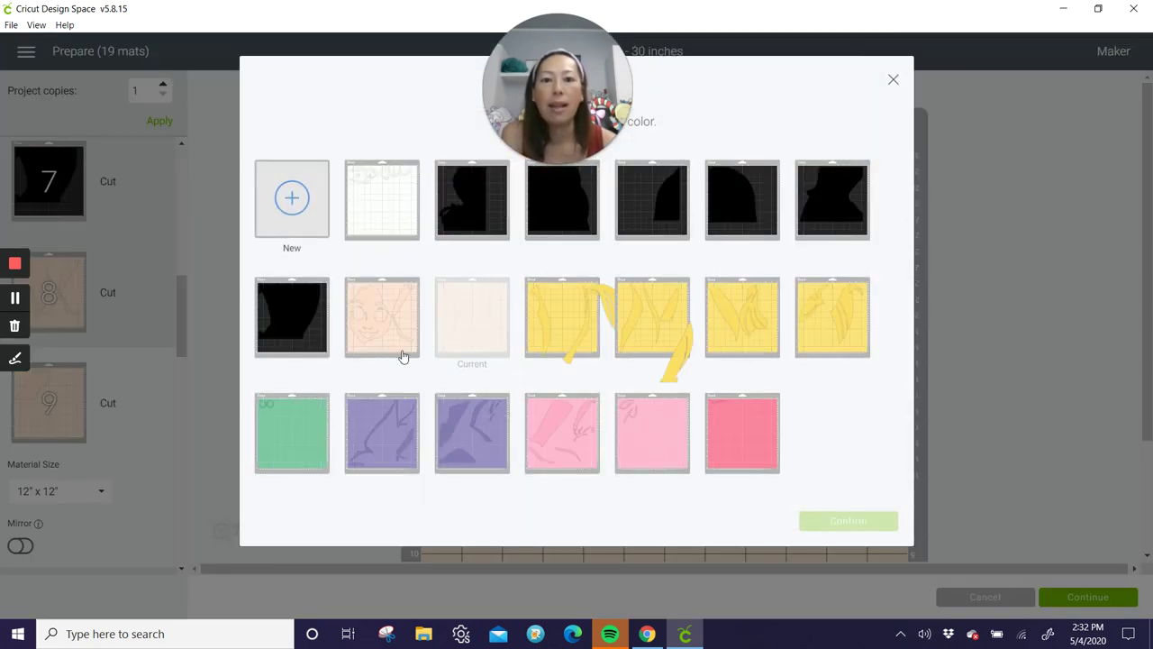
click(398, 327)
click(893, 525)
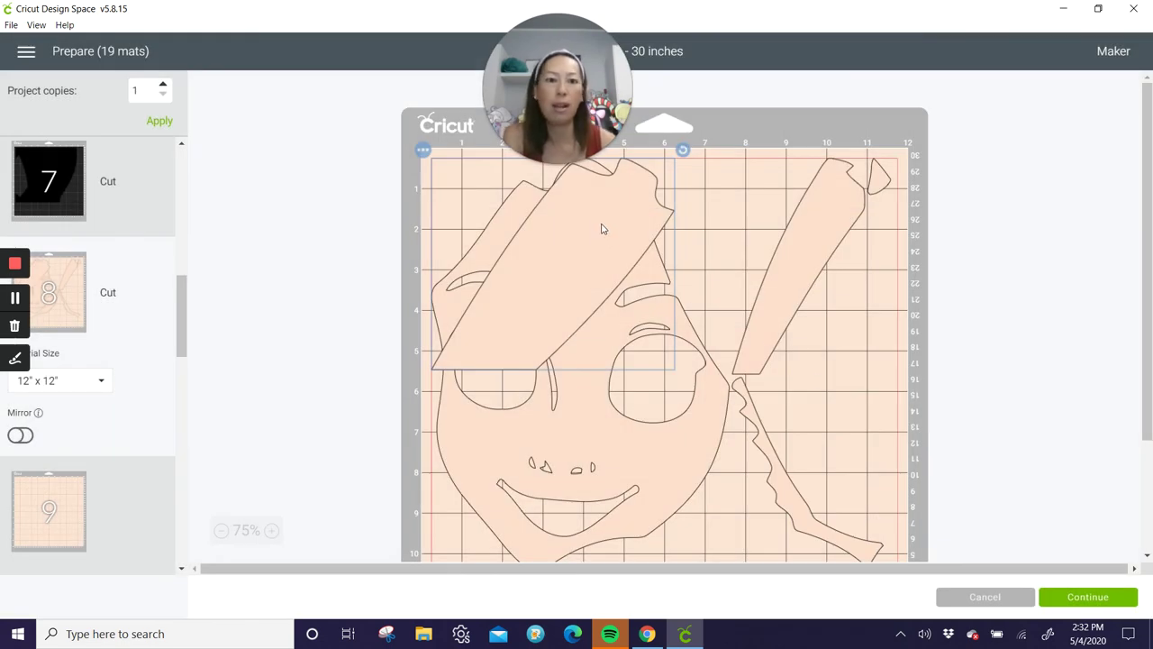
Shift the jagged strip to mat 8's lower-right corner and lay the narrow arm piece horizontally beneath the chin.
drag(603, 226, 898, 388)
scroll(899, 387, down, 3)
mouse_move(770, 338)
mouse_down()
mouse_move(752, 439)
mouse_move(791, 438)
mouse_up()
mouse_move(876, 240)
mouse_down()
mouse_move(888, 204)
mouse_move(744, 255)
mouse_move(819, 399)
mouse_move(809, 332)
mouse_up()
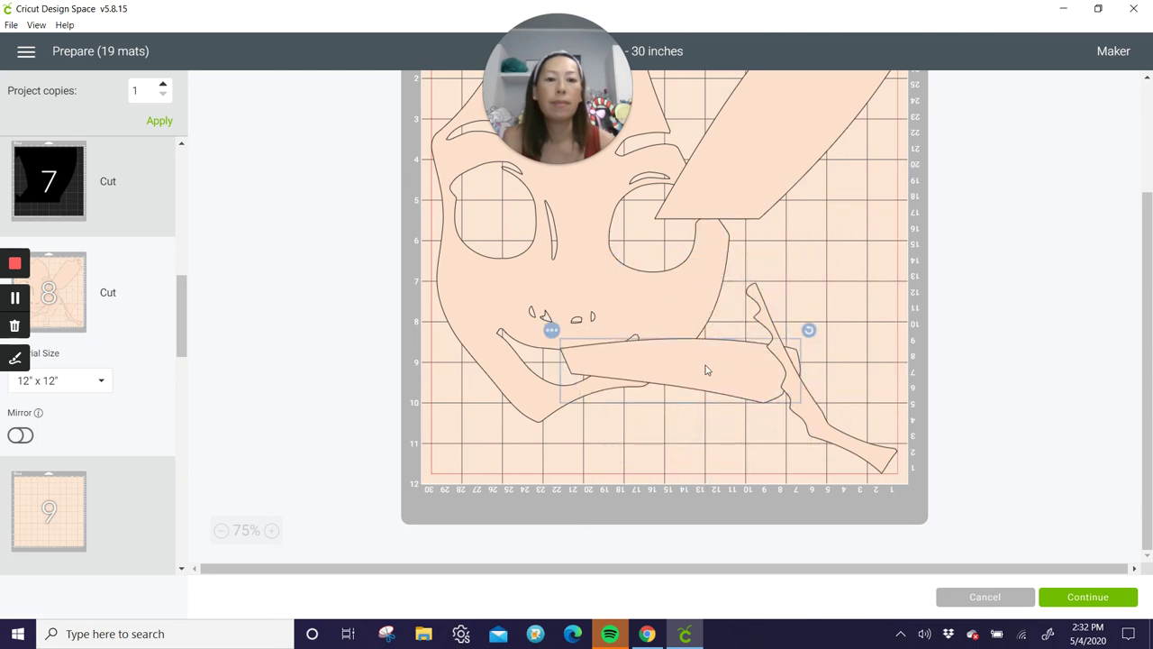
drag(705, 365, 699, 473)
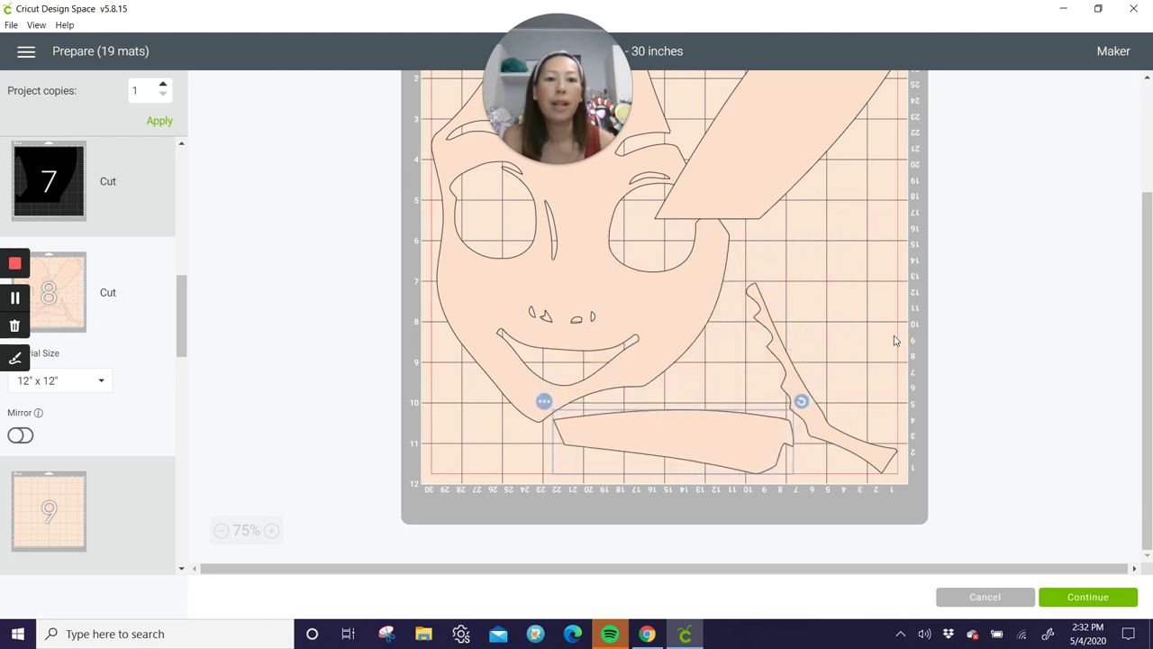
Rotate the large arm piece and fit it into the free area at the upper right of the face on mat 8.
scroll(896, 334, up, 3)
click(829, 218)
drag(829, 218, 850, 250)
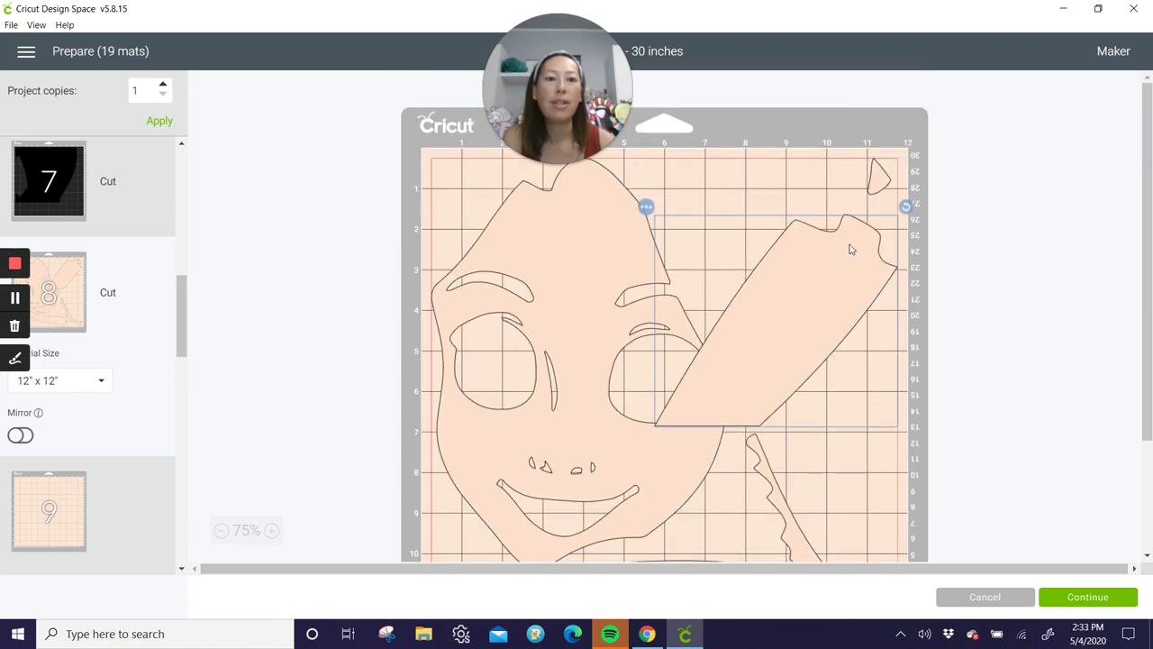
drag(899, 209, 743, 153)
drag(730, 247, 729, 215)
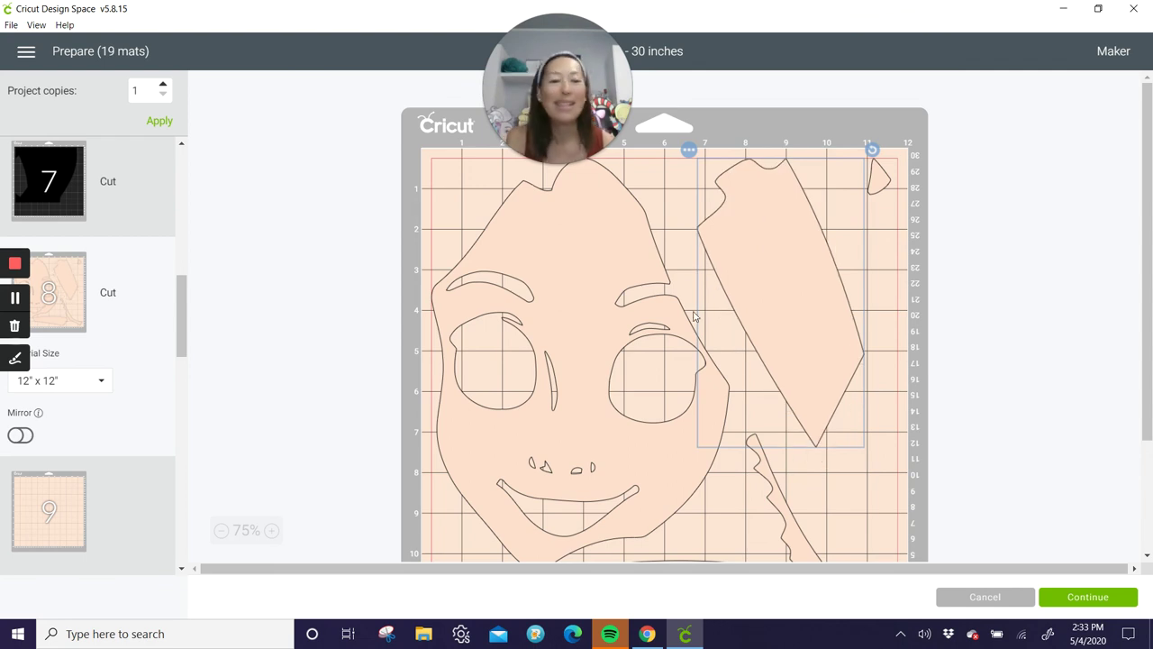
scroll(694, 315, down, 3)
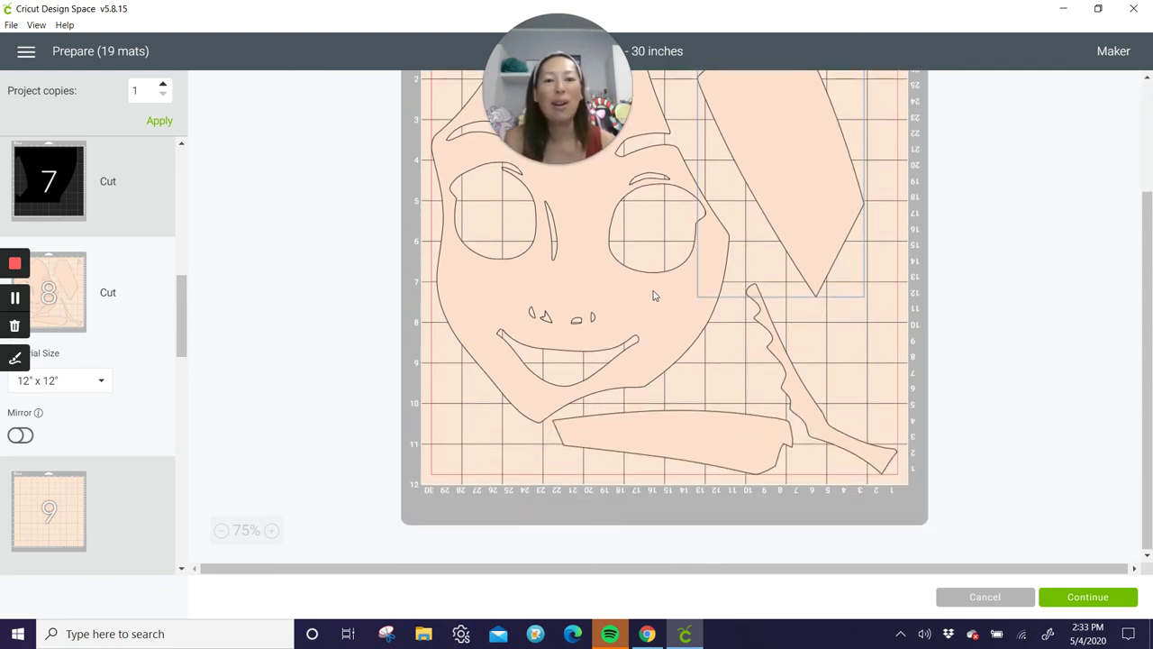
Move the large yellow hair piece that overhangs mat 10 onto the mat.
drag(183, 311, 185, 352)
click(98, 361)
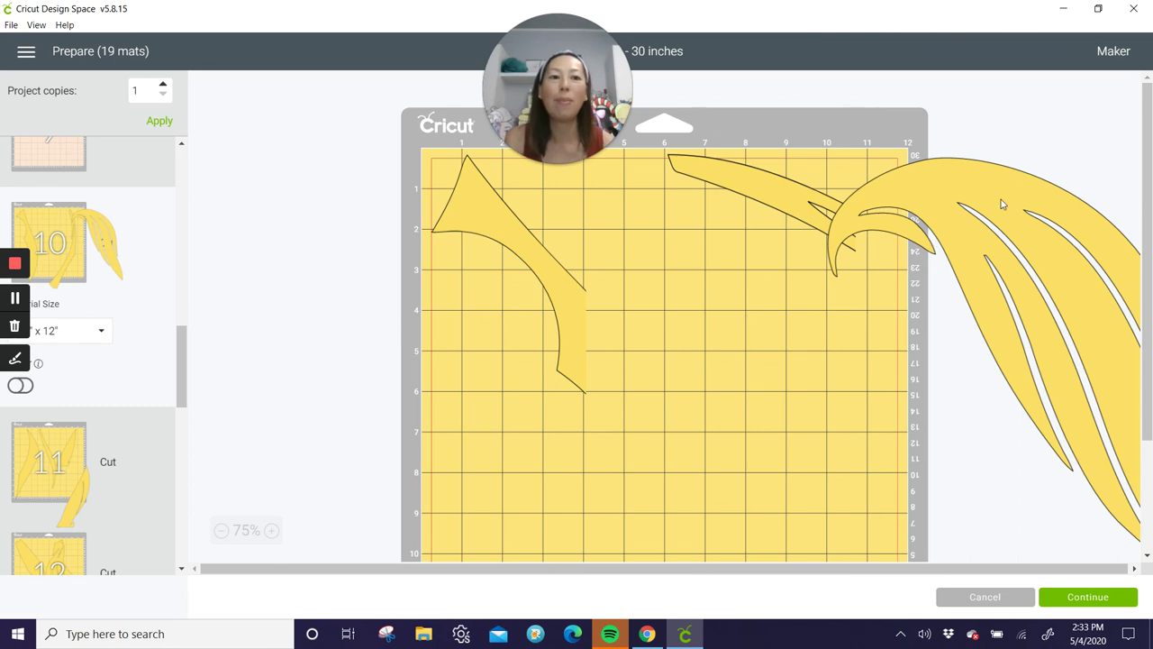
drag(994, 221, 729, 276)
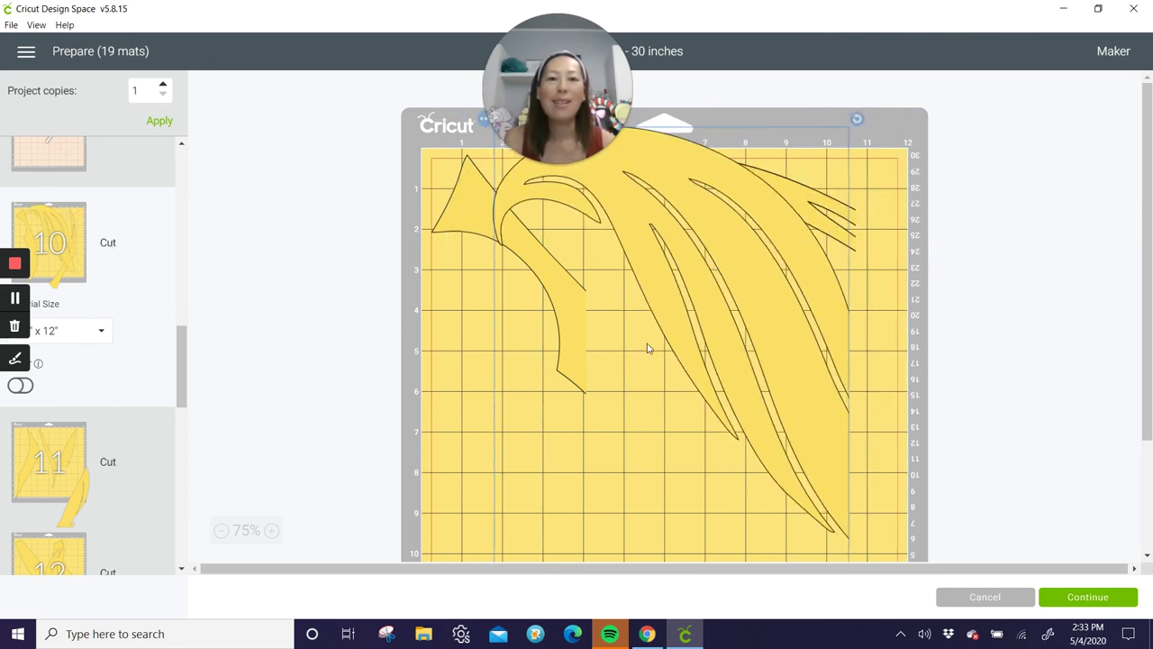
scroll(838, 144, down, 3)
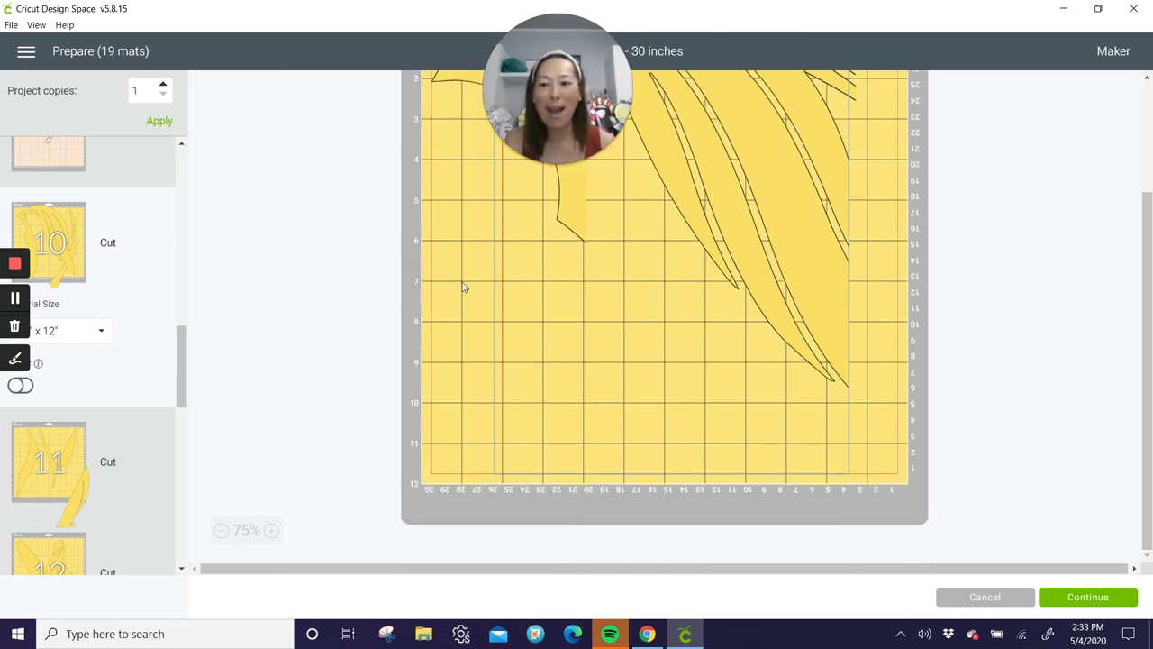
Look through the remaining mats up to mat 19 and return to the first mat in the list.
scroll(97, 446, down, 3)
scroll(94, 446, down, 2)
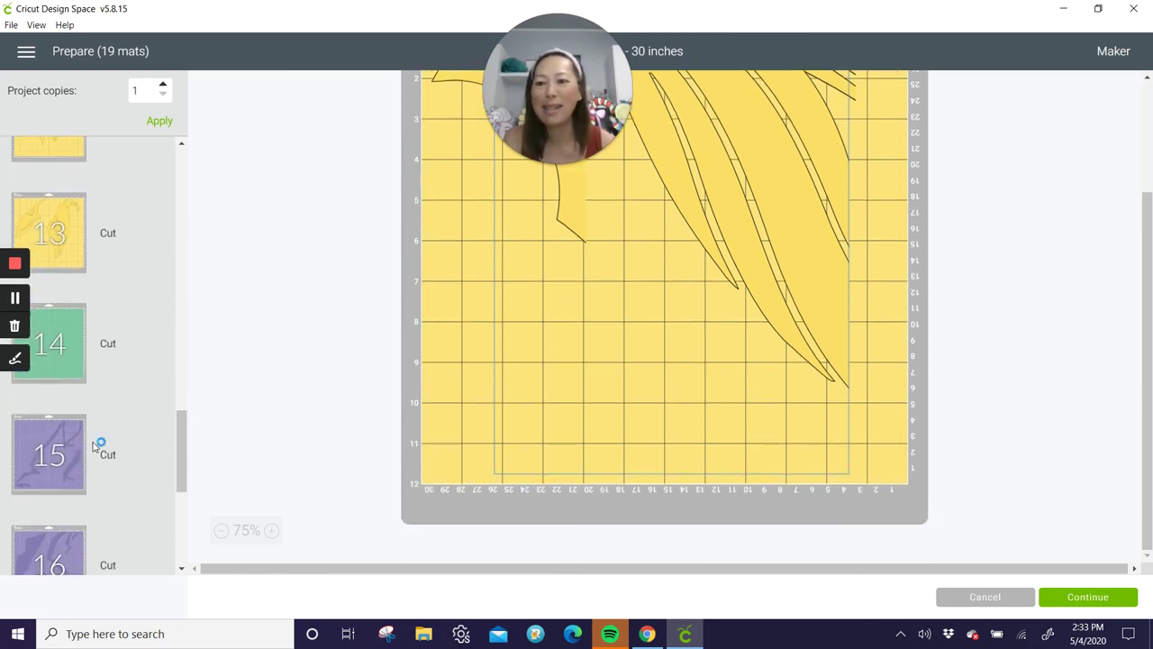
scroll(94, 446, down, 2)
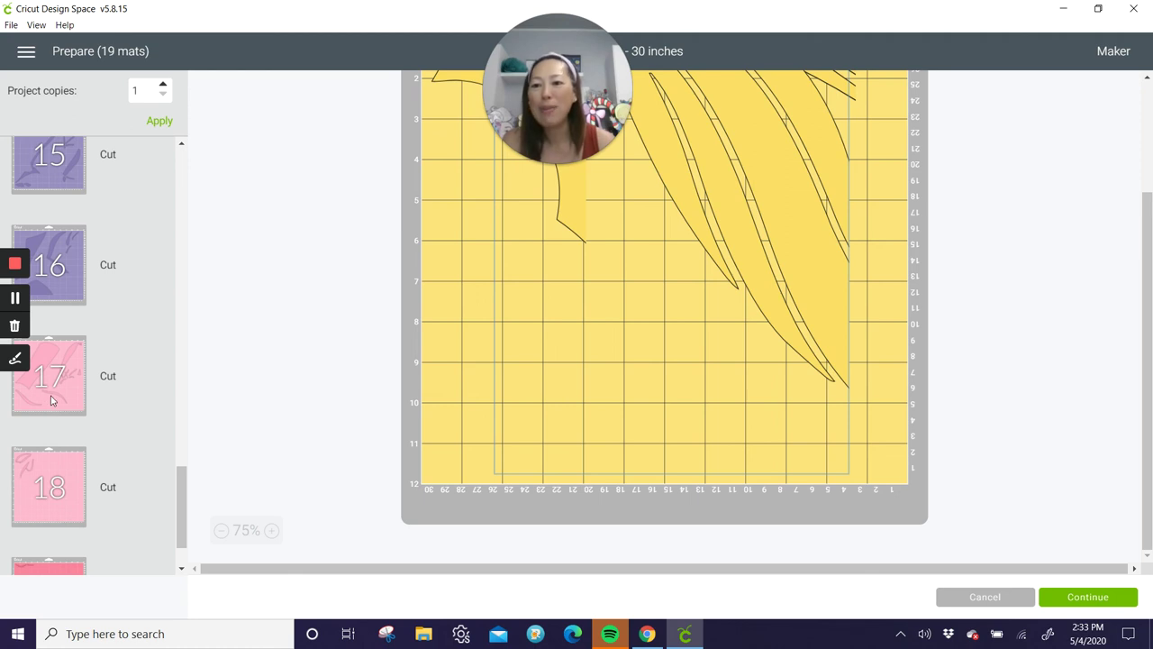
scroll(51, 400, up, 2)
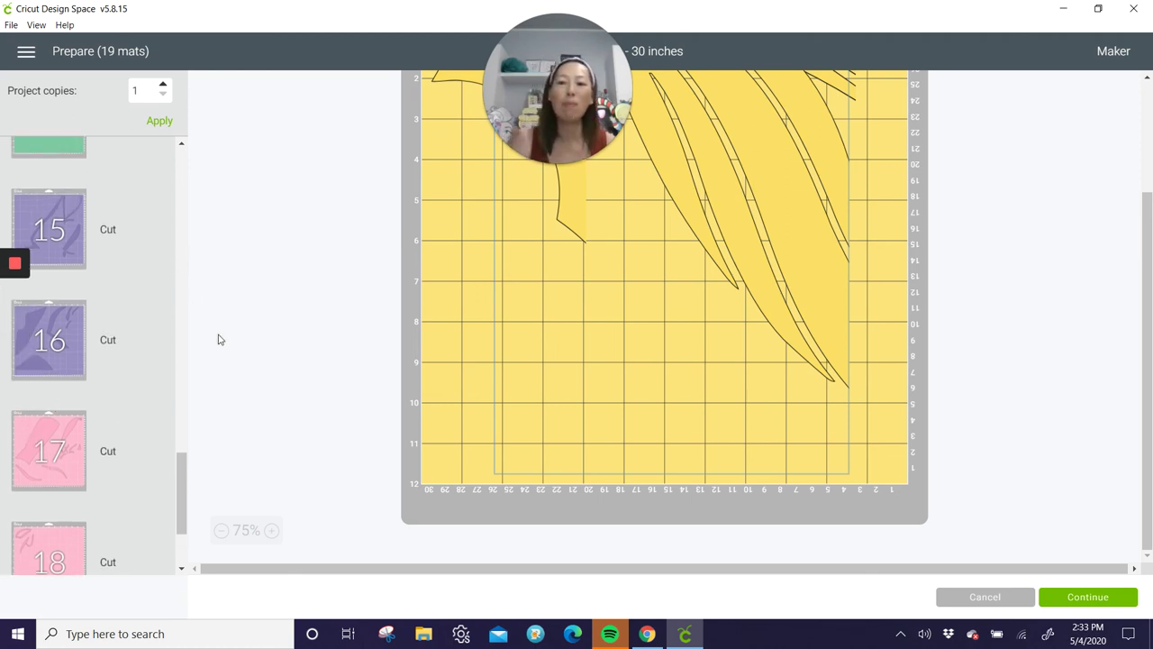
scroll(126, 510, down, 4)
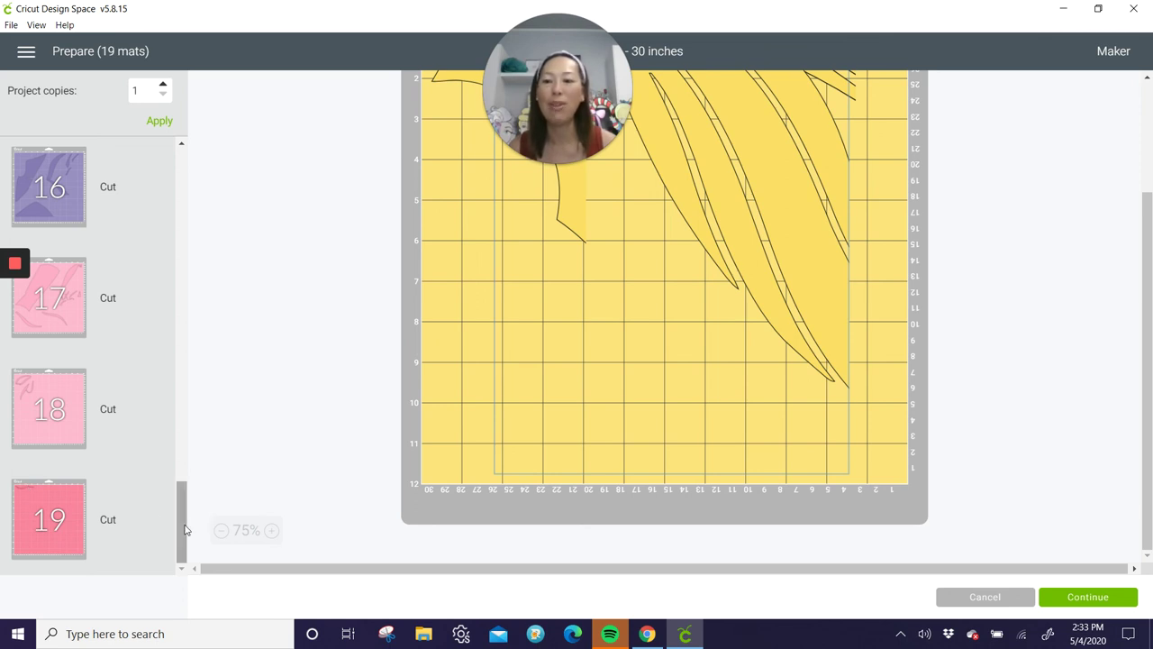
drag(180, 522, 229, 175)
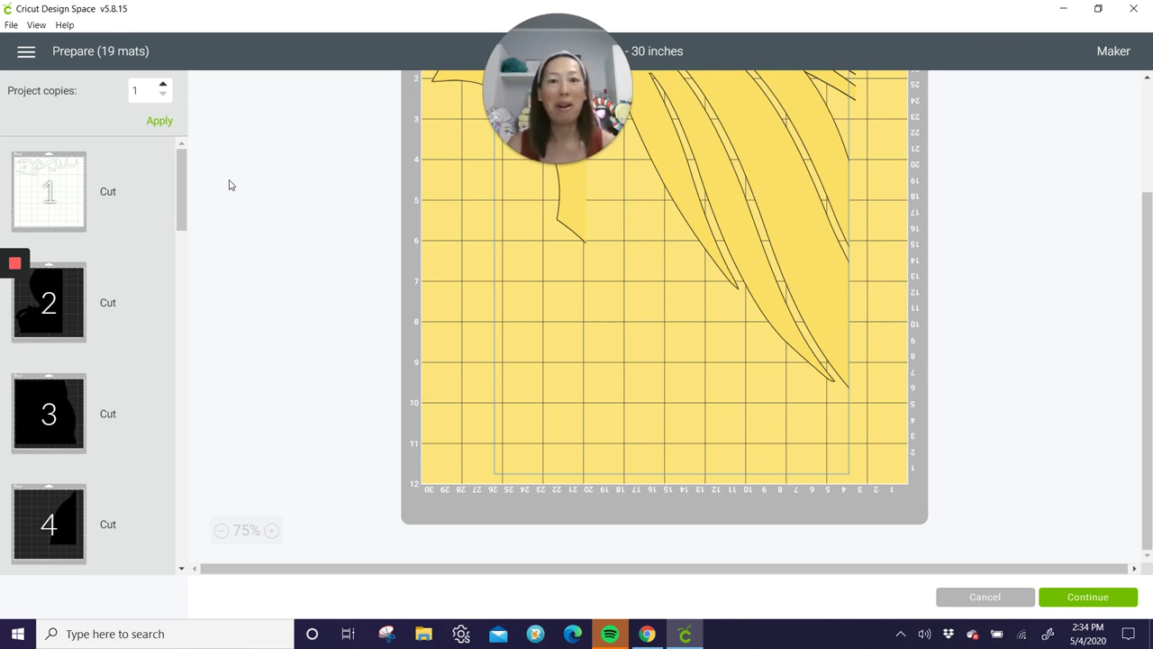
mouse_move(31, 293)
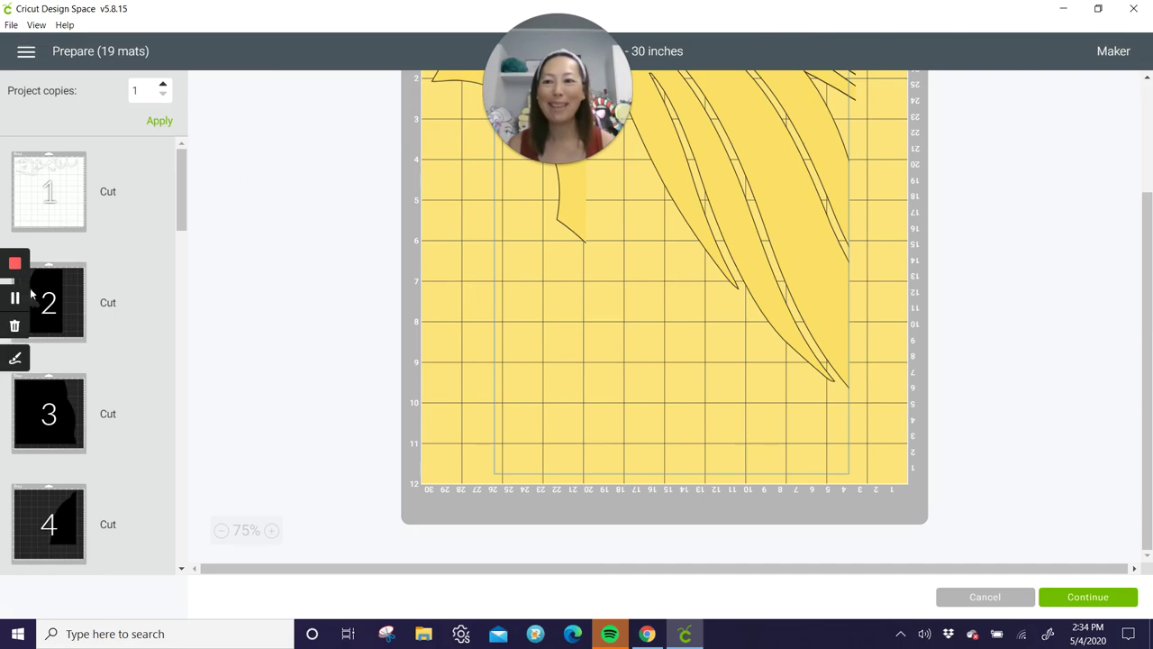